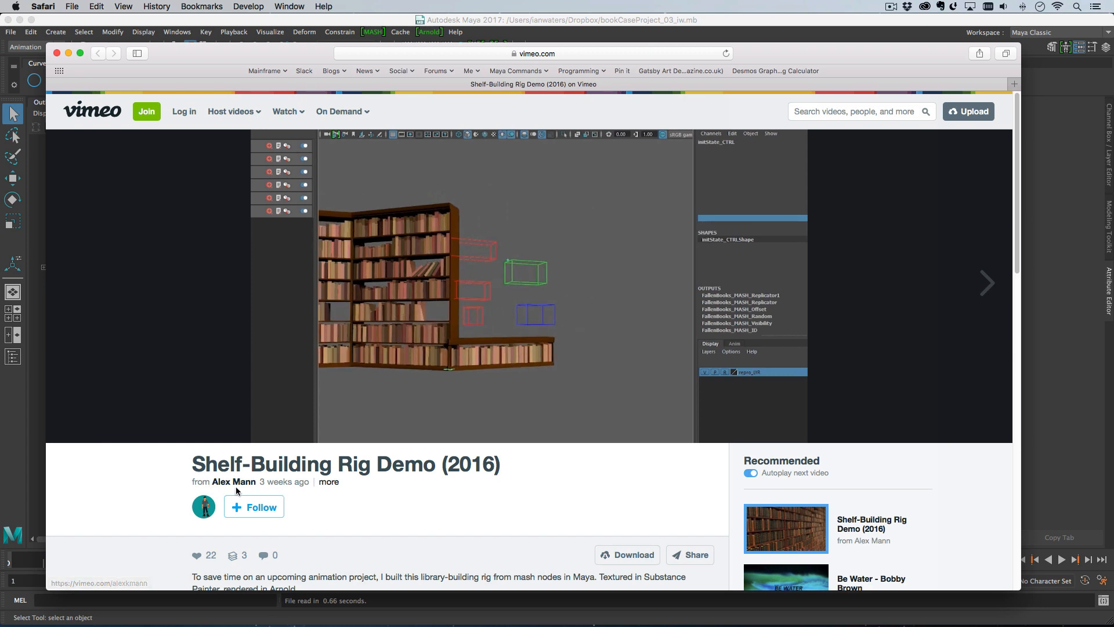
Switch to the bookshelf scene in Maya and select BookShelfAsset to examine its published attributes.
{"action": "left_click_drag", "start_coordinate": [291, 58], "coordinate": [0, 50]}
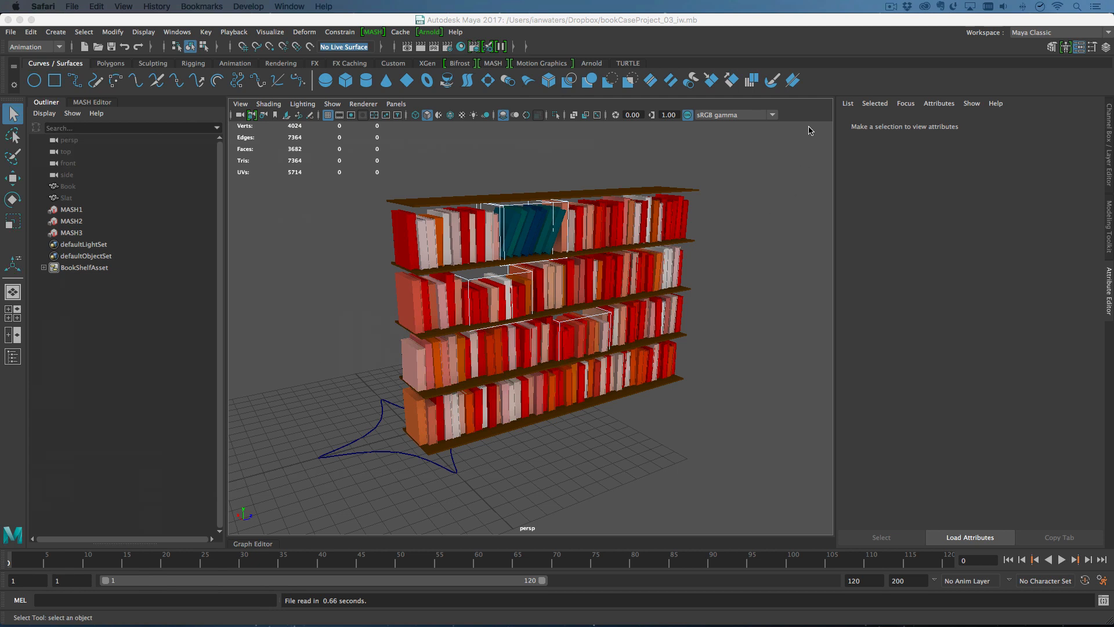
{"action": "left_click", "coordinate": [572, 344]}
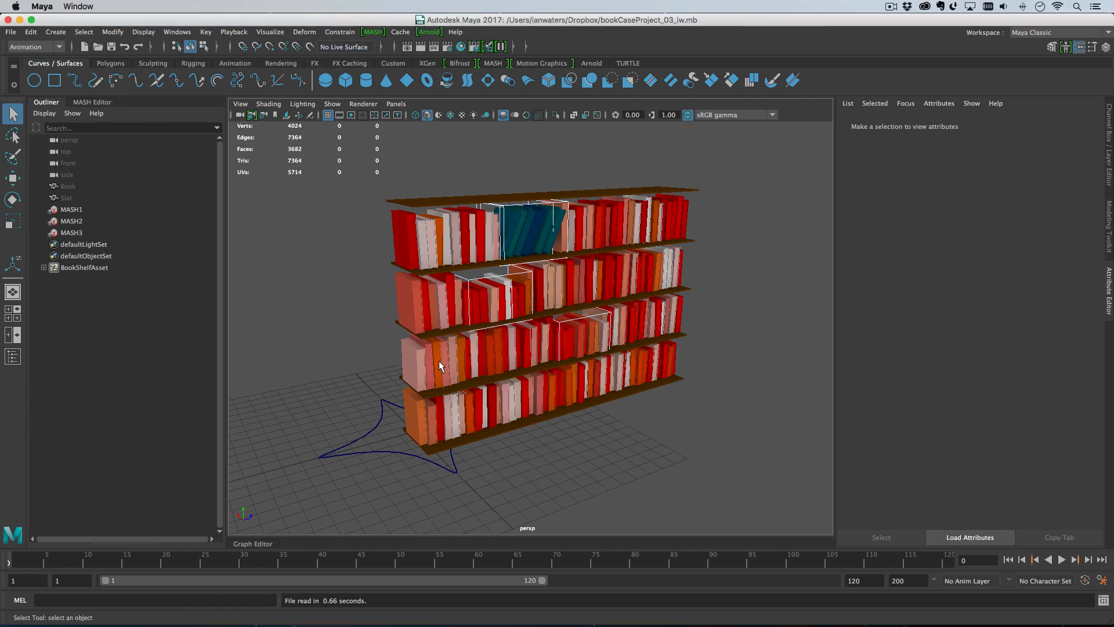
{"action": "left_click", "coordinate": [130, 269]}
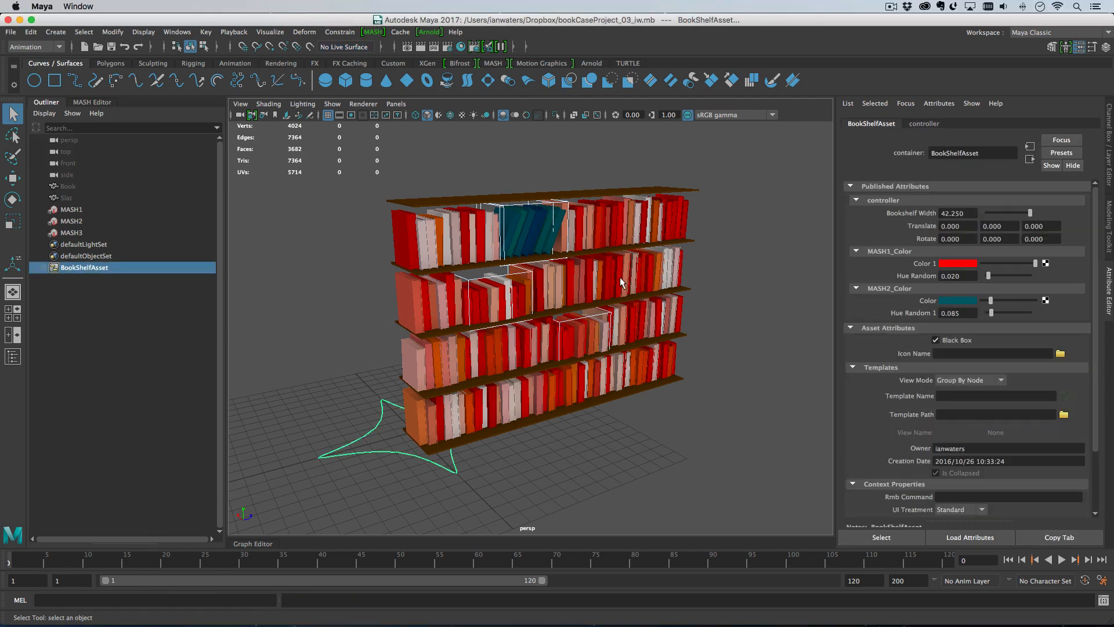
{"action": "left_click", "coordinate": [874, 328]}
{"action": "left_click_drag", "start_coordinate": [700, 310], "coordinate": [682, 300], "text": "alt"}
{"action": "middle_click_drag", "start_coordinate": [470, 313], "coordinate": [442, 318], "text": "alt"}
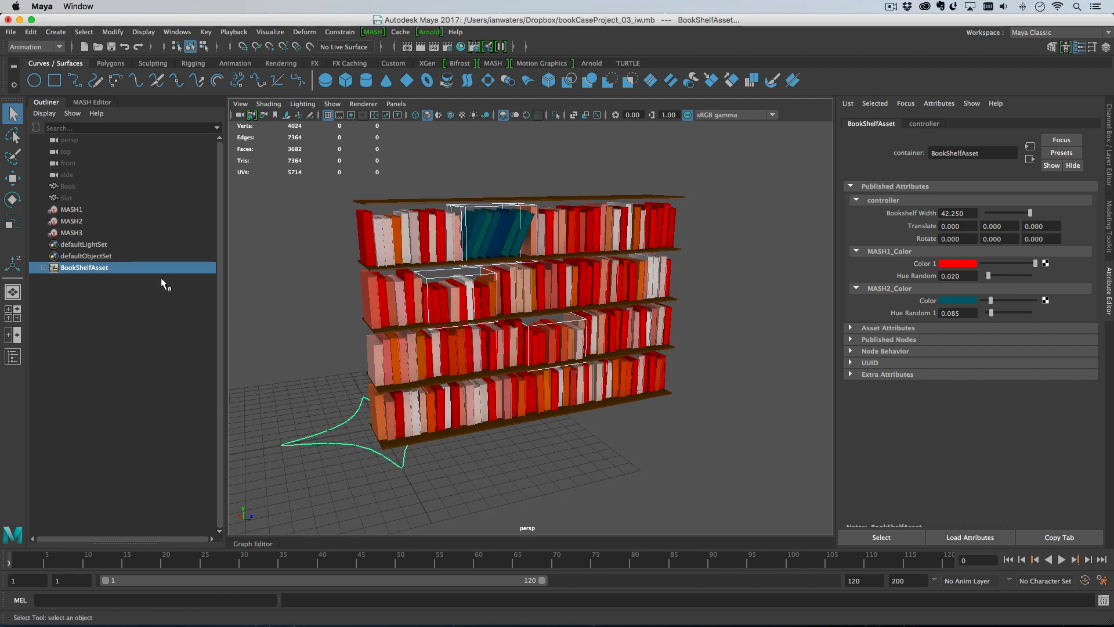
{"action": "left_click", "coordinate": [921, 327]}
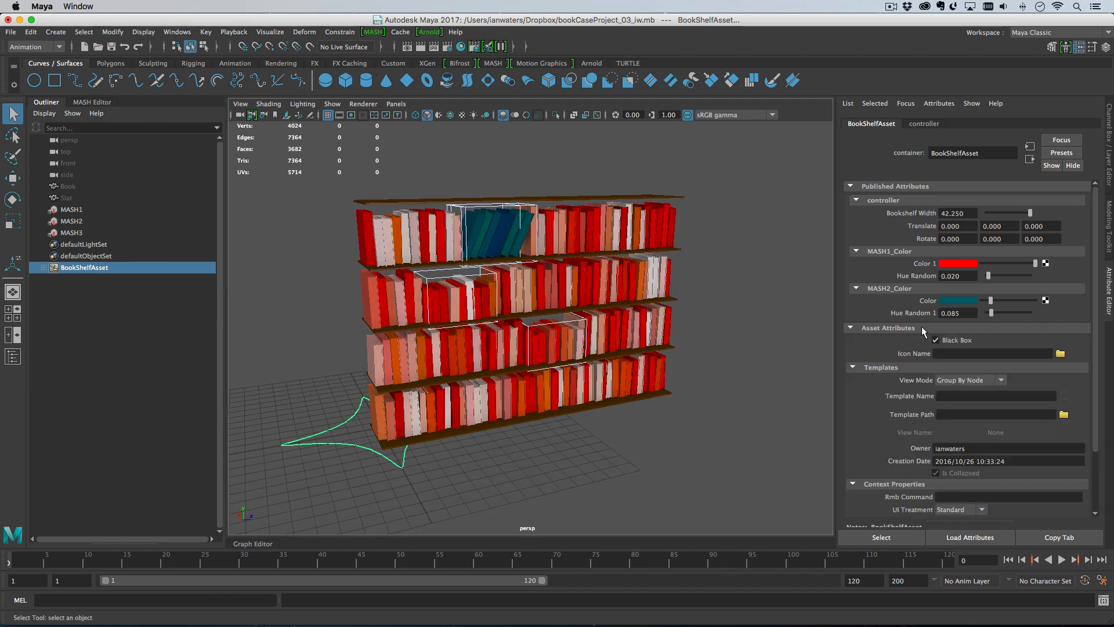
{"action": "left_click", "coordinate": [922, 328]}
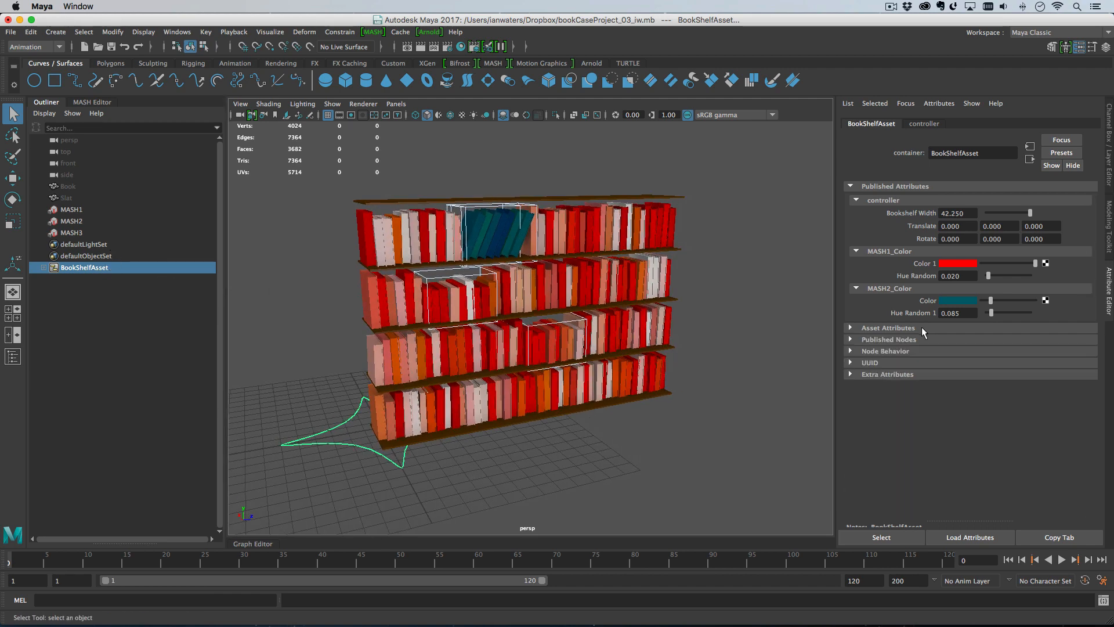
{"action": "left_click", "coordinate": [722, 322]}
{"action": "left_click", "coordinate": [651, 240]}
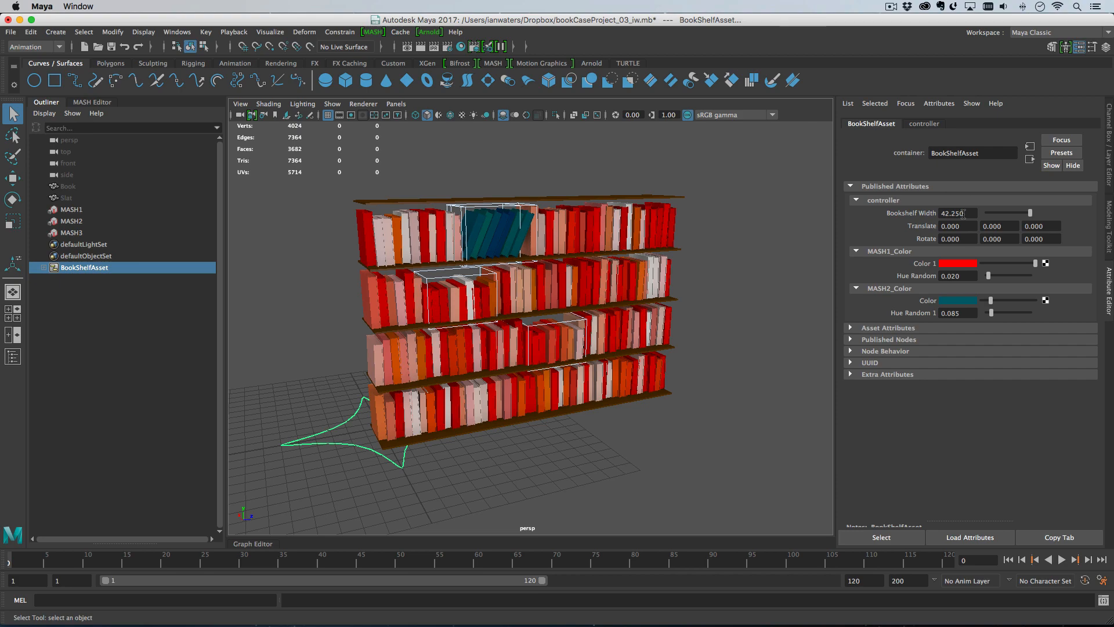
Set BookShelfAsset's Bookshelf Width to 51.950 and MASH2_Color's Hue Random 1 to 0.215.
{"action": "left_click_drag", "start_coordinate": [964, 213], "coordinate": [1002, 211], "text": "ctrl"}
{"action": "left_click_drag", "start_coordinate": [947, 276], "coordinate": [991, 303], "text": "ctrl"}
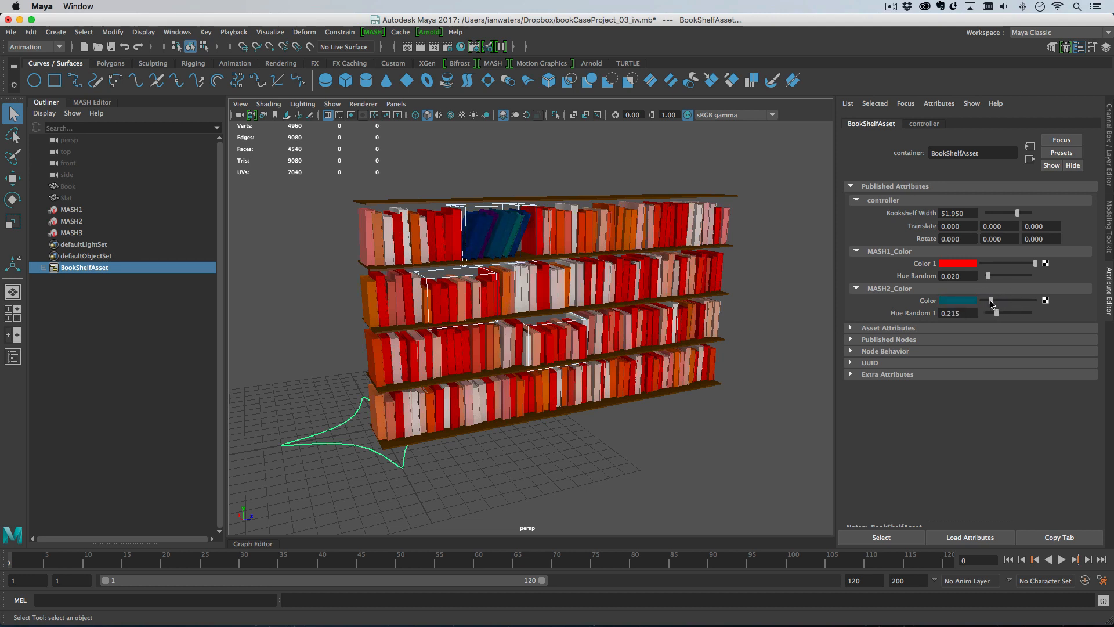
Move the bookshelf by its controller to X 2.465, Z -0.193 and rotate it to 2.368 around Y.
{"action": "key", "text": "w"}
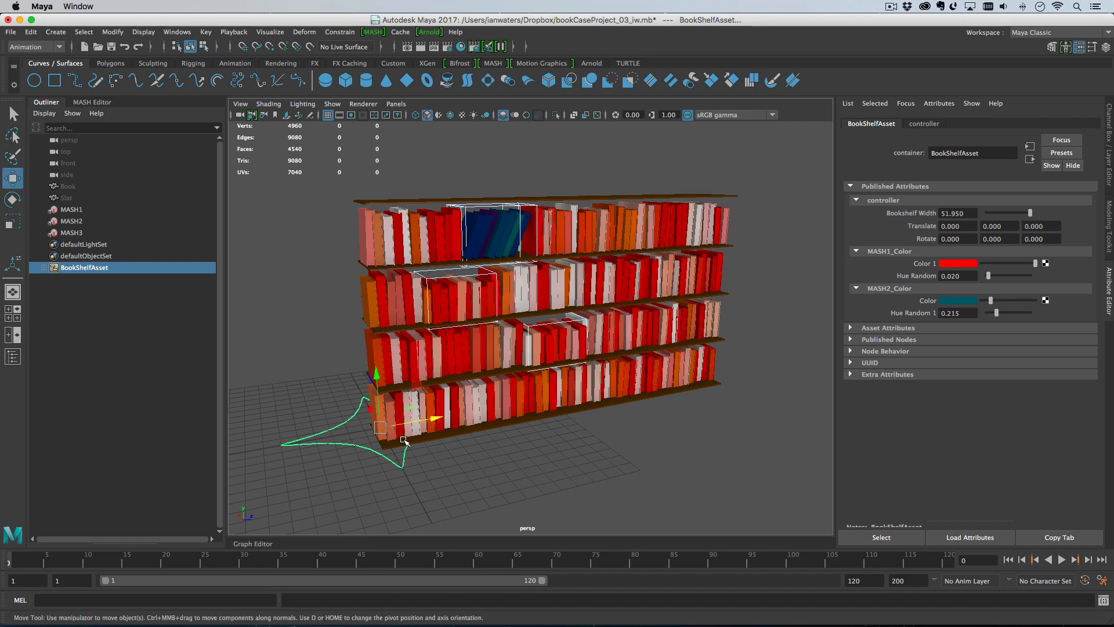
{"action": "left_click_drag", "start_coordinate": [410, 434], "coordinate": [557, 433]}
{"action": "key", "text": "e"}
{"action": "middle_click_drag", "start_coordinate": [557, 433], "coordinate": [463, 413], "text": "alt"}
{"action": "left_click_drag", "start_coordinate": [463, 413], "coordinate": [598, 442], "text": "alt"}
{"action": "right_click_drag", "start_coordinate": [598, 442], "coordinate": [531, 422], "text": "alt"}
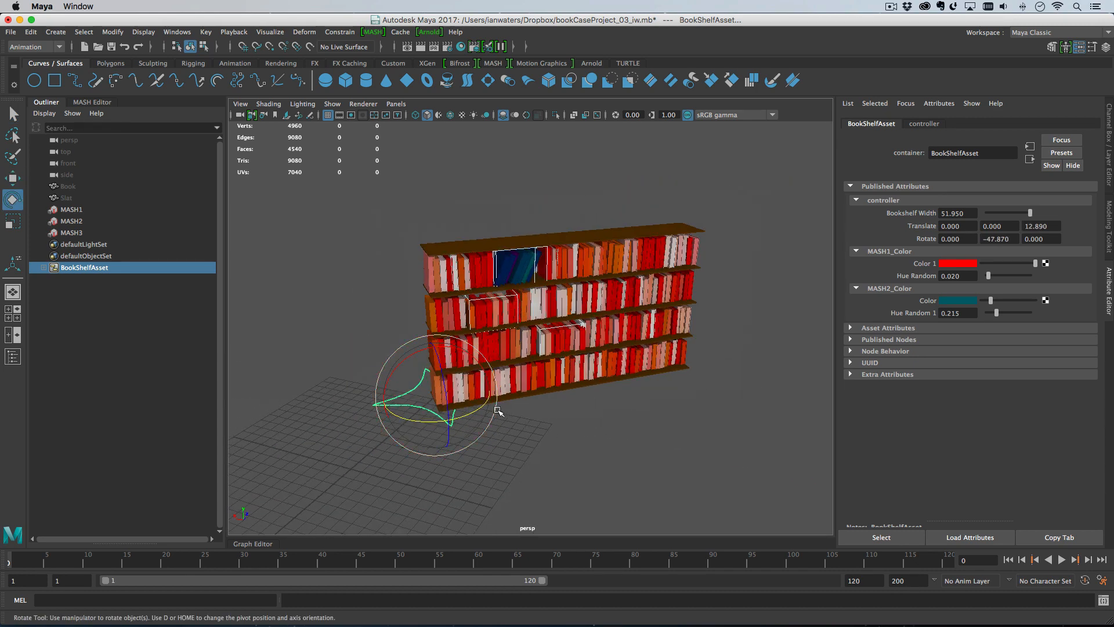
{"action": "left_click_drag", "start_coordinate": [466, 414], "coordinate": [495, 394]}
{"action": "key", "text": "w"}
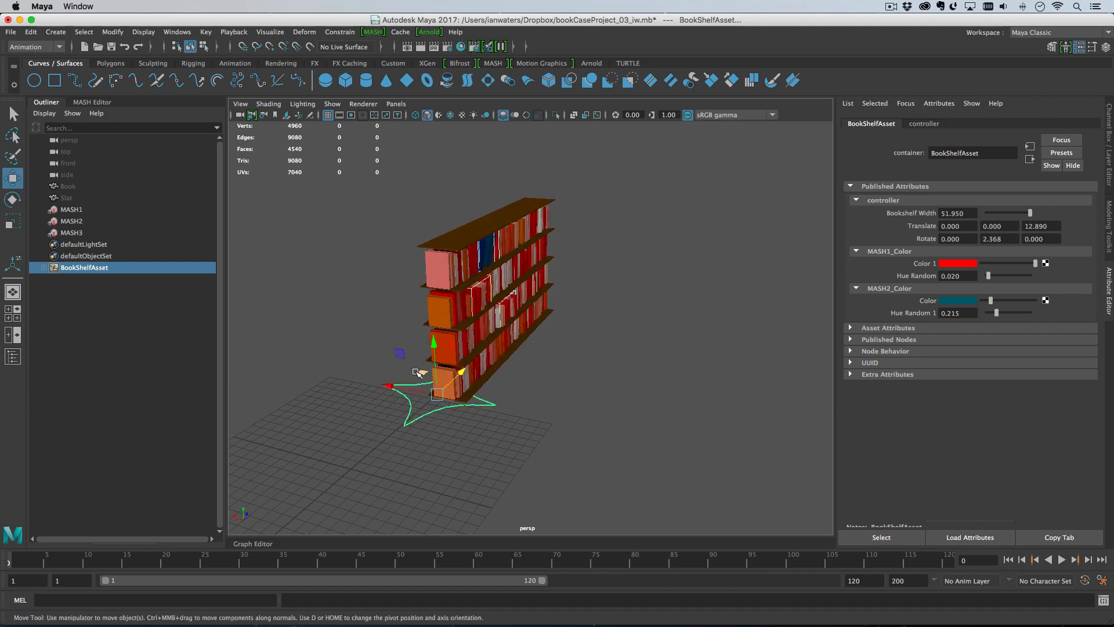
{"action": "left_click_drag", "start_coordinate": [418, 373], "coordinate": [677, 396]}
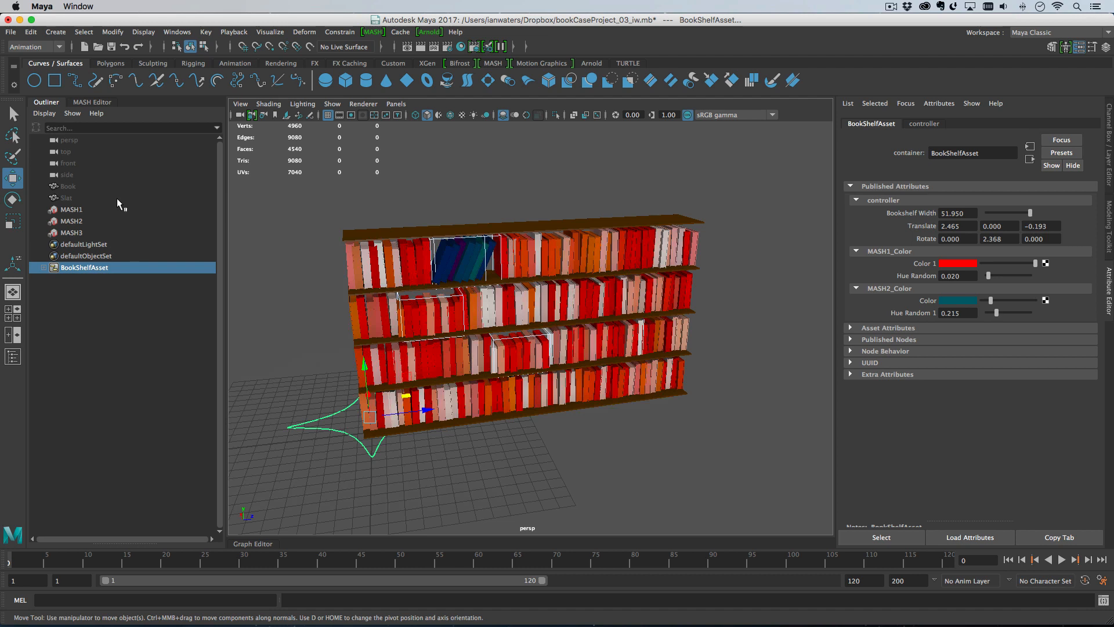
Copy the Book and Slat meshes from the bookshelf scene into a new scene.
{"action": "left_click_drag", "start_coordinate": [106, 196], "coordinate": [107, 187]}
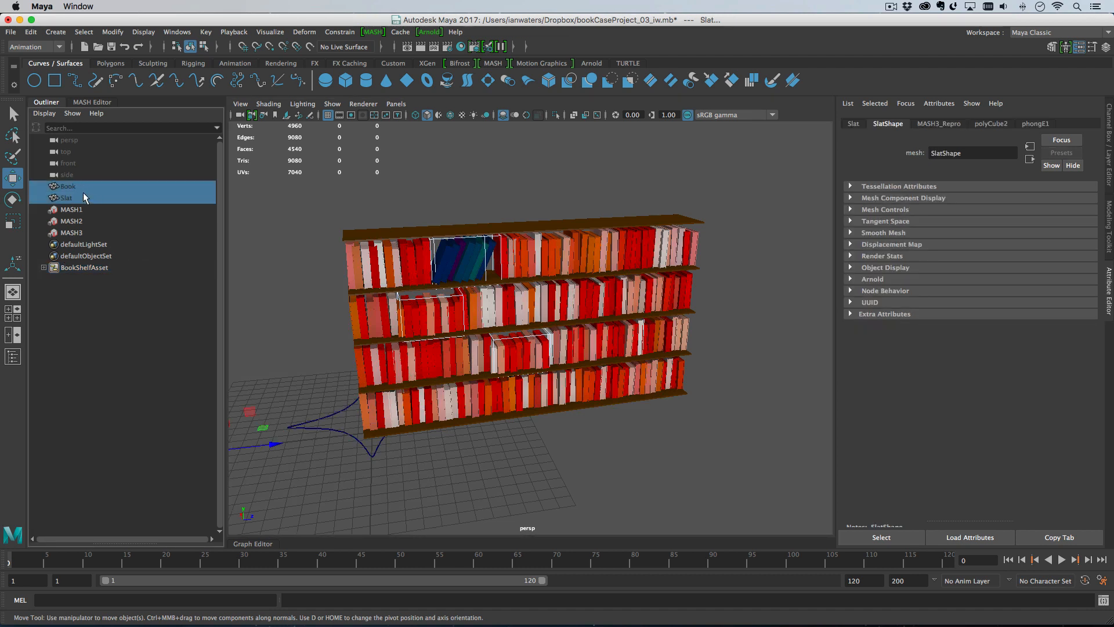
{"action": "left_click", "coordinate": [10, 32]}
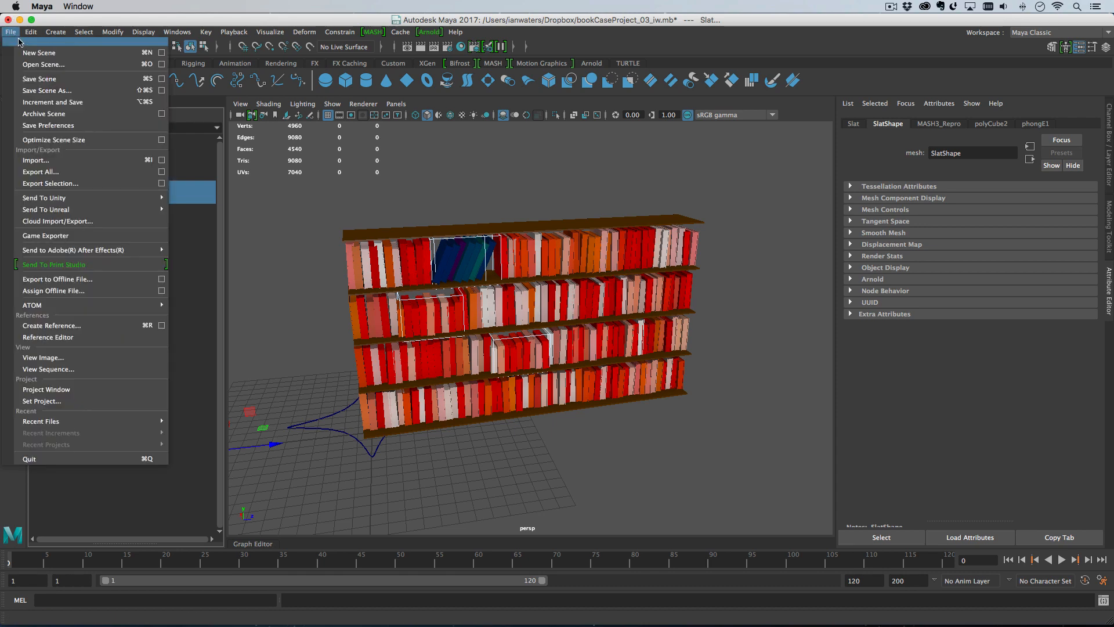
{"action": "left_click", "coordinate": [29, 53]}
{"action": "left_click", "coordinate": [557, 323]}
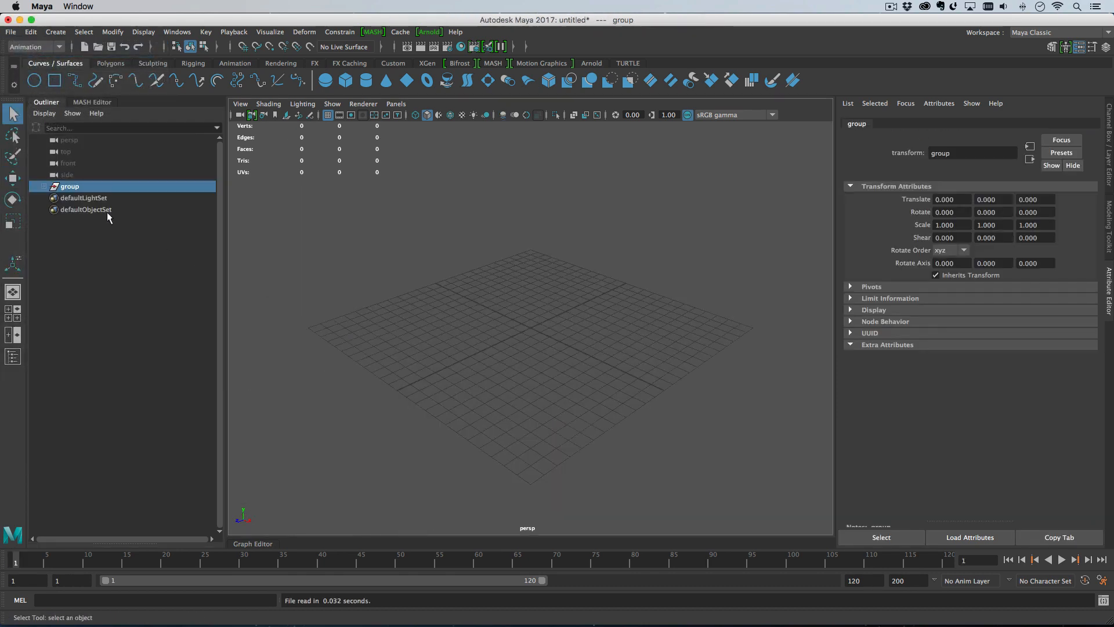
Unparent the pasted Book and Slat meshes from their group and delete the empty group.
{"action": "left_click", "coordinate": [46, 186]}
{"action": "left_click_drag", "start_coordinate": [116, 199], "coordinate": [117, 207]}
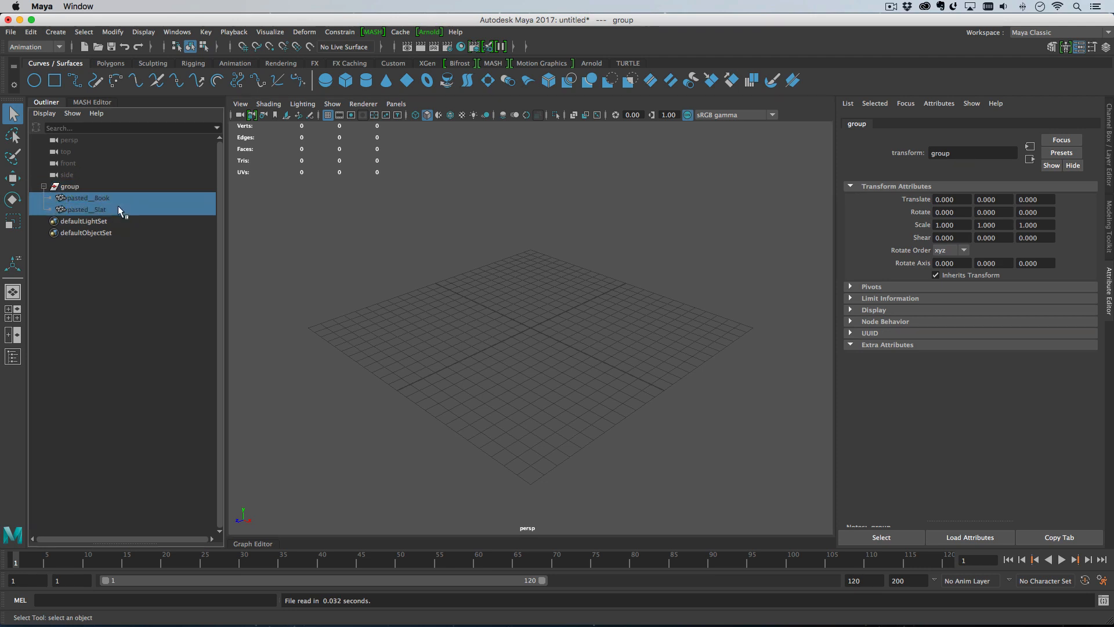
{"action": "key", "text": "shift+p"}
{"action": "left_click", "coordinate": [83, 186]}
{"action": "key", "text": "Delete"}
Rename the two pasted meshes to Book and Slat.
{"action": "double_click", "coordinate": [81, 186]}
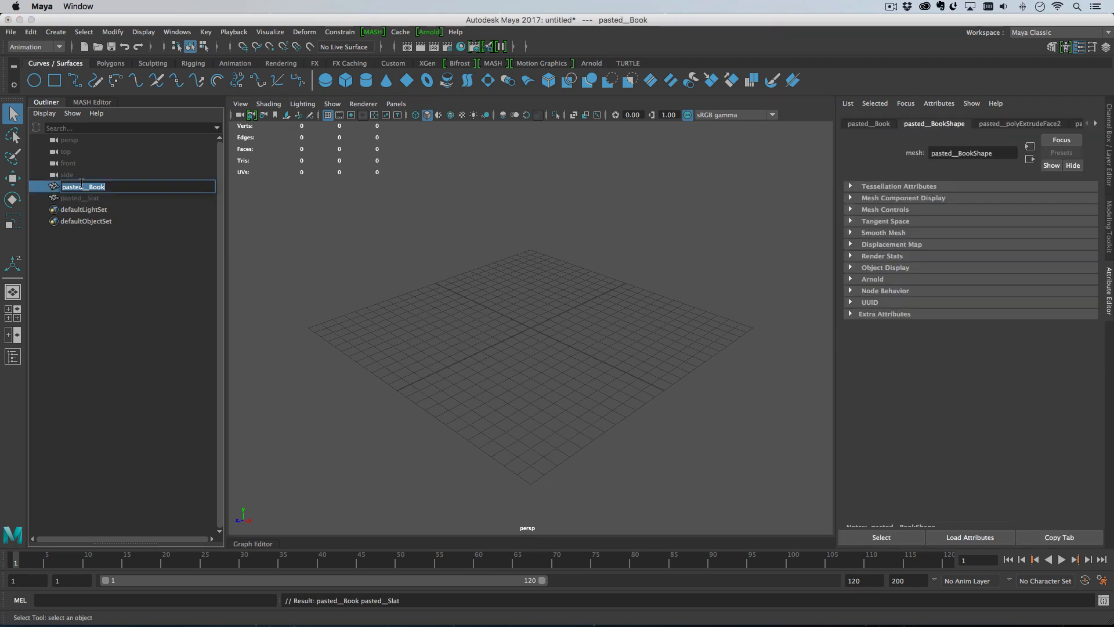
{"action": "type", "text": "B"}
{"action": "key", "text": "Return"}
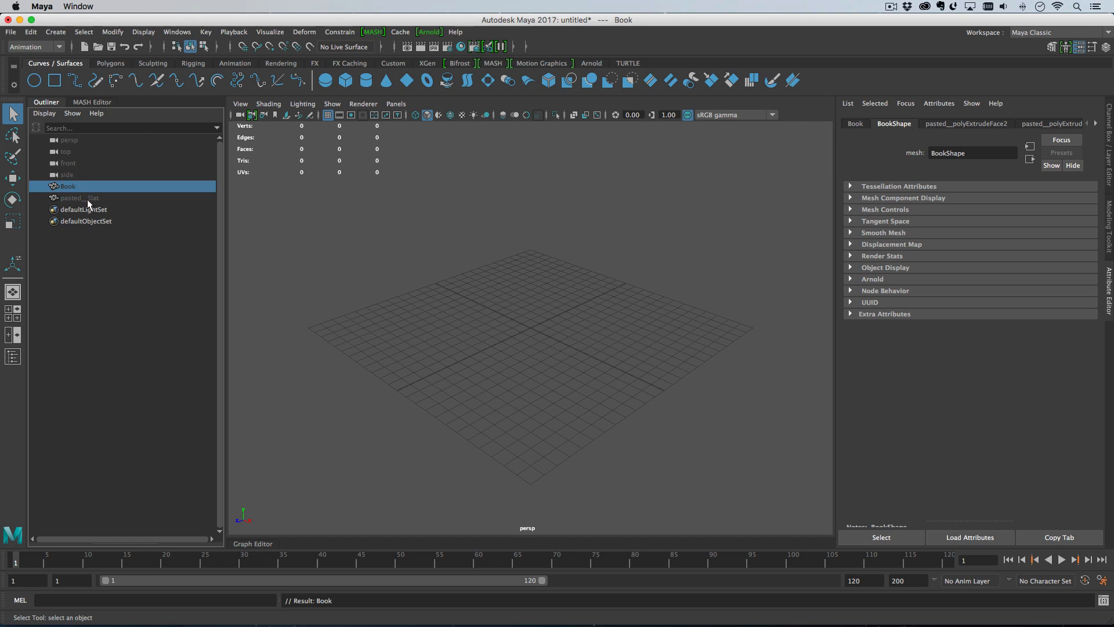
{"action": "double_click", "coordinate": [87, 199]}
{"action": "type", "text": "Slat"}
{"action": "key", "text": "Return"}
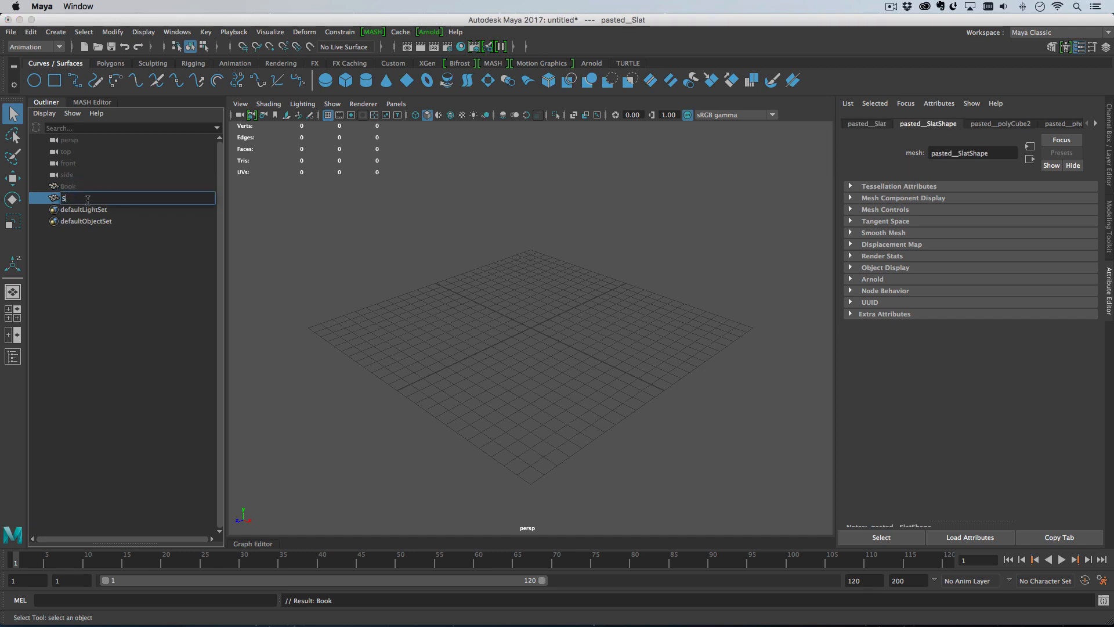
Unhide the Book and Slat meshes.
{"action": "left_click_drag", "start_coordinate": [98, 189], "coordinate": [100, 194]}
{"action": "key", "text": "shift+h"}
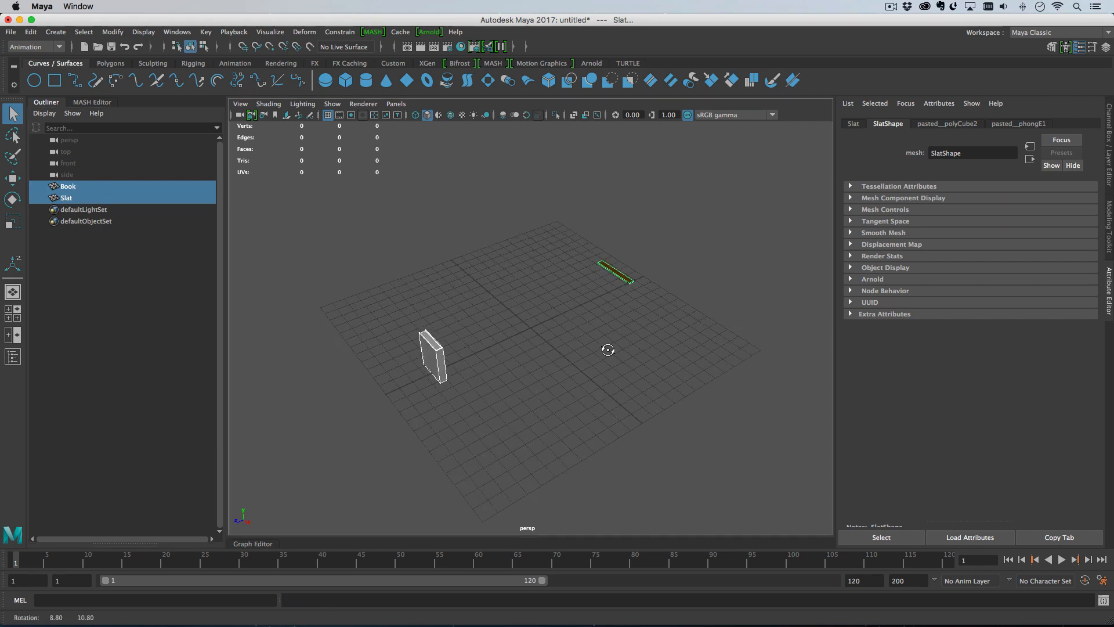
{"action": "left_click", "coordinate": [607, 351]}
{"action": "mouse_move", "coordinate": [608, 350]}
{"action": "left_mouse_down", "text": "alt"}
{"action": "mouse_move", "coordinate": [530, 368]}
{"action": "mouse_move", "coordinate": [637, 451]}
{"action": "mouse_move", "coordinate": [740, 438]}
{"action": "mouse_move", "coordinate": [712, 354]}
{"action": "mouse_move", "coordinate": [639, 391]}
{"action": "mouse_move", "coordinate": [632, 358]}
{"action": "mouse_move", "coordinate": [468, 357]}
{"action": "mouse_move", "coordinate": [795, 230]}
{"action": "mouse_move", "coordinate": [650, 404]}
{"action": "left_mouse_up", "text": "alt"}
{"action": "left_click", "coordinate": [713, 354]}
{"action": "left_click_drag", "start_coordinate": [694, 248], "coordinate": [539, 339], "text": "alt"}
Create a MASH network from the Book mesh.
{"action": "left_click_drag", "start_coordinate": [447, 309], "coordinate": [310, 515]}
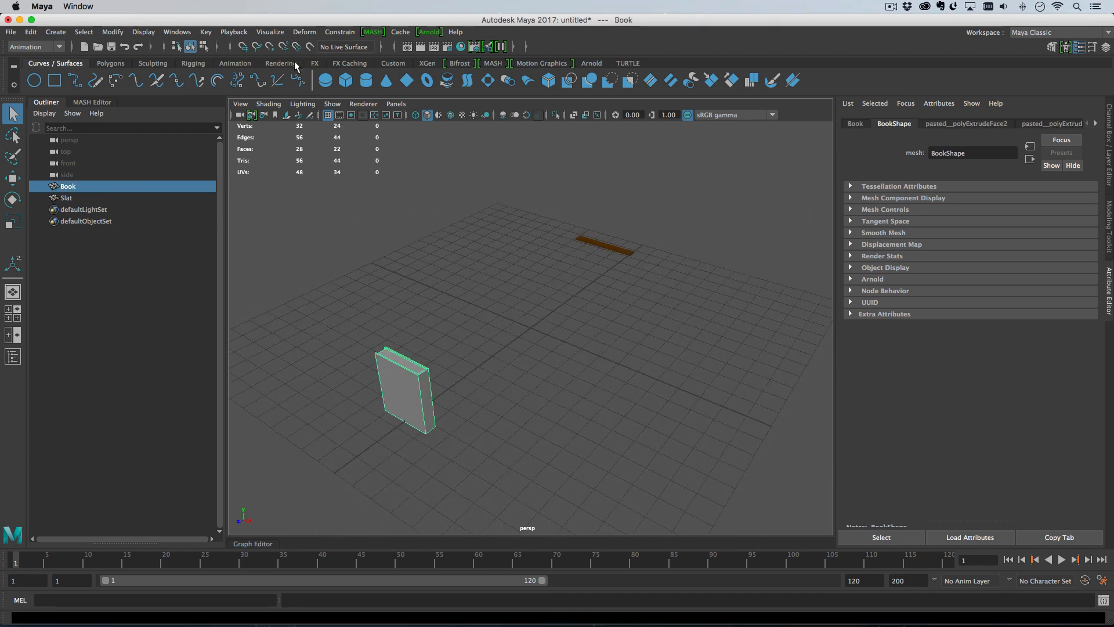
{"action": "left_click", "coordinate": [91, 102]}
{"action": "left_click", "coordinate": [43, 114]}
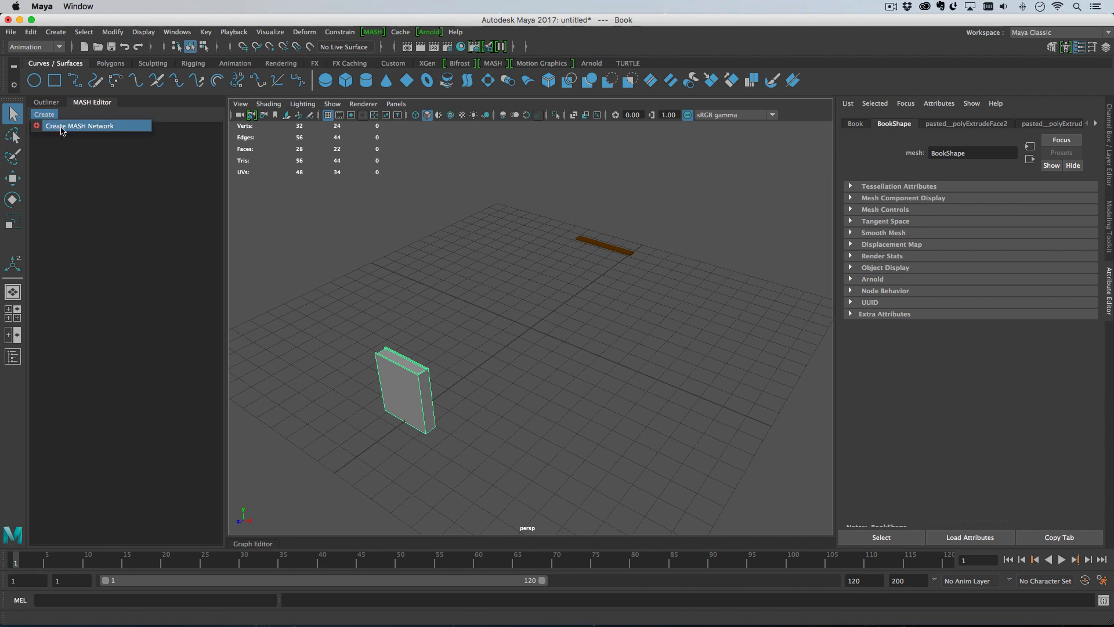
{"action": "left_click", "coordinate": [67, 97]}
{"action": "left_click", "coordinate": [371, 32]}
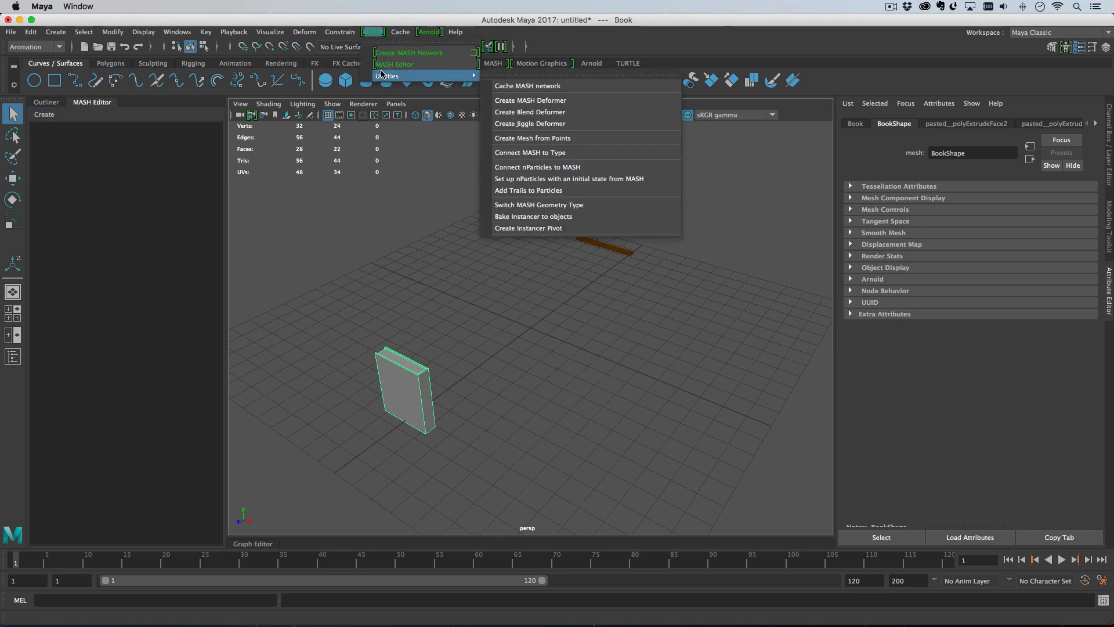
{"action": "left_click", "coordinate": [386, 52]}
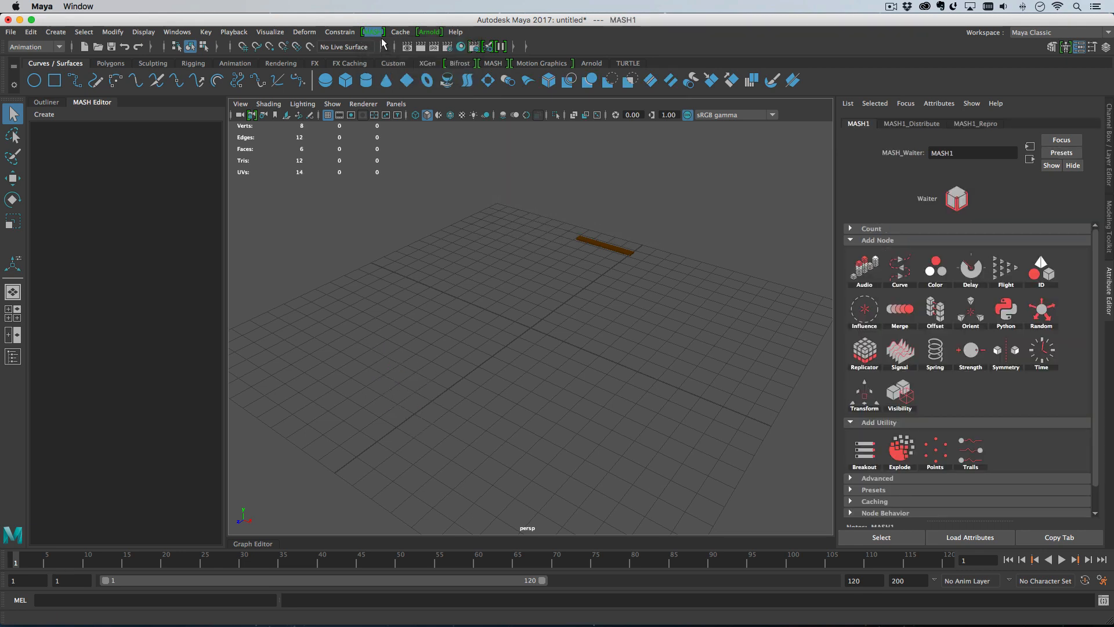
{"action": "left_click_drag", "start_coordinate": [523, 360], "coordinate": [497, 360], "text": "alt"}
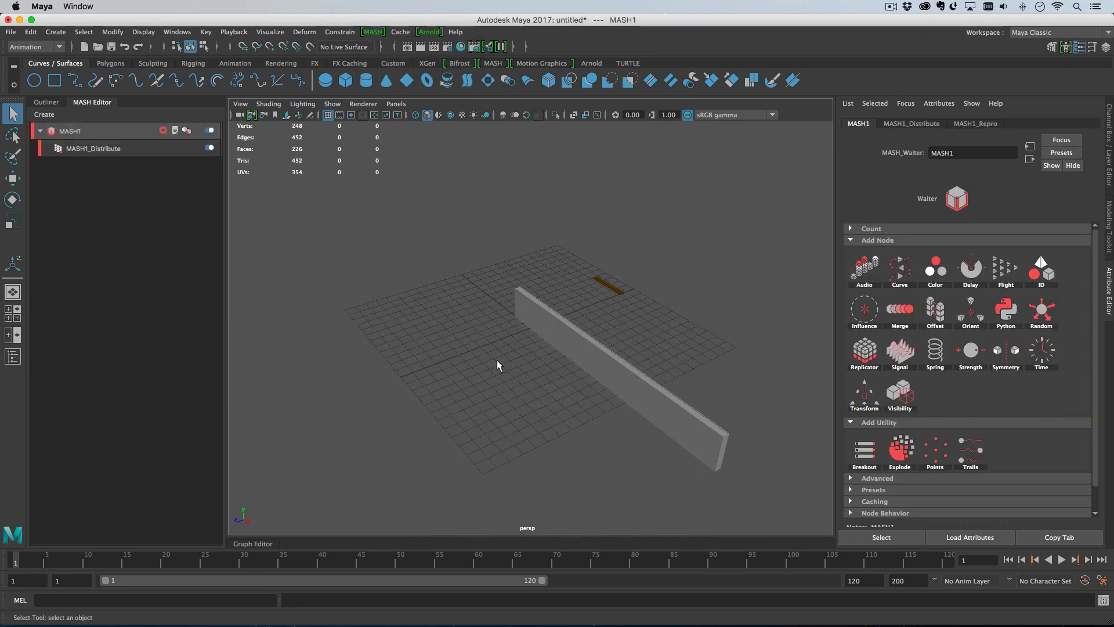
Unhide the original Book mesh that feeds the MASH network.
{"action": "left_click", "coordinate": [46, 104]}
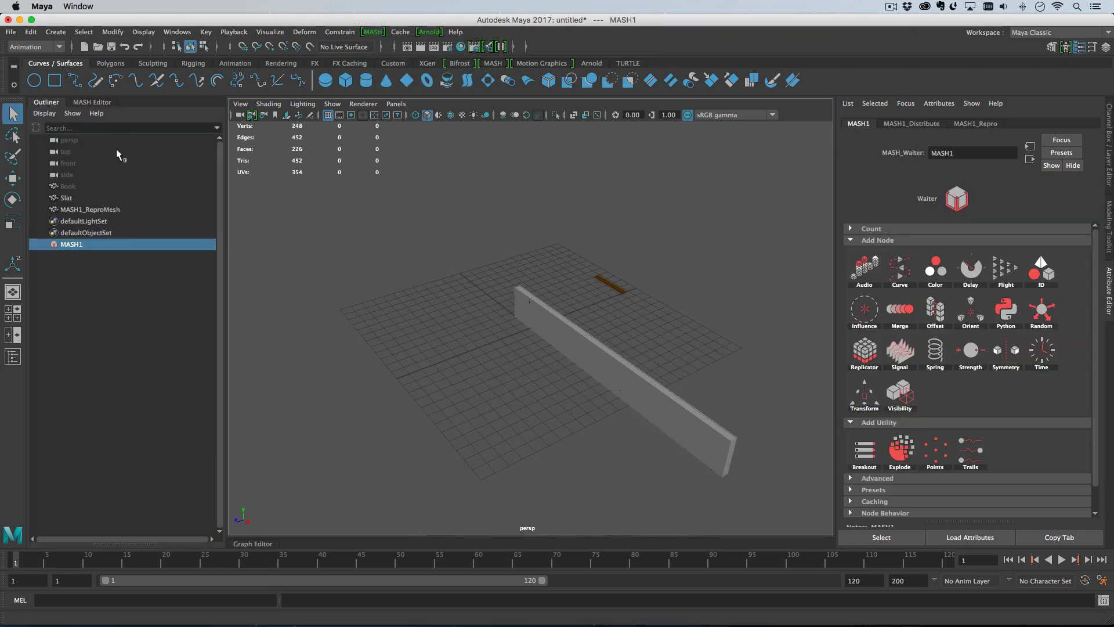
{"action": "left_click", "coordinate": [93, 185]}
{"action": "key", "text": "shift+h"}
Shift the Book's pivot slightly at the bottom corner of its spine and bake the pivot.
{"action": "key", "text": "w"}
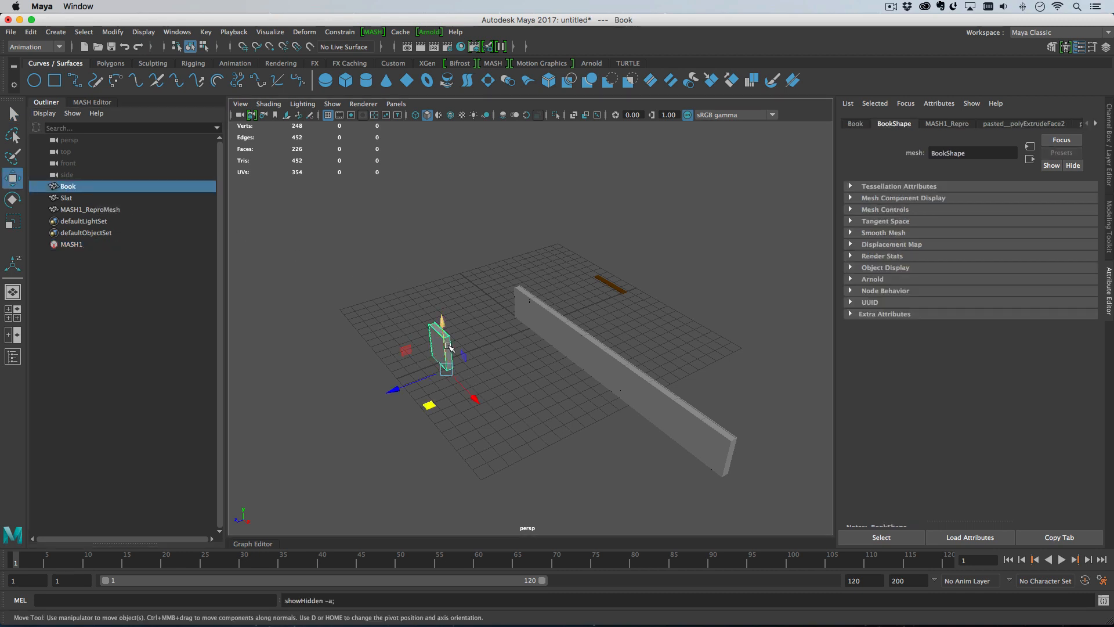
{"action": "scroll", "coordinate": [581, 360], "scroll_direction": "up", "scroll_amount": 5}
{"action": "right_click_drag", "start_coordinate": [580, 360], "coordinate": [651, 446], "text": "alt"}
{"action": "middle_click_drag", "start_coordinate": [597, 402], "coordinate": [634, 391], "text": "alt"}
{"action": "right_click_drag", "start_coordinate": [634, 391], "coordinate": [644, 410], "text": "alt"}
{"action": "left_click_drag", "start_coordinate": [494, 463], "coordinate": [509, 479], "text": "alt"}
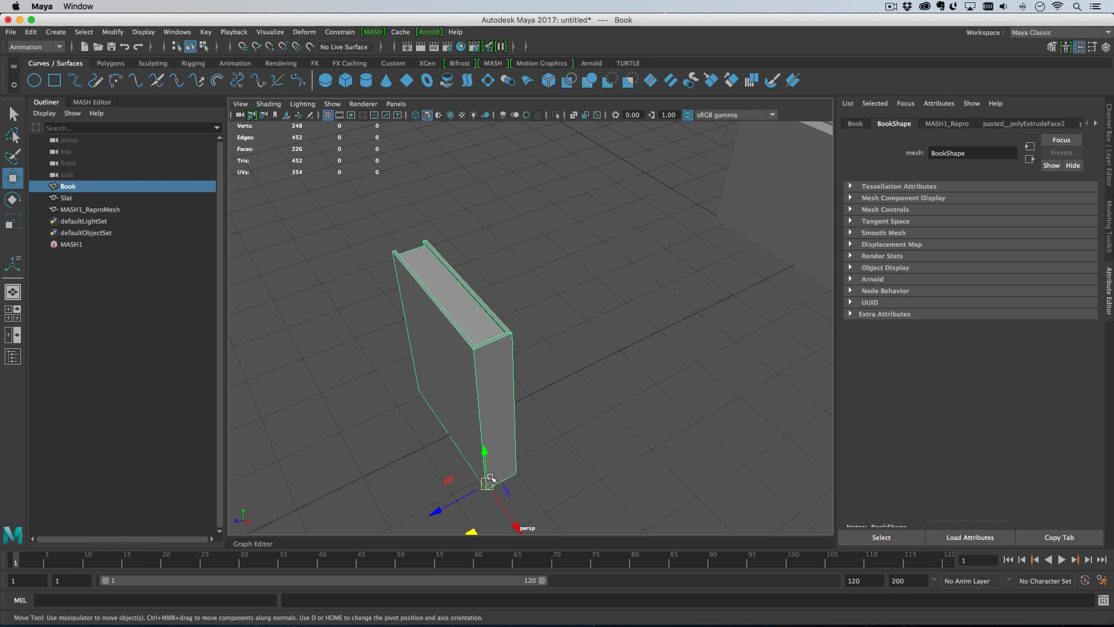
{"action": "key", "text": "d"}
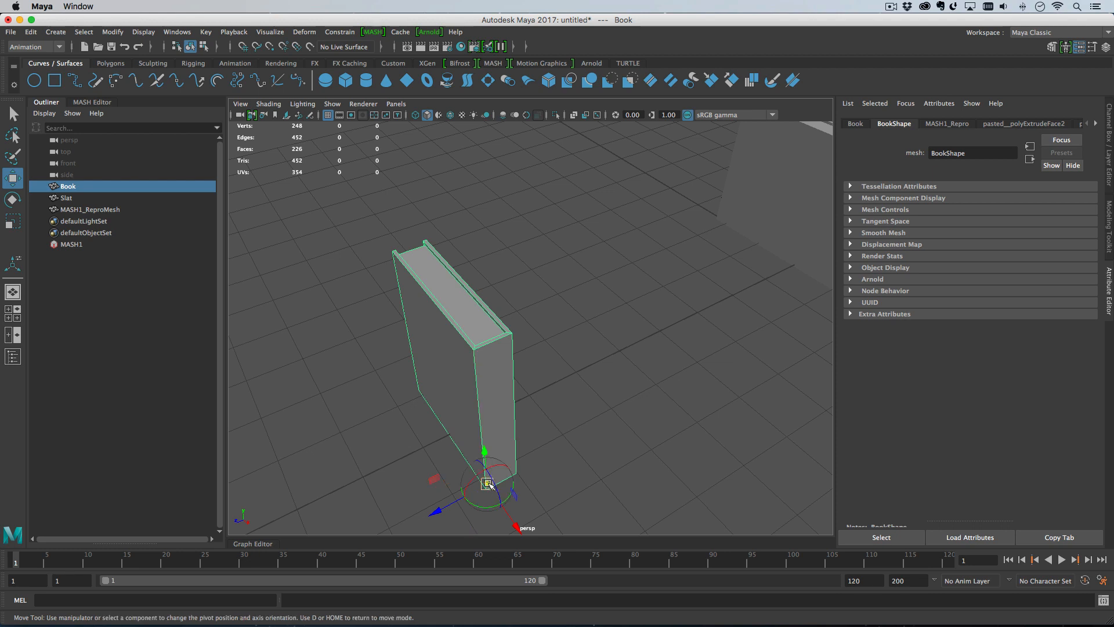
{"action": "left_click_drag", "start_coordinate": [489, 484], "coordinate": [498, 501]}
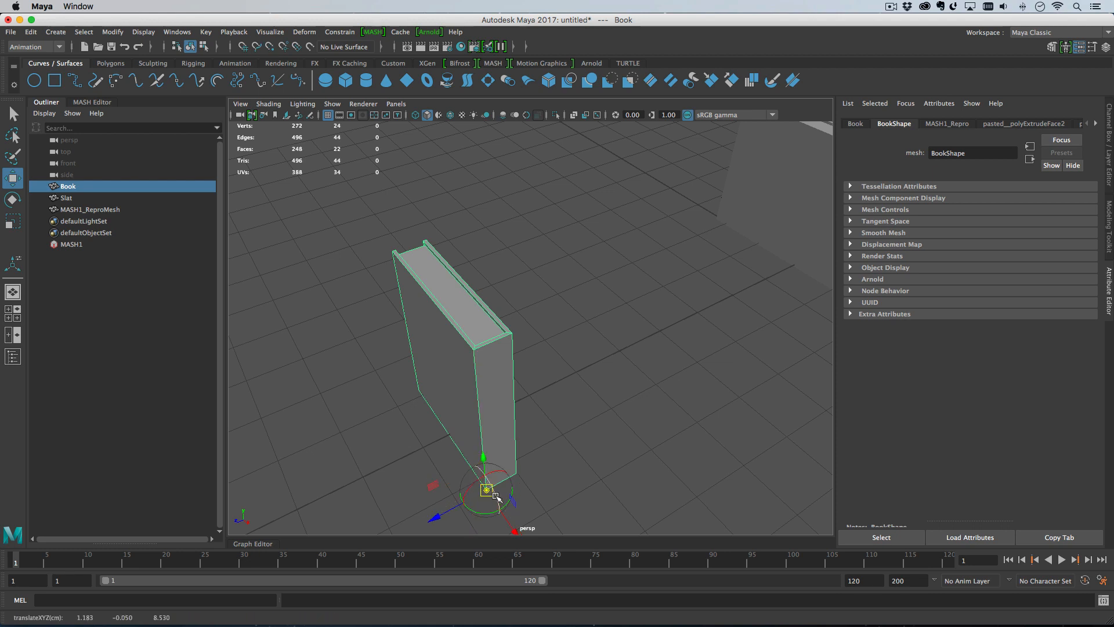
{"action": "left_click", "coordinate": [114, 32]}
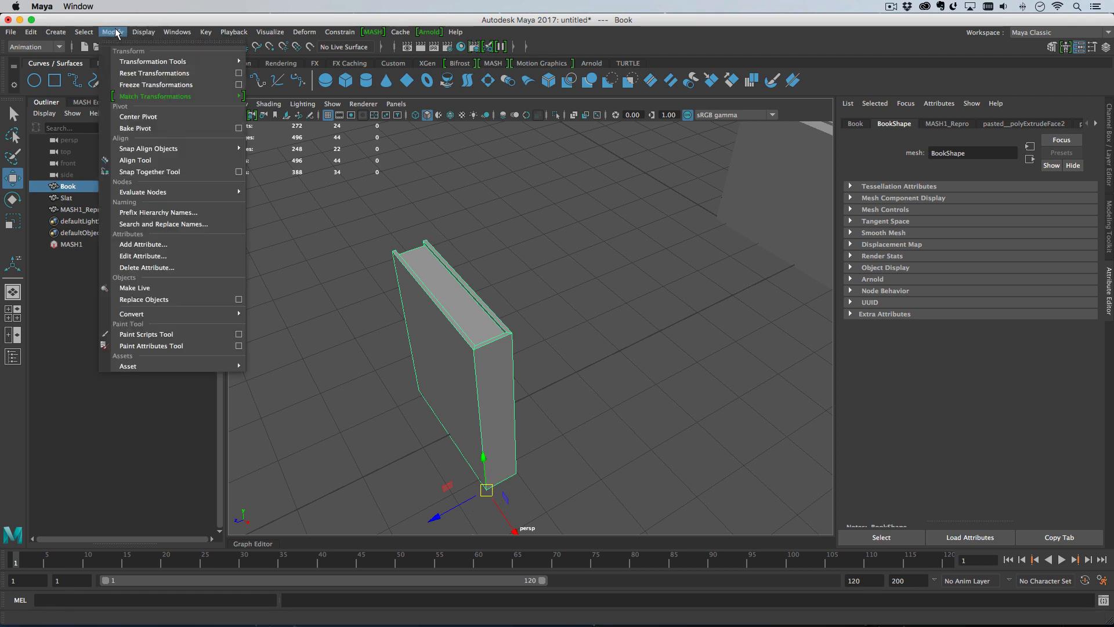
{"action": "left_click", "coordinate": [141, 129]}
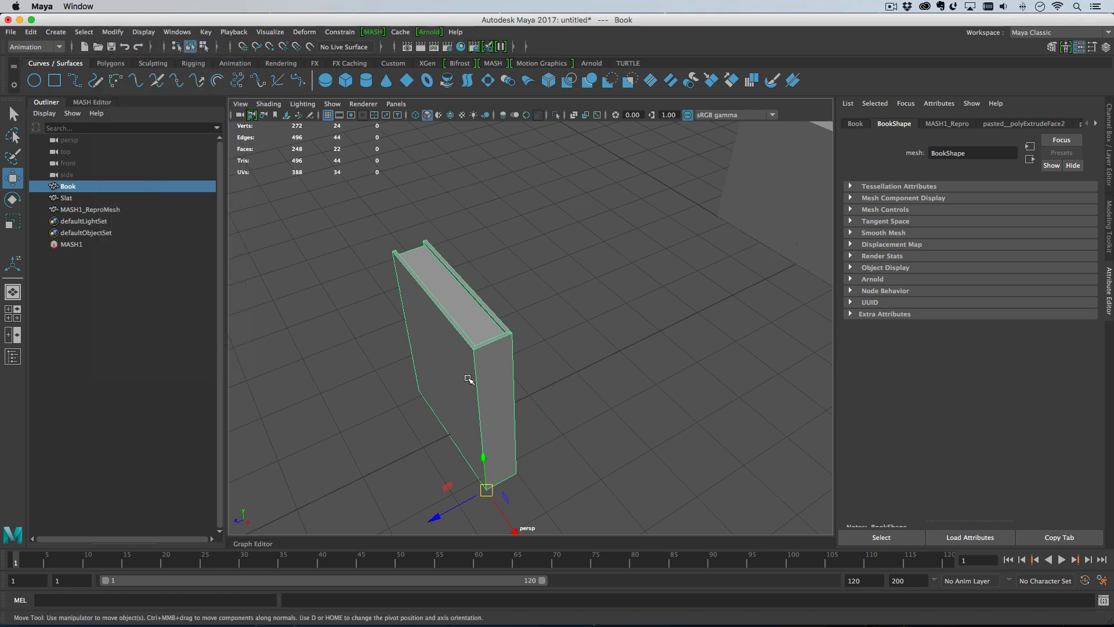
Hide the original Book mesh.
{"action": "scroll", "coordinate": [464, 393], "scroll_direction": "down", "scroll_amount": 8}
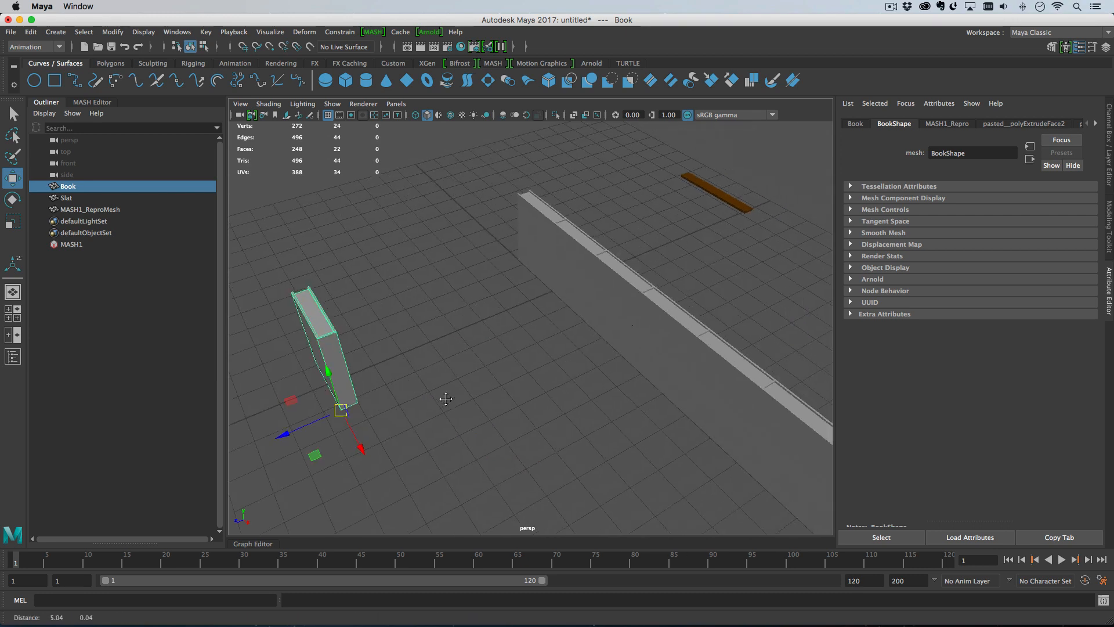
{"action": "left_click_drag", "start_coordinate": [459, 385], "coordinate": [461, 400], "text": "alt"}
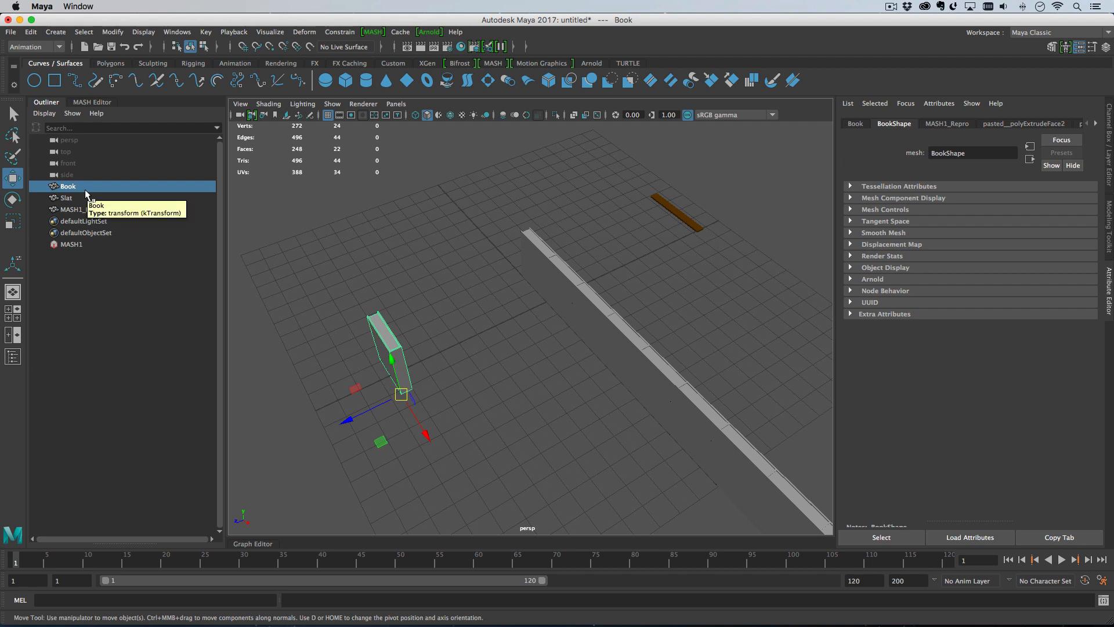
{"action": "left_click", "coordinate": [93, 246]}
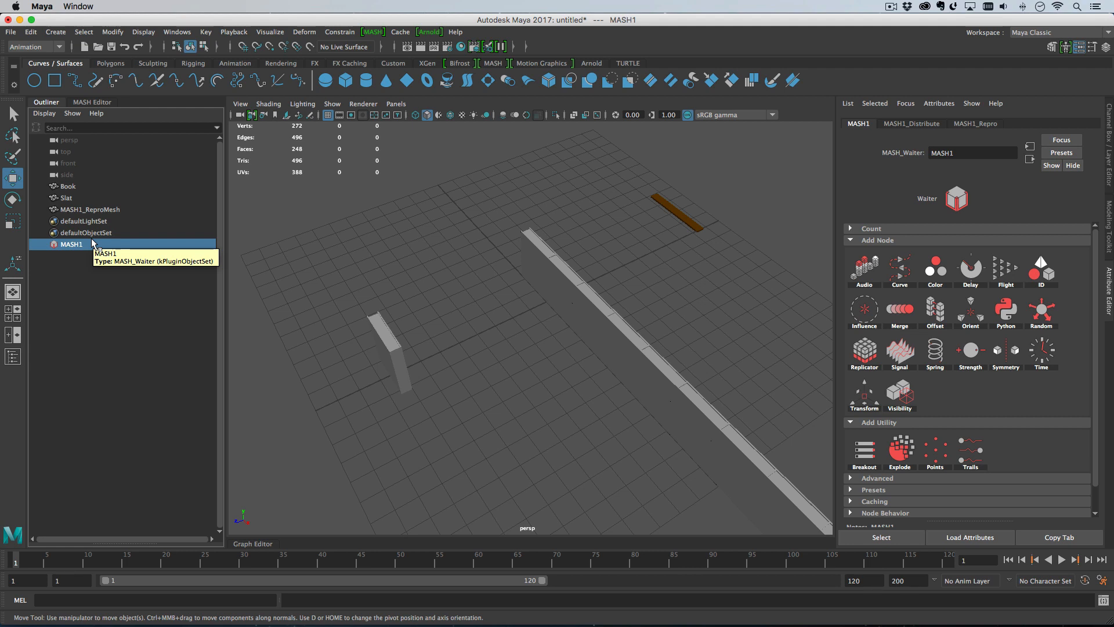
{"action": "left_click_drag", "start_coordinate": [106, 188], "coordinate": [103, 201]}
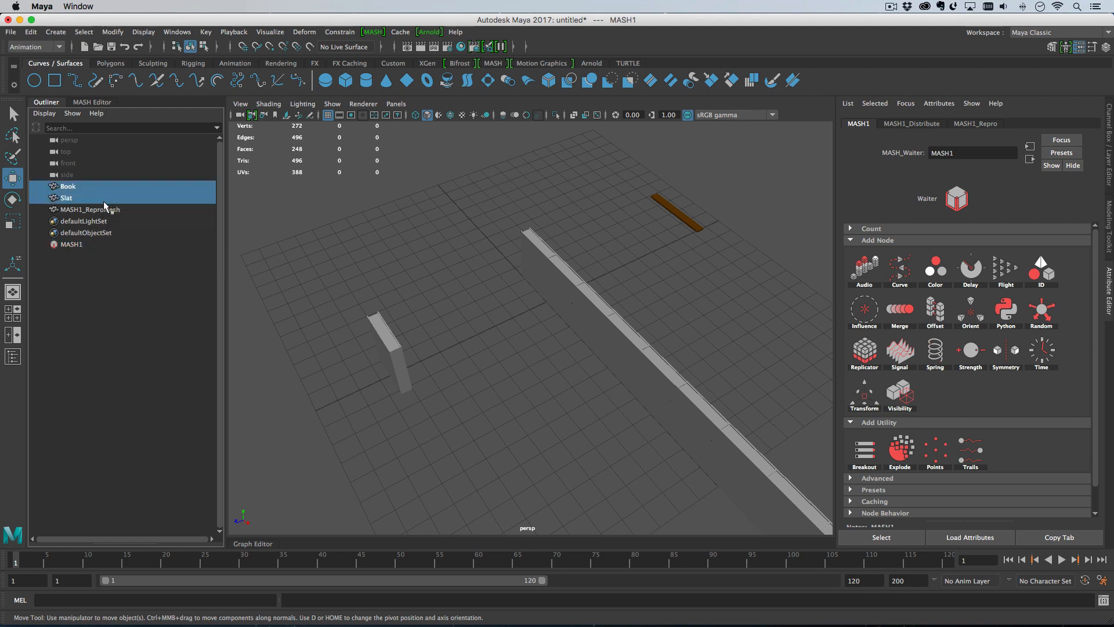
{"action": "left_click", "coordinate": [107, 188]}
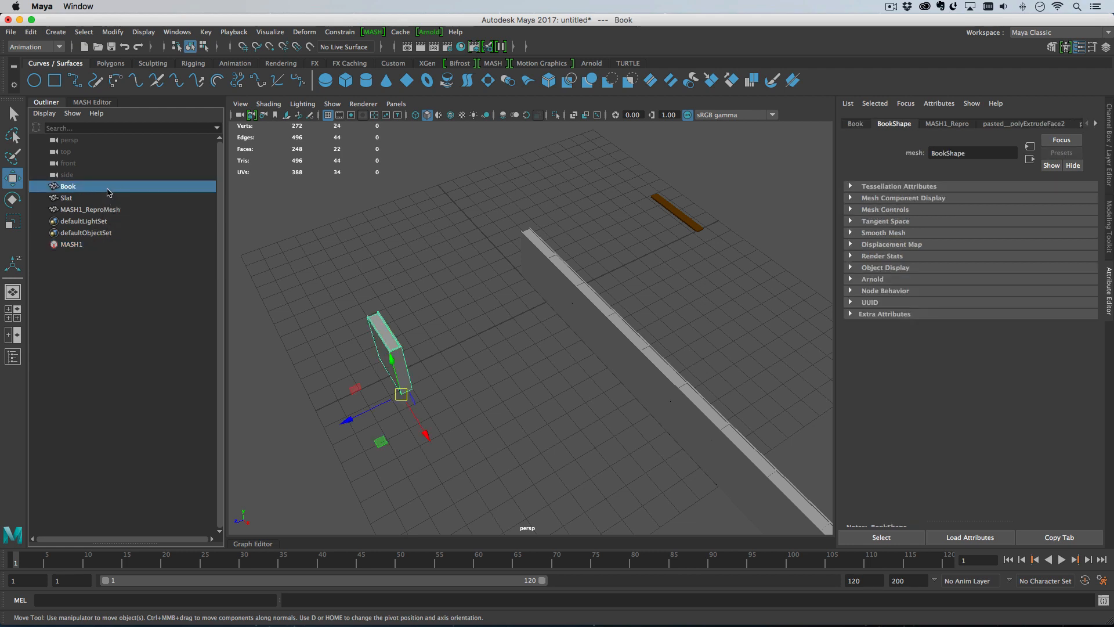
{"action": "key", "text": "ctrl+h"}
Set the linear X distance of the Book network's Distribute node to 0.
{"action": "left_click", "coordinate": [158, 244]}
{"action": "middle_click_drag", "start_coordinate": [642, 351], "coordinate": [562, 358], "text": "alt"}
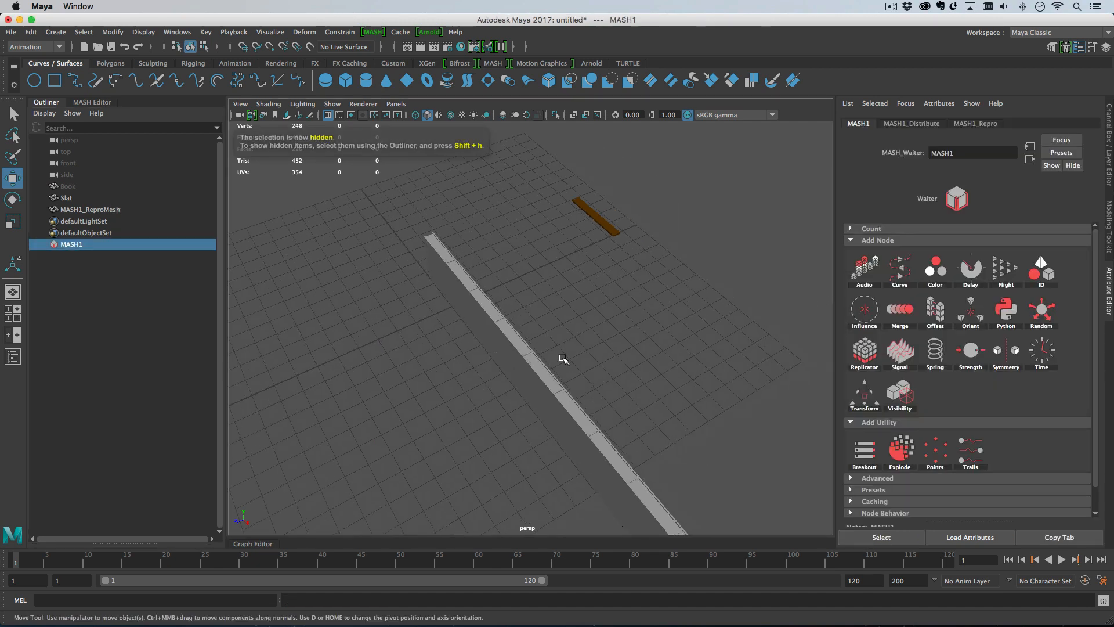
{"action": "left_click_drag", "start_coordinate": [563, 359], "coordinate": [533, 317], "text": "alt"}
{"action": "right_click_drag", "start_coordinate": [533, 316], "coordinate": [493, 296], "text": "alt"}
{"action": "left_click", "coordinate": [919, 124]}
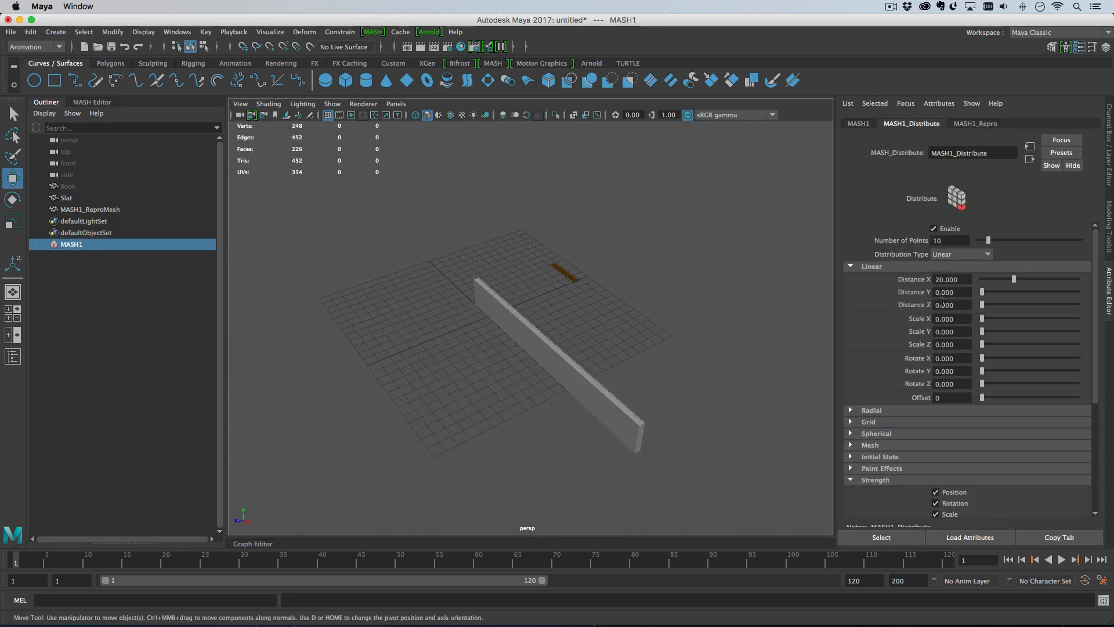
{"action": "double_click", "coordinate": [952, 279]}
{"action": "type", "text": "0"}
{"action": "key", "text": "Return"}
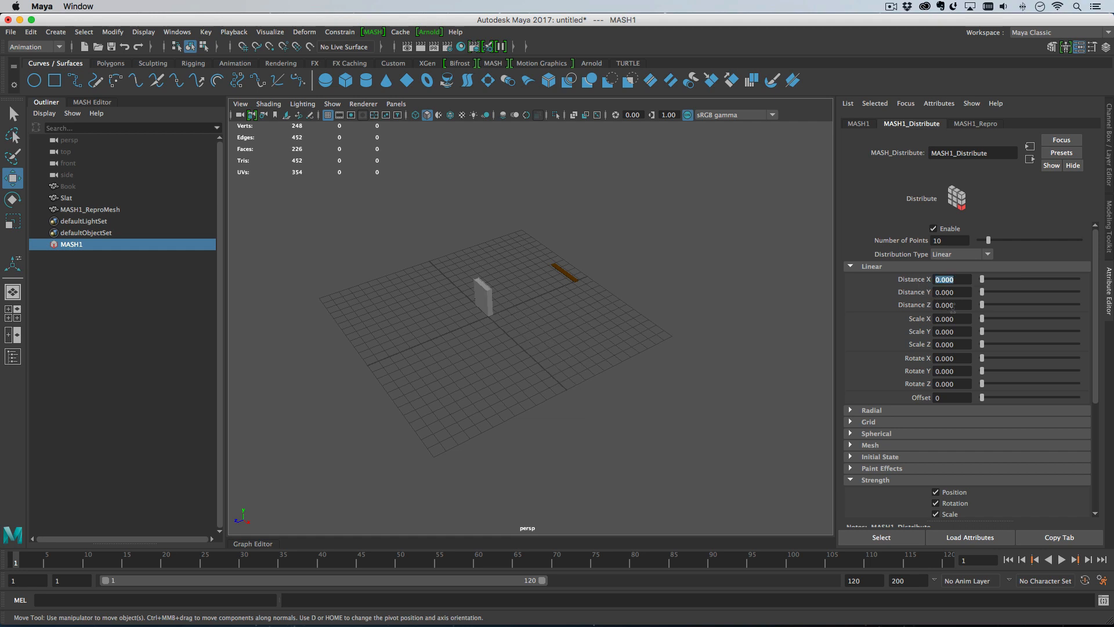
Spread the books along the Z axis with a linear distance of 30.
{"action": "left_click_drag", "start_coordinate": [950, 306], "coordinate": [909, 305], "text": "ctrl"}
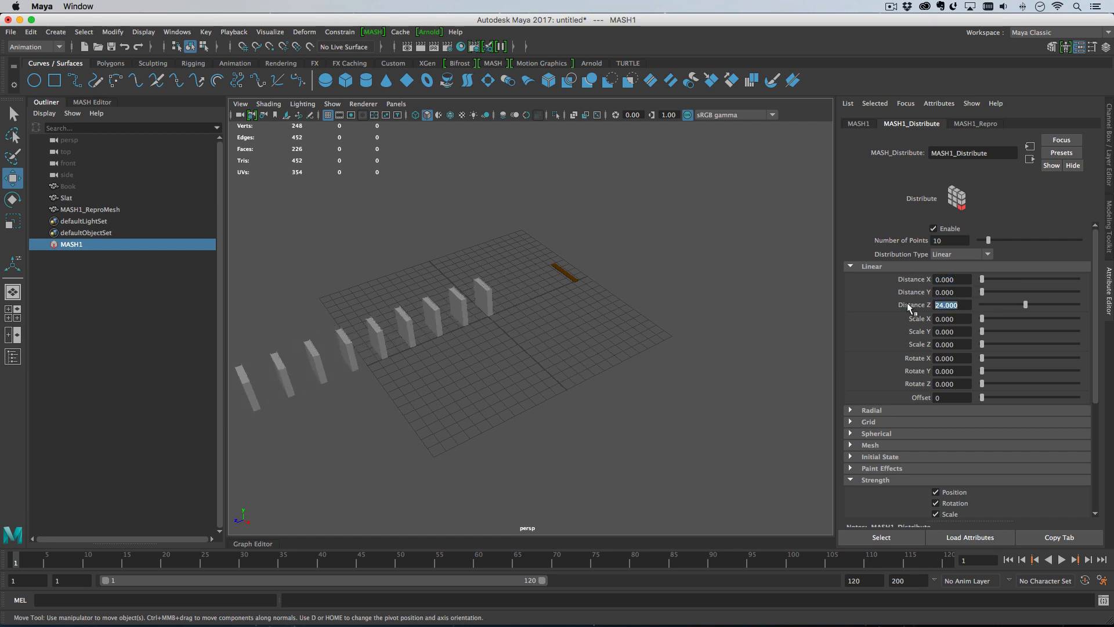
{"action": "type", "text": "30"}
{"action": "key", "text": "Return"}
{"action": "left_click_drag", "start_coordinate": [652, 279], "coordinate": [677, 411], "text": "alt"}
{"action": "right_click_drag", "start_coordinate": [630, 376], "coordinate": [642, 391], "text": "alt"}
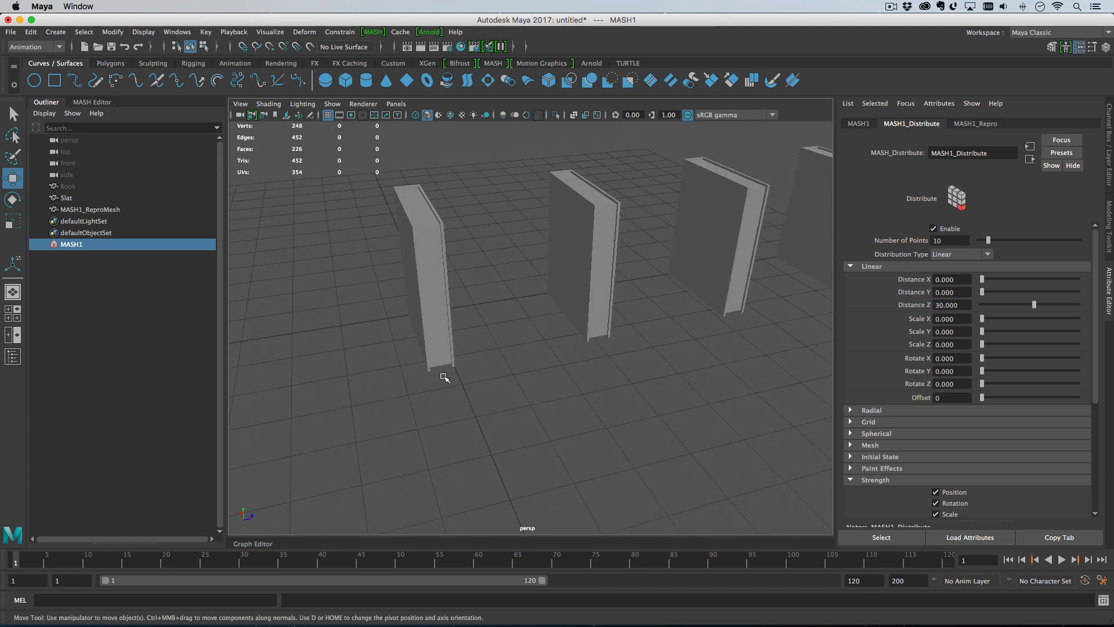
{"action": "right_click_drag", "start_coordinate": [456, 367], "coordinate": [574, 418], "text": "alt"}
Set the number of points in the book distribution to 60.
{"action": "left_click_drag", "start_coordinate": [948, 240], "coordinate": [909, 240]}
{"action": "type", "text": "60"}
{"action": "key", "text": "Return"}
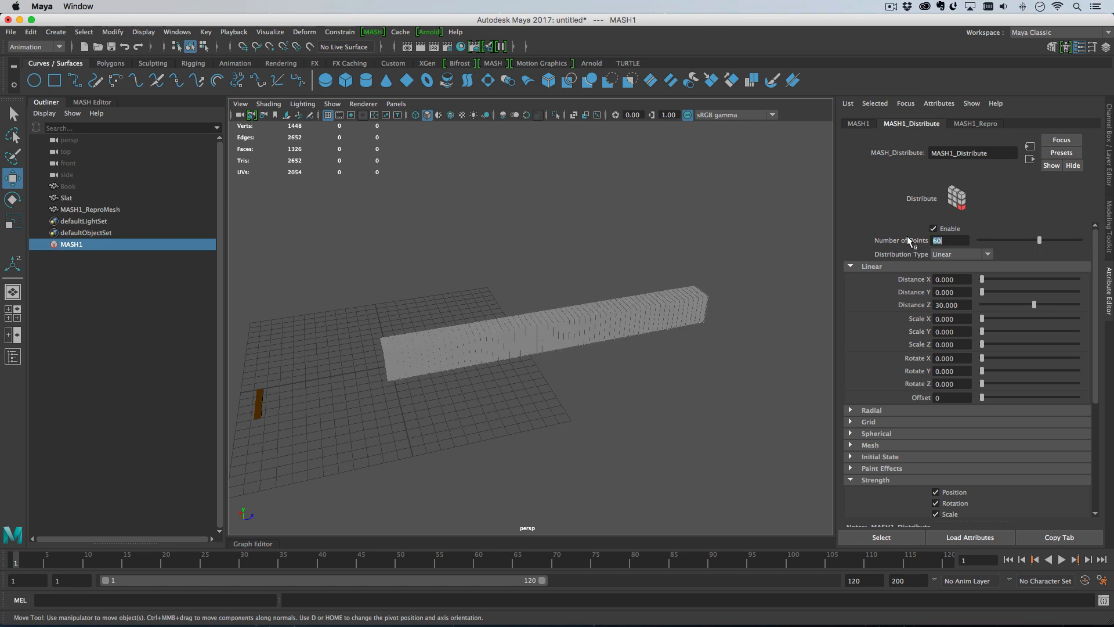
{"action": "left_click_drag", "start_coordinate": [612, 332], "coordinate": [700, 368], "text": "alt"}
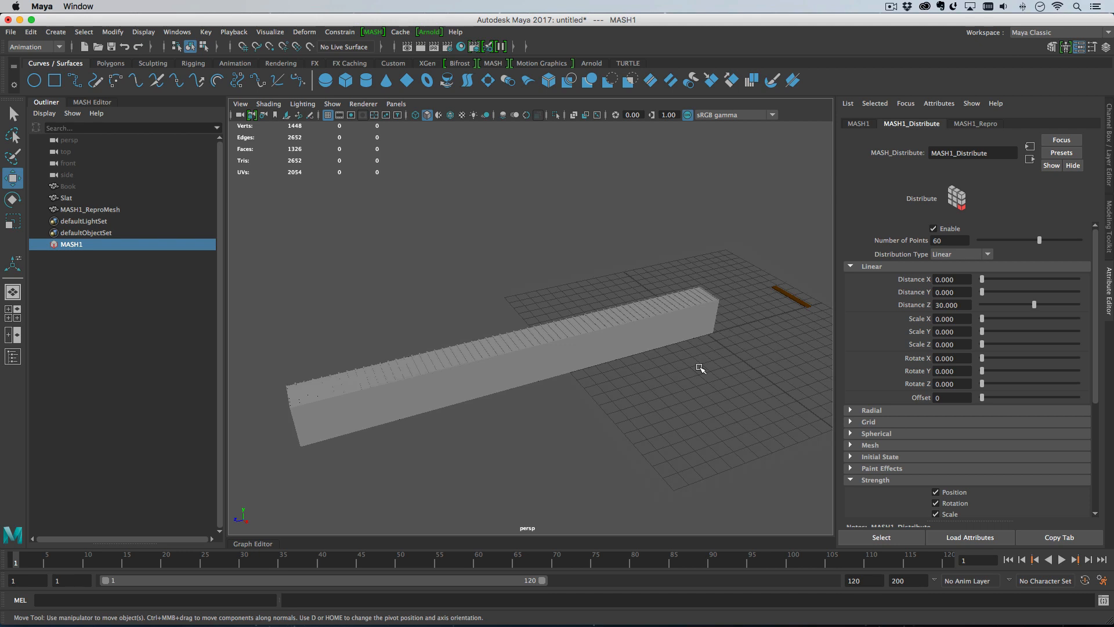
Add a Random node to the Book network and set its Position Y and Position Z to 0.
{"action": "left_click", "coordinate": [857, 124]}
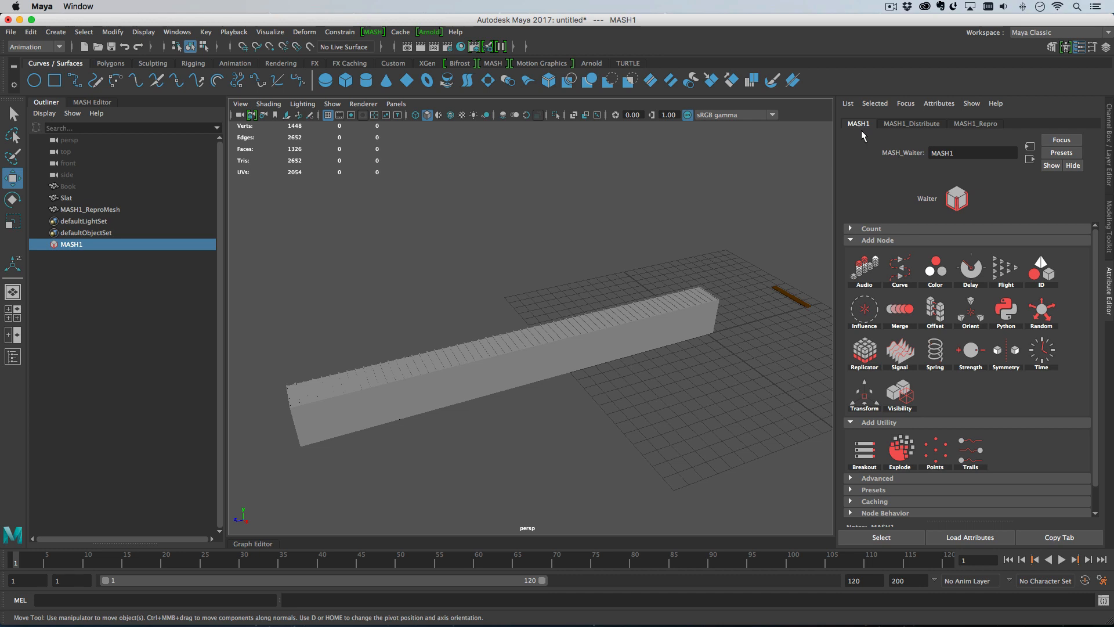
{"action": "left_click", "coordinate": [1044, 312]}
{"action": "left_click", "coordinate": [957, 242]}
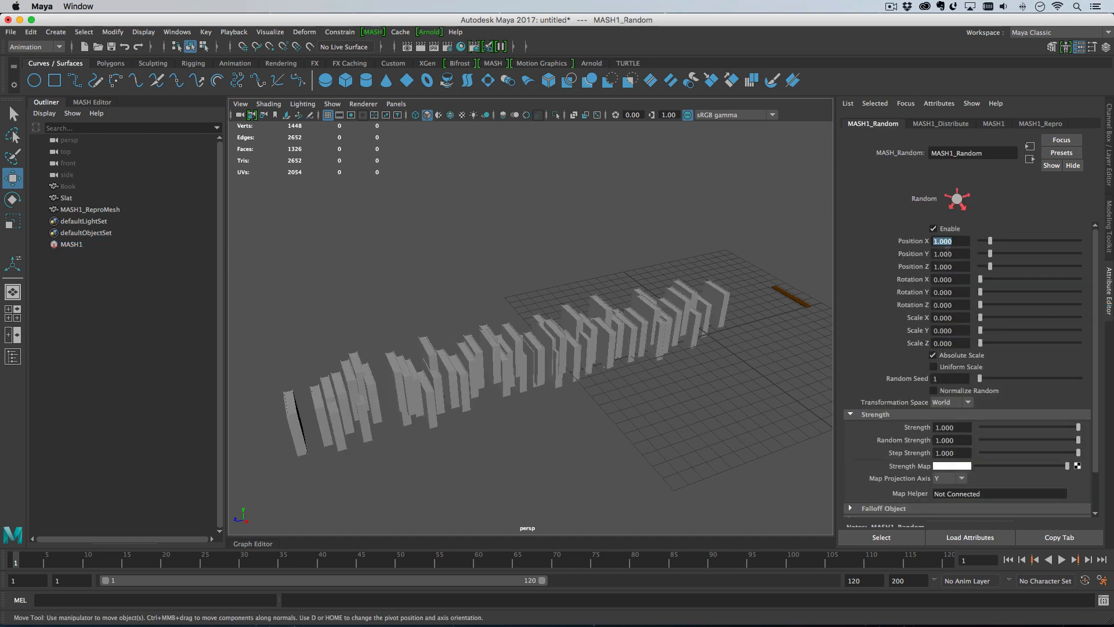
{"action": "left_click", "coordinate": [946, 254]}
{"action": "type", "text": "0"}
{"action": "key", "text": "Return"}
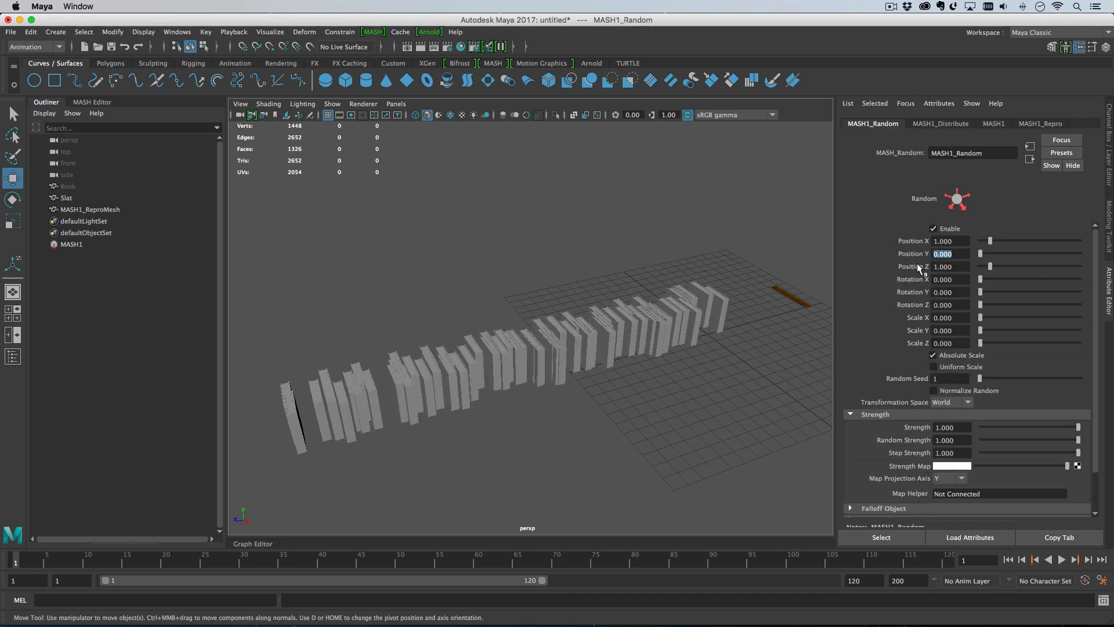
{"action": "left_click", "coordinate": [953, 267]}
{"action": "type", "text": "0"}
{"action": "key", "text": "Return"}
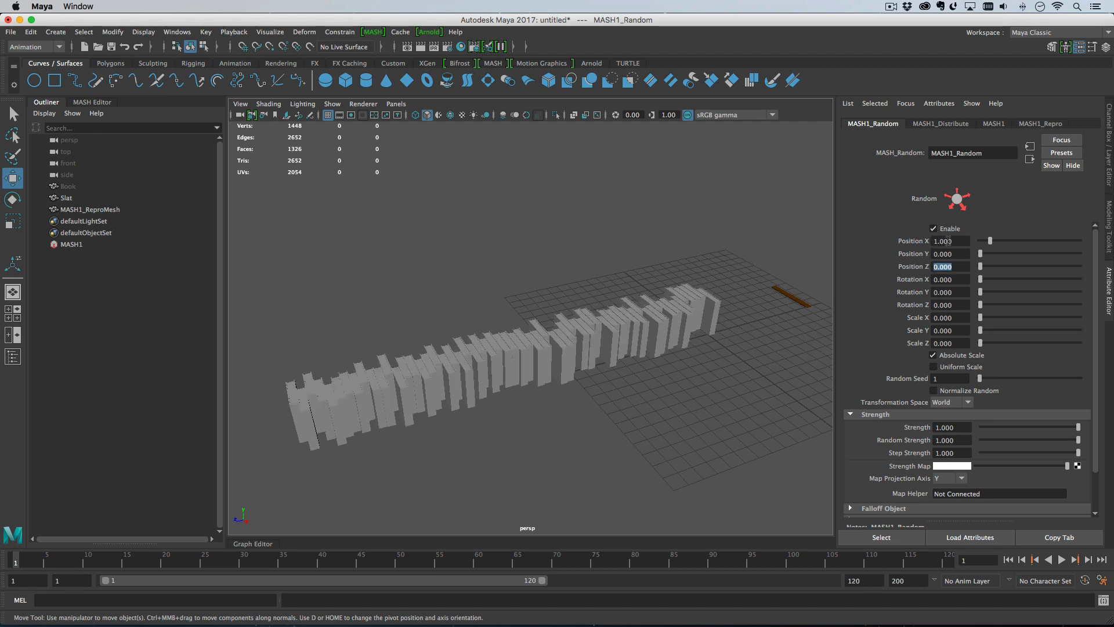
Set the Random node's Position X to 0.1 and turn on ambient occlusion in the viewport.
{"action": "mouse_move", "coordinate": [949, 241]}
{"action": "left_mouse_down", "text": "ctrl"}
{"action": "mouse_move", "coordinate": [894, 240]}
{"action": "mouse_move", "coordinate": [934, 240]}
{"action": "left_mouse_up", "text": "ctrl"}
{"action": "mouse_move", "coordinate": [684, 350]}
{"action": "left_mouse_down", "text": "alt"}
{"action": "mouse_move", "coordinate": [672, 386]}
{"action": "mouse_move", "coordinate": [673, 375]}
{"action": "mouse_move", "coordinate": [679, 442]}
{"action": "mouse_move", "coordinate": [697, 345]}
{"action": "mouse_move", "coordinate": [726, 331]}
{"action": "left_mouse_up", "text": "alt"}
{"action": "left_click", "coordinate": [503, 115]}
{"action": "left_click_drag", "start_coordinate": [945, 237], "coordinate": [948, 240], "text": "ctrl"}
{"action": "left_click_drag", "start_coordinate": [677, 415], "coordinate": [716, 398], "text": "alt"}
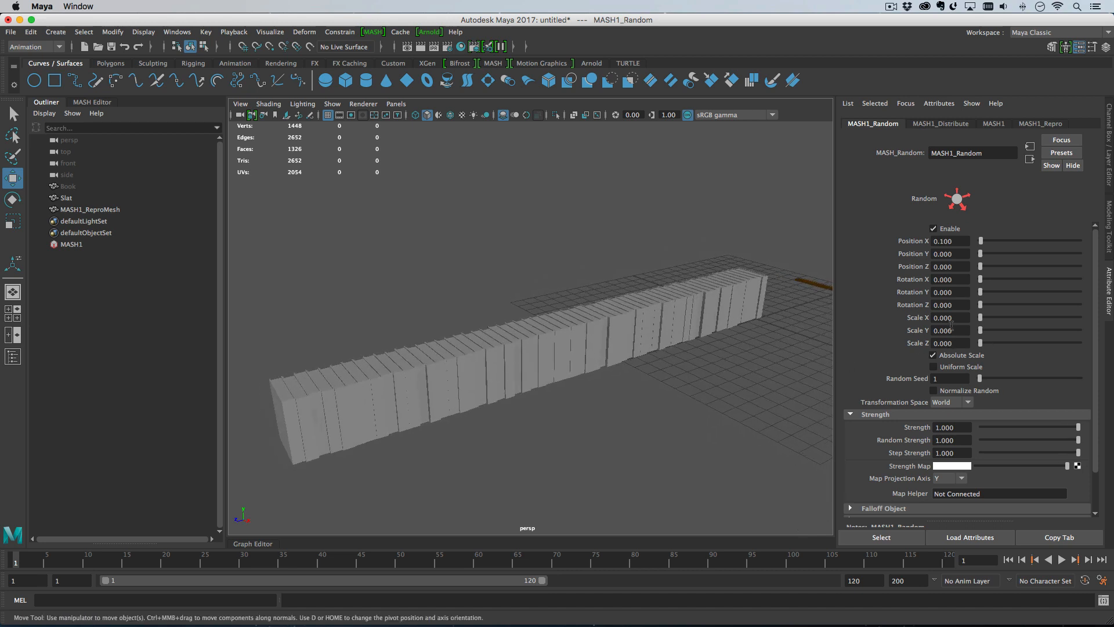
Randomize the books' scale by 0.35 in X, 0.11 in Y and 0.35 in Z.
{"action": "left_click_drag", "start_coordinate": [947, 343], "coordinate": [978, 343], "text": "ctrl"}
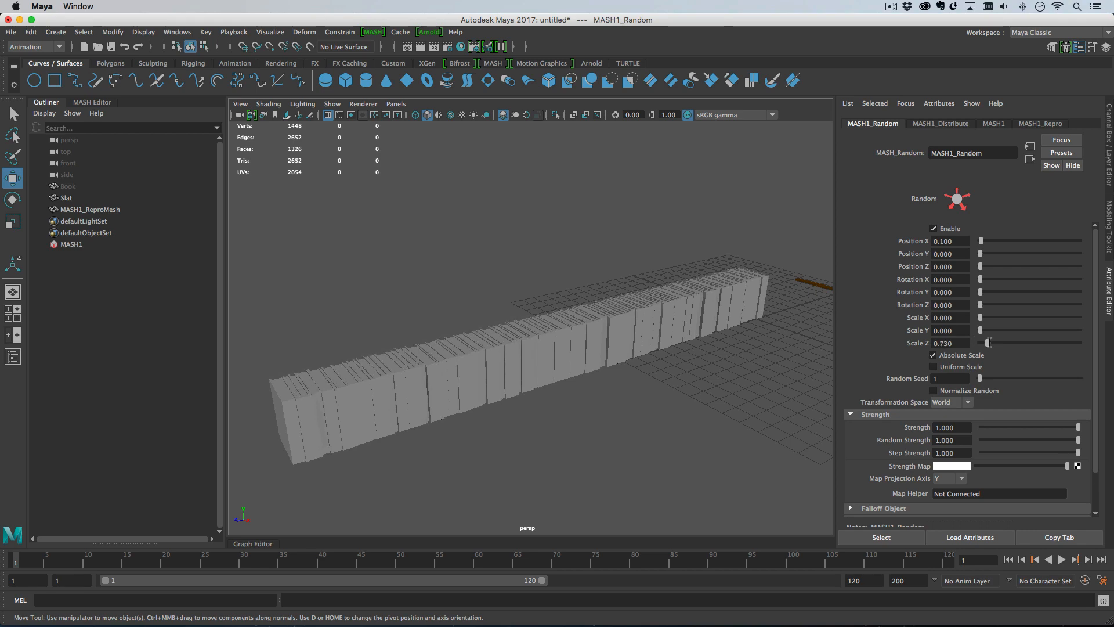
{"action": "left_click_drag", "start_coordinate": [734, 361], "coordinate": [837, 365], "text": "alt"}
{"action": "left_click_drag", "start_coordinate": [776, 343], "coordinate": [883, 342], "text": "alt"}
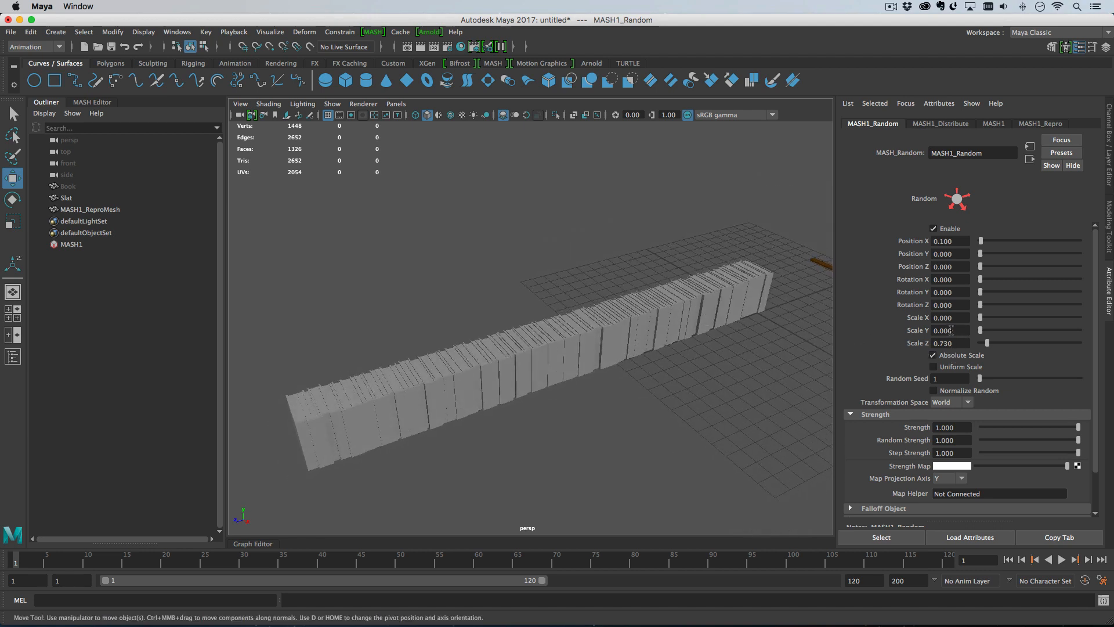
{"action": "mouse_move", "coordinate": [951, 330]}
{"action": "left_mouse_down", "text": "ctrl"}
{"action": "mouse_move", "coordinate": [952, 319]}
{"action": "mouse_move", "coordinate": [969, 319]}
{"action": "left_mouse_up", "text": "ctrl"}
{"action": "left_click_drag", "start_coordinate": [675, 359], "coordinate": [745, 343], "text": "alt"}
{"action": "mouse_move", "coordinate": [963, 345]}
{"action": "left_mouse_down", "text": "ctrl"}
{"action": "mouse_move", "coordinate": [933, 346]}
{"action": "mouse_move", "coordinate": [946, 343]}
{"action": "left_mouse_up", "text": "ctrl"}
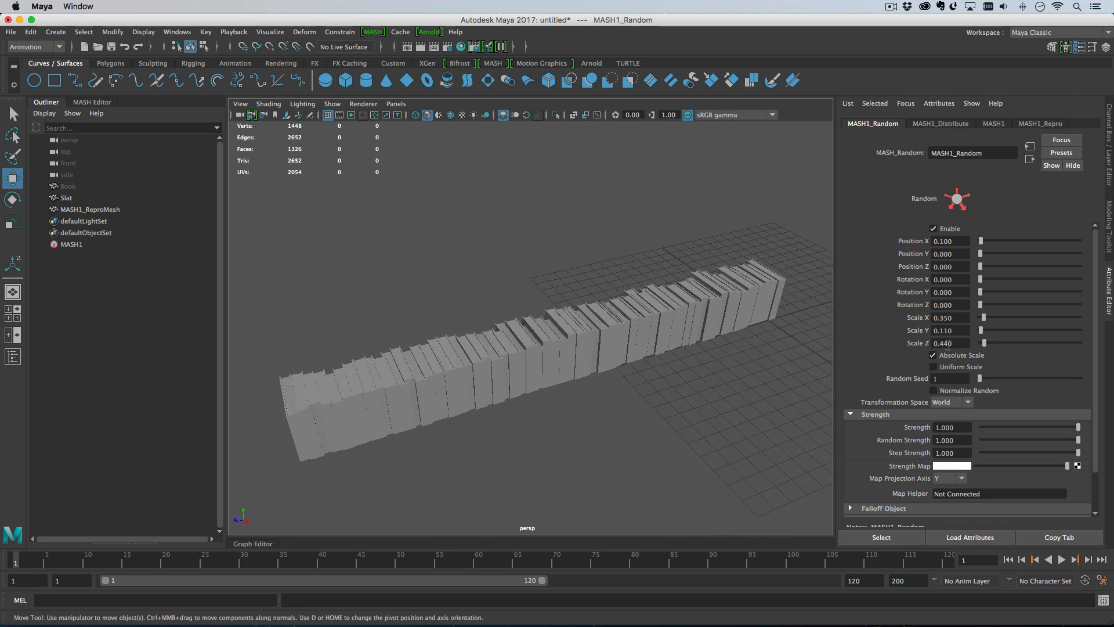
{"action": "mouse_move", "coordinate": [659, 348]}
{"action": "left_mouse_down", "text": "alt"}
{"action": "mouse_move", "coordinate": [641, 325]}
{"action": "mouse_move", "coordinate": [644, 337]}
{"action": "left_mouse_up", "text": "alt"}
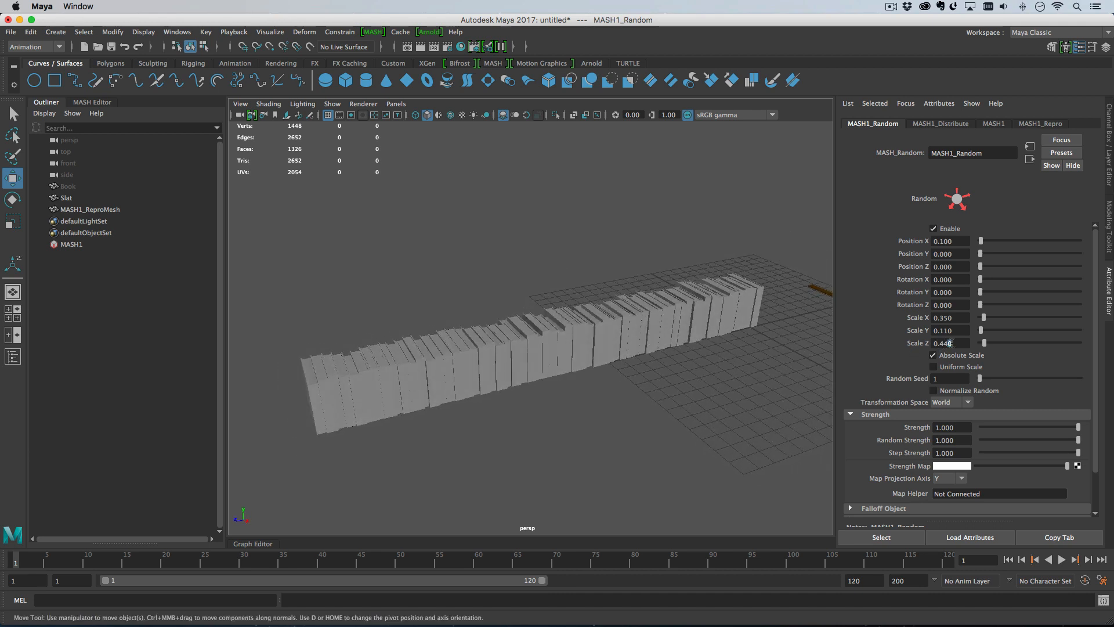
{"action": "left_click_drag", "start_coordinate": [952, 342], "coordinate": [940, 343], "text": "ctrl"}
Add an Offset node to the Book network and slightly reduce the books' thickness with its Z scale offset.
{"action": "left_click", "coordinate": [1003, 126]}
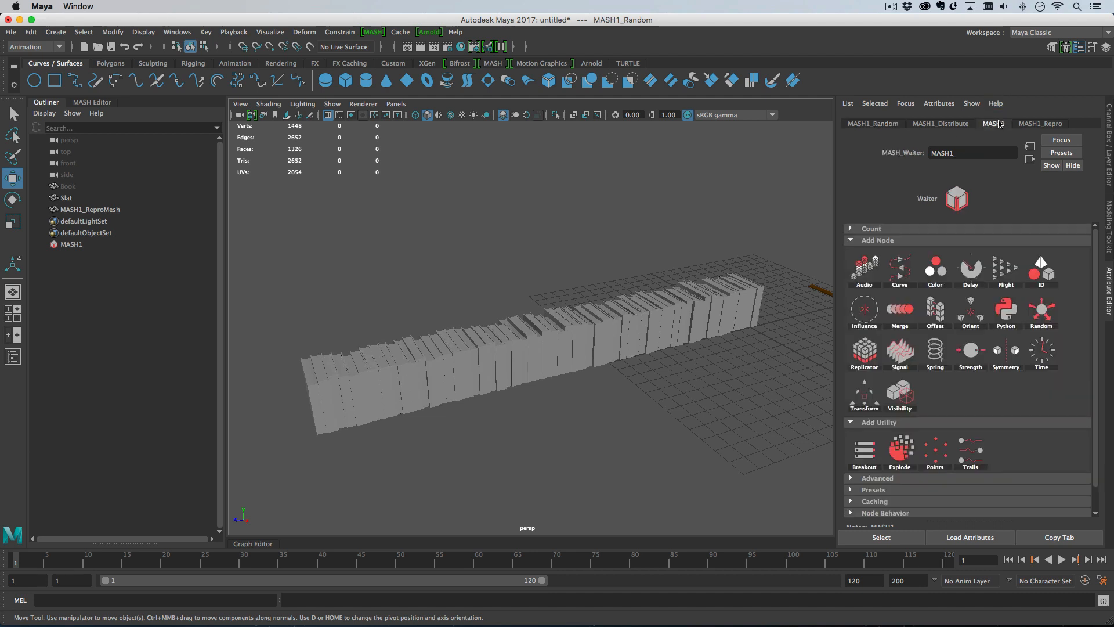
{"action": "left_click", "coordinate": [939, 310]}
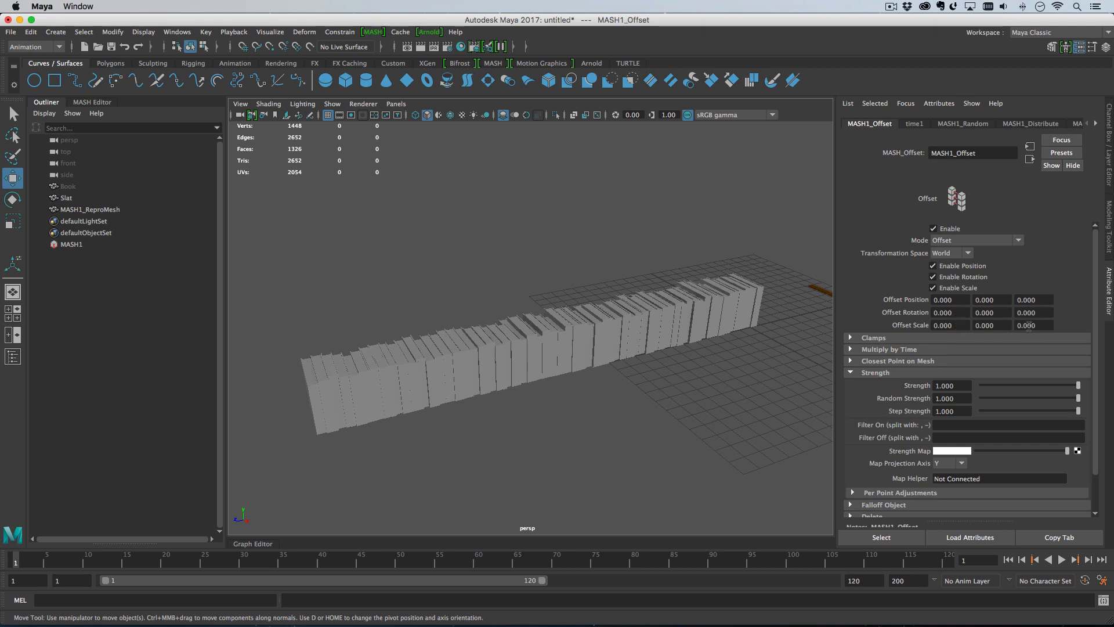
{"action": "left_click_drag", "start_coordinate": [1036, 325], "coordinate": [1018, 325], "text": "ctrl"}
{"action": "left_click_drag", "start_coordinate": [772, 390], "coordinate": [719, 348], "text": "alt"}
Set the Random node's Rotation X to 1.3 so the books lean slightly, leaving Rotation Z at 0.
{"action": "left_click", "coordinate": [981, 120]}
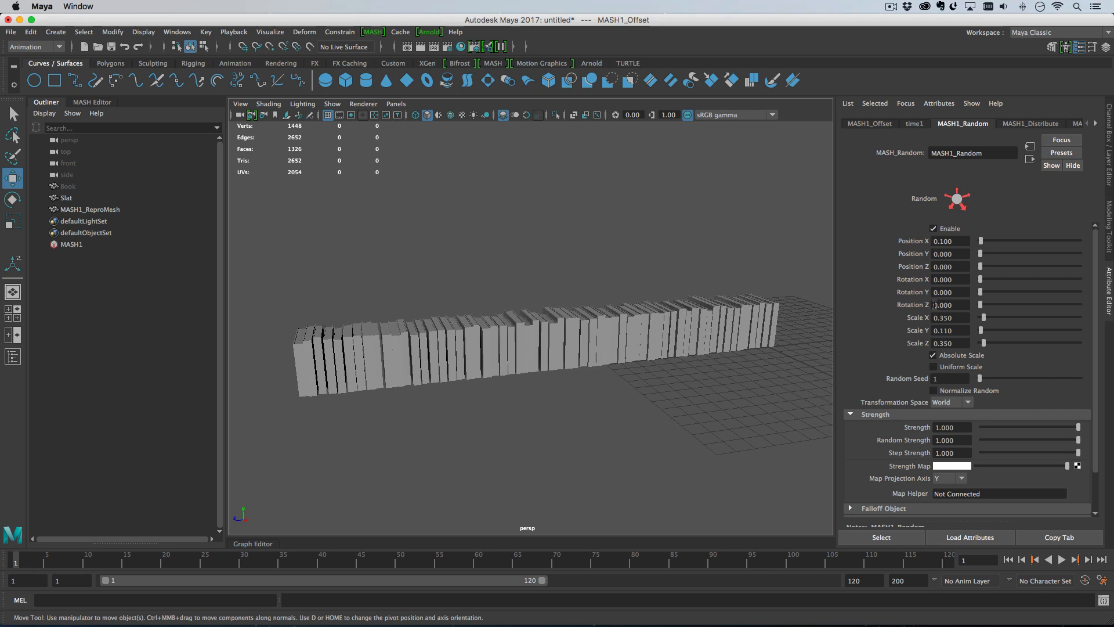
{"action": "left_click_drag", "start_coordinate": [936, 304], "coordinate": [1015, 305], "text": "ctrl"}
{"action": "key", "text": "super+z"}
{"action": "left_click_drag", "start_coordinate": [944, 280], "coordinate": [993, 284], "text": "ctrl"}
{"action": "left_click_drag", "start_coordinate": [637, 341], "coordinate": [595, 331], "text": "alt"}
{"action": "right_click_drag", "start_coordinate": [595, 331], "coordinate": [500, 298], "text": "alt"}
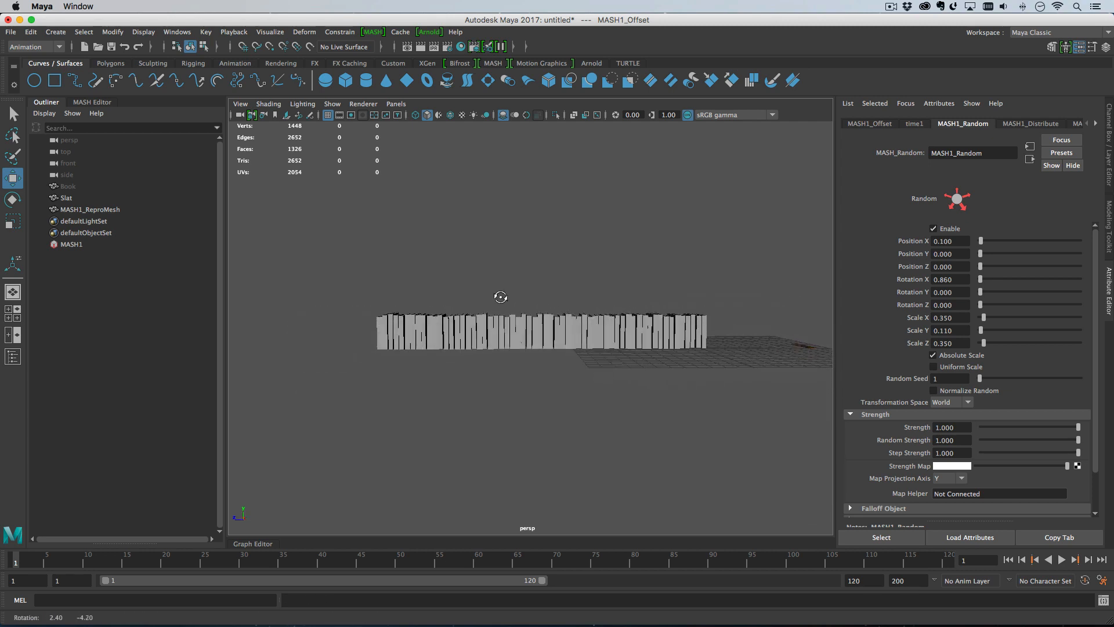
{"action": "left_click_drag", "start_coordinate": [500, 297], "coordinate": [558, 307], "text": "alt"}
{"action": "right_click_drag", "start_coordinate": [558, 307], "coordinate": [679, 348], "text": "alt"}
{"action": "left_click_drag", "start_coordinate": [679, 348], "coordinate": [686, 361], "text": "alt"}
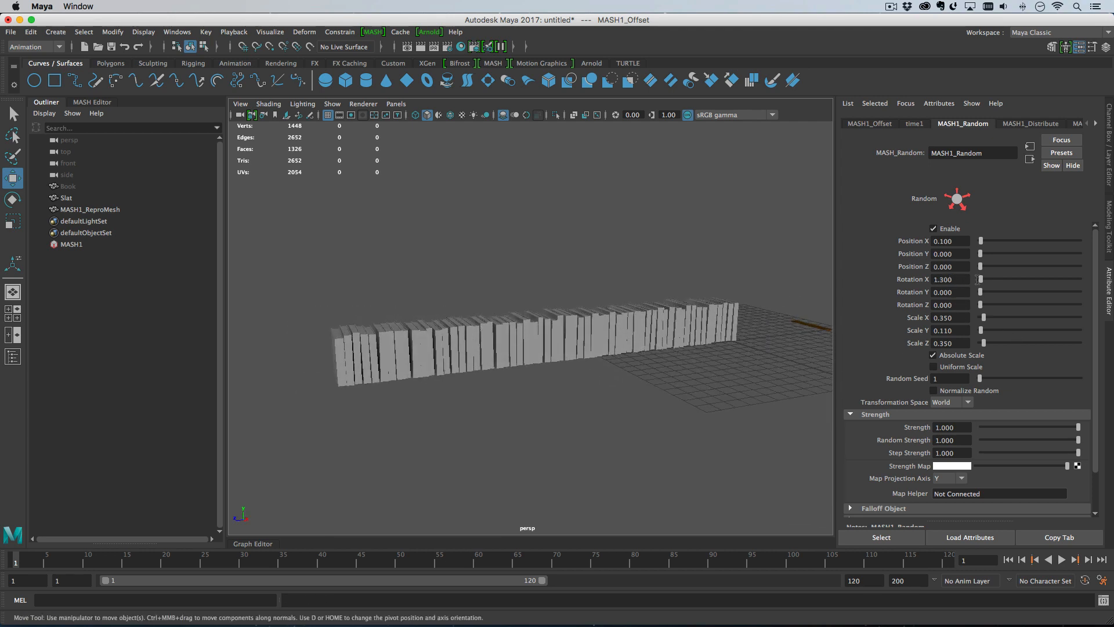
{"action": "left_click_drag", "start_coordinate": [685, 357], "coordinate": [696, 389], "text": "alt"}
Add a Replicator node to the Book network with 2 replicants.
{"action": "left_click", "coordinate": [1043, 122]}
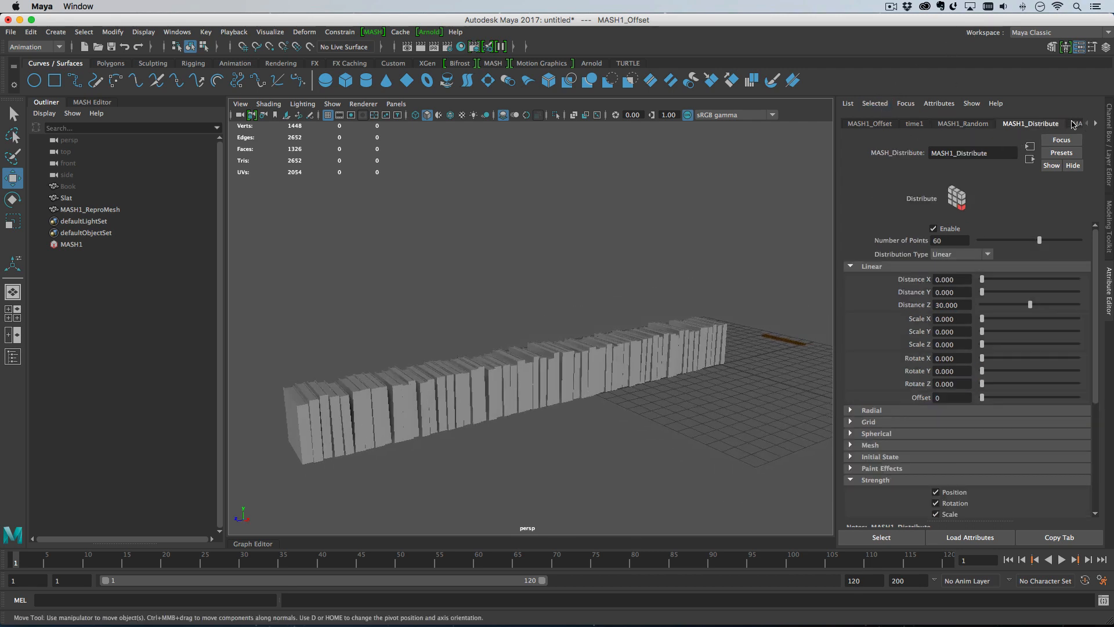
{"action": "left_click", "coordinate": [1075, 123]}
{"action": "left_click_drag", "start_coordinate": [798, 364], "coordinate": [691, 359], "text": "alt"}
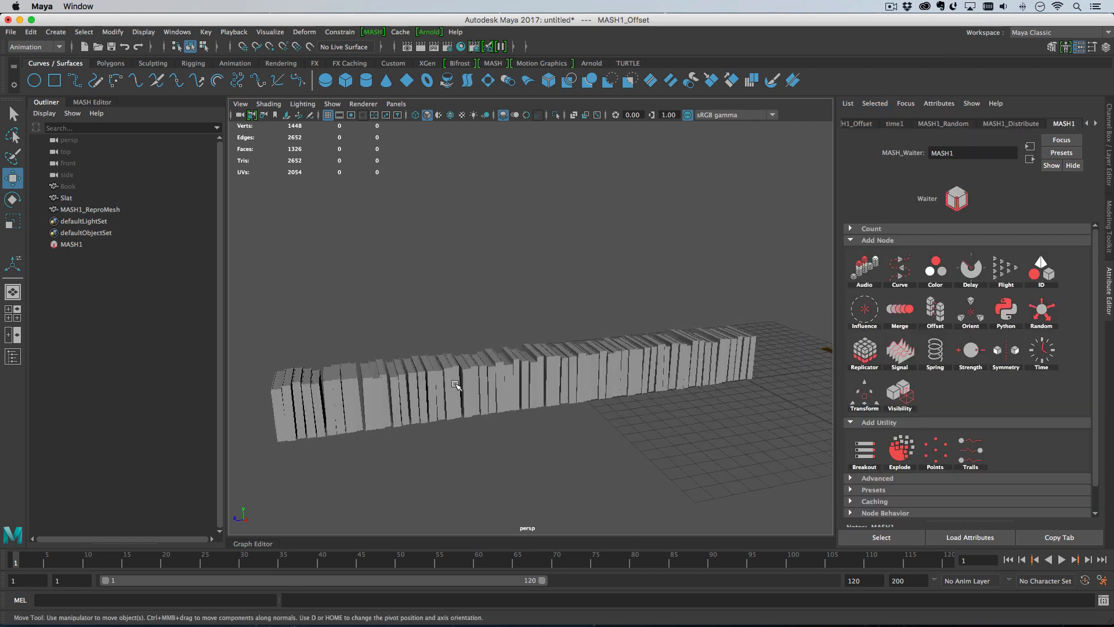
{"action": "left_click_drag", "start_coordinate": [456, 384], "coordinate": [537, 414], "text": "alt"}
{"action": "right_click_drag", "start_coordinate": [537, 413], "coordinate": [370, 388], "text": "alt"}
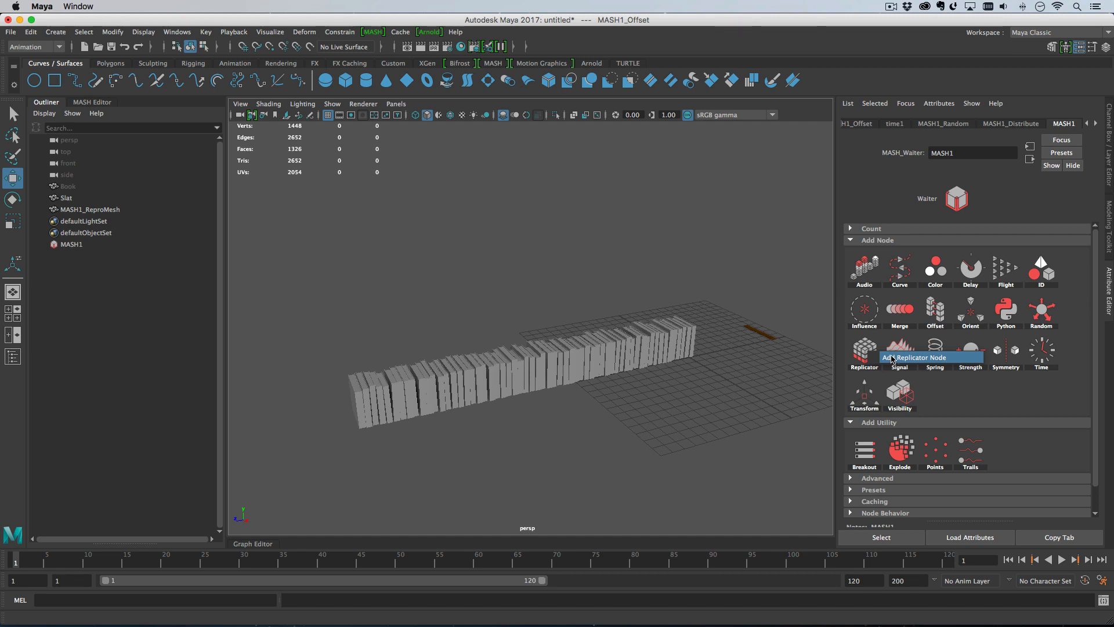
{"action": "left_click", "coordinate": [892, 360]}
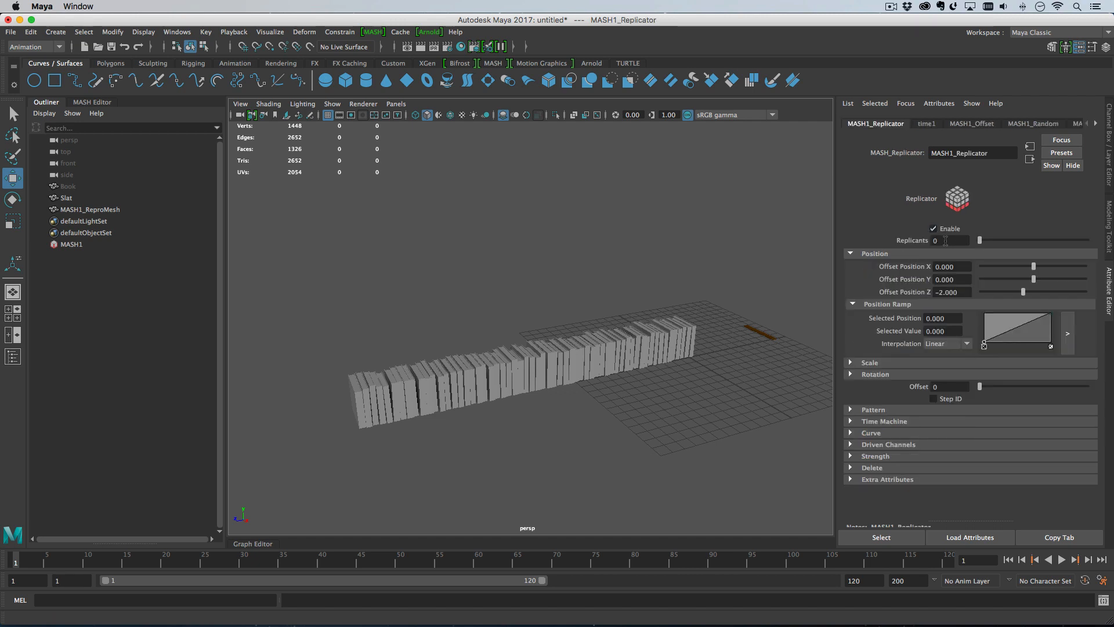
{"action": "left_click_drag", "start_coordinate": [949, 240], "coordinate": [958, 241], "text": "ctrl"}
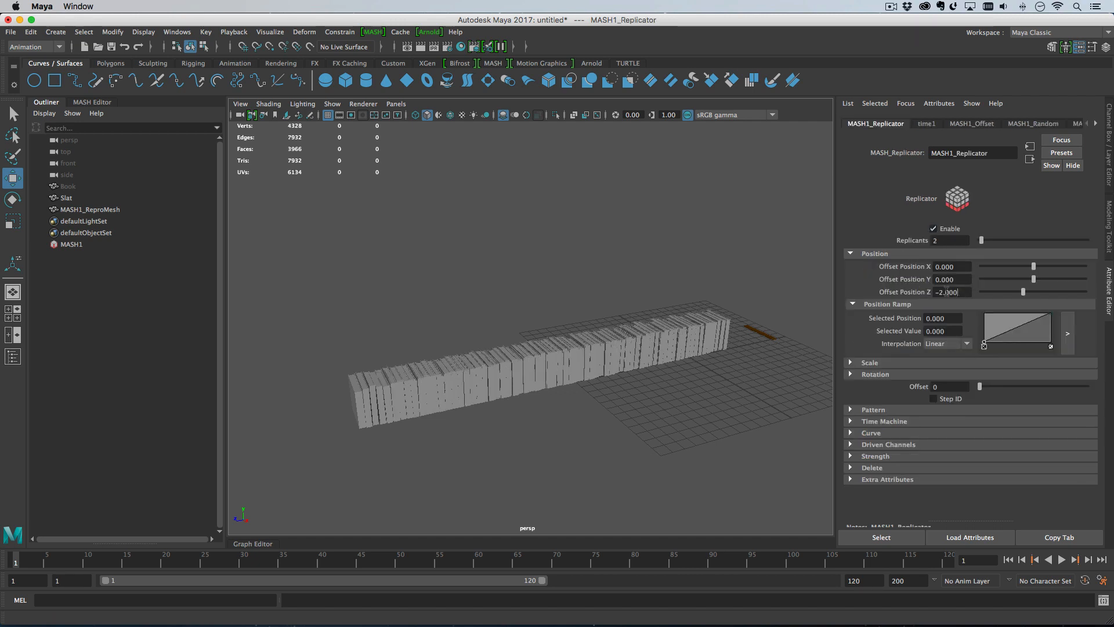
Set the Replicator's position offset to 0 in Z and 5 in Y to stack the book rows vertically.
{"action": "type", "text": "0"}
{"action": "left_click_drag", "start_coordinate": [947, 291], "coordinate": [881, 268]}
{"action": "key", "text": "Return"}
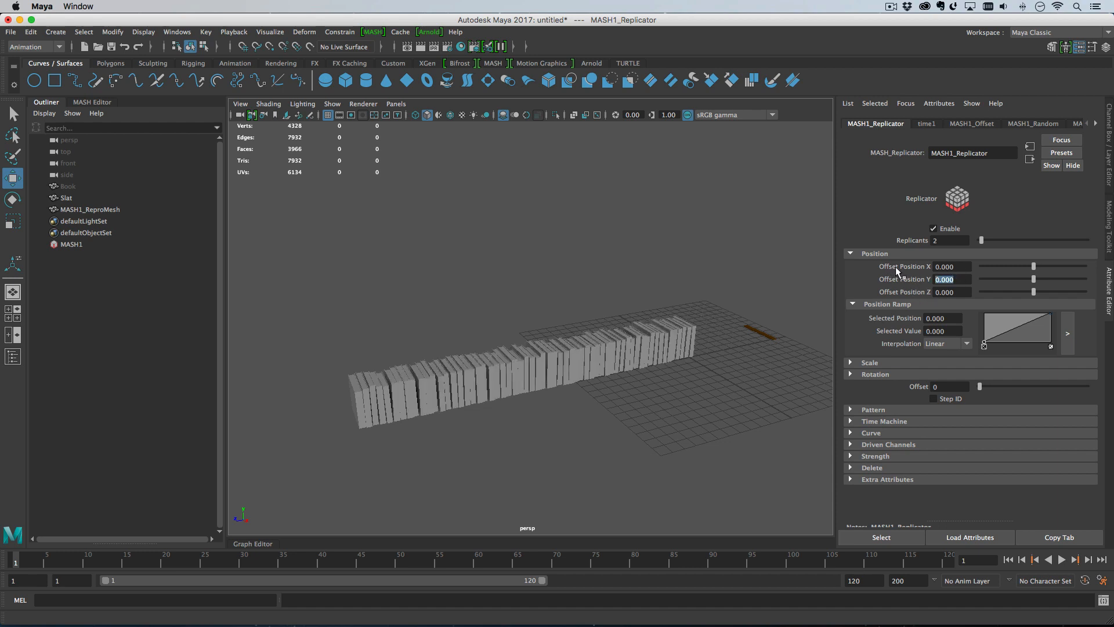
{"action": "type", "text": "5"}
{"action": "key", "text": "Return"}
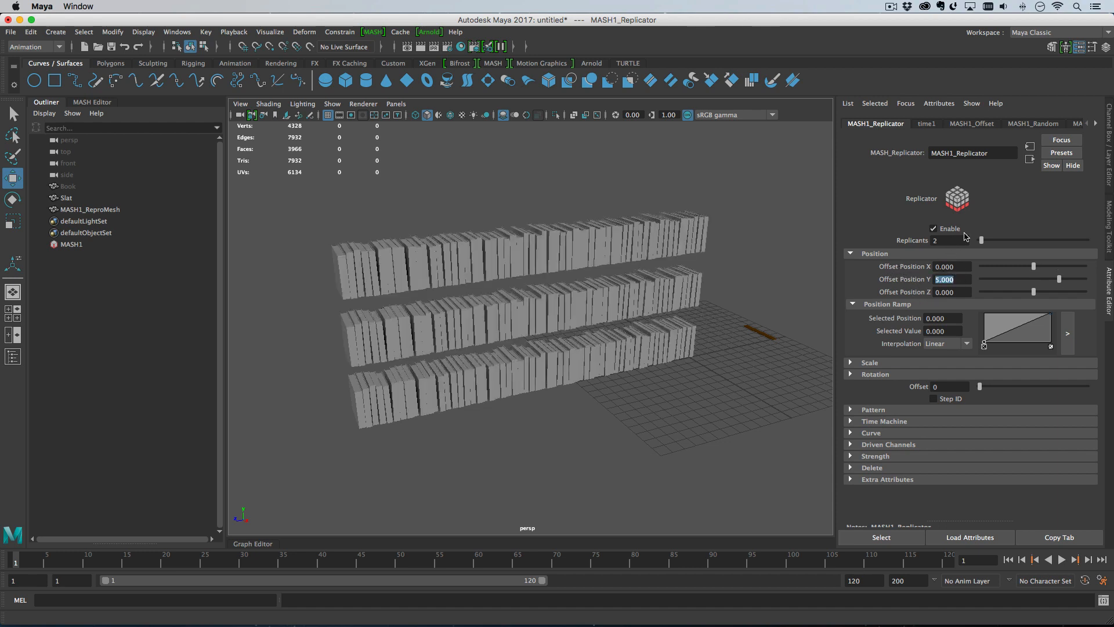
Set the number of replicants to 4 and frame all the book rows.
{"action": "left_click_drag", "start_coordinate": [949, 241], "coordinate": [958, 241], "text": "ctrl"}
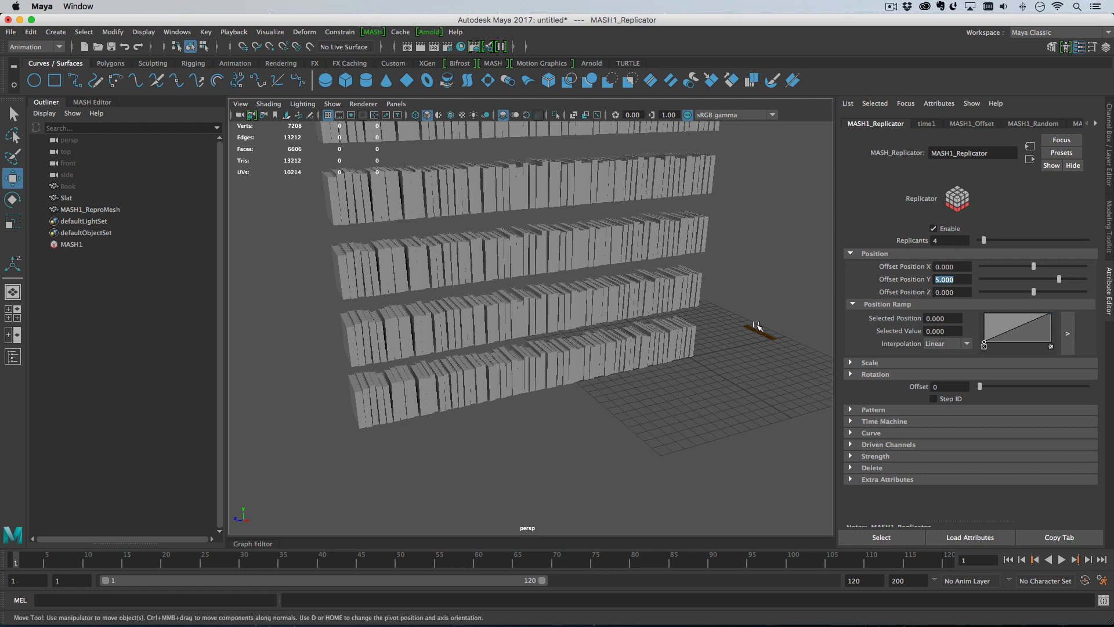
{"action": "key", "text": "f"}
{"action": "left_click_drag", "start_coordinate": [663, 349], "coordinate": [730, 346], "text": "alt"}
{"action": "middle_click_drag", "start_coordinate": [730, 347], "coordinate": [730, 363], "text": "alt"}
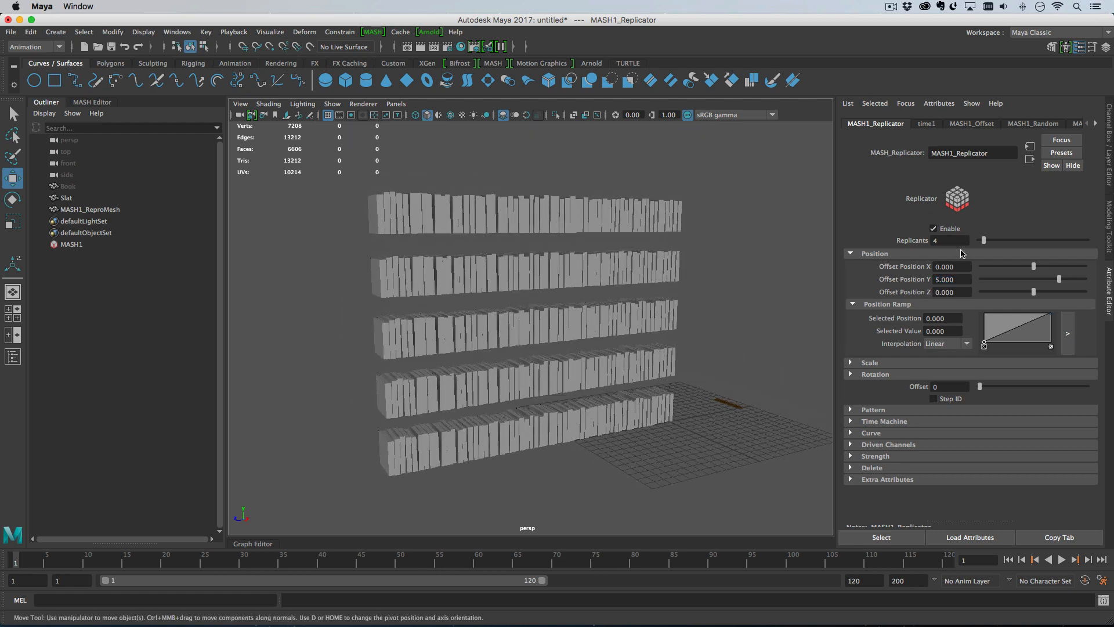
Set the Replicator's Y position offset to 4 to bring the book rows closer together.
{"action": "double_click", "coordinate": [952, 279]}
{"action": "type", "text": "4"}
{"action": "key", "text": "Return"}
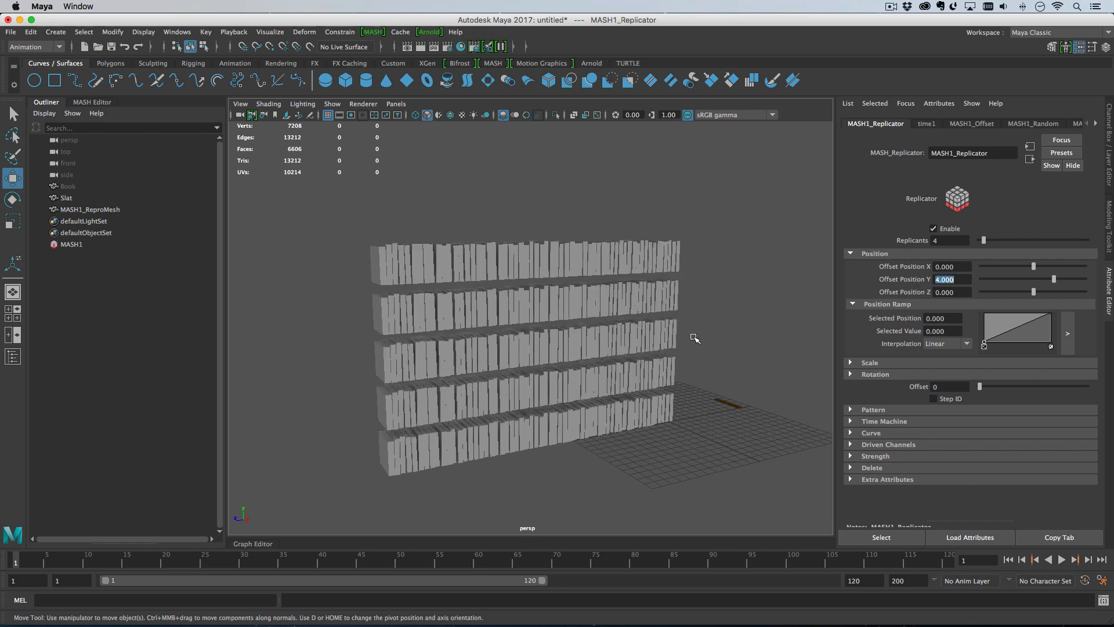
{"action": "left_click_drag", "start_coordinate": [695, 338], "coordinate": [747, 347], "text": "alt"}
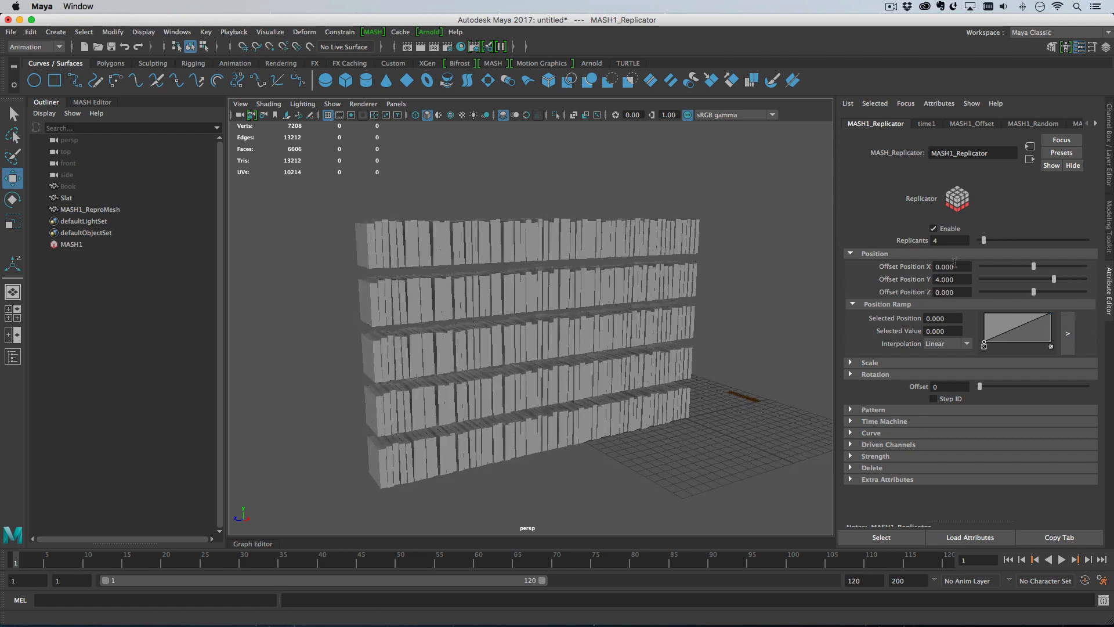
{"action": "left_click_drag", "start_coordinate": [699, 368], "coordinate": [802, 391], "text": "alt"}
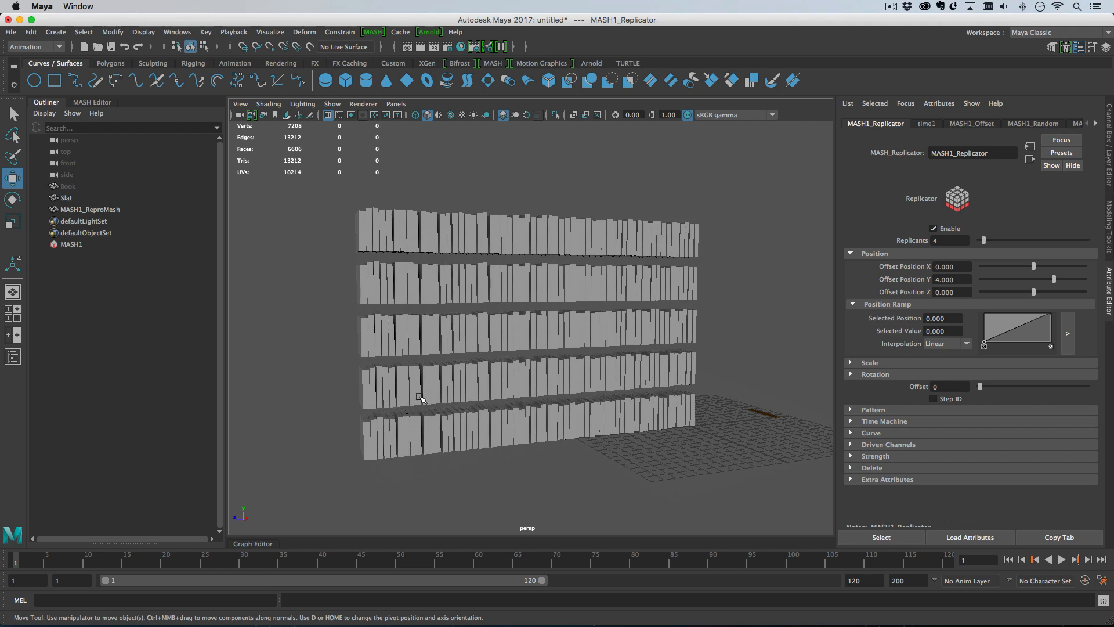
{"action": "left_click_drag", "start_coordinate": [431, 326], "coordinate": [456, 351], "text": "alt"}
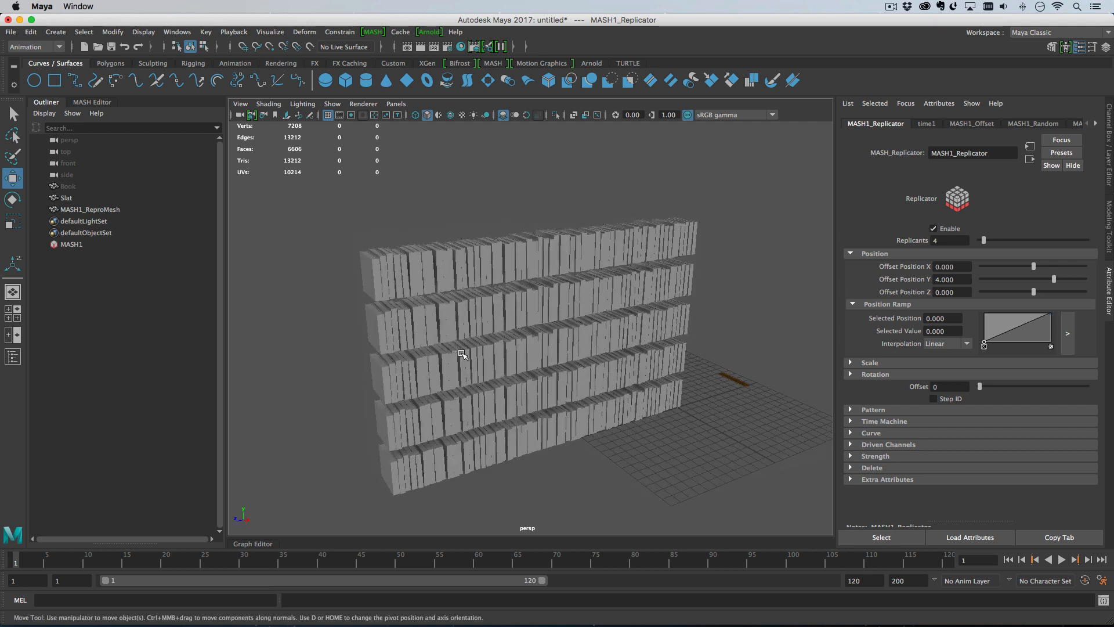
Move the Random node above the Replicator in the MASH1 stack so each book row is randomized differently.
{"action": "left_click_drag", "start_coordinate": [561, 348], "coordinate": [602, 368], "text": "alt"}
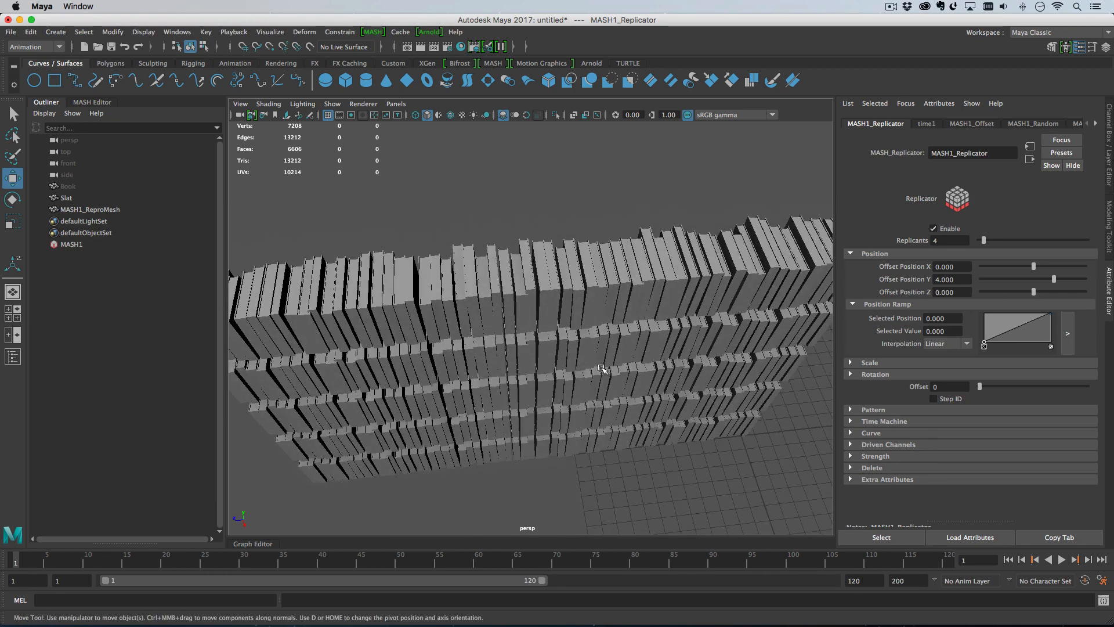
{"action": "left_click_drag", "start_coordinate": [574, 297], "coordinate": [584, 325], "text": "alt"}
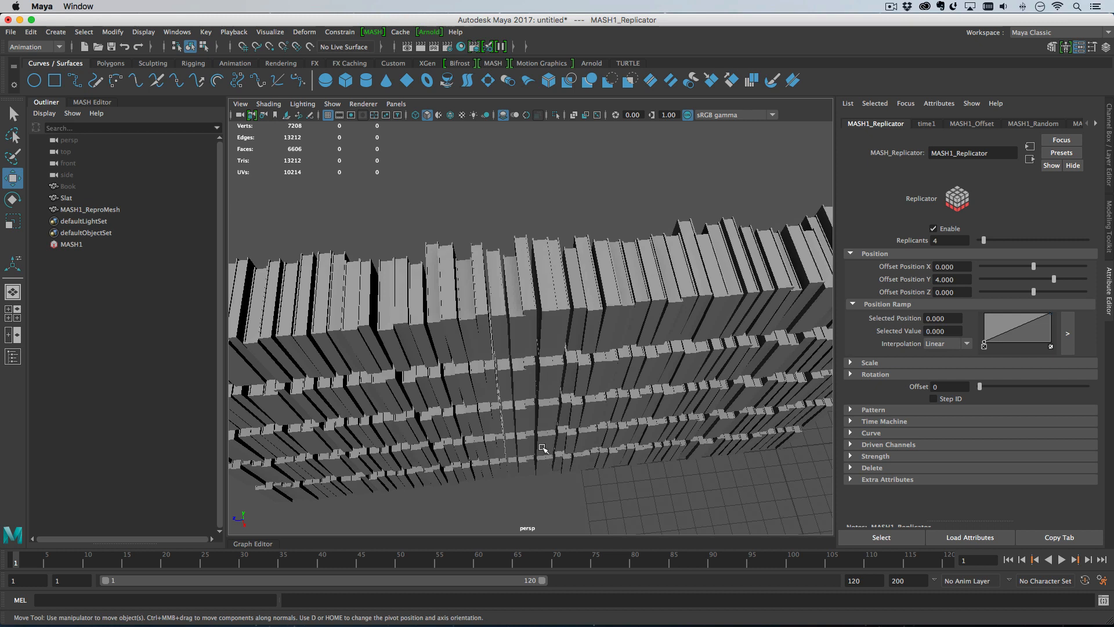
{"action": "left_click", "coordinate": [92, 103]}
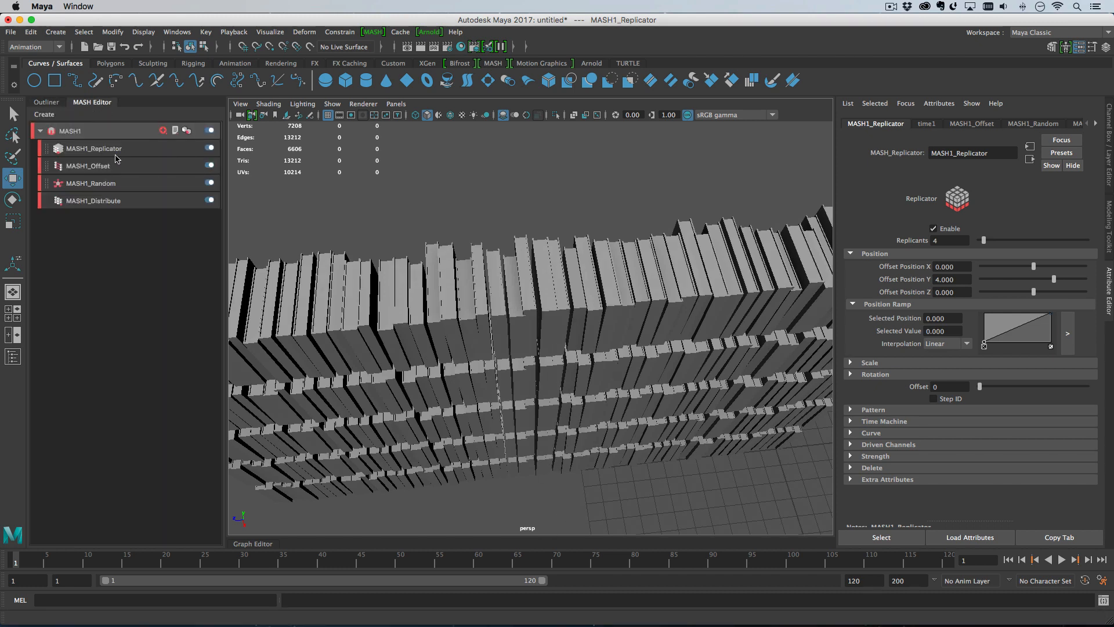
{"action": "left_click_drag", "start_coordinate": [98, 186], "coordinate": [106, 142]}
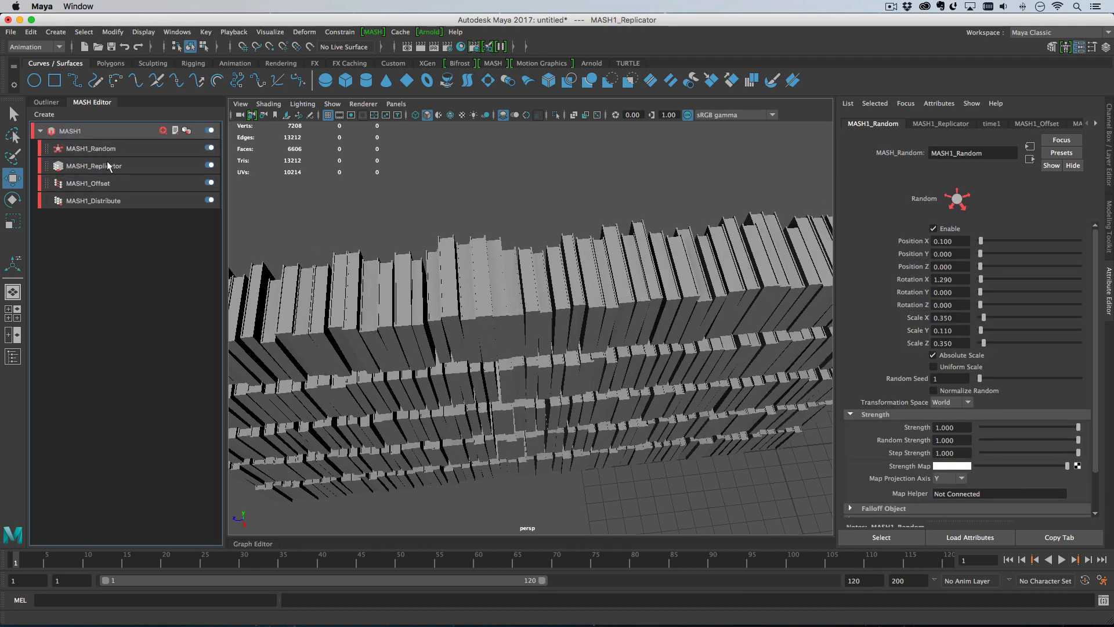
{"action": "left_click_drag", "start_coordinate": [556, 393], "coordinate": [565, 401], "text": "alt"}
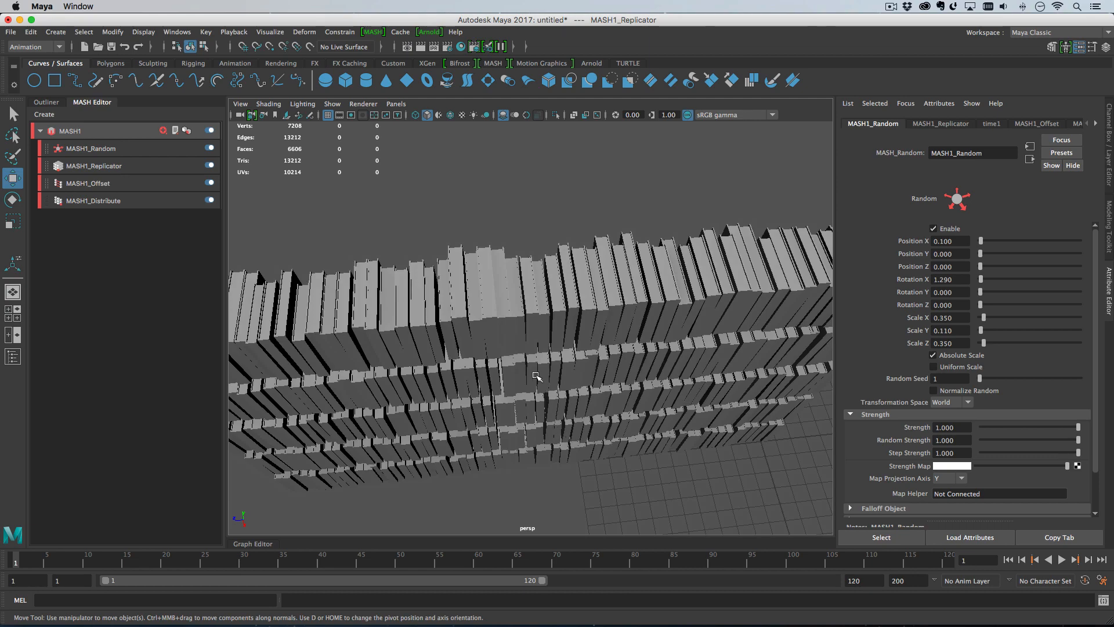
{"action": "left_click_drag", "start_coordinate": [540, 452], "coordinate": [569, 425], "text": "alt"}
{"action": "right_click_drag", "start_coordinate": [569, 425], "coordinate": [542, 402], "text": "alt"}
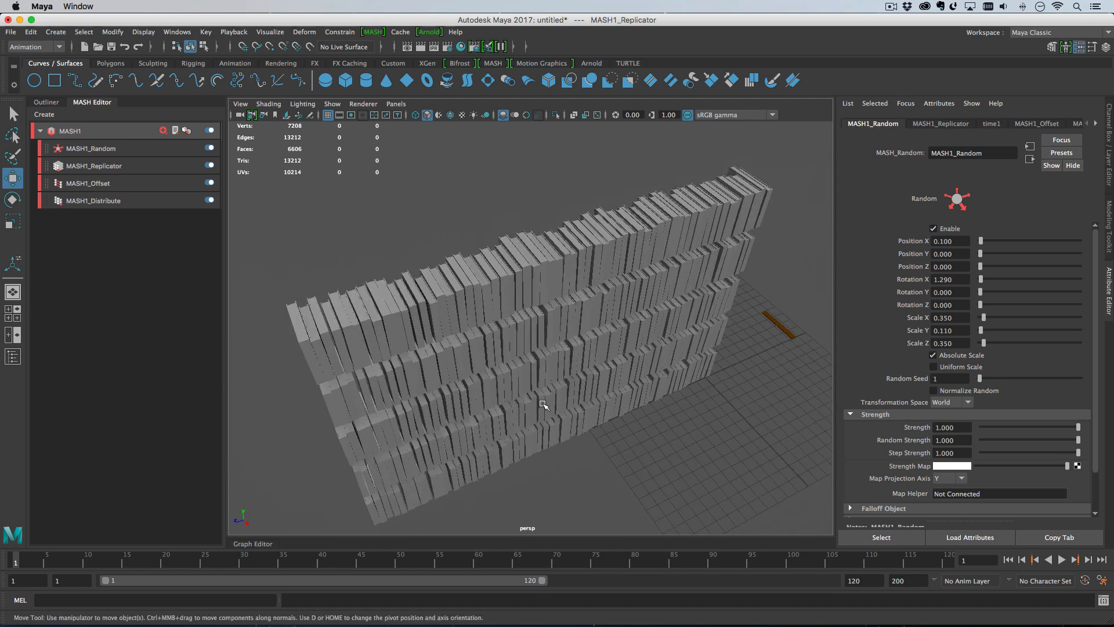
{"action": "left_click_drag", "start_coordinate": [543, 401], "coordinate": [509, 431], "text": "alt"}
{"action": "left_click_drag", "start_coordinate": [533, 411], "coordinate": [254, 240], "text": "alt"}
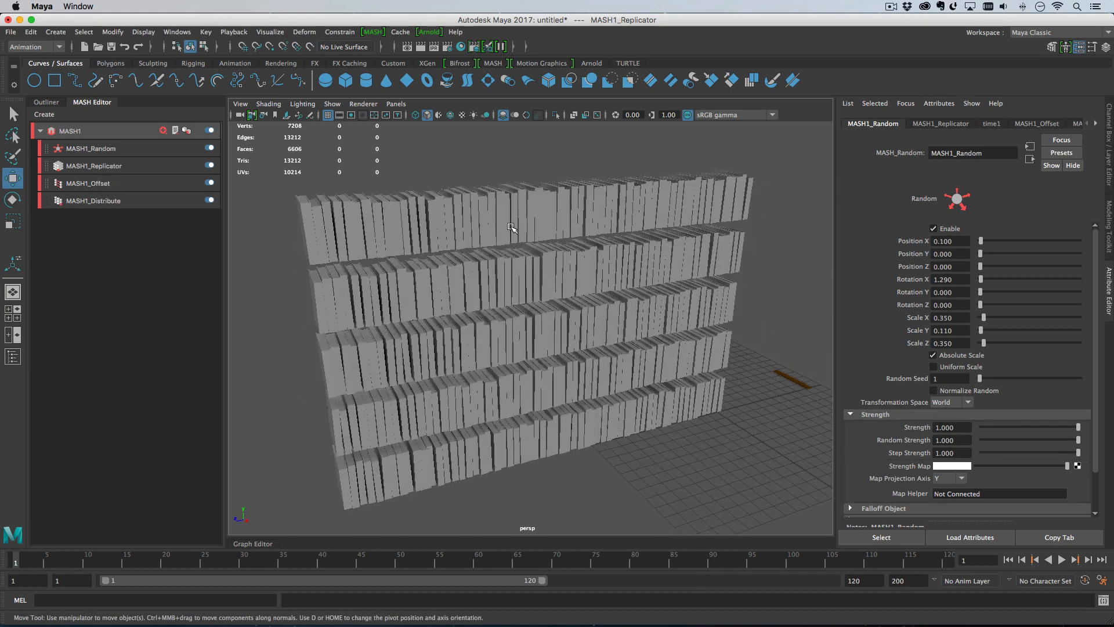
{"action": "left_click_drag", "start_coordinate": [688, 248], "coordinate": [628, 270], "text": "alt"}
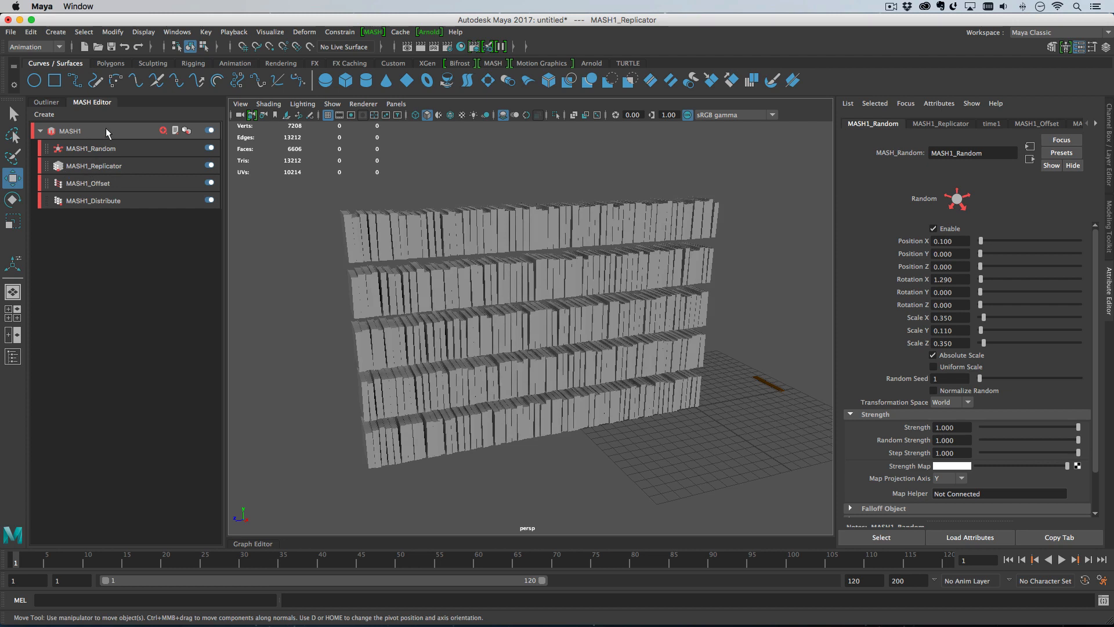
Add a Visibility node to the MASH1 network and create a falloff object for it.
{"action": "left_click", "coordinate": [163, 130]}
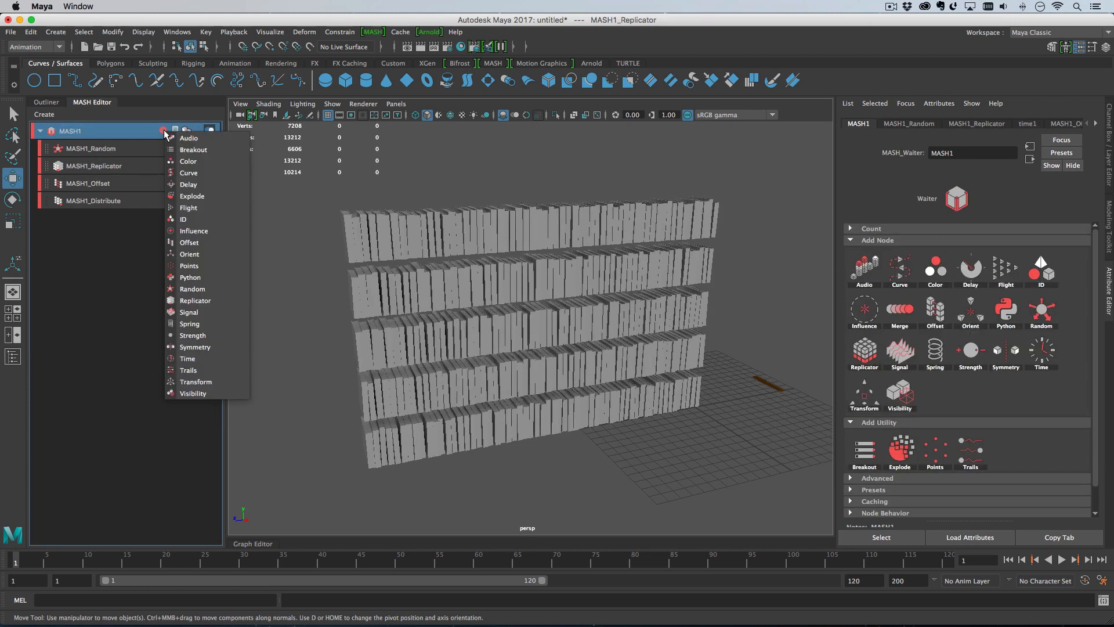
{"action": "left_click", "coordinate": [224, 389]}
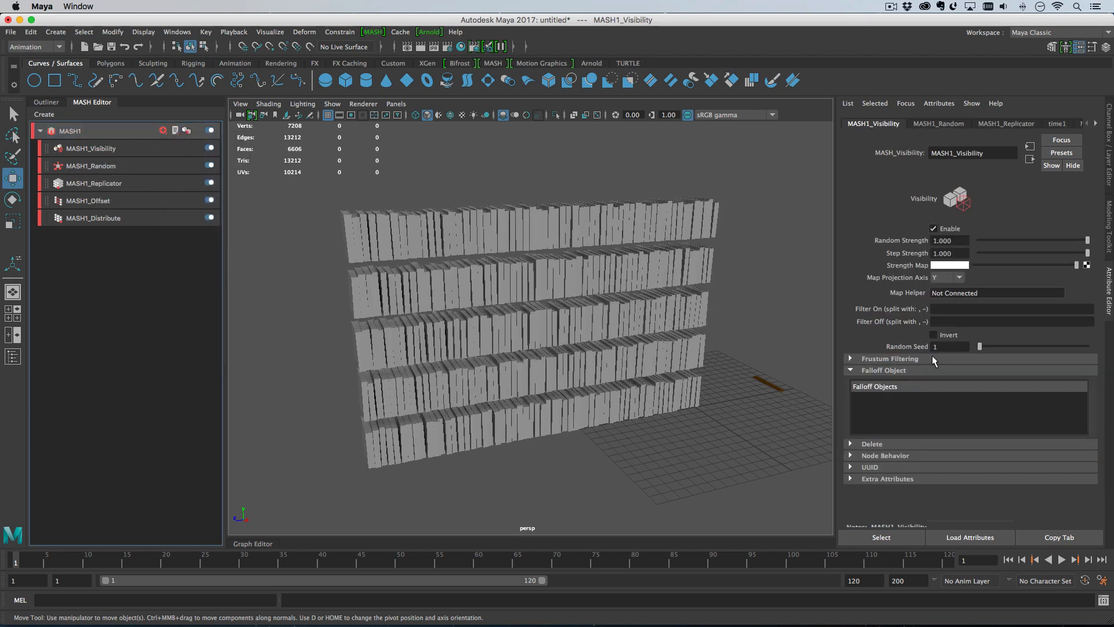
{"action": "right_click", "coordinate": [942, 416]}
{"action": "left_click", "coordinate": [965, 418]}
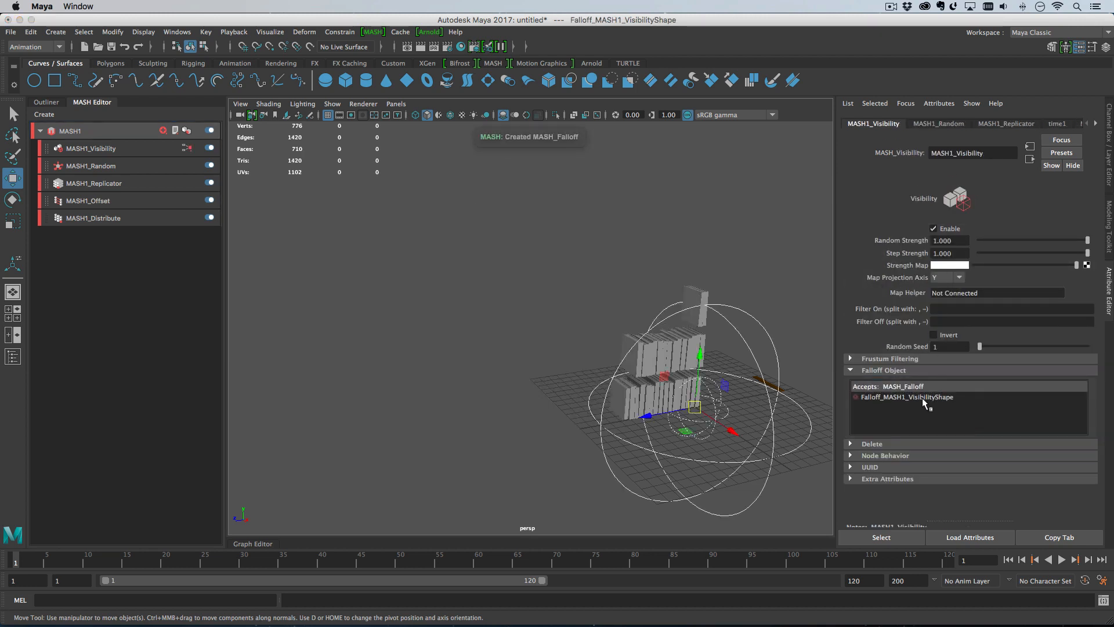
Select the Visibility node's falloff object to show its settings.
{"action": "left_click", "coordinate": [187, 150]}
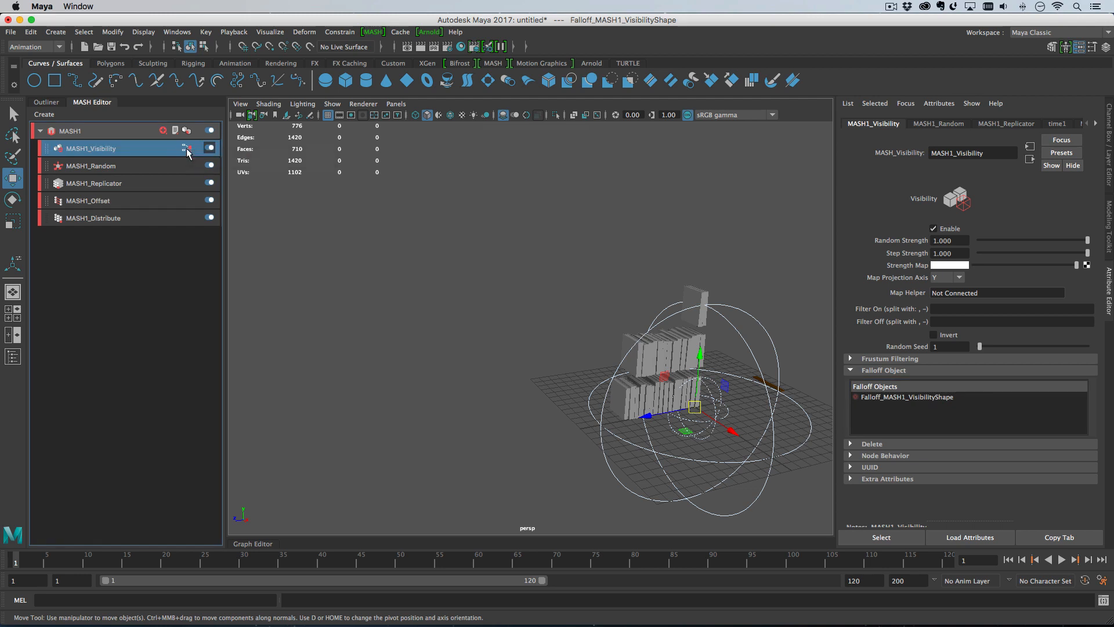
{"action": "left_click", "coordinate": [189, 151]}
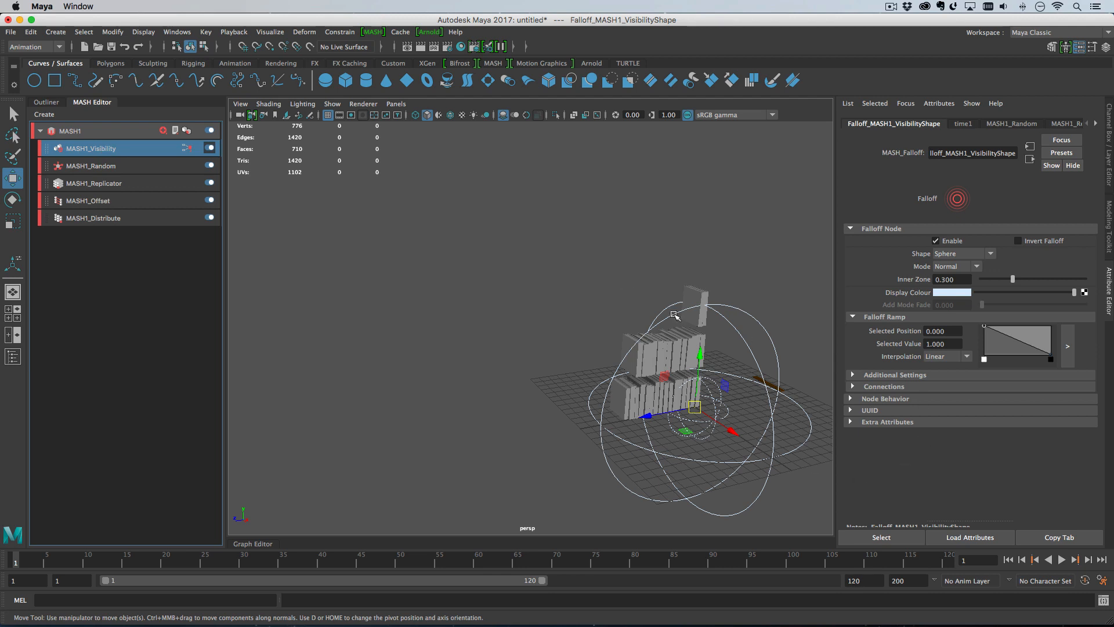
{"action": "left_click", "coordinate": [113, 154]}
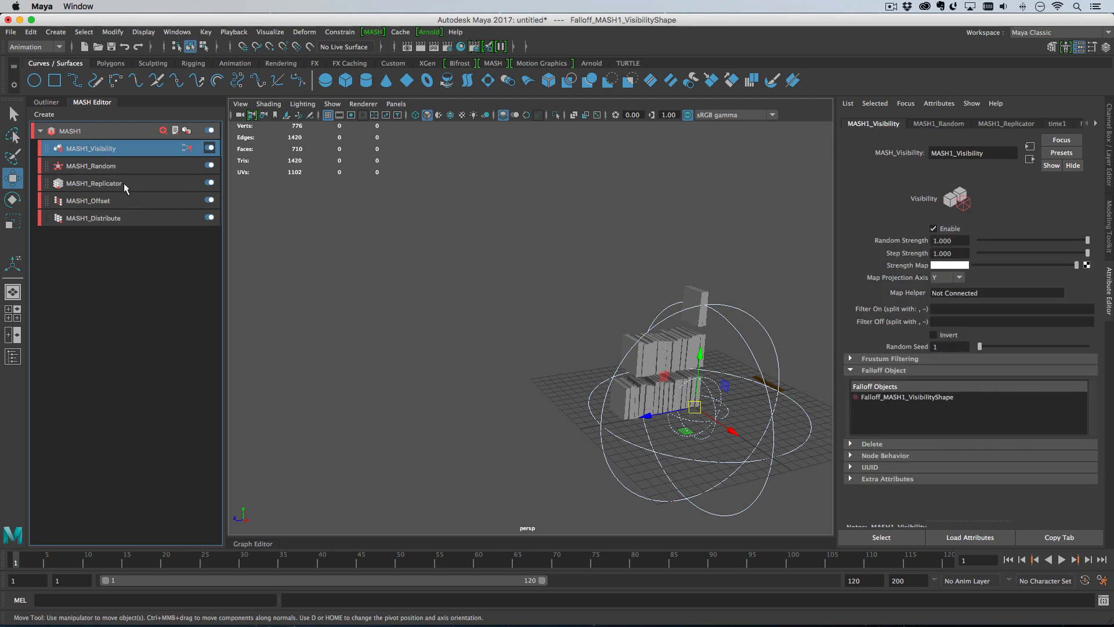
{"action": "left_click", "coordinate": [184, 150]}
{"action": "left_click", "coordinate": [255, 155]}
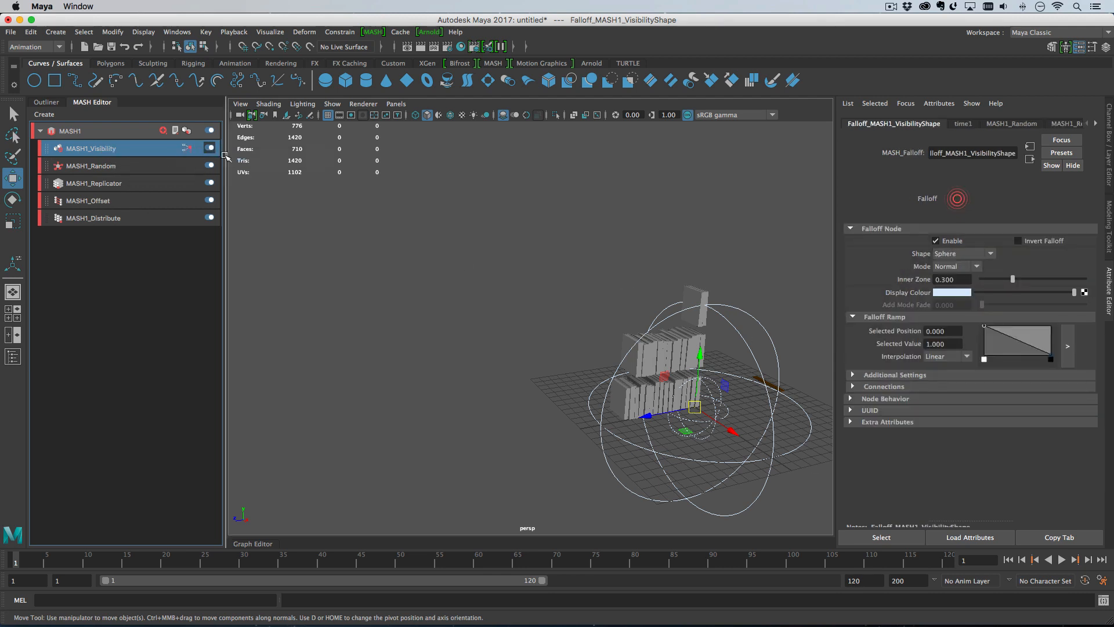
{"action": "left_click", "coordinate": [46, 101]}
{"action": "left_click", "coordinate": [92, 103]}
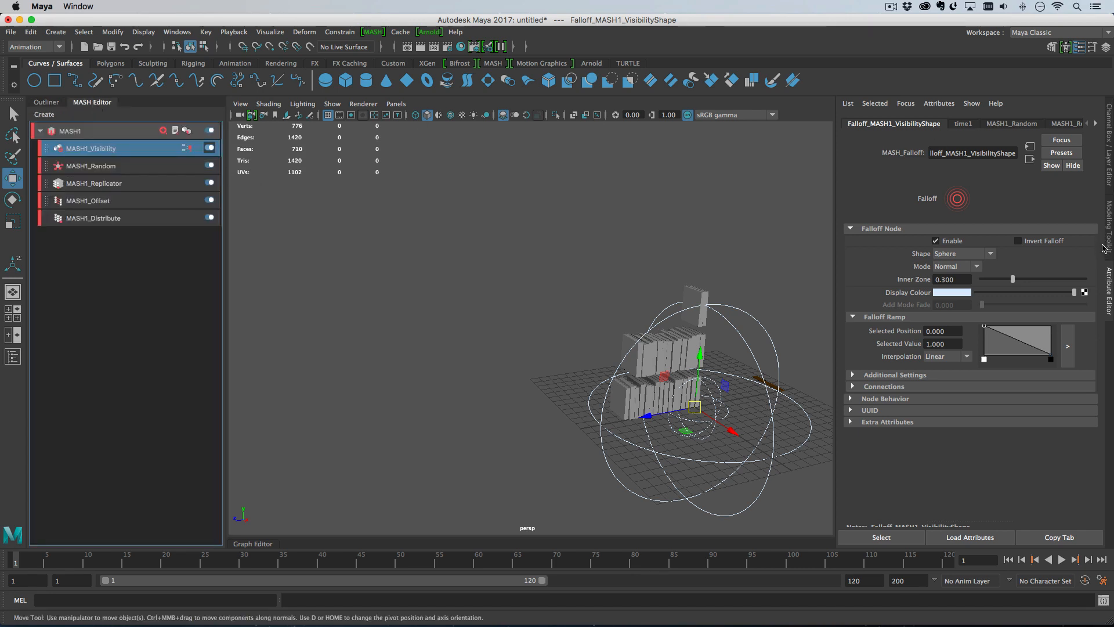
Change the falloff shape to Cube and invert the falloff.
{"action": "left_click", "coordinate": [985, 254]}
{"action": "left_click", "coordinate": [976, 275]}
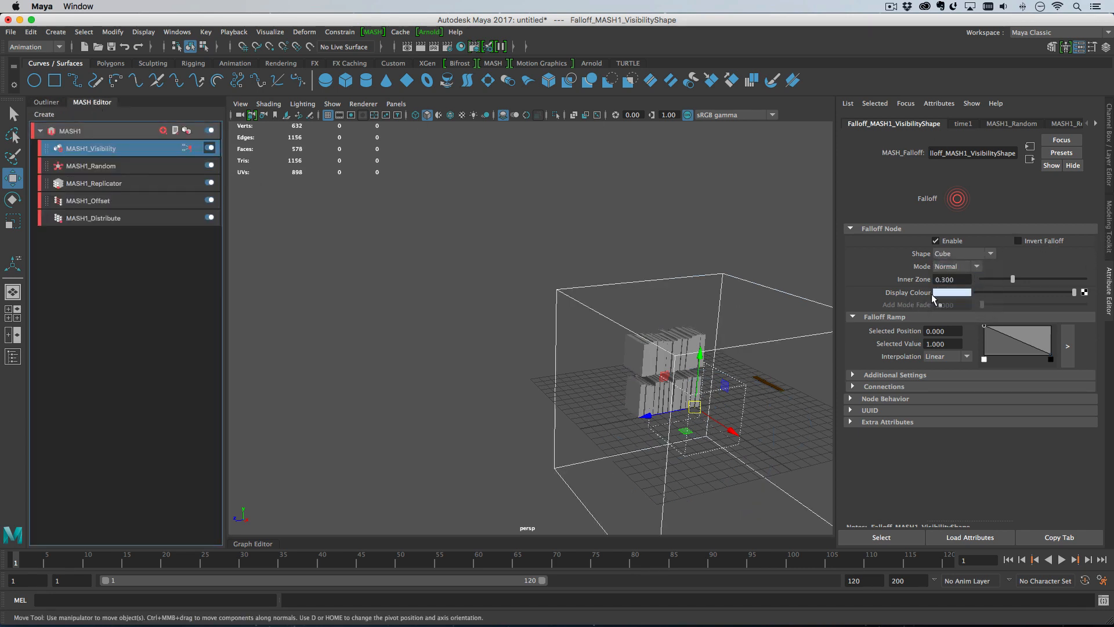
{"action": "left_click", "coordinate": [1031, 240]}
Raise the falloff cube along Y and scale it down to about 4.4 × 3.5 × 6.5.
{"action": "left_click_drag", "start_coordinate": [700, 357], "coordinate": [692, 267]}
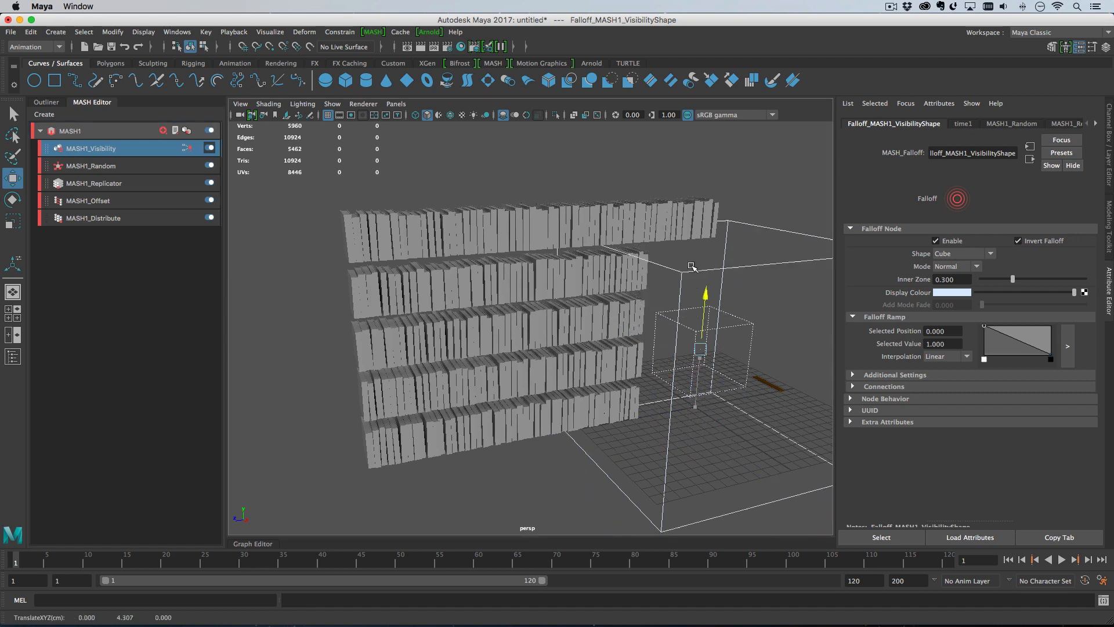
{"action": "key", "text": "r"}
{"action": "left_click_drag", "start_coordinate": [667, 323], "coordinate": [659, 325]}
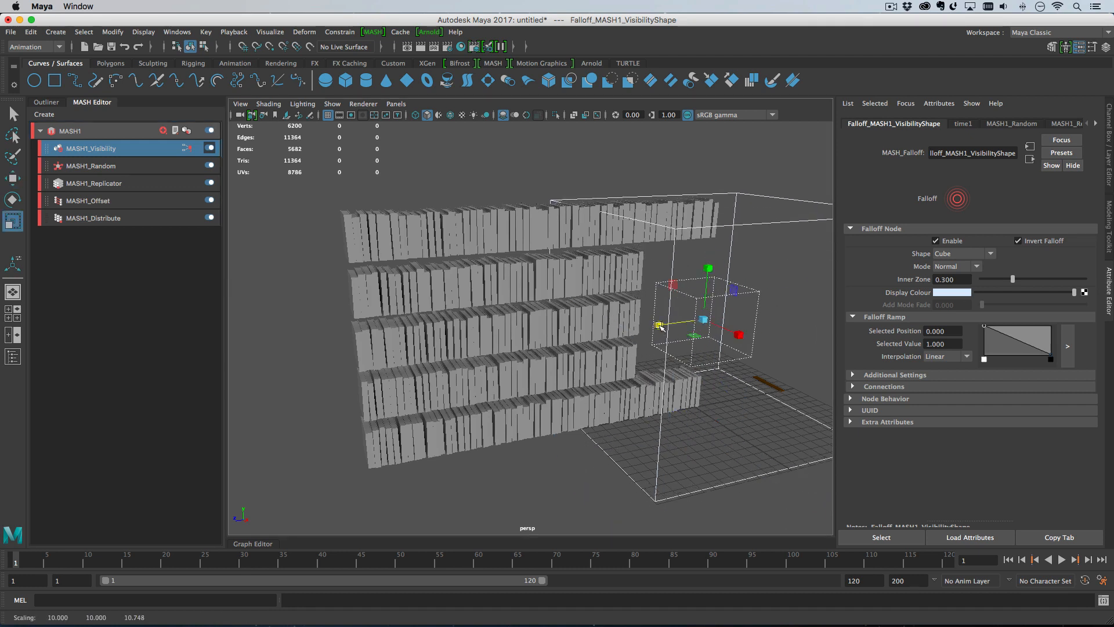
{"action": "left_click_drag", "start_coordinate": [708, 268], "coordinate": [678, 320]}
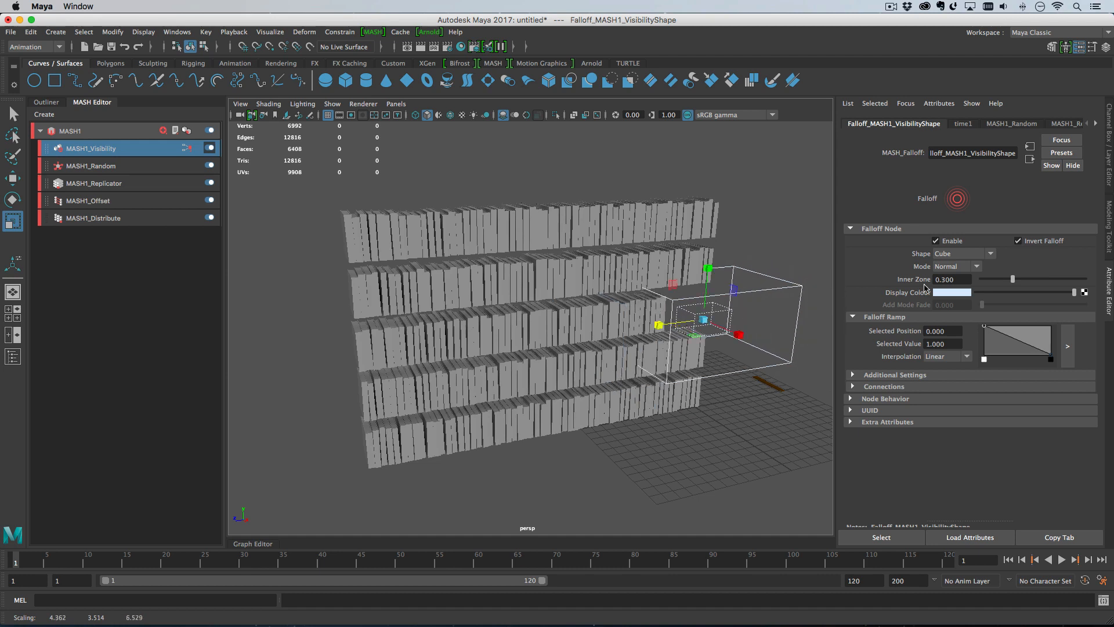
Set the falloff's Inner Zone to 1 and reduce the cube's height and depth to fit one book row.
{"action": "left_click_drag", "start_coordinate": [1029, 284], "coordinate": [1086, 279]}
{"action": "left_click_drag", "start_coordinate": [708, 268], "coordinate": [709, 284]}
{"action": "mouse_move", "coordinate": [734, 335]}
{"action": "left_mouse_down"}
{"action": "mouse_move", "coordinate": [712, 322]}
{"action": "mouse_move", "coordinate": [722, 328]}
{"action": "left_mouse_up"}
{"action": "key", "text": "w"}
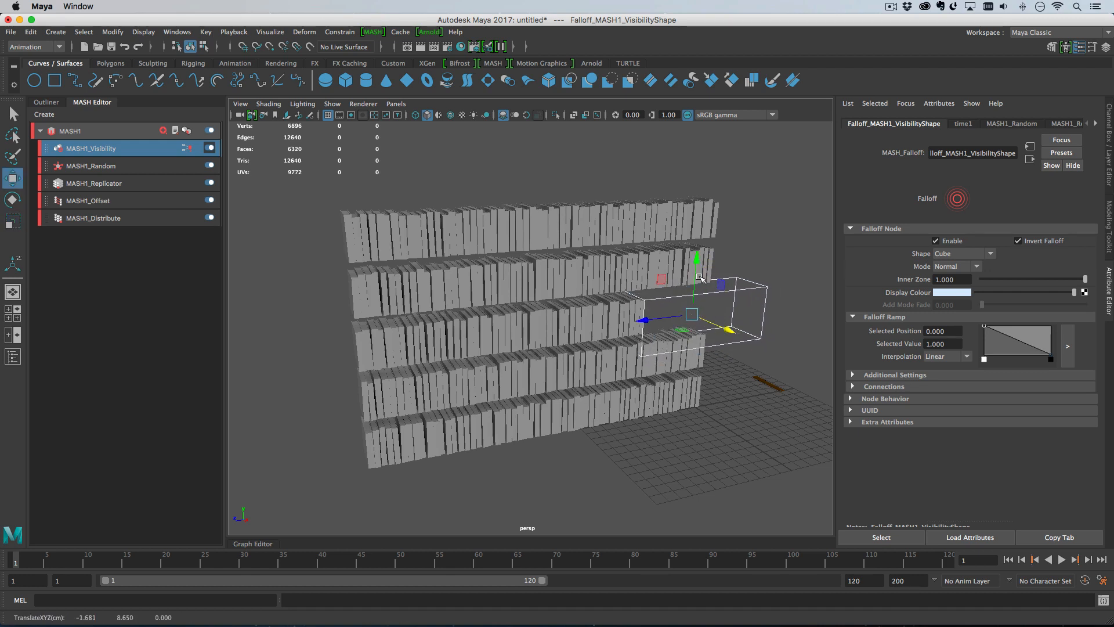
Position the falloff cube within the middle book row, at about 9.4 in Y and 14.4 in Z.
{"action": "left_click_drag", "start_coordinate": [696, 266], "coordinate": [695, 257]}
{"action": "key", "text": "r"}
{"action": "left_click_drag", "start_coordinate": [674, 313], "coordinate": [519, 321]}
{"action": "key", "text": "w"}
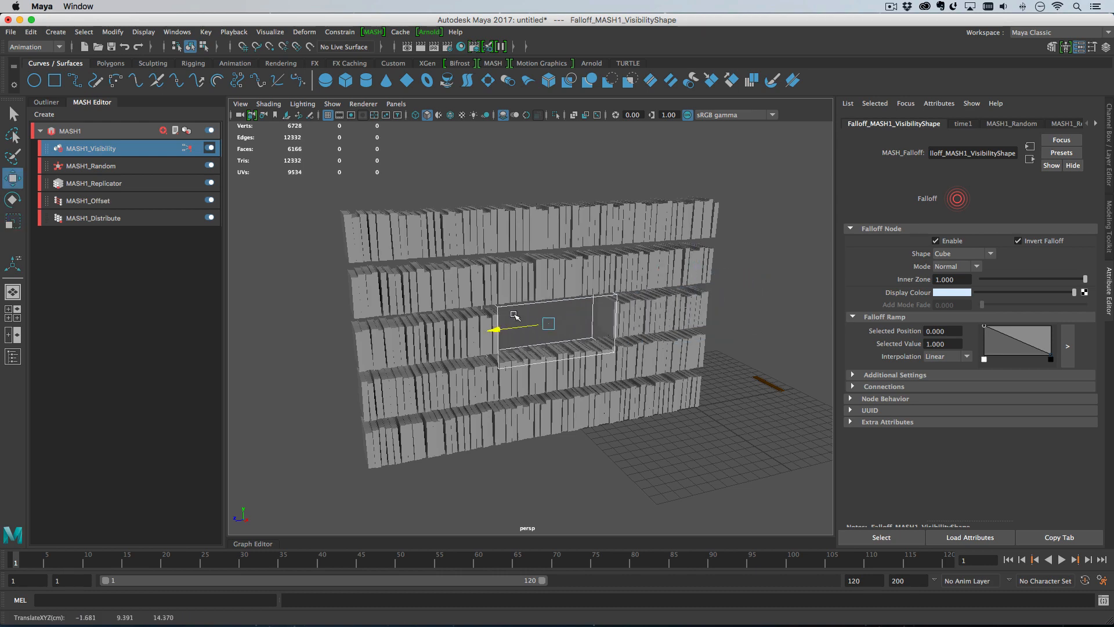
Move the falloff cube up into the second book row from the top to clear a gap there.
{"action": "scroll", "coordinate": [623, 345], "scroll_direction": "up", "scroll_amount": 2}
{"action": "left_click_drag", "start_coordinate": [622, 346], "coordinate": [575, 312], "text": "alt"}
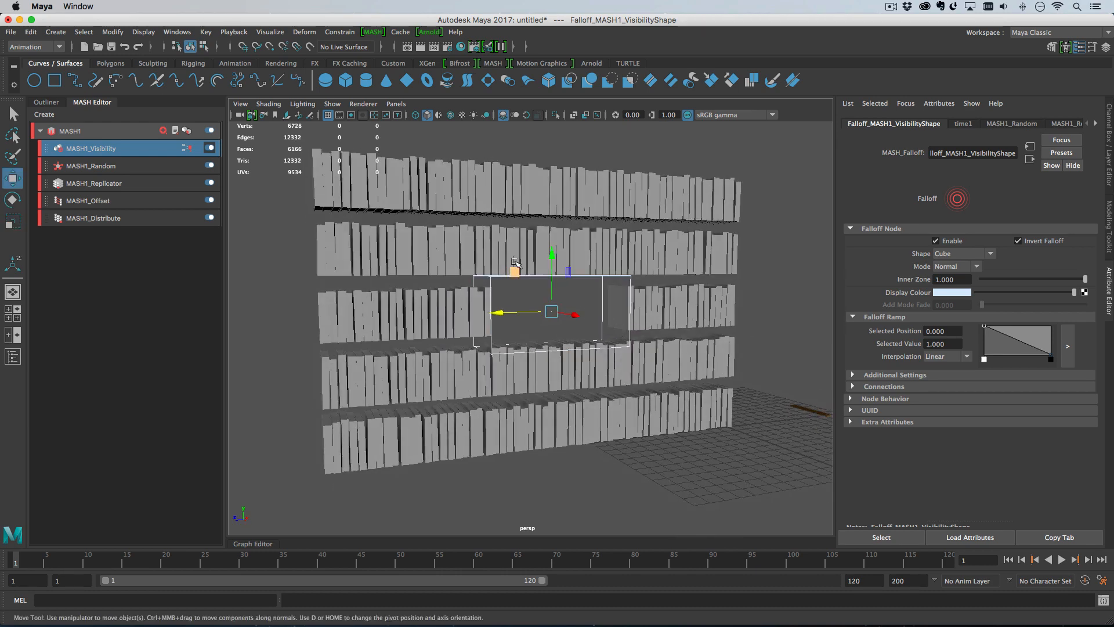
{"action": "left_click_drag", "start_coordinate": [515, 276], "coordinate": [600, 287]}
{"action": "key", "text": "r"}
{"action": "key", "text": "w"}
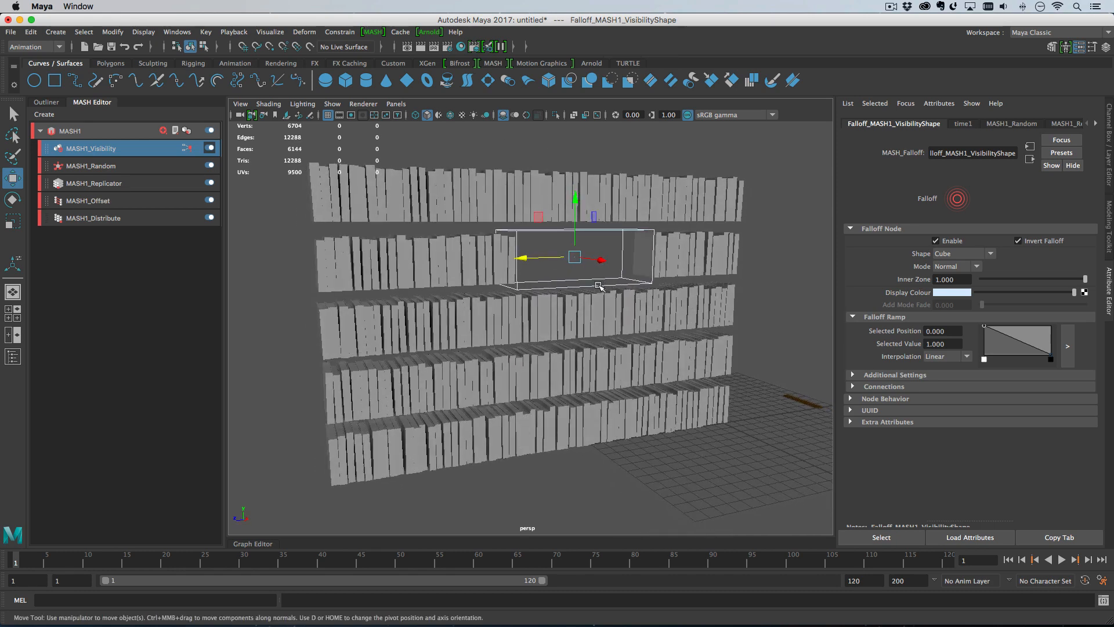
Add a Color node to the MASH1 network and set its color to dark brown from the color history.
{"action": "left_click", "coordinate": [162, 131]}
{"action": "left_click", "coordinate": [205, 158]}
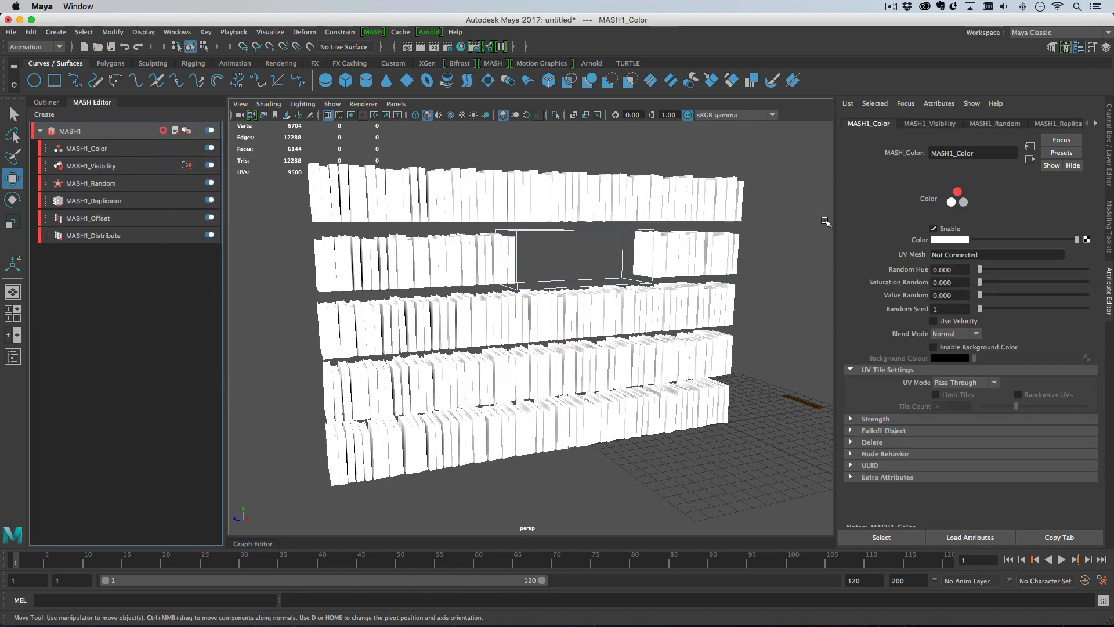
{"action": "left_click", "coordinate": [932, 241]}
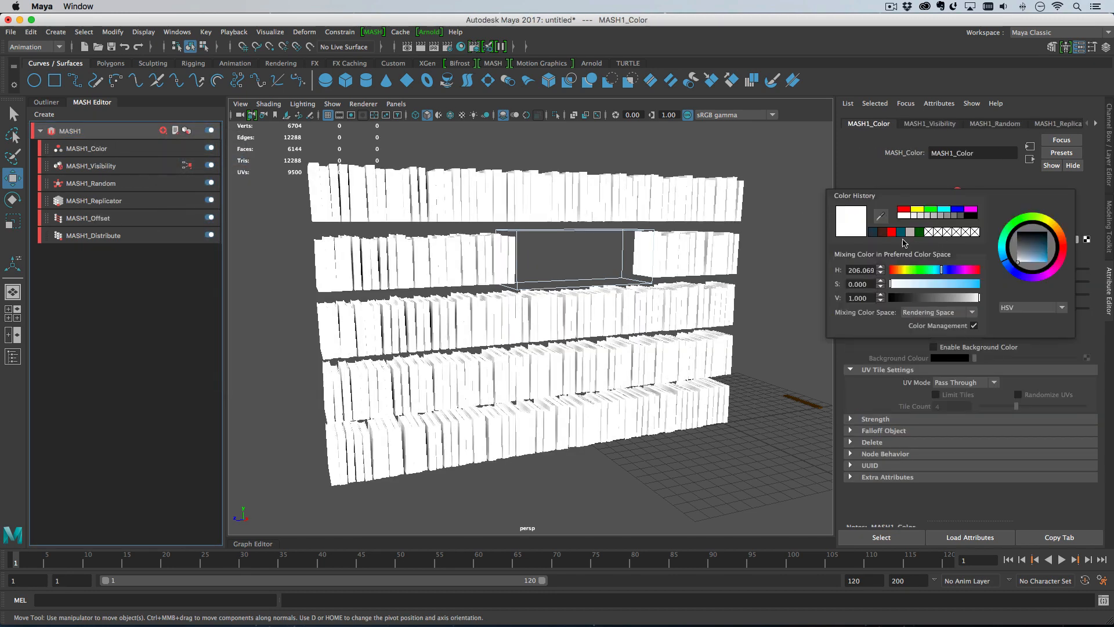
{"action": "left_click", "coordinate": [881, 233]}
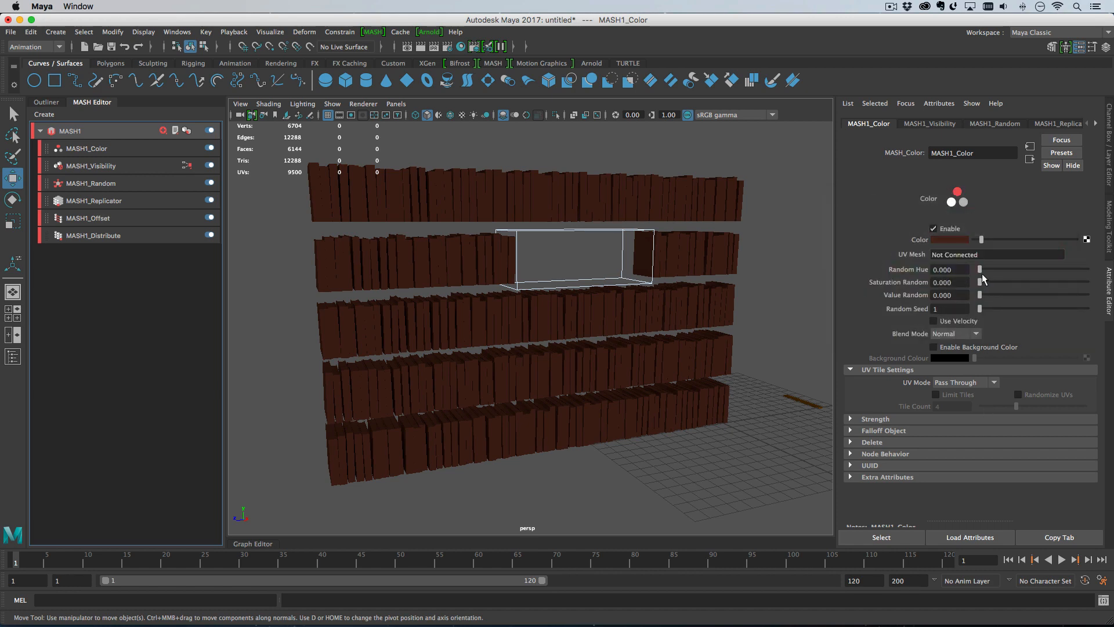
Set the Color node's Random Hue to 0.02, Saturation Random to 0.06 and Value Random to 0.01.
{"action": "left_click_drag", "start_coordinate": [941, 271], "coordinate": [941, 271], "text": "ctrl"}
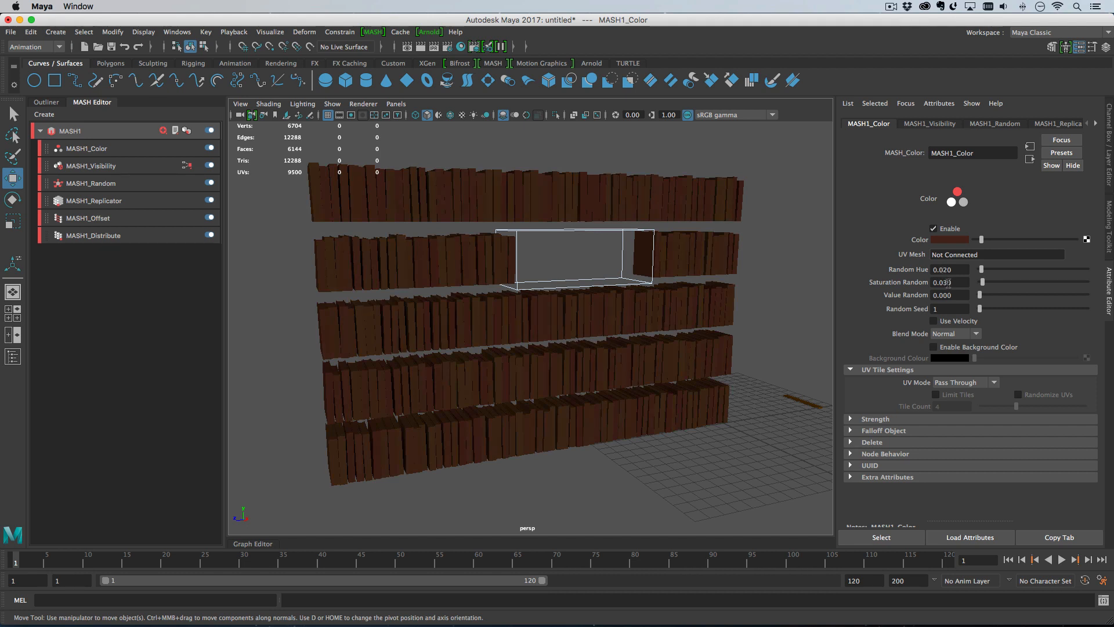
{"action": "left_click_drag", "start_coordinate": [947, 296], "coordinate": [948, 294], "text": "ctrl"}
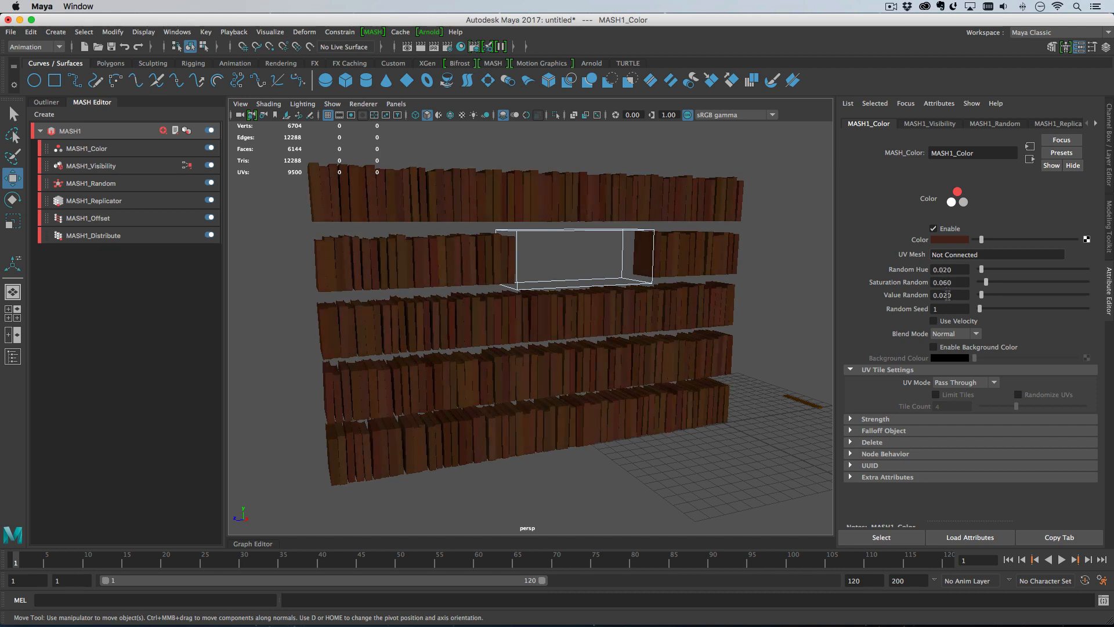
{"action": "left_click_drag", "start_coordinate": [712, 294], "coordinate": [734, 300], "text": "alt"}
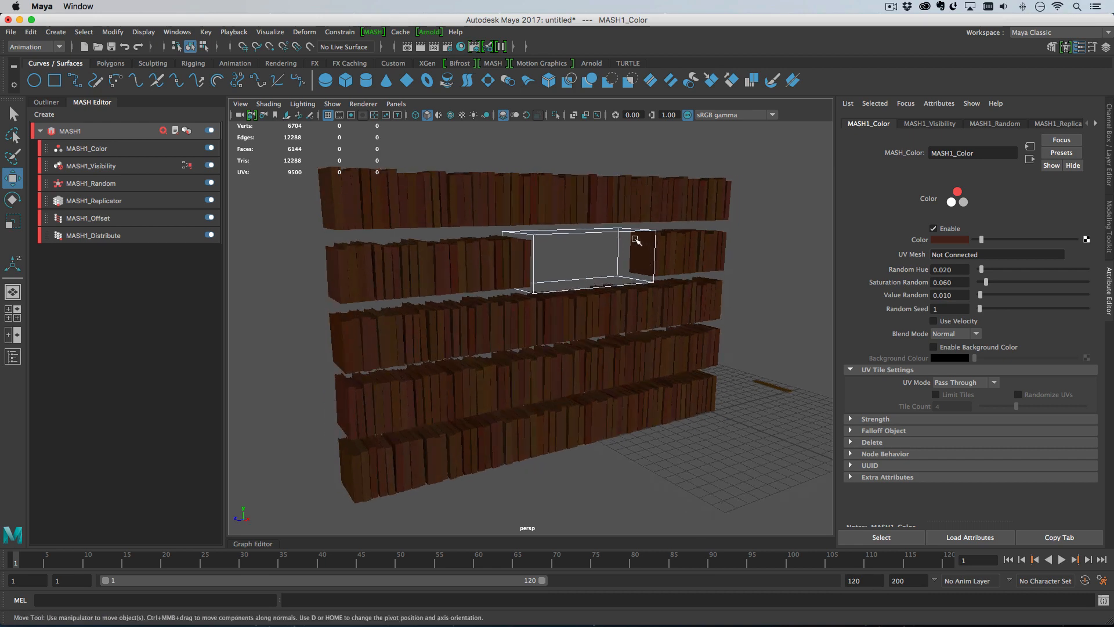
{"action": "left_click_drag", "start_coordinate": [636, 240], "coordinate": [438, 389], "text": "alt"}
{"action": "left_click_drag", "start_coordinate": [792, 278], "coordinate": [375, 329], "text": "alt"}
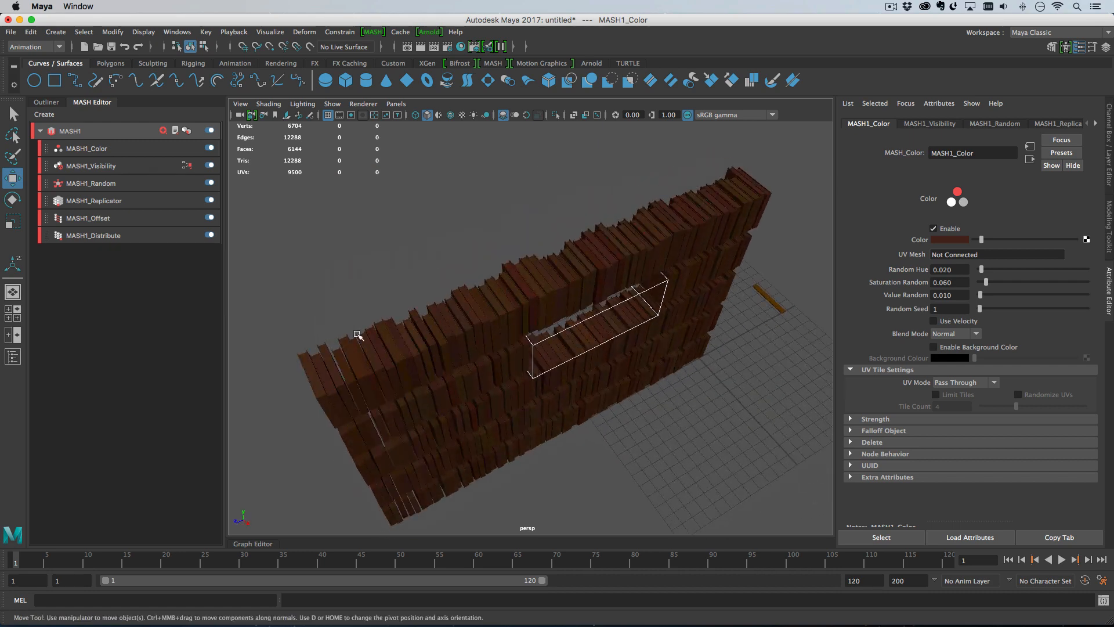
{"action": "left_click_drag", "start_coordinate": [317, 380], "coordinate": [349, 236], "text": "alt"}
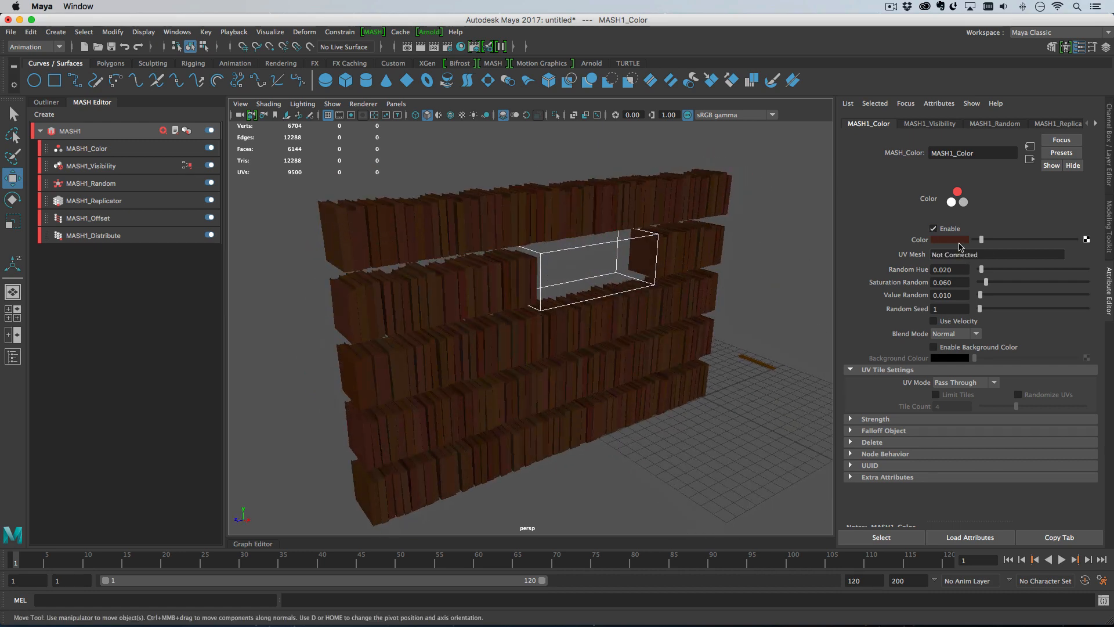
{"action": "left_click_drag", "start_coordinate": [576, 347], "coordinate": [602, 372], "text": "alt"}
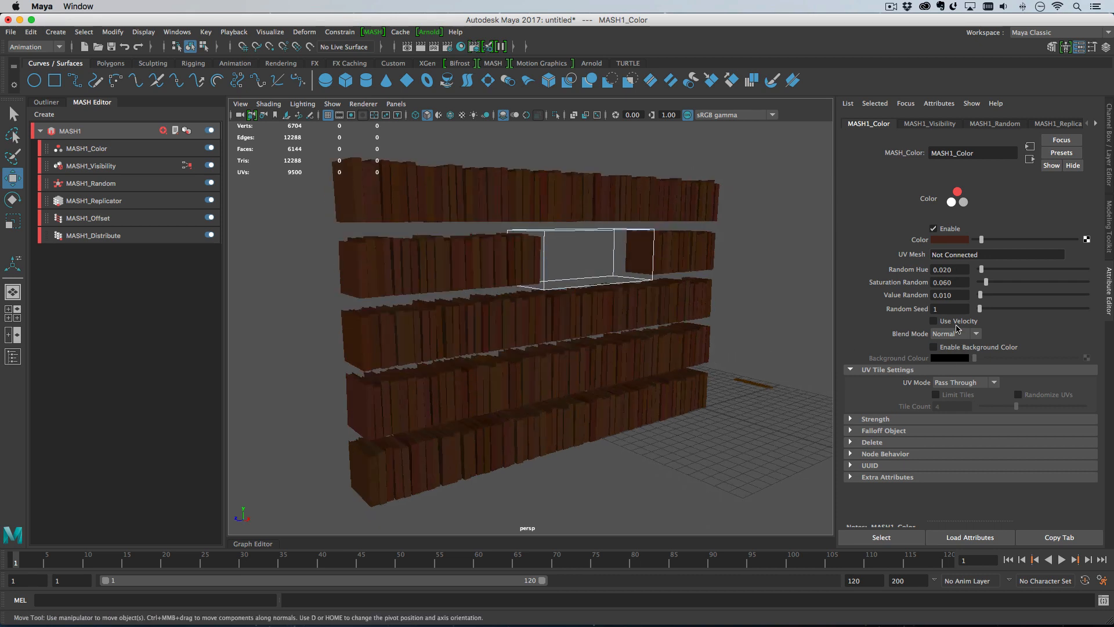
{"action": "left_click_drag", "start_coordinate": [671, 340], "coordinate": [646, 356], "text": "alt"}
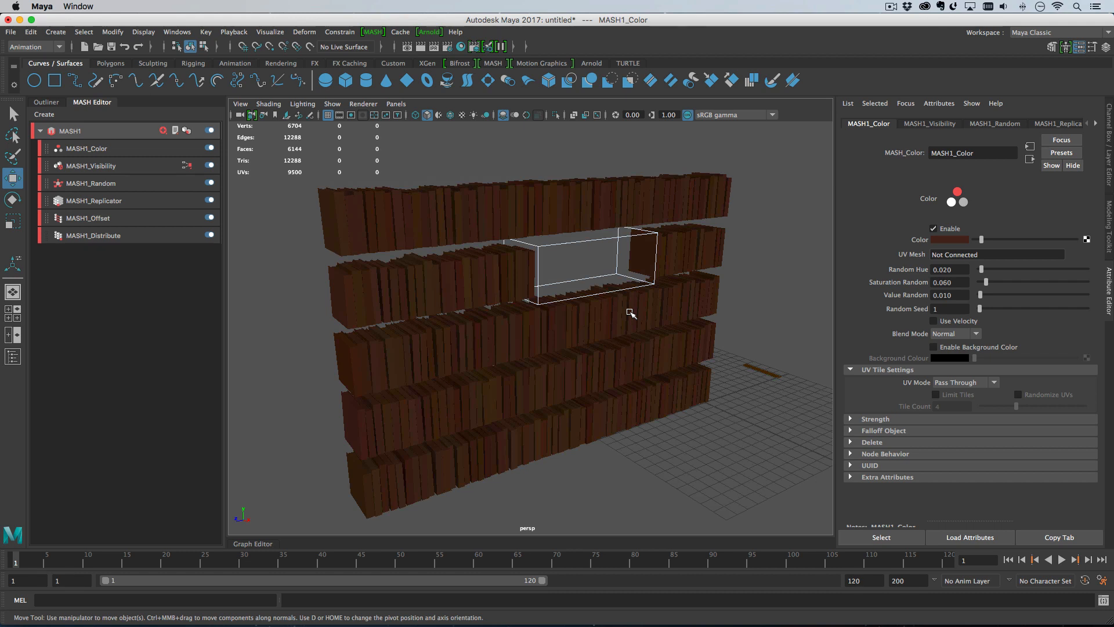
{"action": "left_click_drag", "start_coordinate": [652, 308], "coordinate": [689, 326], "text": "alt"}
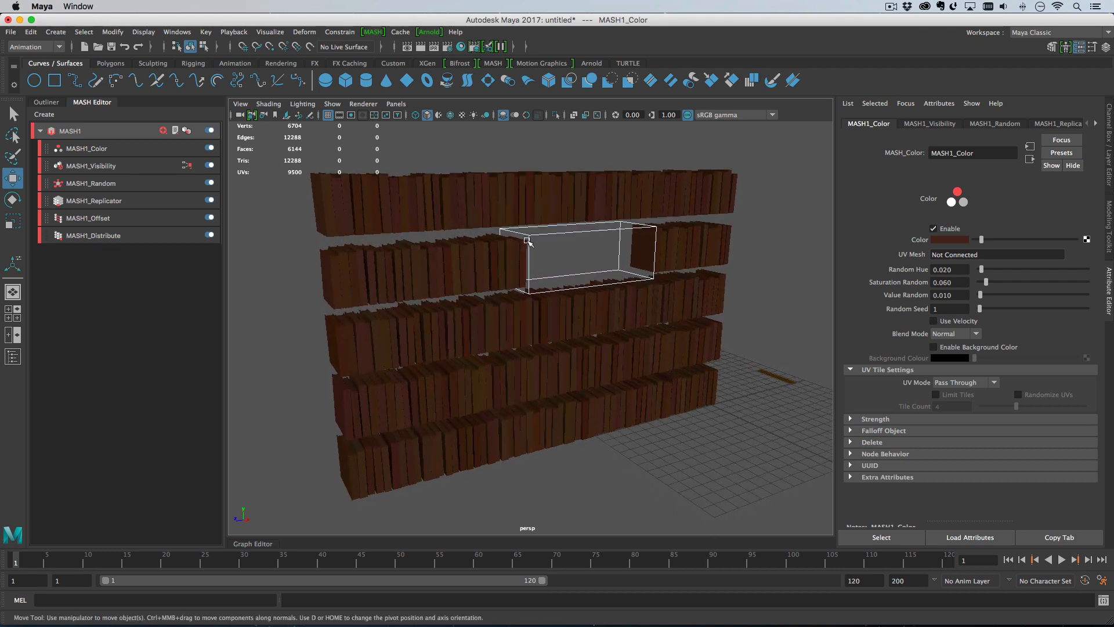
Duplicate the MASH1 network.
{"action": "left_click", "coordinate": [112, 133]}
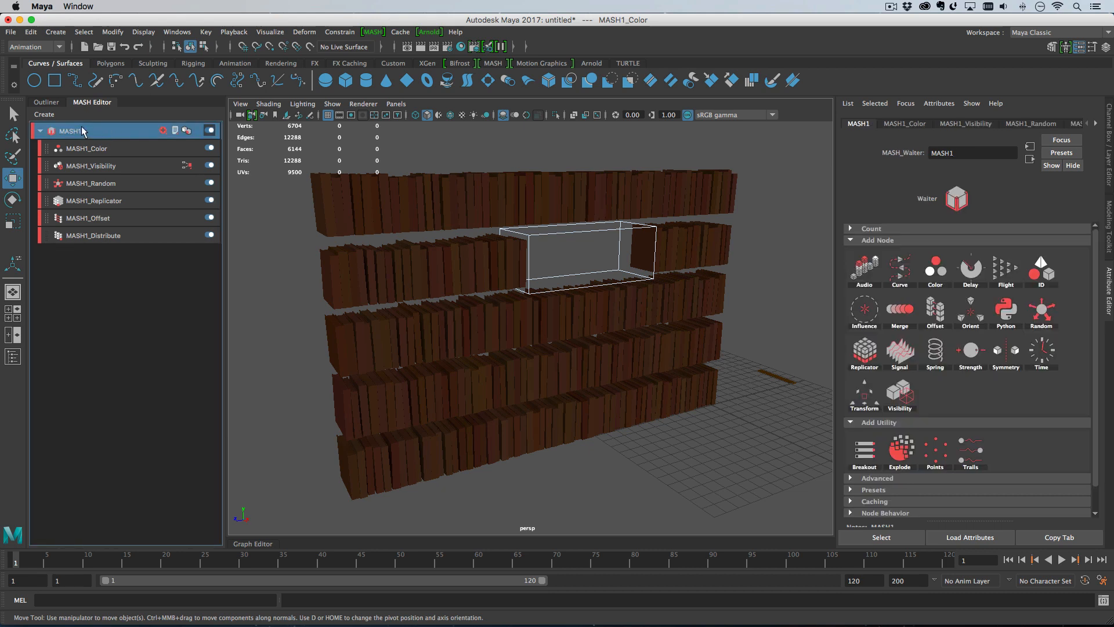
{"action": "right_click", "coordinate": [94, 131]}
{"action": "left_click", "coordinate": [84, 128]}
{"action": "right_click", "coordinate": [102, 128]}
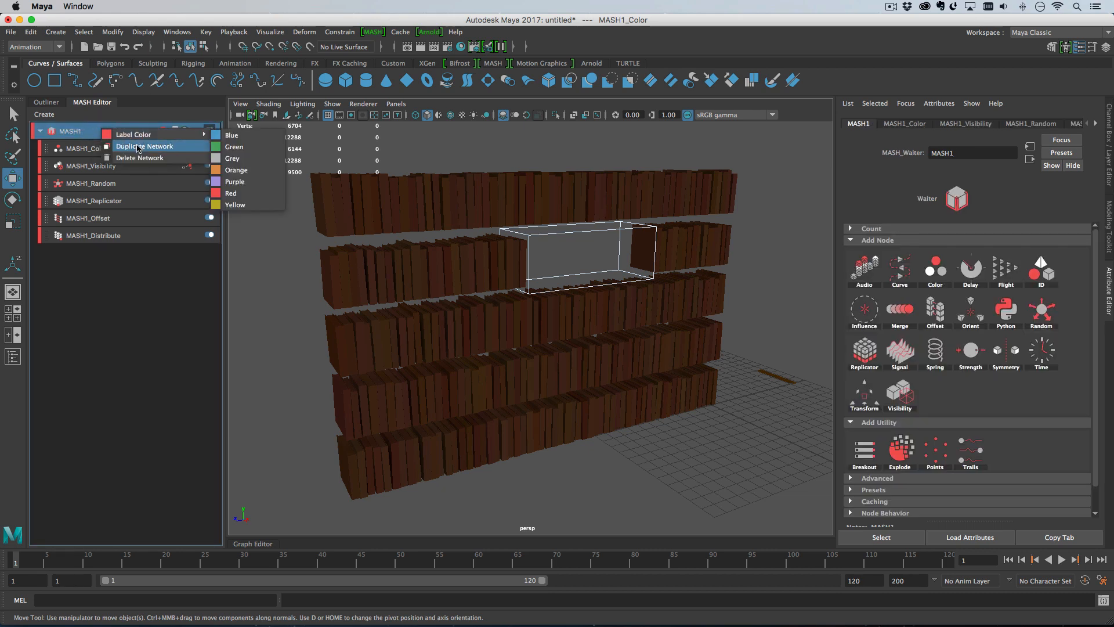
{"action": "left_click", "coordinate": [138, 147]}
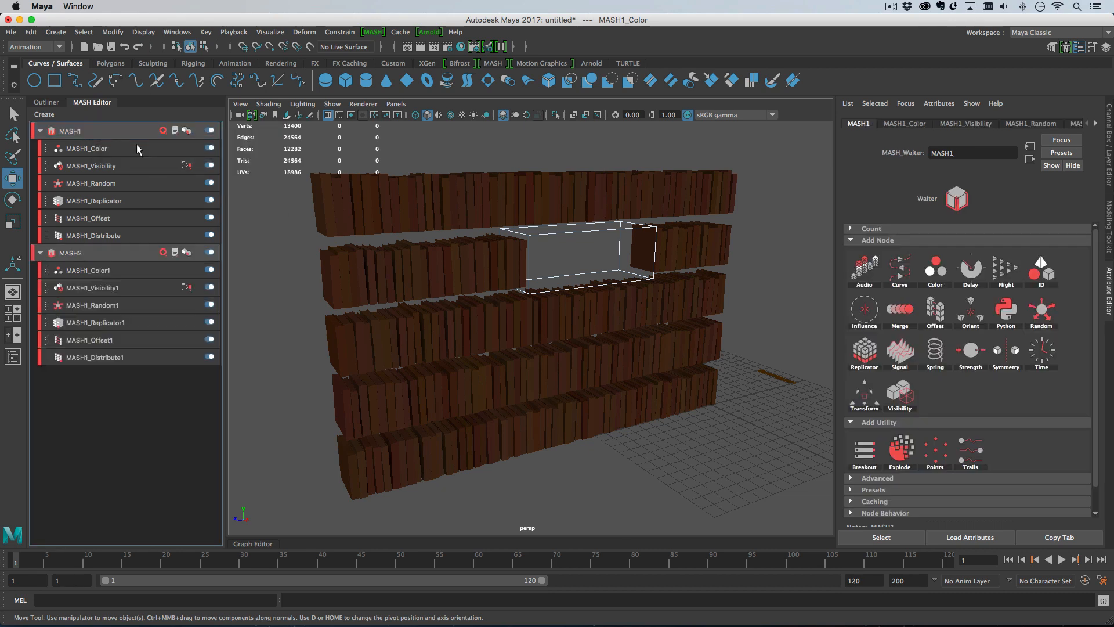
Rename the original MASH1 network to NormalBookNetwork and its duplicate MASH2 to LeaningBookNetwork.
{"action": "double_click", "coordinate": [69, 131]}
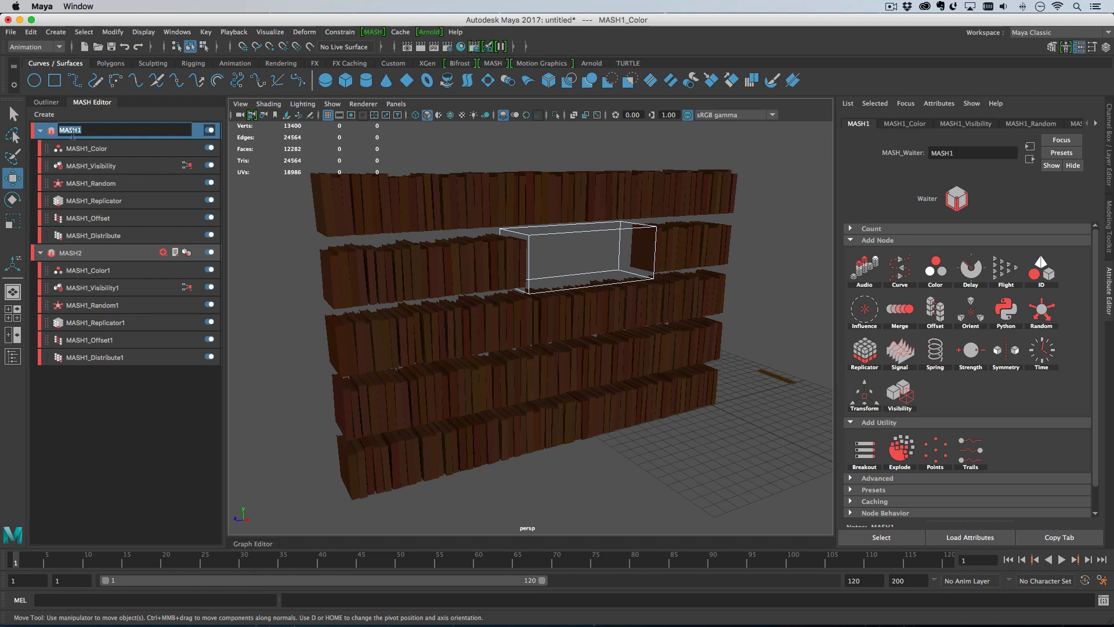
{"action": "type", "text": "NormalBookNetwork"}
{"action": "key", "text": "Return"}
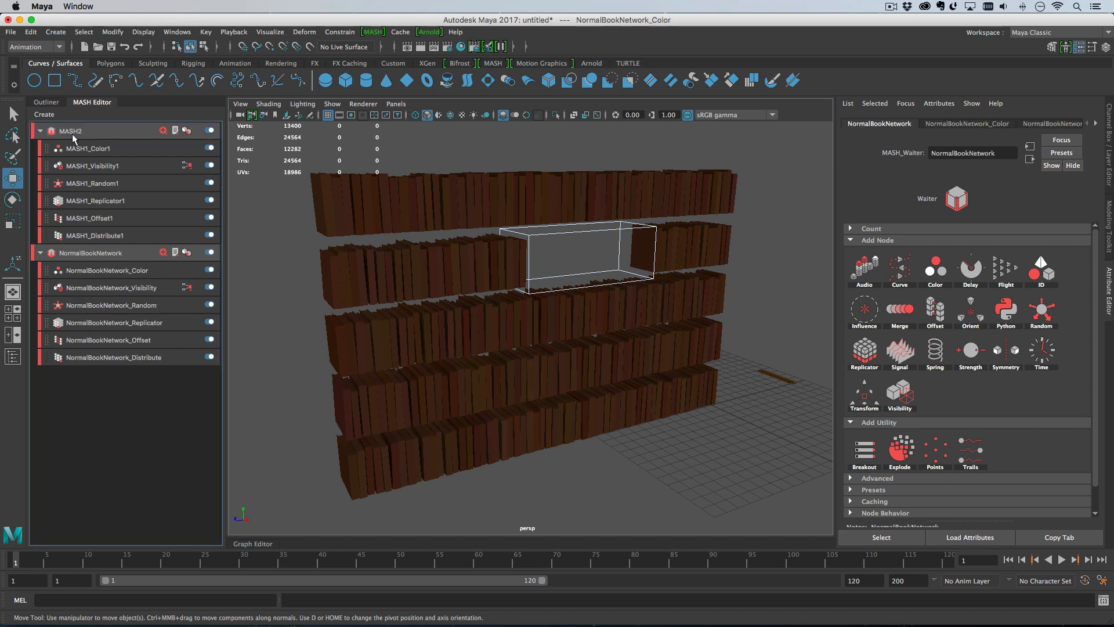
{"action": "double_click", "coordinate": [68, 128]}
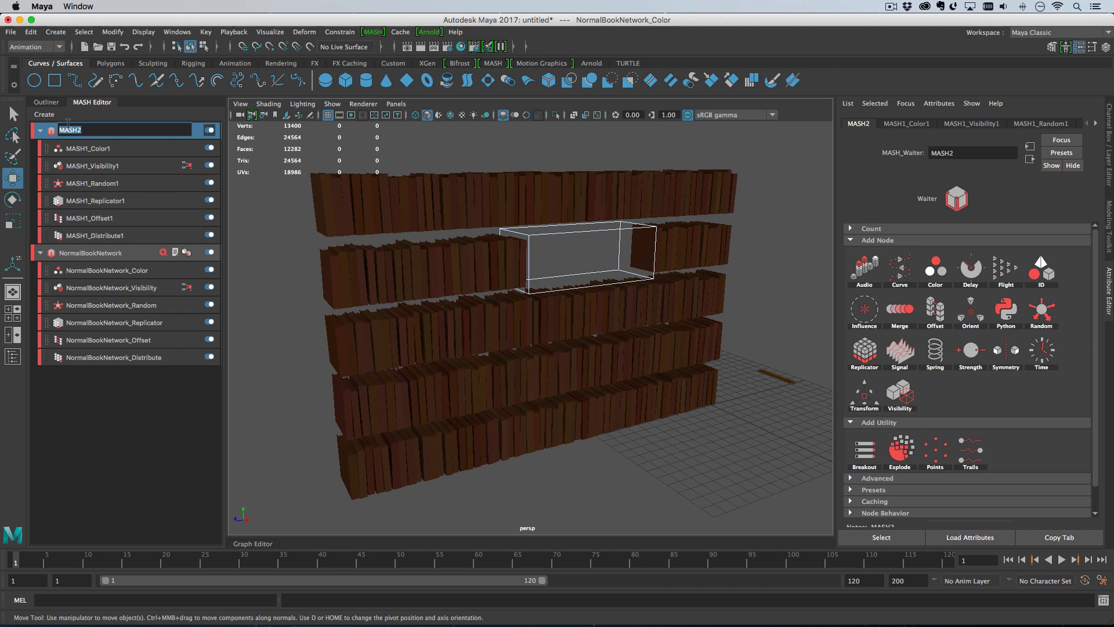
{"action": "type", "text": "LeaningBookNetwork"}
{"action": "key", "text": "Return"}
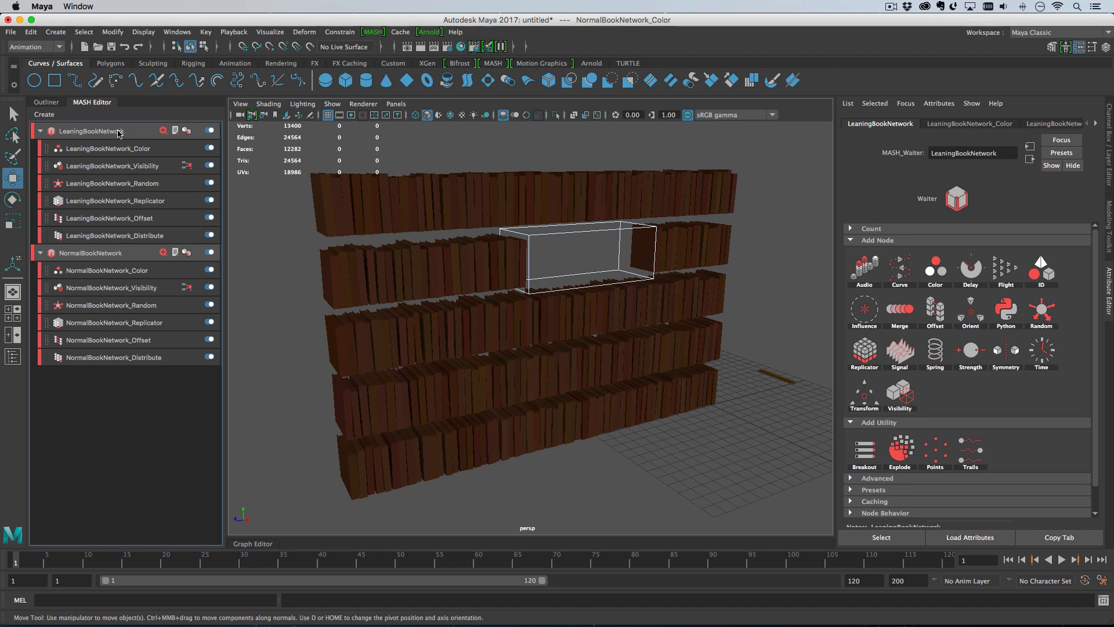
Turn off Invert Falloff on the falloff object of the LeaningBookNetwork Visibility node.
{"action": "left_click", "coordinate": [140, 167]}
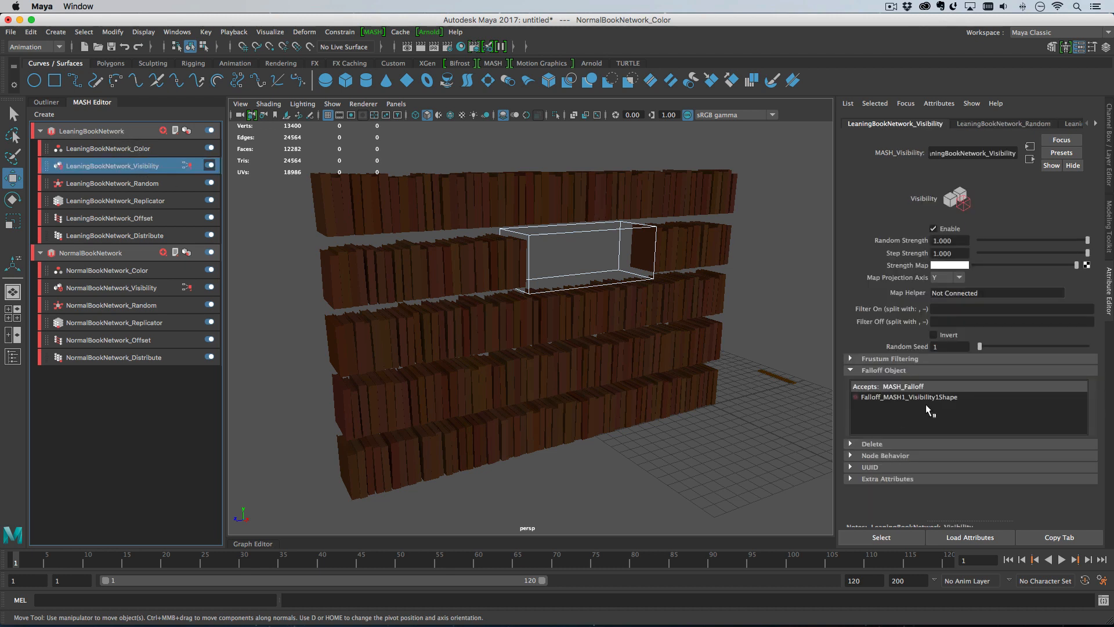
{"action": "left_click", "coordinate": [187, 166]}
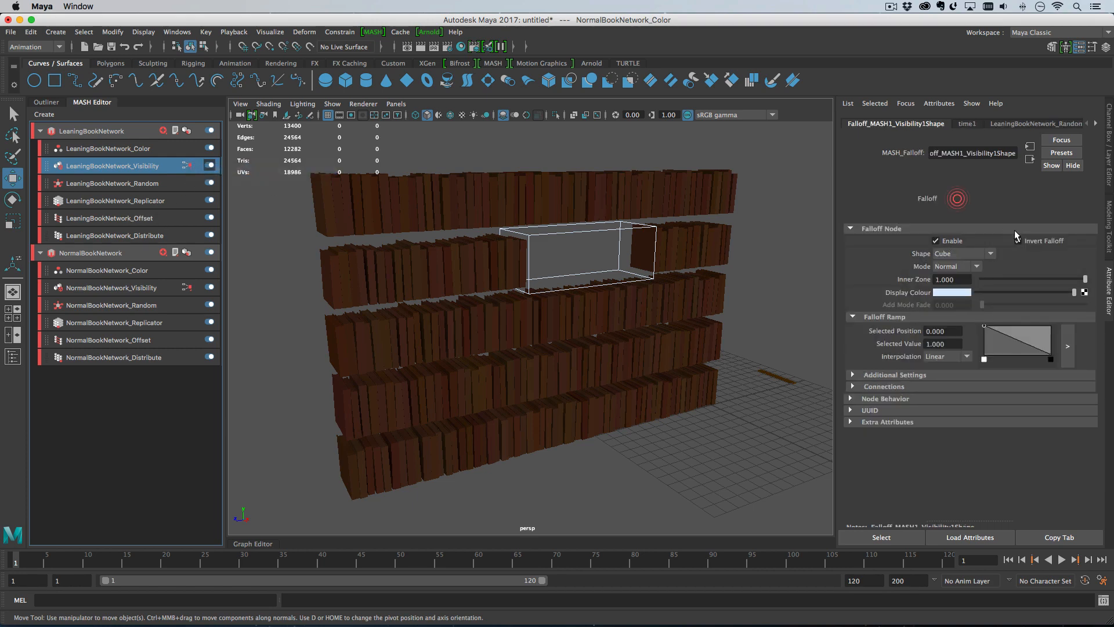
{"action": "left_click", "coordinate": [1039, 240]}
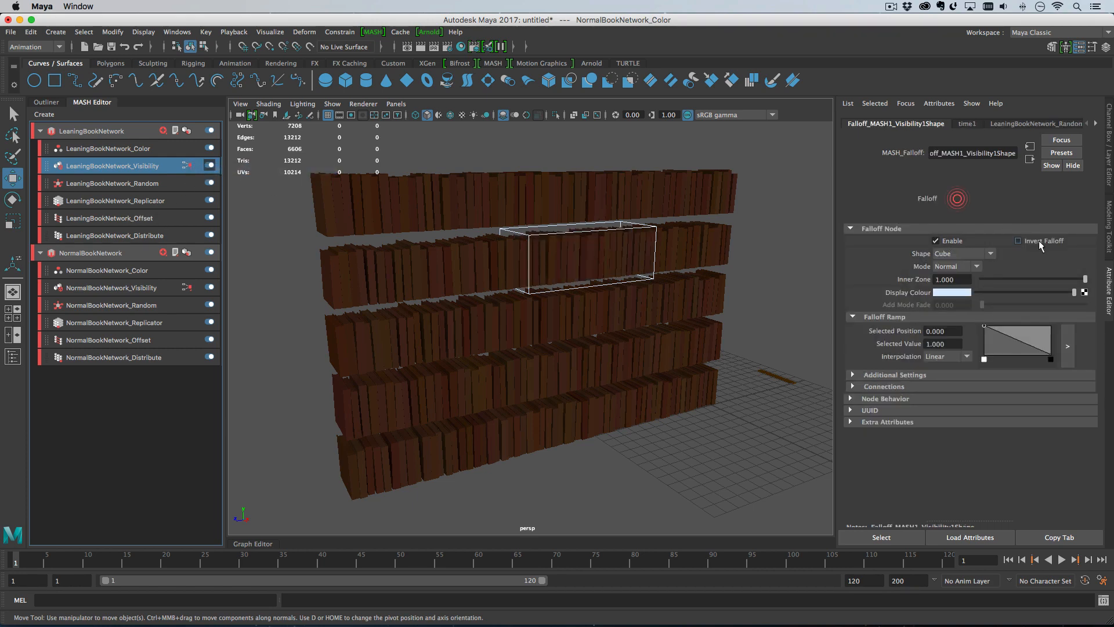
Set the LeaningBookNetwork Offset node's X rotation offset to -36.2 and its Y position offset to 0.23.
{"action": "left_click", "coordinate": [132, 219]}
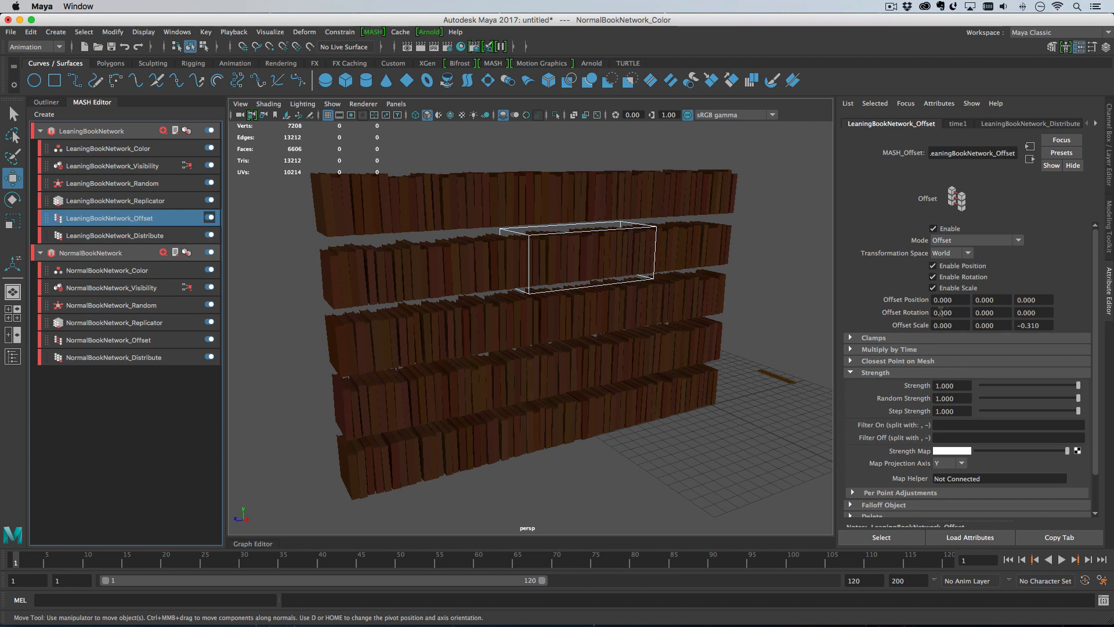
{"action": "left_click_drag", "start_coordinate": [940, 312], "coordinate": [731, 302], "text": "ctrl"}
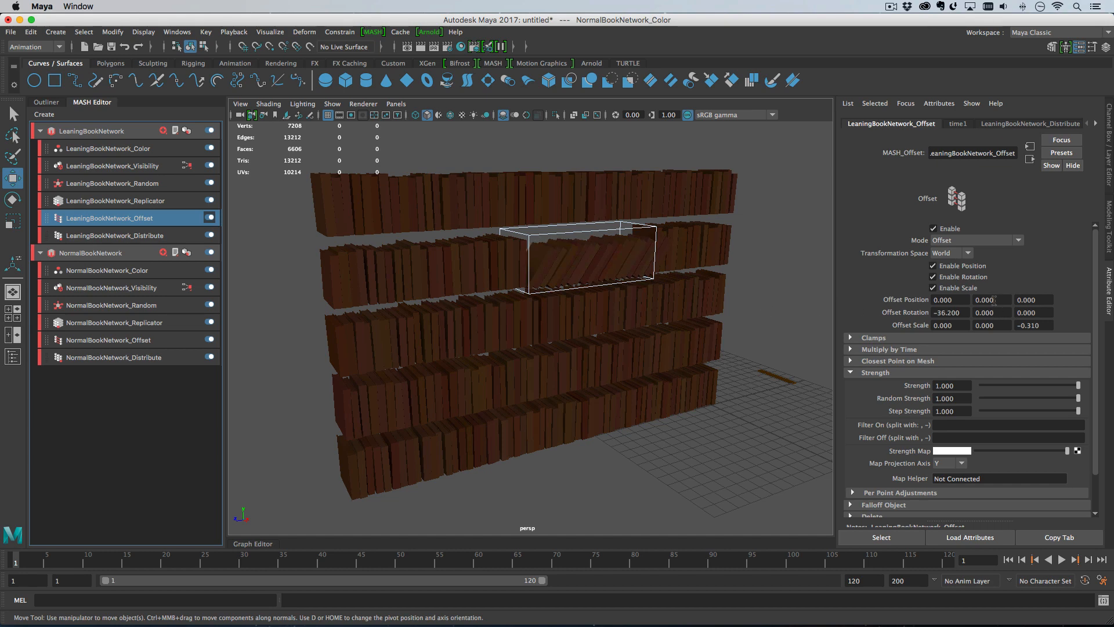
{"action": "left_click_drag", "start_coordinate": [550, 303], "coordinate": [540, 285], "text": "alt"}
{"action": "right_click_drag", "start_coordinate": [540, 285], "coordinate": [720, 378], "text": "alt"}
{"action": "left_click_drag", "start_coordinate": [720, 377], "coordinate": [552, 313], "text": "alt"}
{"action": "left_click_drag", "start_coordinate": [395, 211], "coordinate": [342, 209], "text": "alt"}
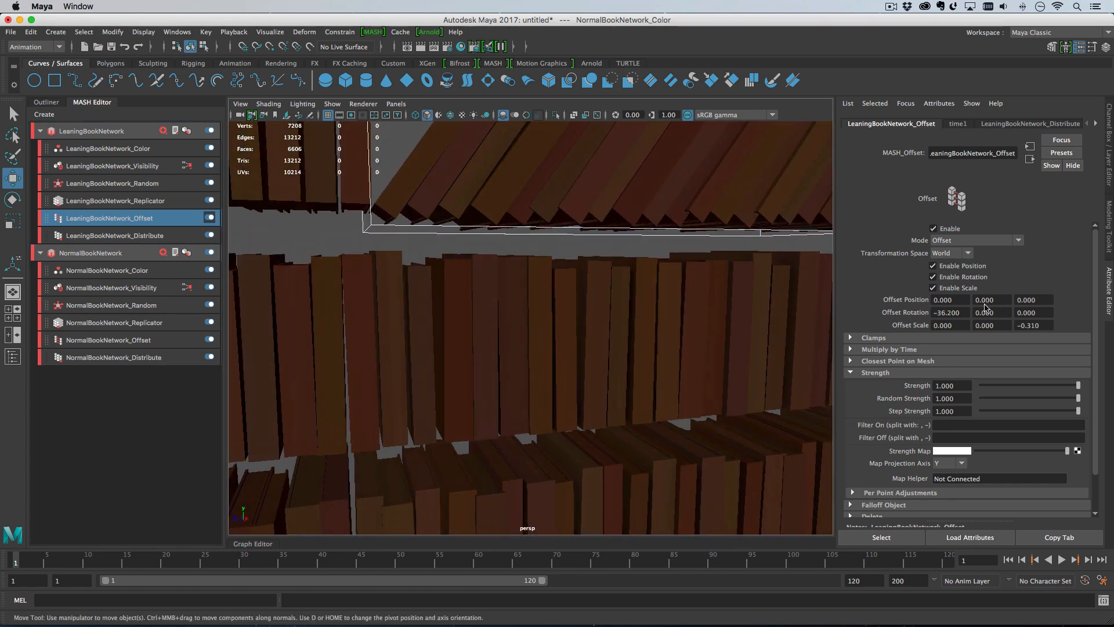
{"action": "left_click_drag", "start_coordinate": [985, 306], "coordinate": [995, 294], "text": "ctrl"}
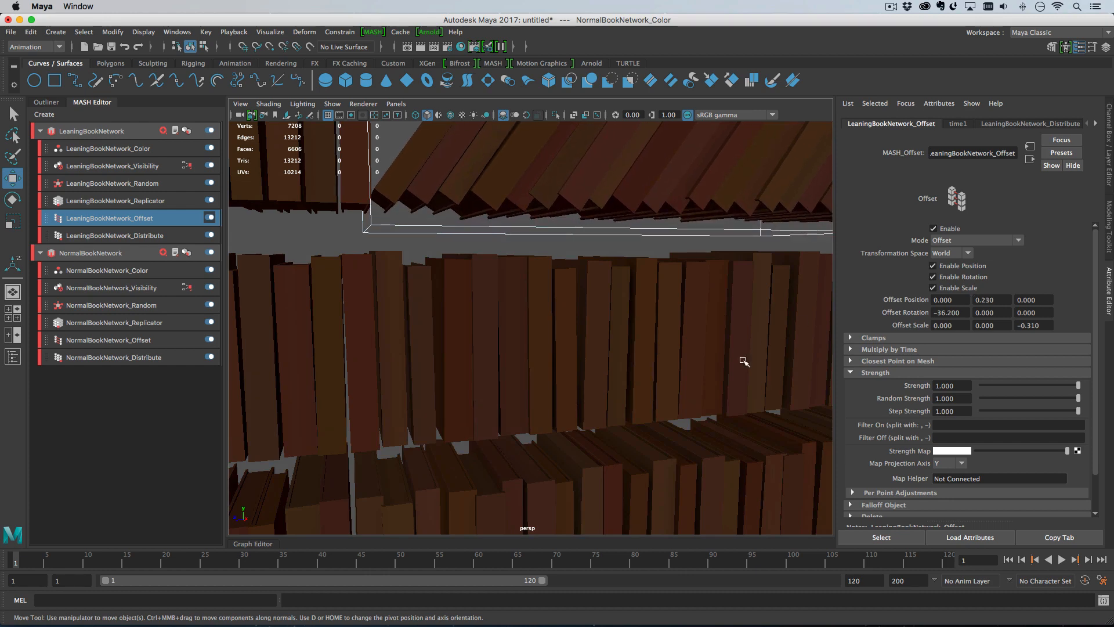
{"action": "right_click_drag", "start_coordinate": [744, 361], "coordinate": [500, 298], "text": "alt"}
{"action": "left_click_drag", "start_coordinate": [500, 299], "coordinate": [409, 266], "text": "alt"}
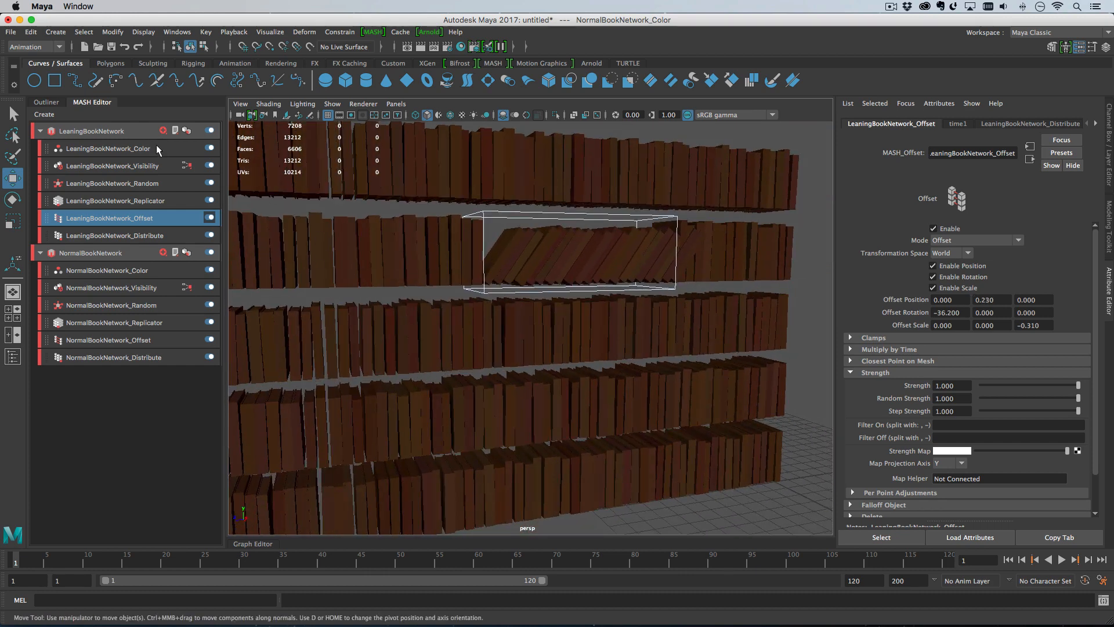
Scale the Falloff_MASH1_Visibility1 cube slightly narrower along the length of the shelf.
{"action": "left_click", "coordinate": [46, 102]}
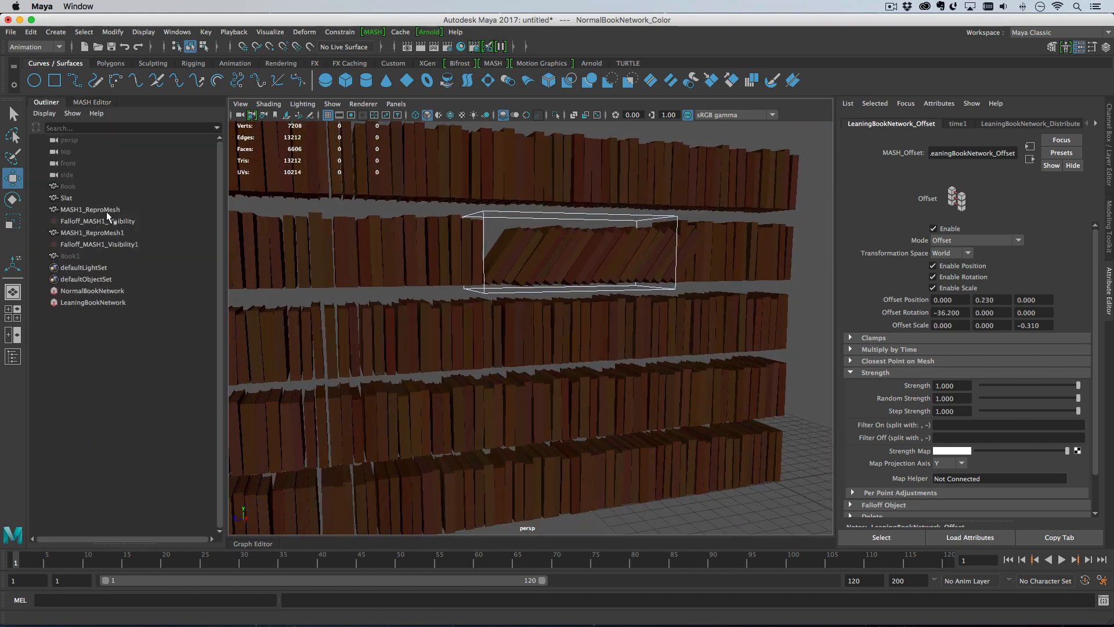
{"action": "left_click", "coordinate": [136, 244]}
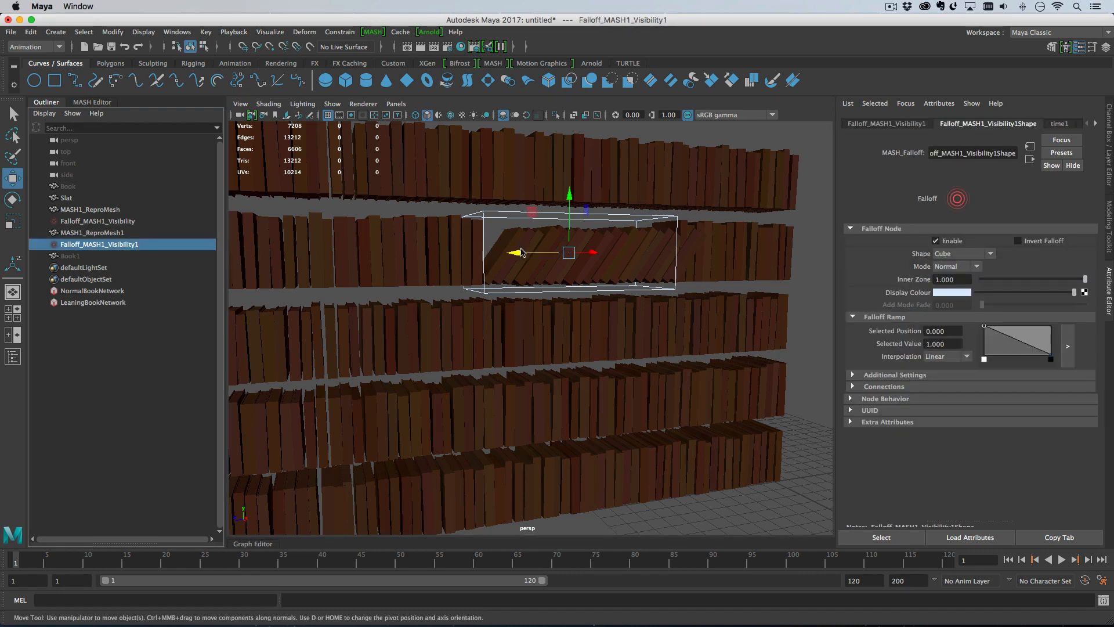
{"action": "key", "text": "r"}
{"action": "left_click_drag", "start_coordinate": [522, 253], "coordinate": [527, 256]}
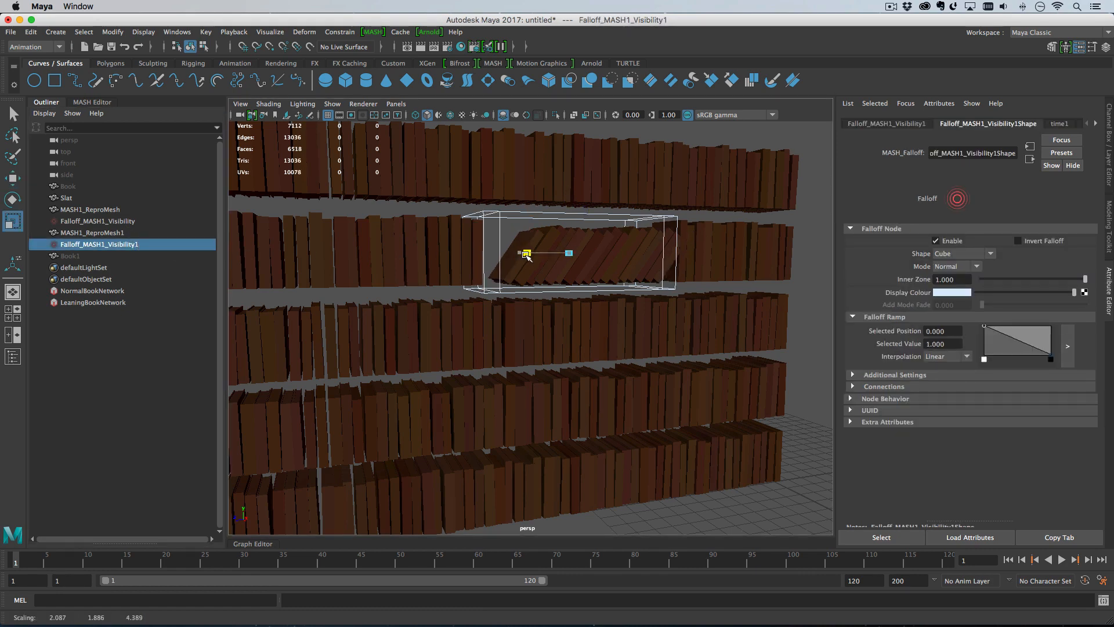
{"action": "left_click_drag", "start_coordinate": [704, 254], "coordinate": [640, 257], "text": "alt"}
{"action": "left_click_drag", "start_coordinate": [508, 255], "coordinate": [496, 256]}
{"action": "key", "text": "w"}
{"action": "key", "text": "r"}
{"action": "key", "text": "w"}
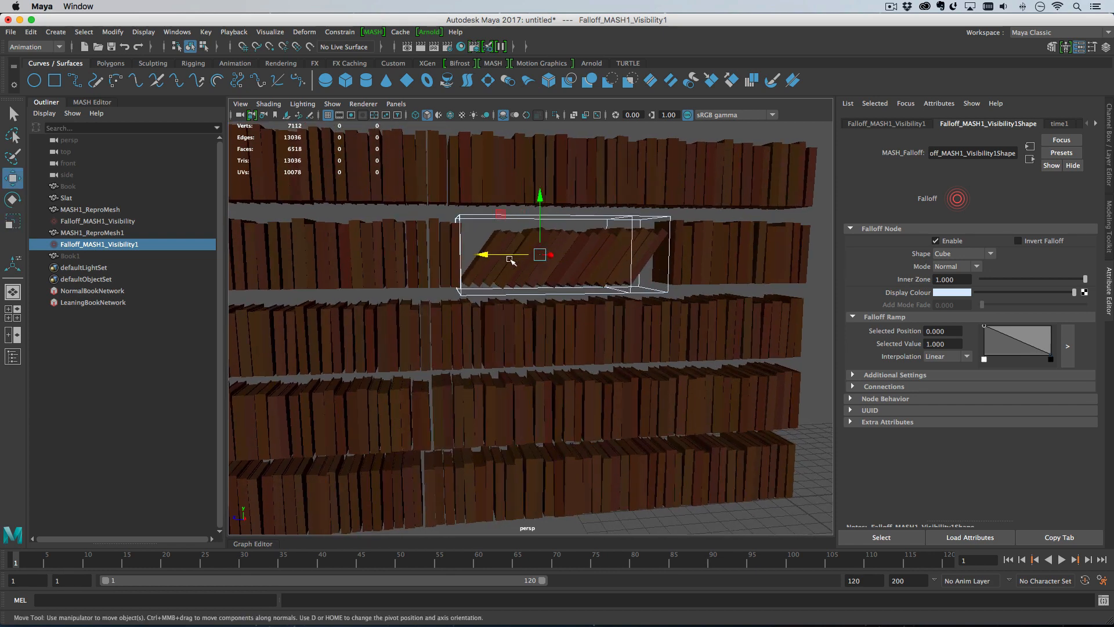
Shift the Falloff_MASH1_Visibility1 cube slightly along the shelf to fit the leaning books into the gap.
{"action": "left_click_drag", "start_coordinate": [604, 288], "coordinate": [574, 287], "text": "alt"}
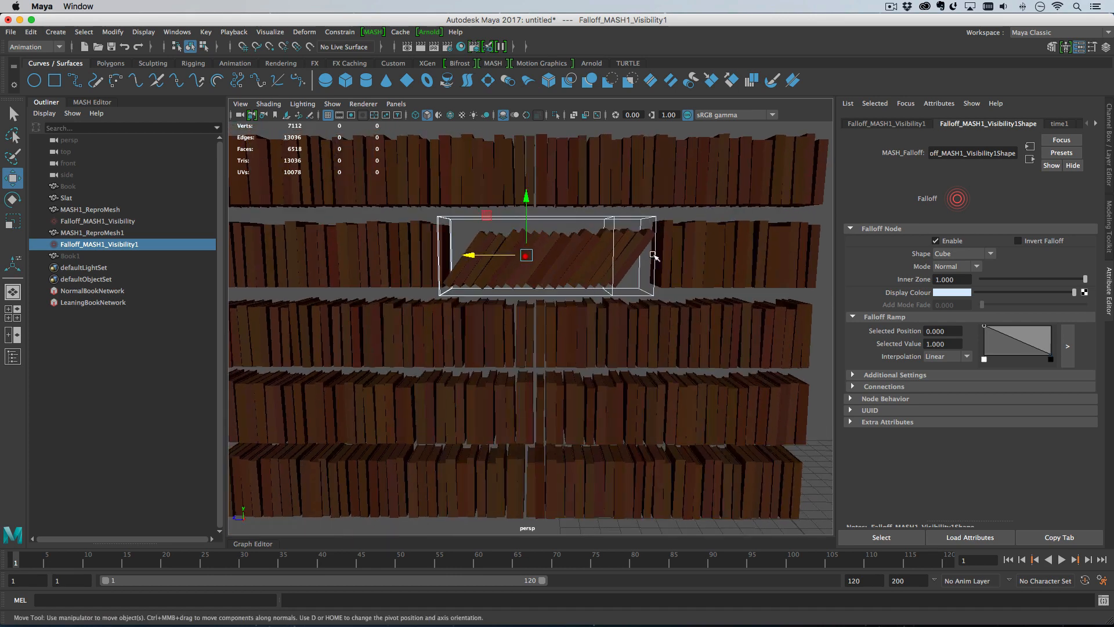
{"action": "left_click_drag", "start_coordinate": [614, 255], "coordinate": [600, 249], "text": "alt"}
{"action": "right_click_drag", "start_coordinate": [599, 249], "coordinate": [610, 253], "text": "alt"}
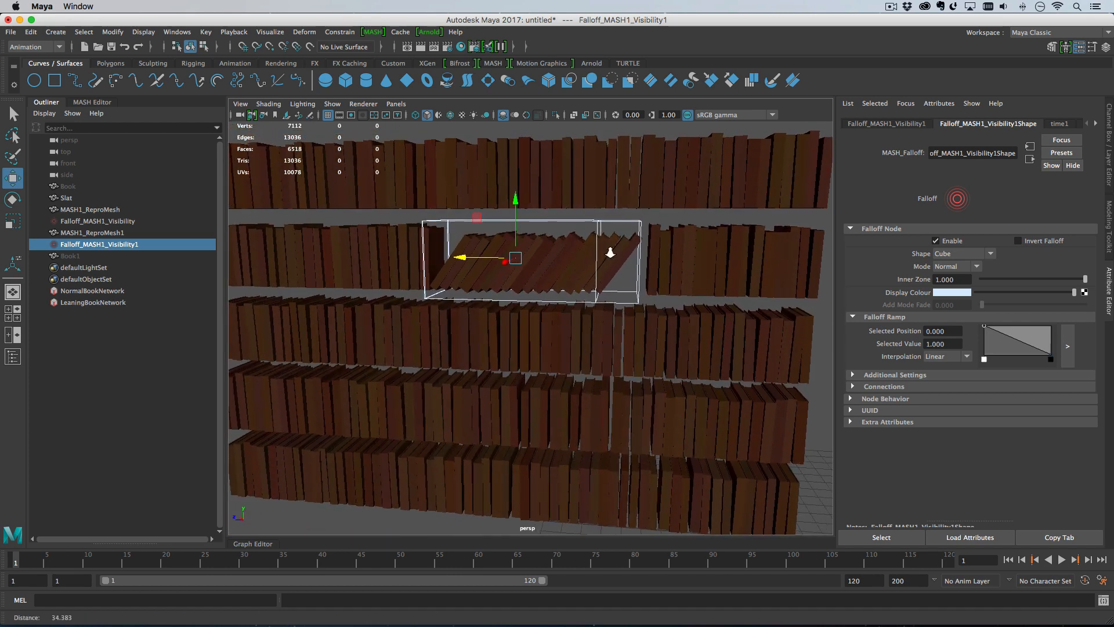
{"action": "left_click_drag", "start_coordinate": [610, 253], "coordinate": [622, 254], "text": "alt"}
{"action": "left_click_drag", "start_coordinate": [462, 256], "coordinate": [473, 255]}
{"action": "key", "text": "r"}
{"action": "key", "text": "w"}
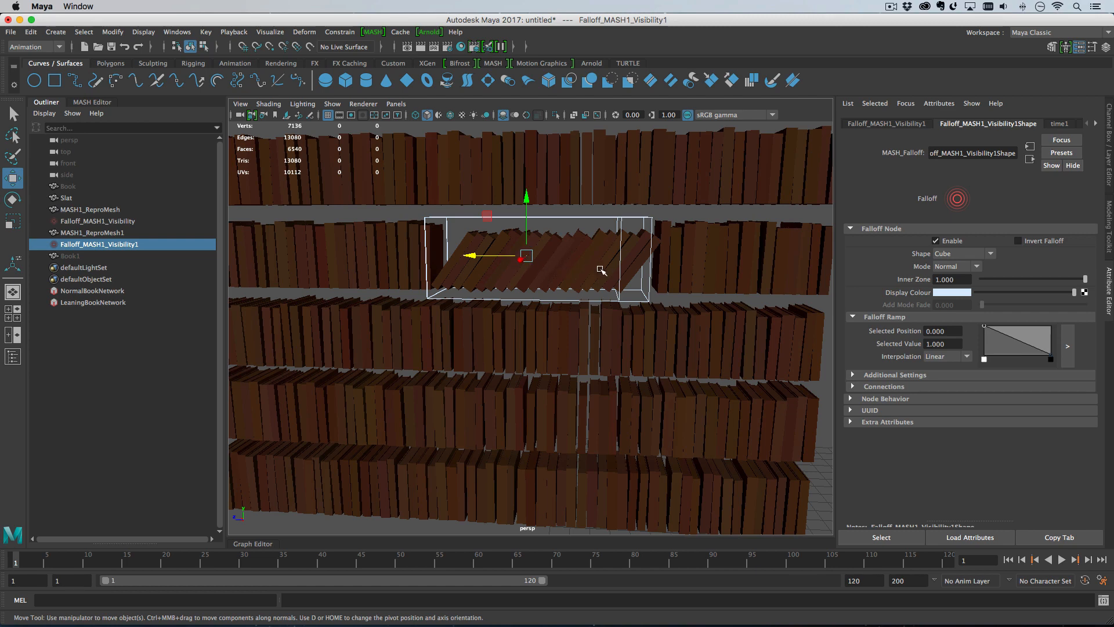
Parent Falloff_MASH1_Visibility1 under Falloff_MASH1_Visibility and select the parent falloff.
{"action": "mouse_move", "coordinate": [602, 271]}
{"action": "left_mouse_down", "text": "alt"}
{"action": "mouse_move", "coordinate": [612, 259]}
{"action": "mouse_move", "coordinate": [593, 258]}
{"action": "left_mouse_up", "text": "alt"}
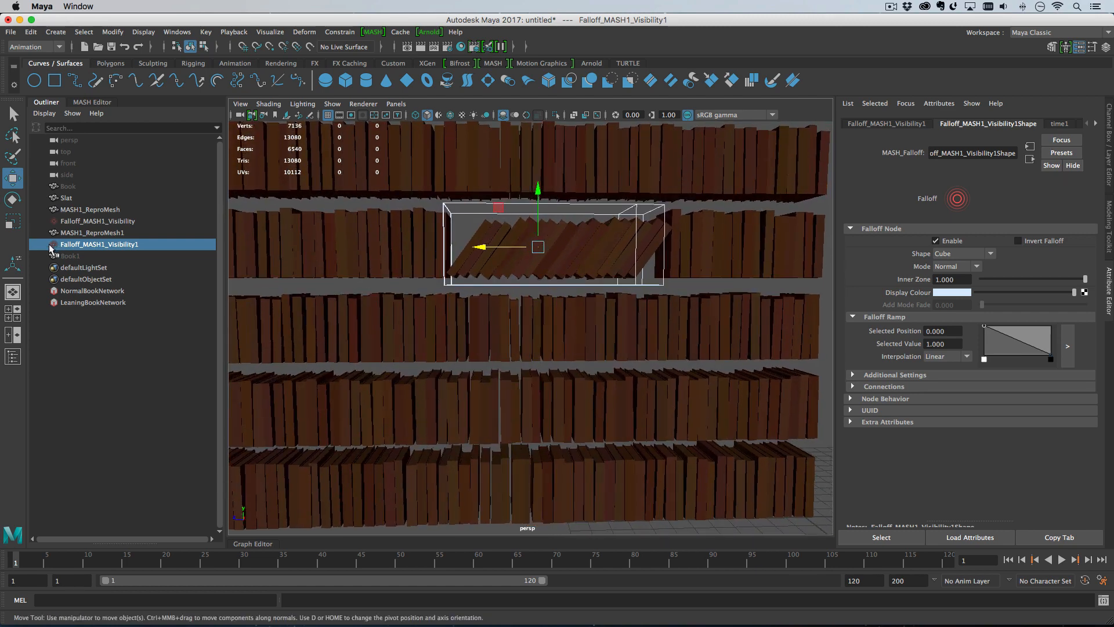
{"action": "left_click", "coordinate": [126, 223], "text": "super"}
{"action": "key", "text": "p"}
{"action": "left_click", "coordinate": [127, 223]}
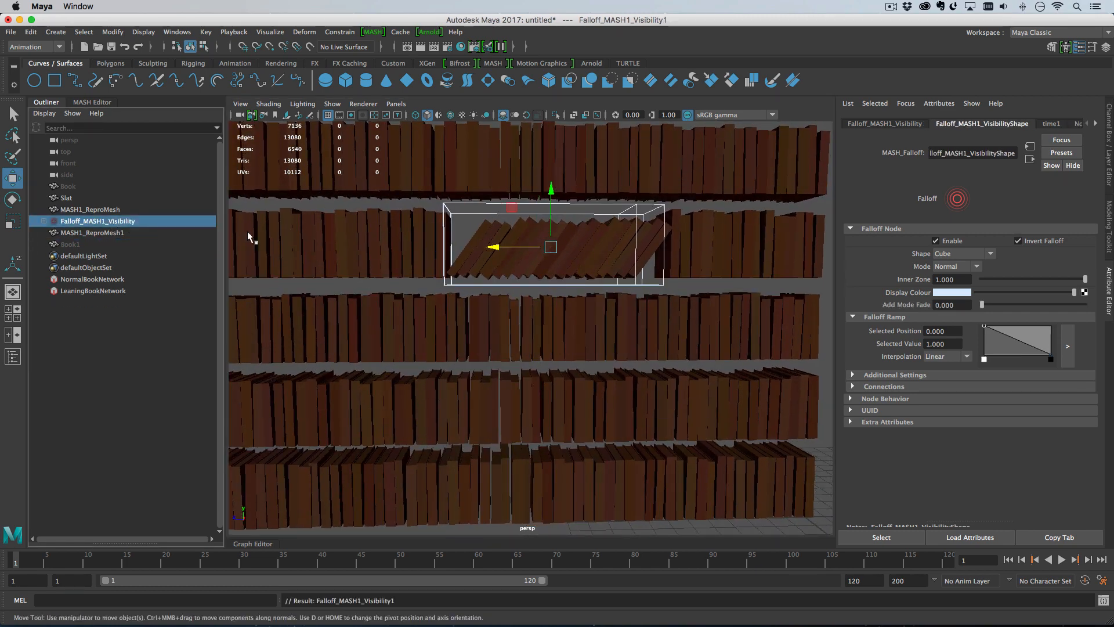
Try moving the parent falloff cube along and across the shelf rows, and undo the last move.
{"action": "left_click_drag", "start_coordinate": [495, 247], "coordinate": [470, 220]}
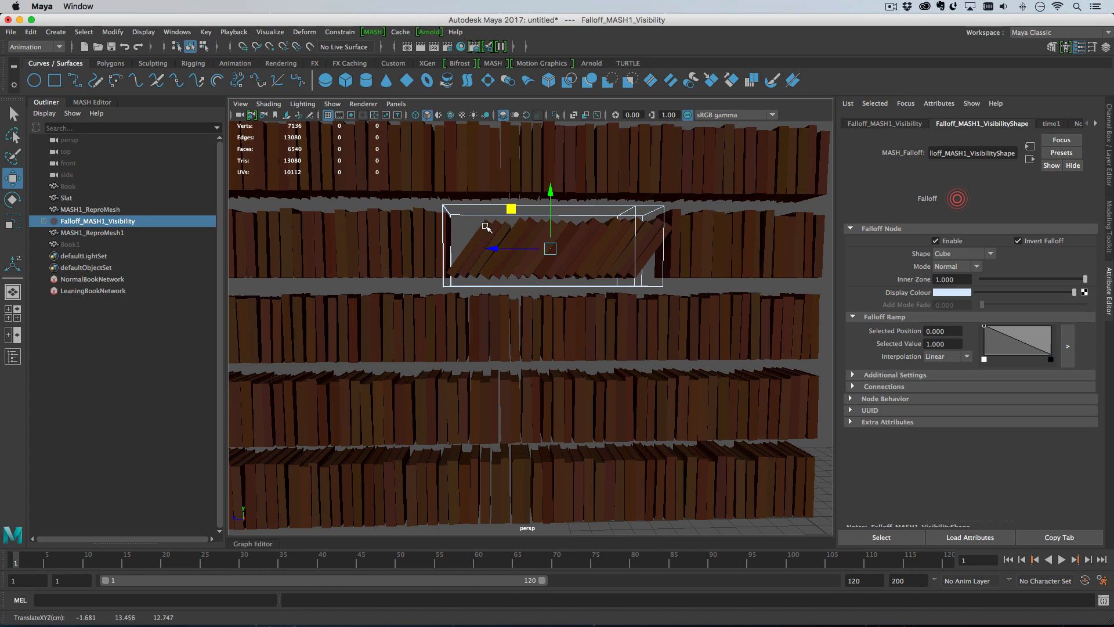
{"action": "key", "text": "z"}
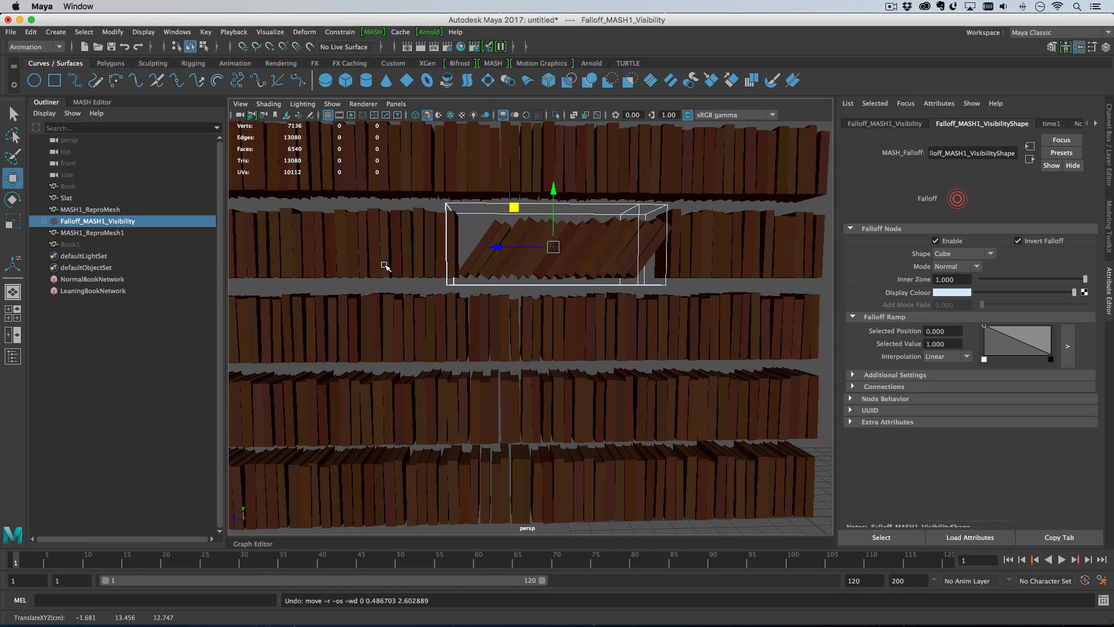
{"action": "right_click_drag", "start_coordinate": [636, 342], "coordinate": [566, 316], "text": "alt"}
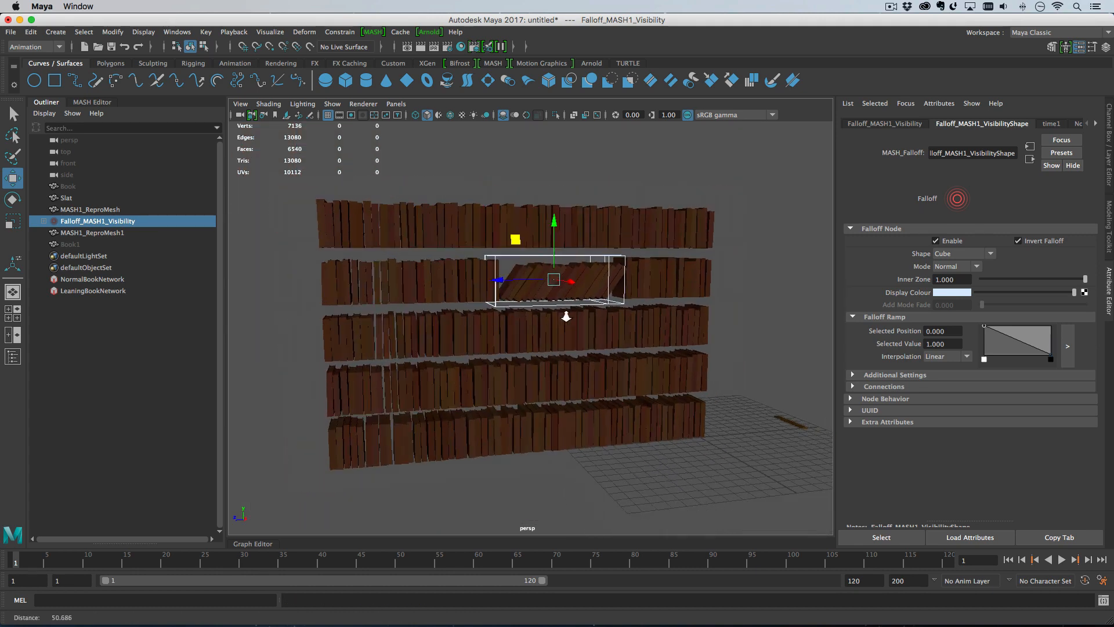
{"action": "left_click_drag", "start_coordinate": [566, 316], "coordinate": [591, 328], "text": "alt"}
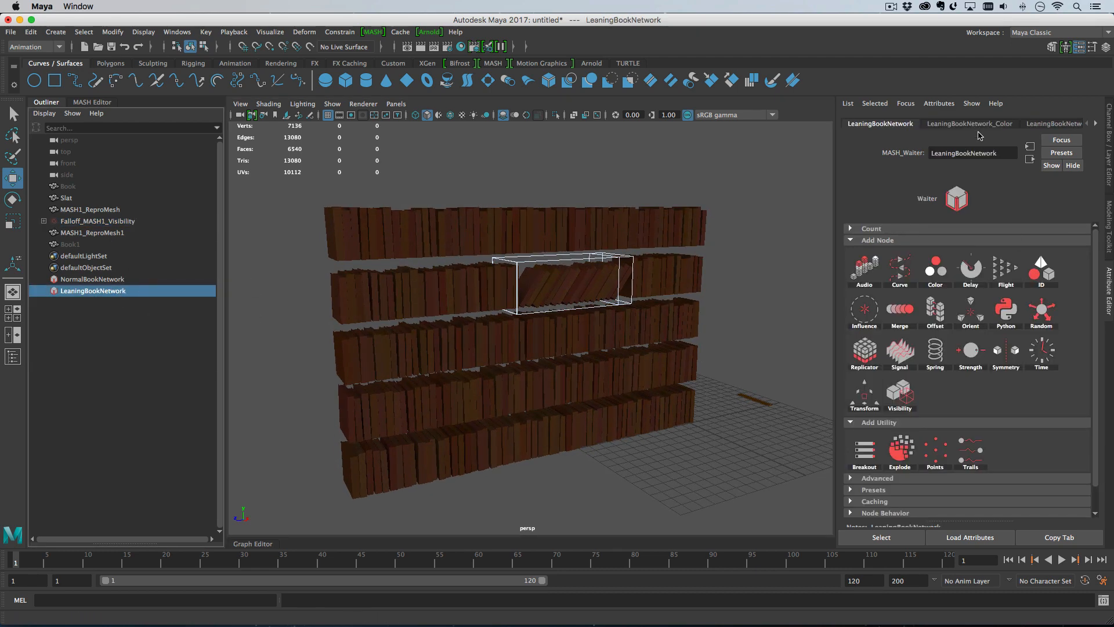
Set the LeaningBookNetwork Offset node's X position offset to -0.16.
{"action": "left_click", "coordinate": [92, 101]}
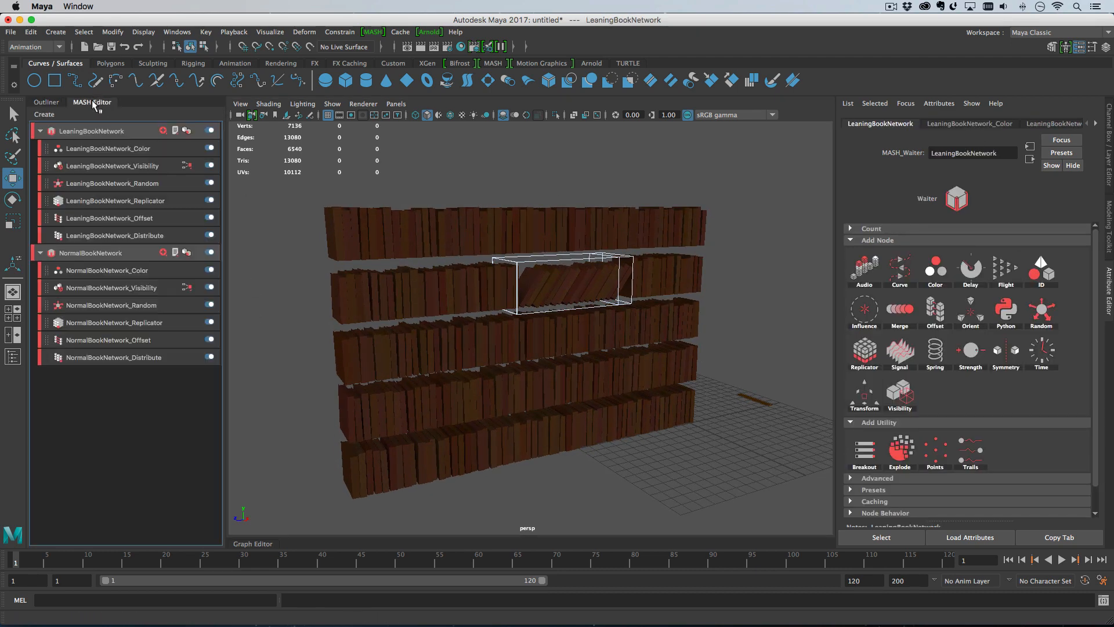
{"action": "left_click", "coordinate": [133, 217]}
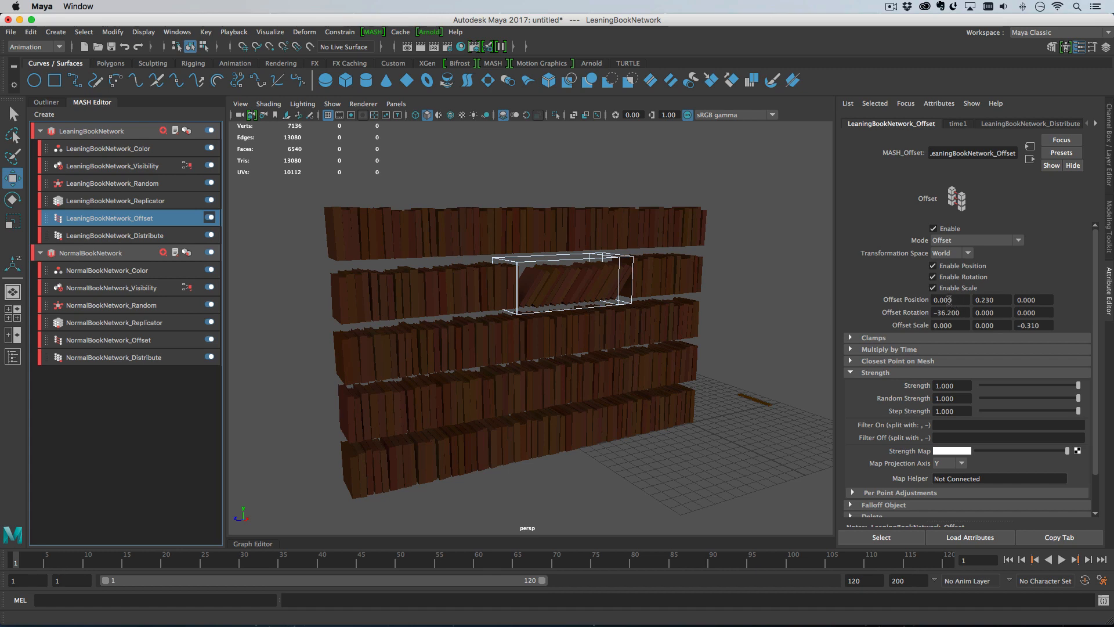
{"action": "left_click_drag", "start_coordinate": [951, 301], "coordinate": [939, 302], "text": "ctrl"}
{"action": "left_click_drag", "start_coordinate": [696, 297], "coordinate": [674, 291], "text": "alt"}
{"action": "right_click_drag", "start_coordinate": [673, 291], "coordinate": [707, 364], "text": "alt"}
{"action": "left_click_drag", "start_coordinate": [707, 365], "coordinate": [776, 366], "text": "alt"}
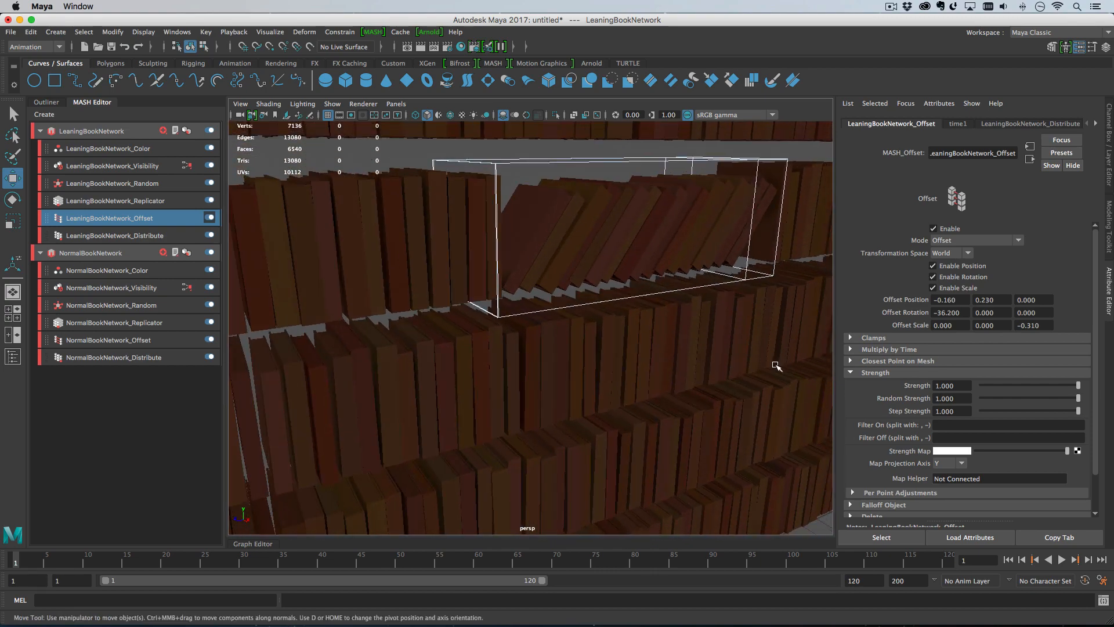
Set the LeaningBookNetwork Offset node's Z position offset to 0.04.
{"action": "right_click_drag", "start_coordinate": [776, 367], "coordinate": [644, 329], "text": "alt"}
{"action": "left_click_drag", "start_coordinate": [645, 329], "coordinate": [609, 321], "text": "alt"}
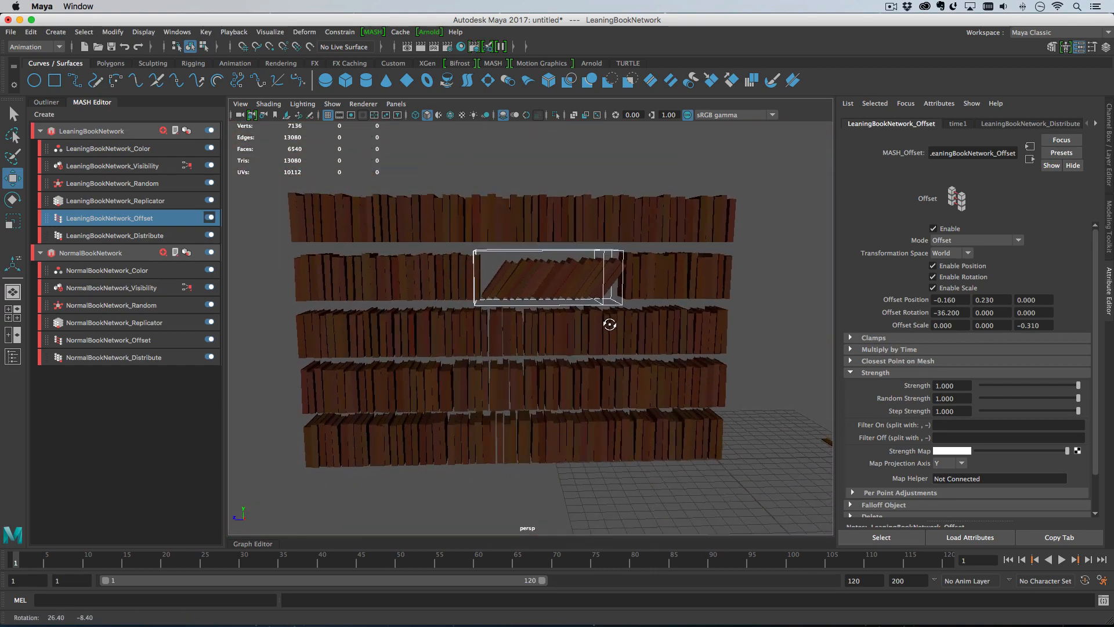
{"action": "right_click_drag", "start_coordinate": [609, 323], "coordinate": [673, 298], "text": "alt"}
{"action": "middle_click_drag", "start_coordinate": [673, 297], "coordinate": [621, 343], "text": "alt"}
{"action": "right_click_drag", "start_coordinate": [621, 342], "coordinate": [692, 355], "text": "alt"}
{"action": "left_click_drag", "start_coordinate": [691, 356], "coordinate": [709, 353], "text": "alt"}
{"action": "middle_click_drag", "start_coordinate": [708, 354], "coordinate": [731, 355], "text": "alt"}
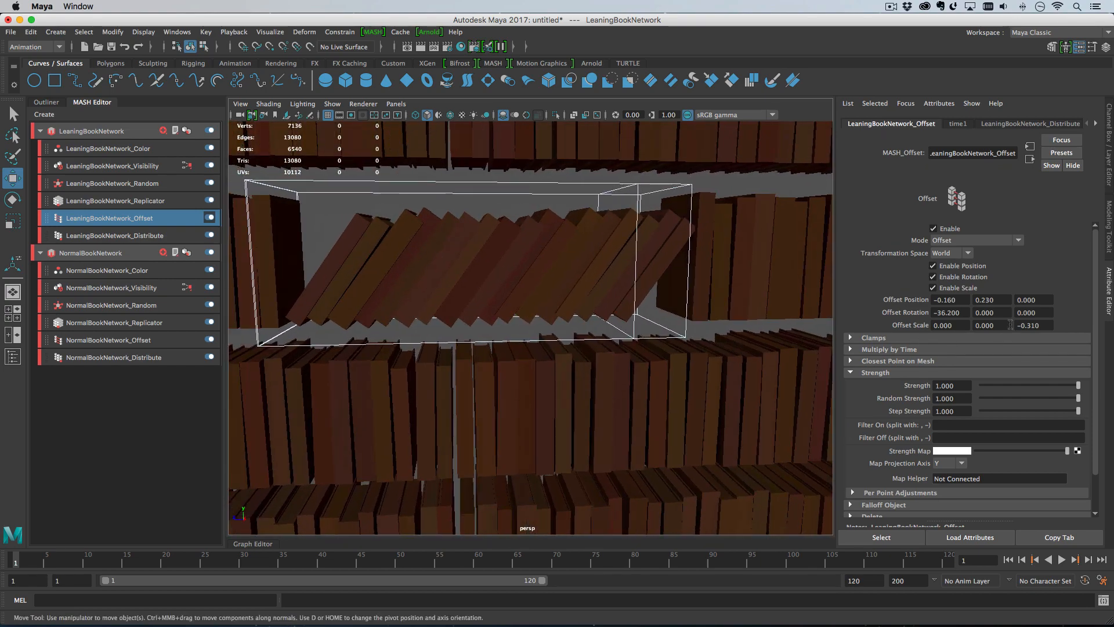
{"action": "left_click_drag", "start_coordinate": [1027, 300], "coordinate": [1030, 297], "text": "ctrl"}
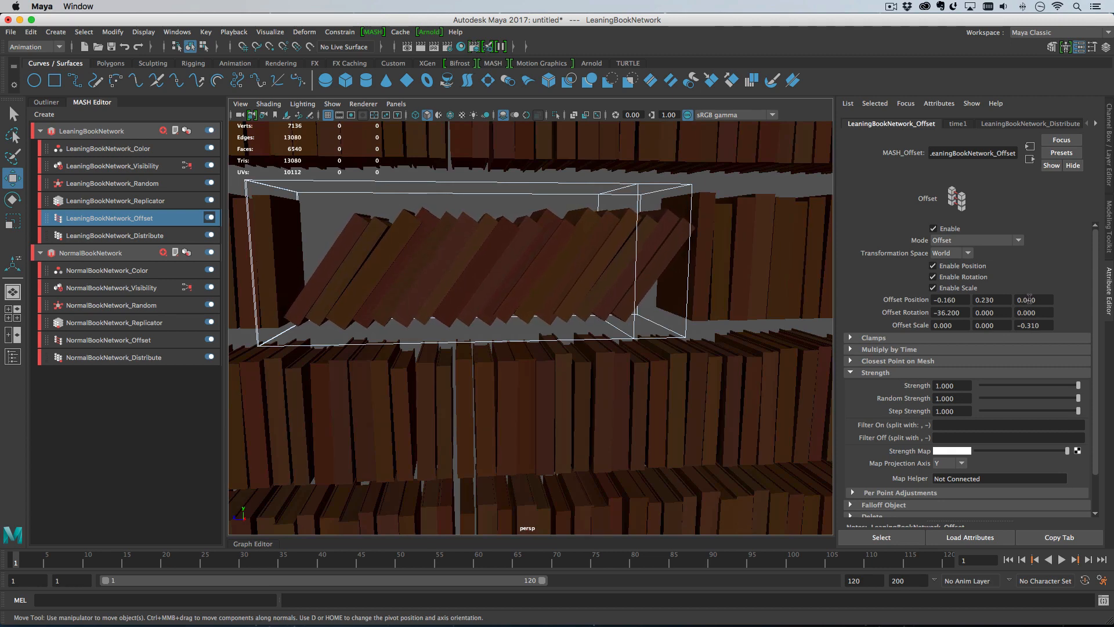
{"action": "right_click_drag", "start_coordinate": [806, 405], "coordinate": [559, 356], "text": "alt"}
{"action": "left_click_drag", "start_coordinate": [559, 356], "coordinate": [574, 363], "text": "alt"}
{"action": "right_click_drag", "start_coordinate": [575, 363], "coordinate": [530, 331], "text": "alt"}
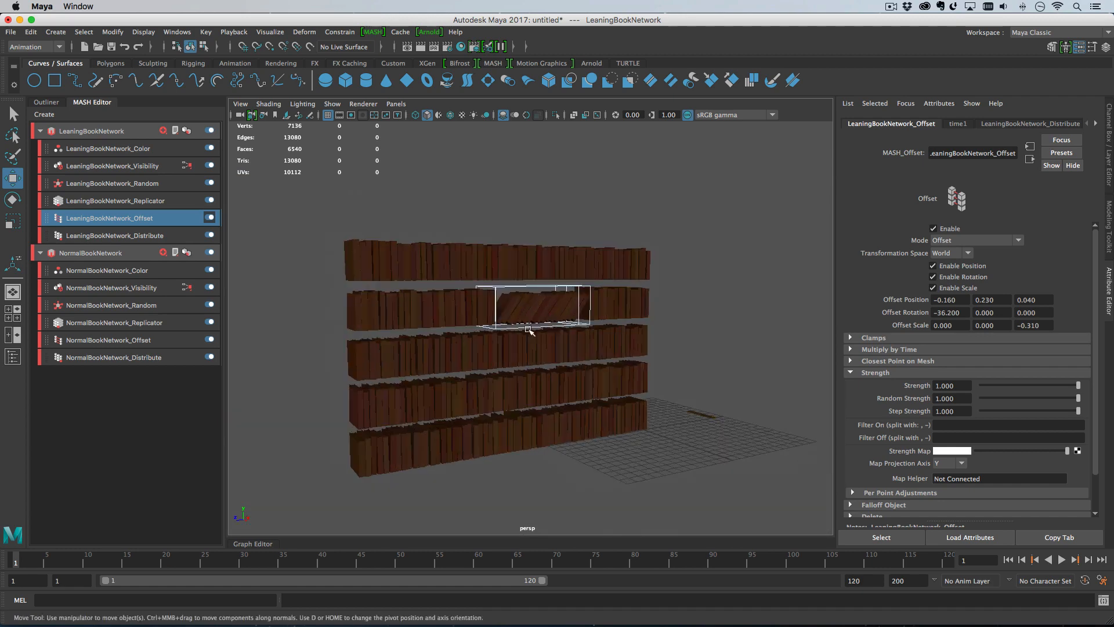
{"action": "left_click_drag", "start_coordinate": [566, 301], "coordinate": [502, 296], "text": "alt"}
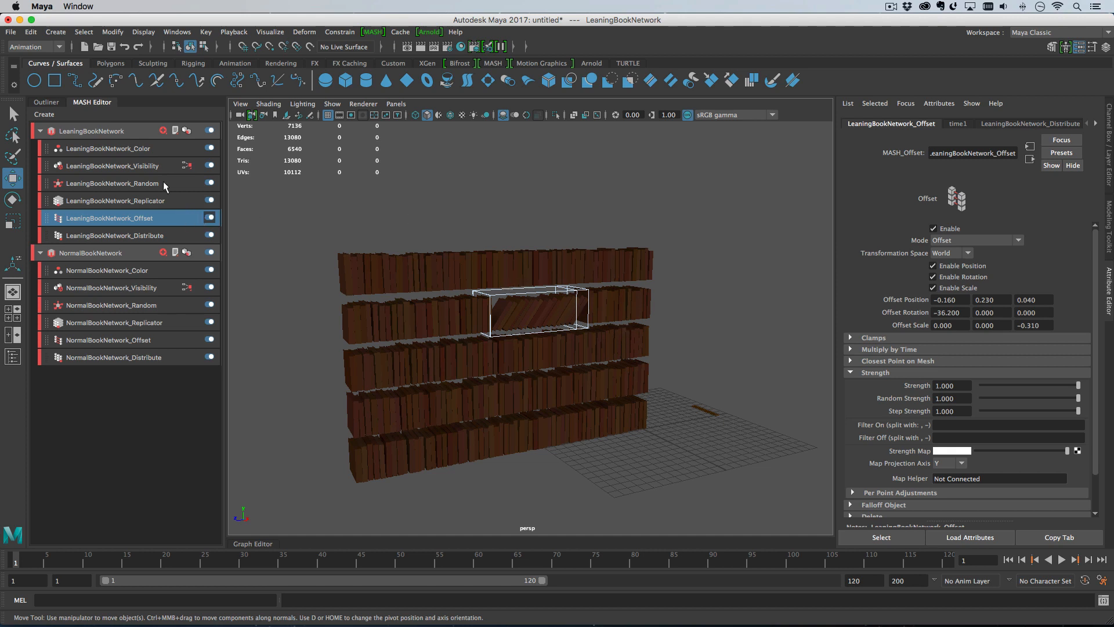
Try a dark blue from the color history on the LeaningBookNetwork Color node, and return to the dark brown.
{"action": "left_click", "coordinate": [148, 152]}
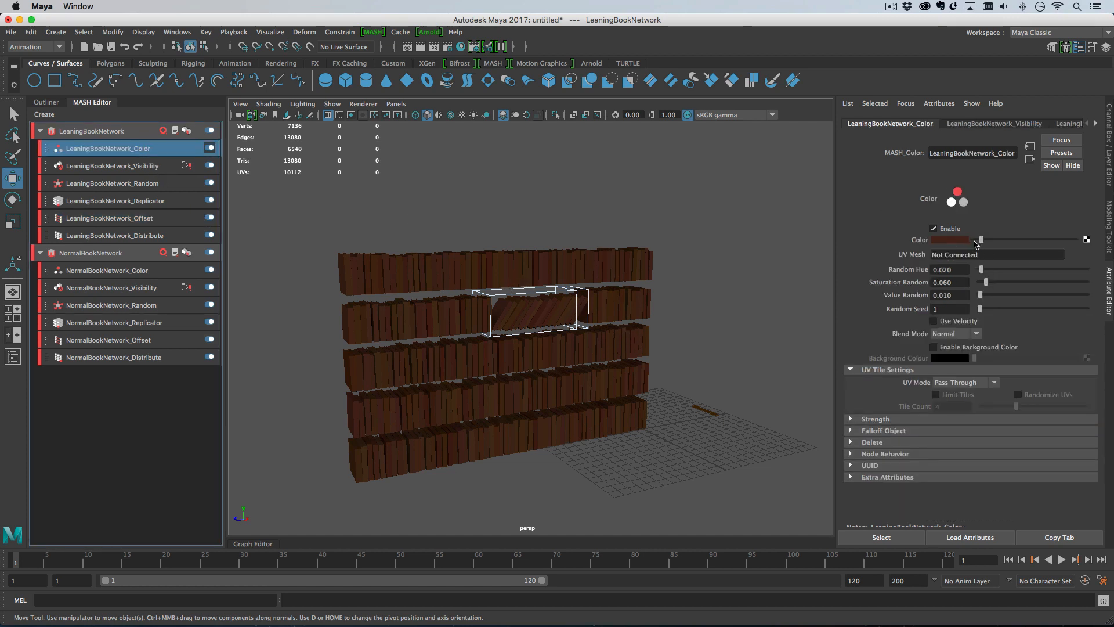
{"action": "left_click", "coordinate": [955, 240]}
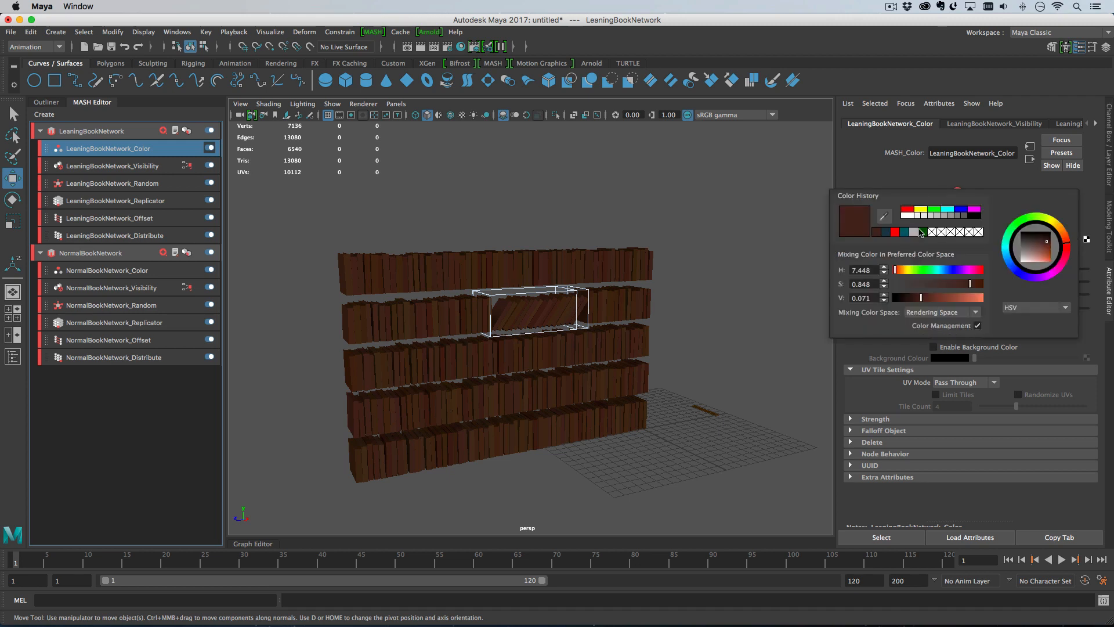
{"action": "left_click", "coordinate": [888, 232]}
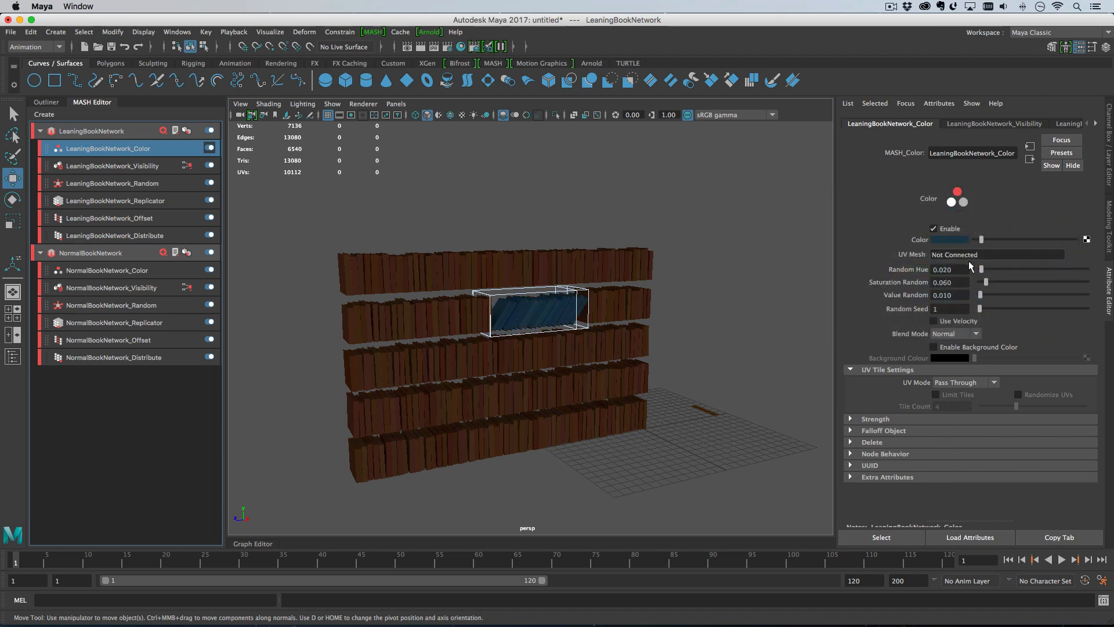
{"action": "left_click", "coordinate": [960, 240]}
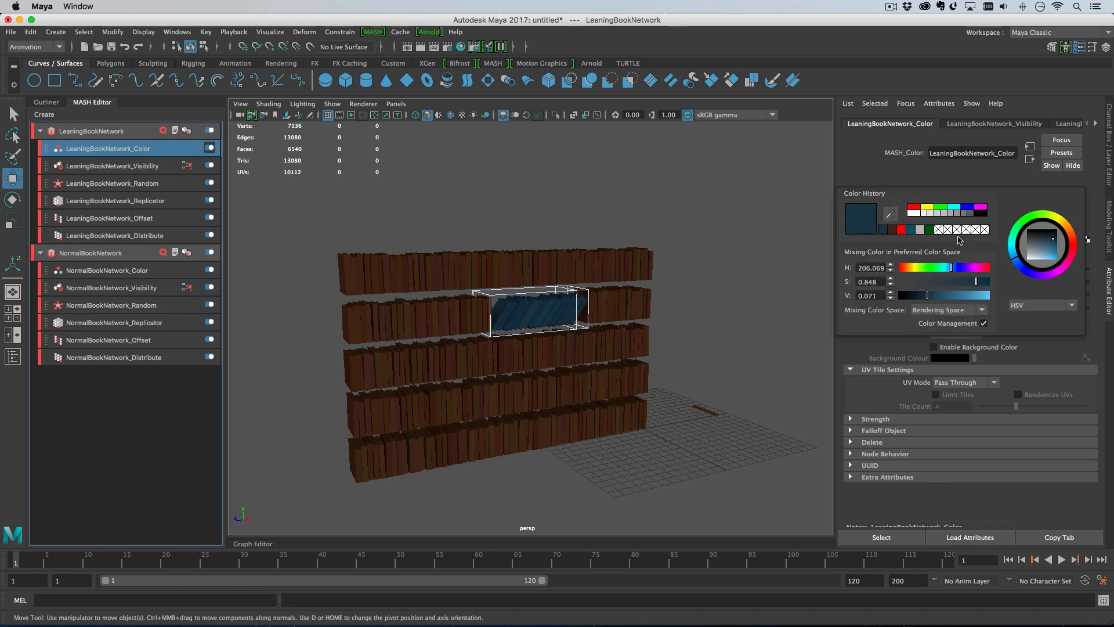
{"action": "left_click", "coordinate": [895, 234]}
Recolor the leaning books a muted dark blue with hue about 225.9, saturation 0.303 and value 0.046.
{"action": "left_click", "coordinate": [945, 243]}
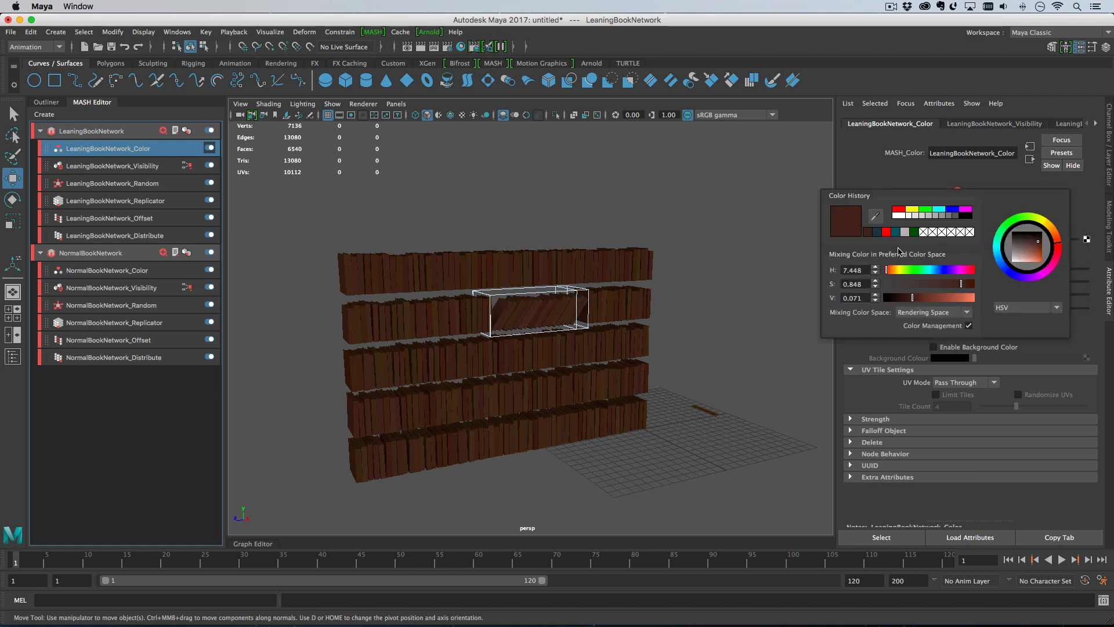
{"action": "left_click_drag", "start_coordinate": [887, 271], "coordinate": [942, 272]}
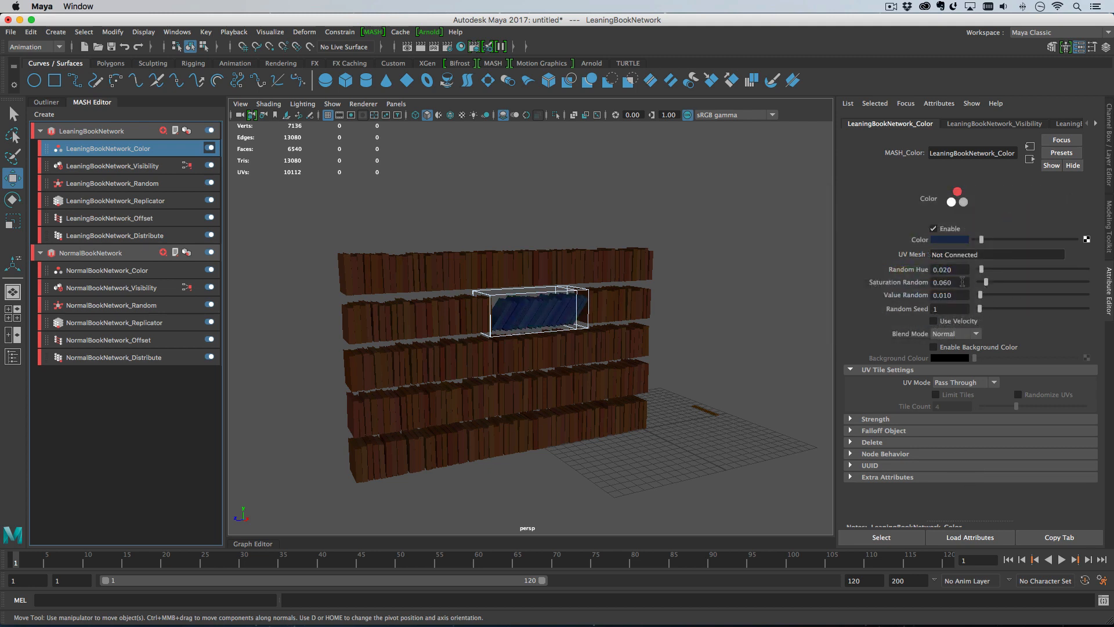
{"action": "left_click", "coordinate": [949, 240]}
{"action": "left_click_drag", "start_coordinate": [949, 290], "coordinate": [915, 283]}
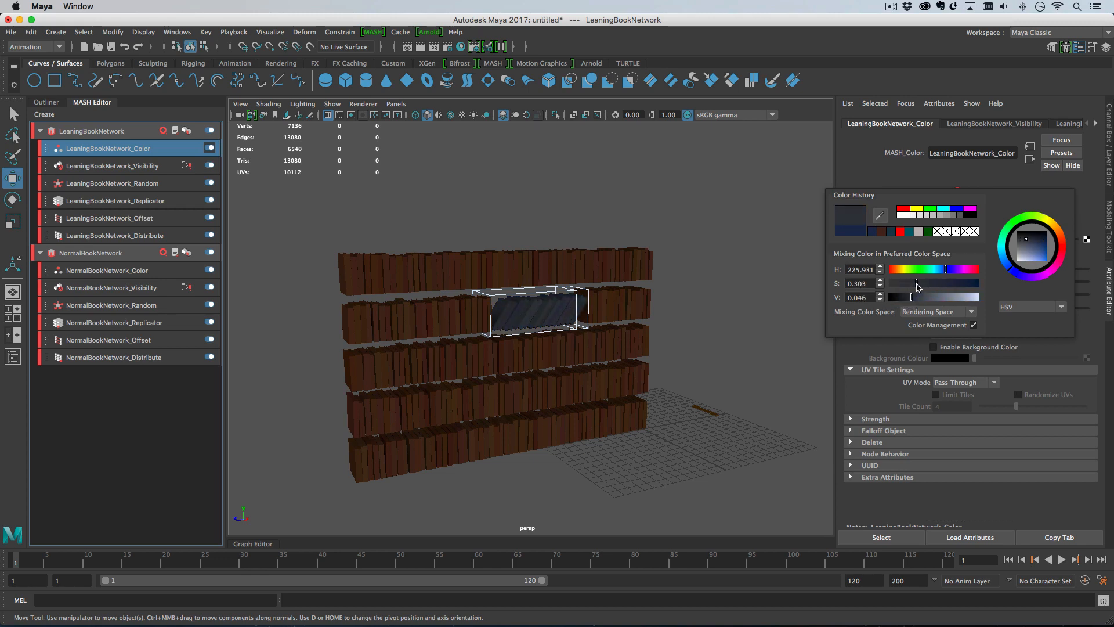
{"action": "mouse_move", "coordinate": [741, 349]}
{"action": "left_mouse_down", "text": "alt"}
{"action": "mouse_move", "coordinate": [727, 395]}
{"action": "mouse_move", "coordinate": [741, 385]}
{"action": "mouse_move", "coordinate": [726, 385]}
{"action": "mouse_move", "coordinate": [738, 370]}
{"action": "mouse_move", "coordinate": [749, 372]}
{"action": "mouse_move", "coordinate": [721, 352]}
{"action": "left_mouse_up", "text": "alt"}
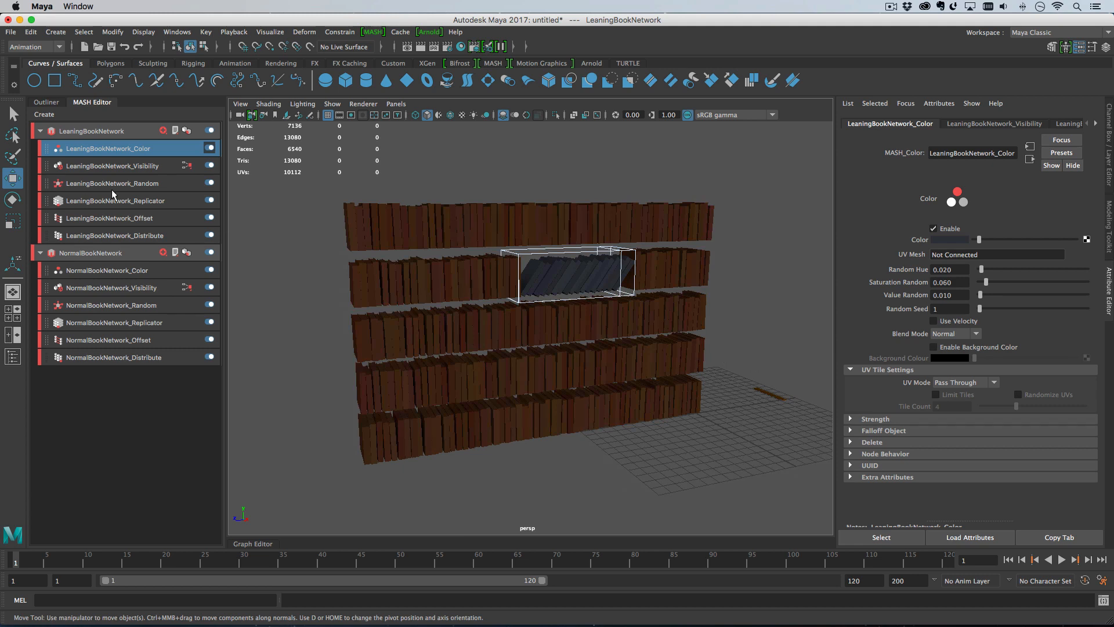
Create a MASH network from the Slat mesh and rename it ShelvesNetwork.
{"action": "left_click", "coordinate": [93, 131]}
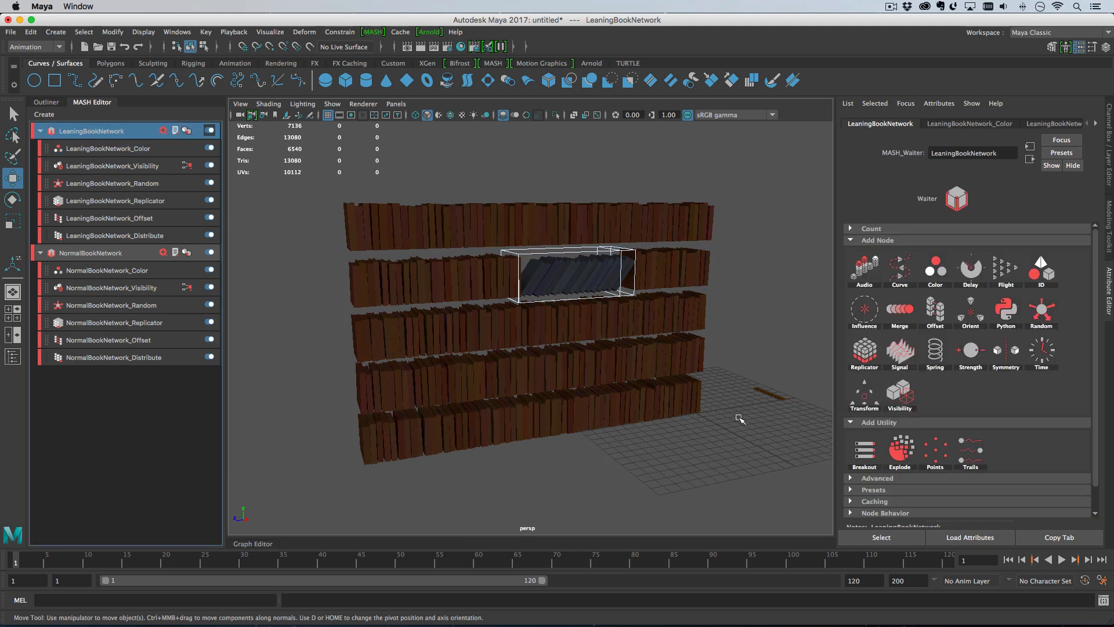
{"action": "left_click", "coordinate": [772, 395]}
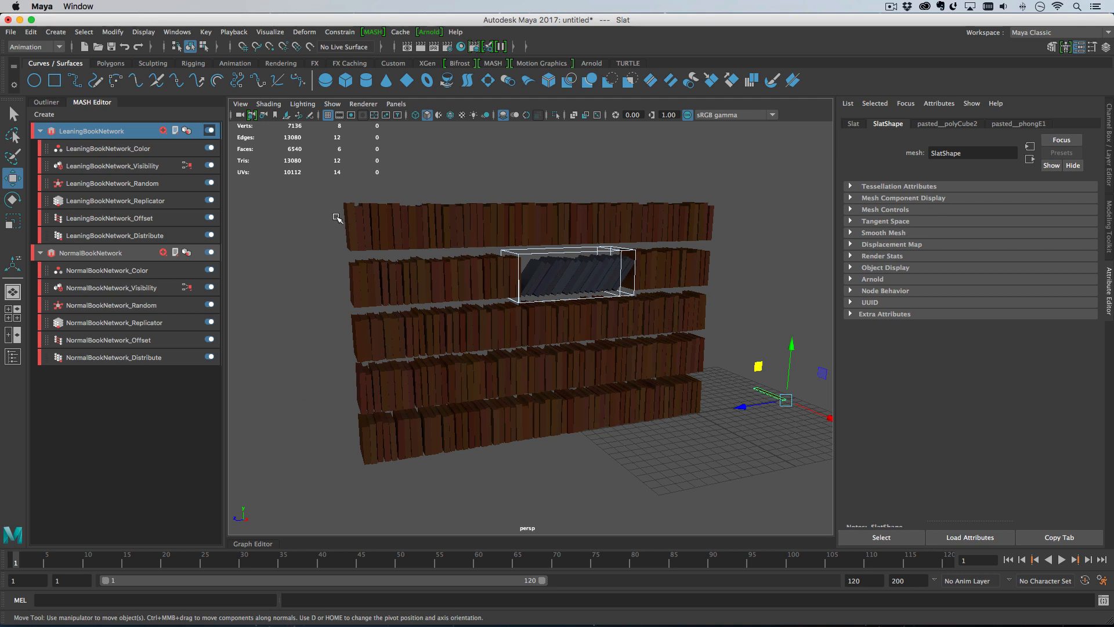
{"action": "left_click", "coordinate": [51, 116]}
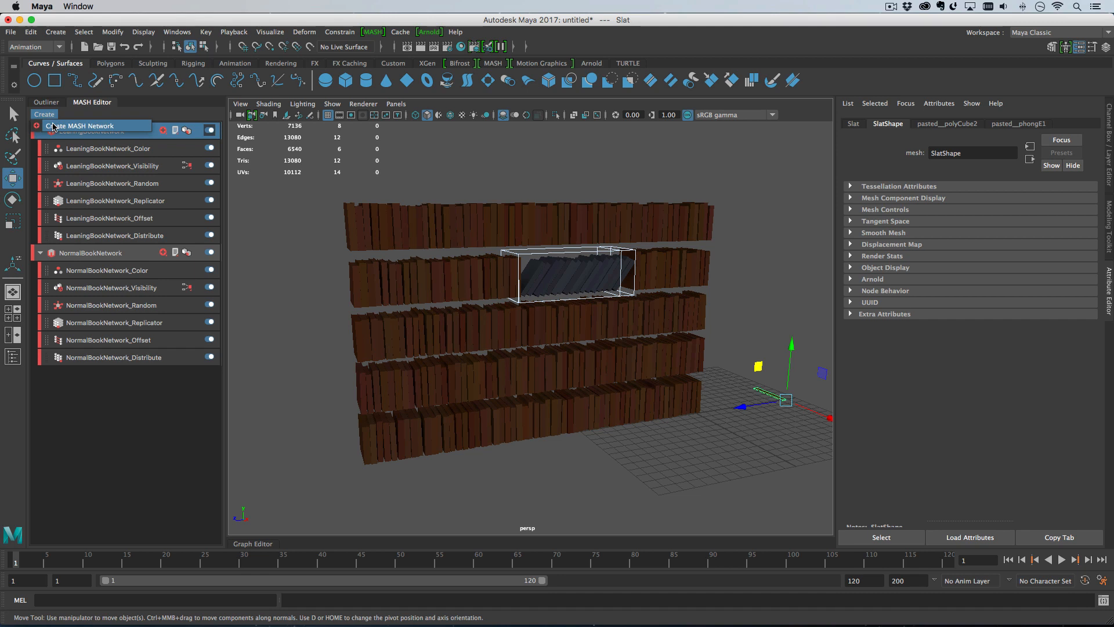
{"action": "left_click", "coordinate": [53, 127]}
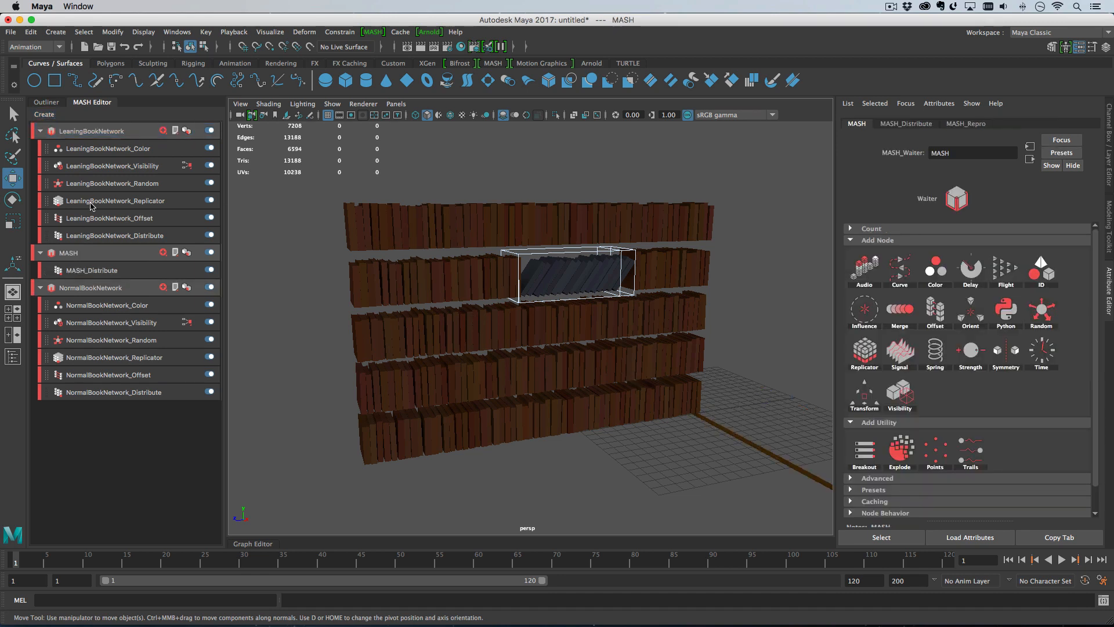
{"action": "double_click", "coordinate": [66, 253]}
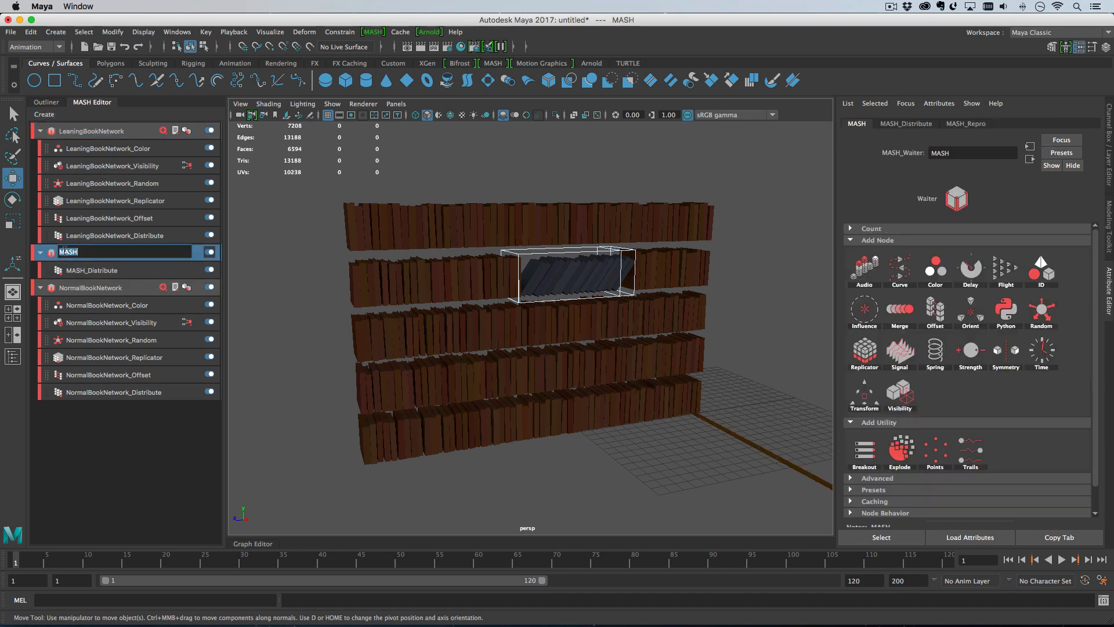
{"action": "type", "text": "ShelvesNetwork"}
{"action": "key", "text": "Return"}
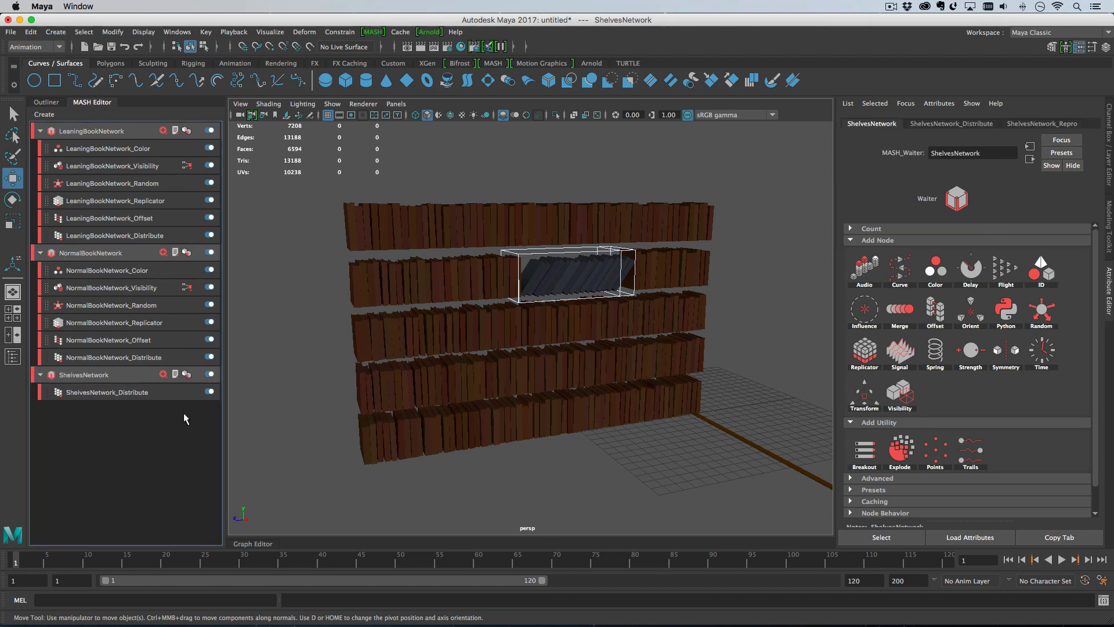
Set the ShelvesNetwork Distribute node to 1 point with an X distance of 0.
{"action": "left_click", "coordinate": [952, 123]}
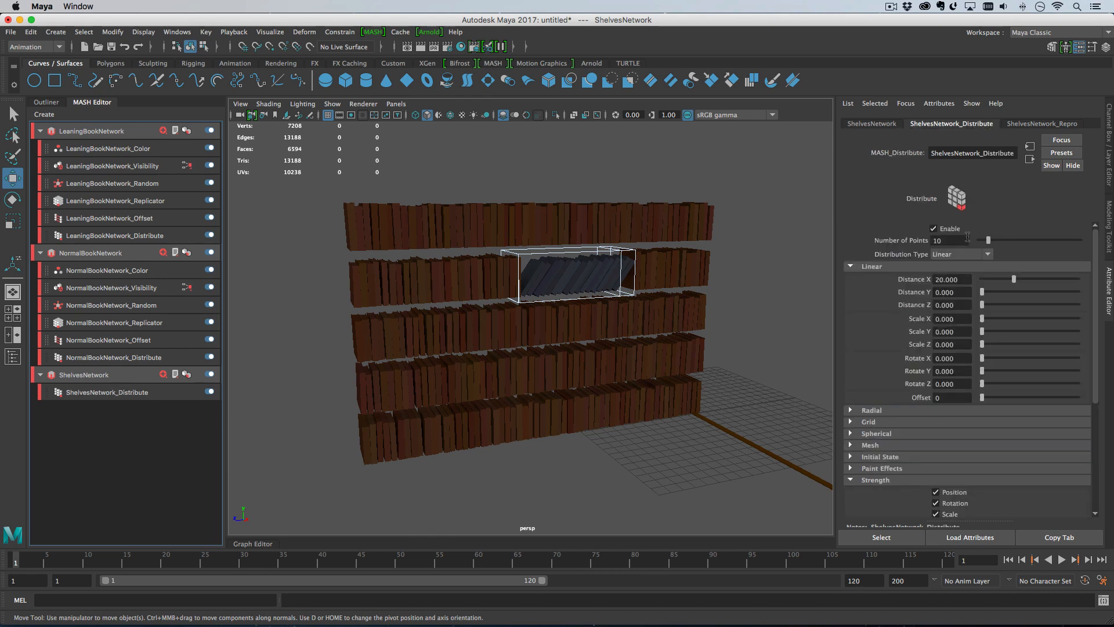
{"action": "left_click_drag", "start_coordinate": [958, 244], "coordinate": [897, 242]}
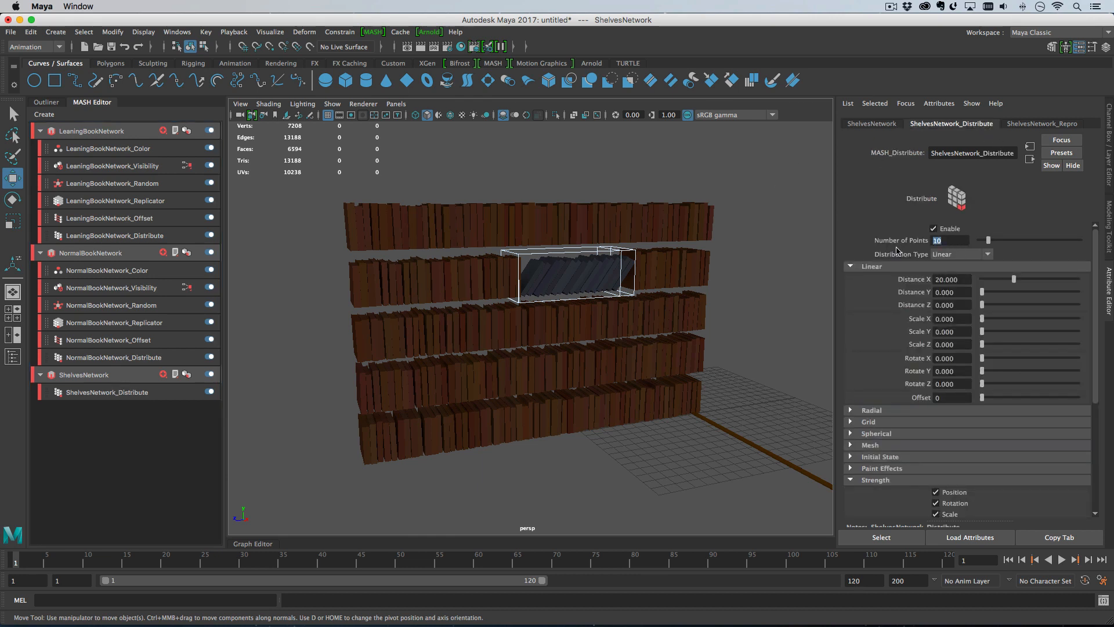
{"action": "type", "text": "1"}
{"action": "key", "text": "Return"}
{"action": "left_click_drag", "start_coordinate": [934, 279], "coordinate": [903, 286]}
{"action": "type", "text": "0"}
{"action": "key", "text": "Return"}
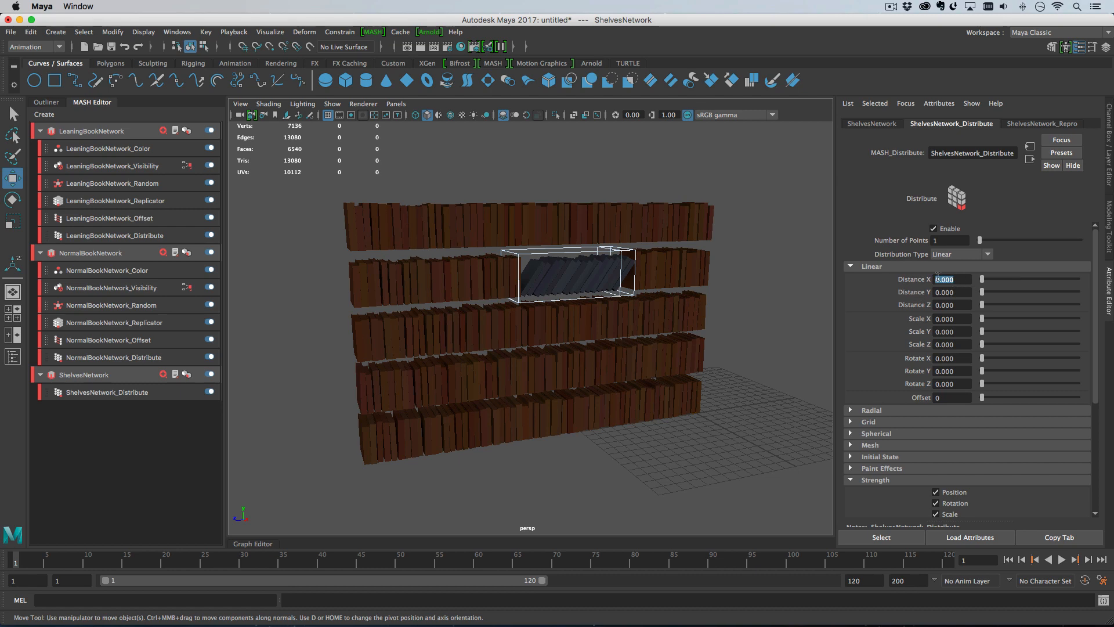
Examine the single slat beneath the lowest row of books from close up and from the other side of the bookshelf.
{"action": "left_click_drag", "start_coordinate": [720, 349], "coordinate": [667, 361], "text": "alt"}
{"action": "right_click_drag", "start_coordinate": [667, 361], "coordinate": [726, 393], "text": "alt"}
{"action": "middle_click_drag", "start_coordinate": [726, 393], "coordinate": [751, 343], "text": "alt"}
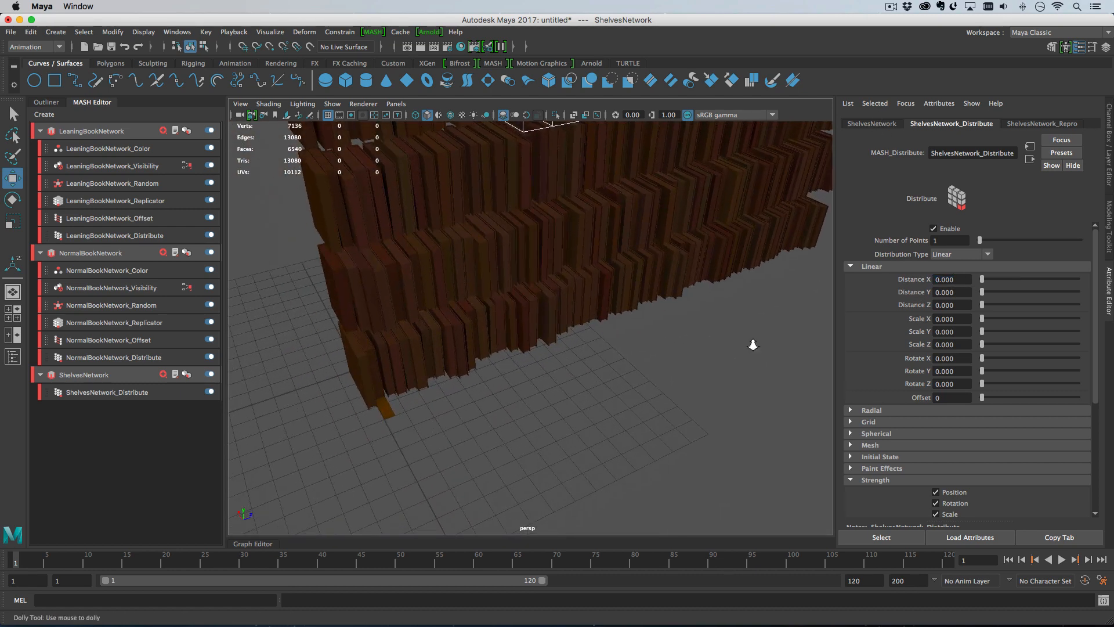
{"action": "scroll", "coordinate": [700, 372], "scroll_direction": "up", "scroll_amount": 3}
{"action": "left_click", "coordinate": [331, 430]}
{"action": "left_click_drag", "start_coordinate": [349, 423], "coordinate": [403, 400], "text": "alt"}
{"action": "scroll", "coordinate": [403, 400], "scroll_direction": "down", "scroll_amount": 3}
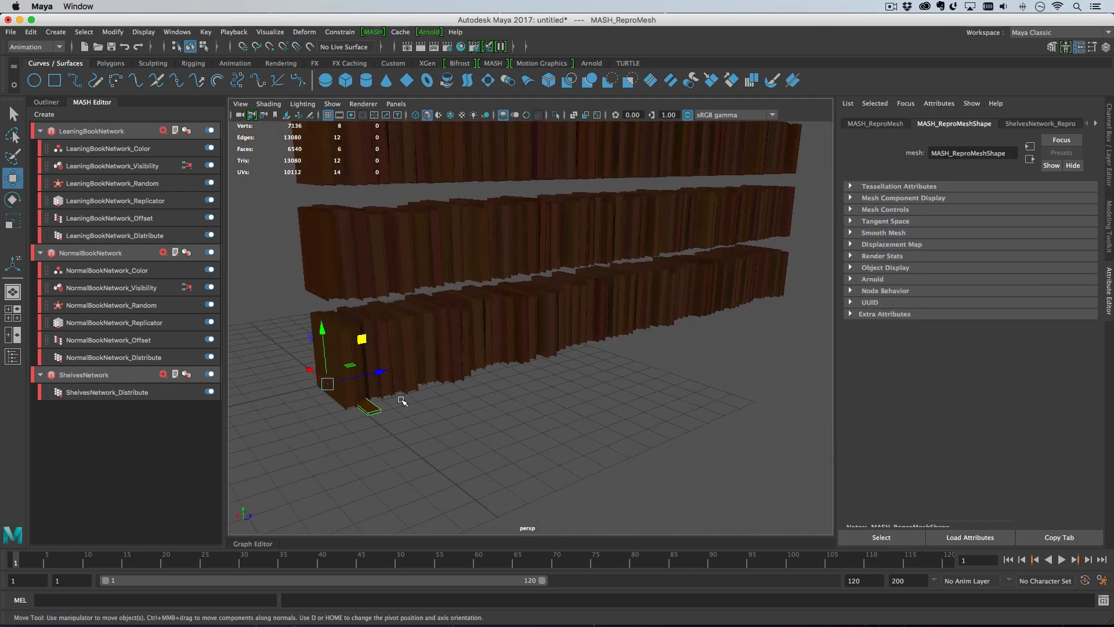
{"action": "middle_click_drag", "start_coordinate": [403, 400], "coordinate": [403, 495], "text": "alt"}
{"action": "scroll", "coordinate": [436, 461], "scroll_direction": "down", "scroll_amount": 4}
{"action": "middle_click_drag", "start_coordinate": [520, 459], "coordinate": [464, 468], "text": "alt"}
{"action": "right_click_drag", "start_coordinate": [465, 468], "coordinate": [480, 469], "text": "alt"}
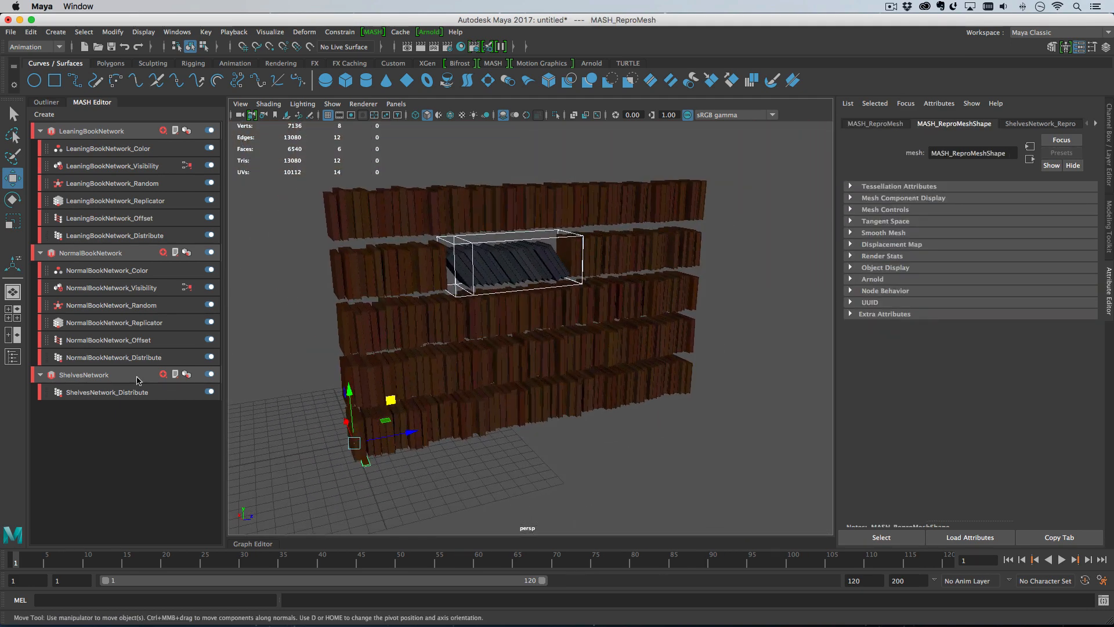
{"action": "left_click", "coordinate": [167, 377]}
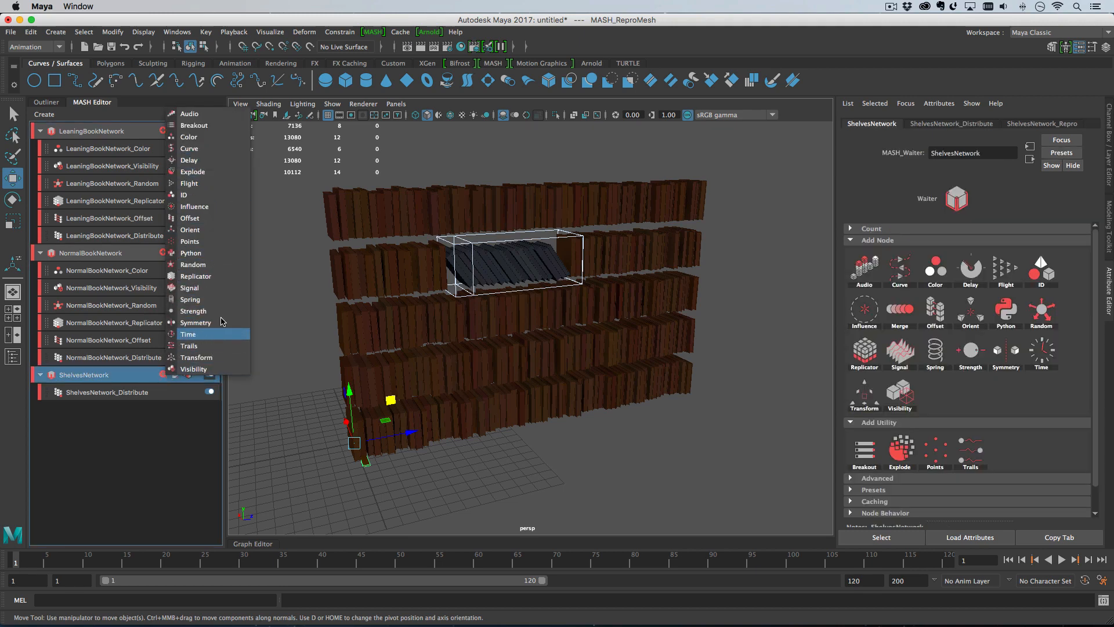
{"action": "left_click", "coordinate": [225, 243]}
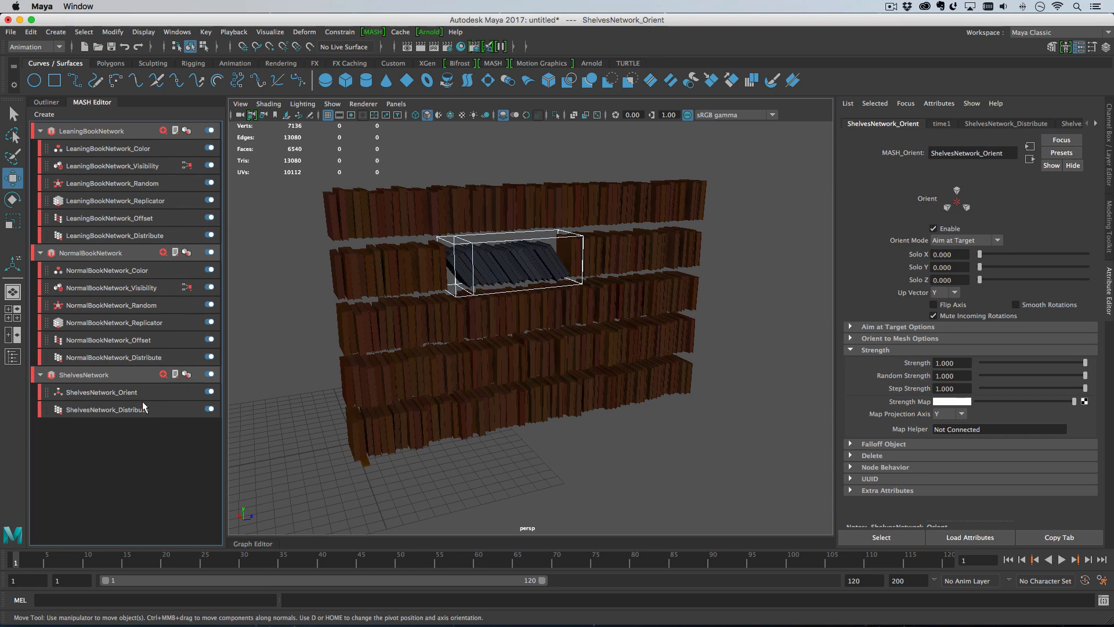
{"action": "key", "text": "ctrl+z"}
Add an Offset node to ShelvesNetwork and set its Z scale offset to 60.
{"action": "left_click", "coordinate": [164, 376]}
{"action": "left_click", "coordinate": [231, 217]}
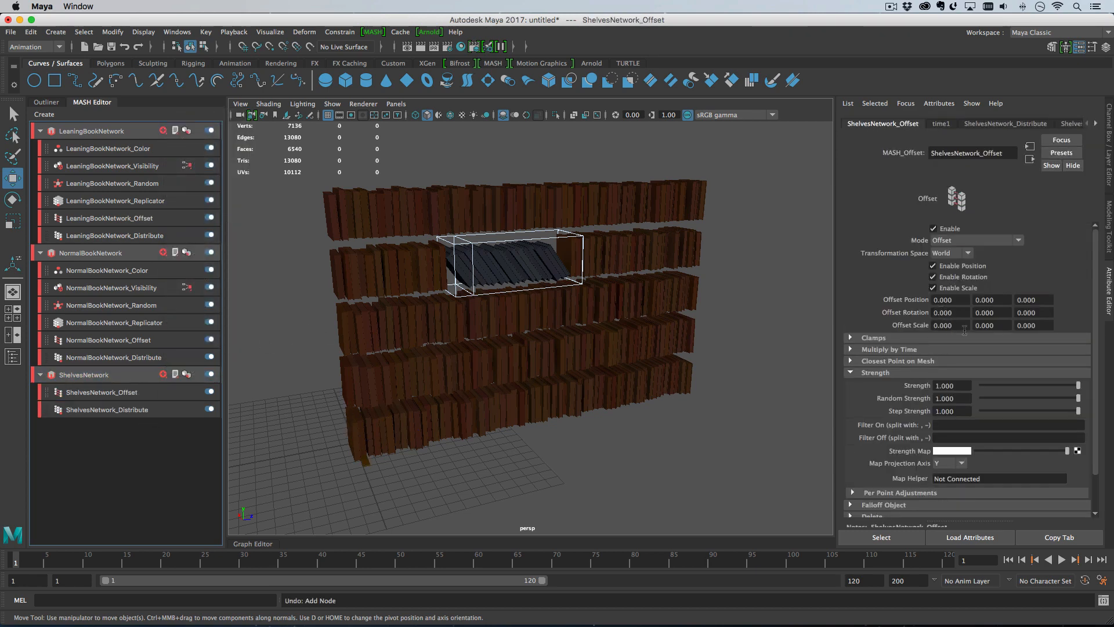
{"action": "left_click_drag", "start_coordinate": [1020, 327], "coordinate": [1051, 326], "text": "ctrl"}
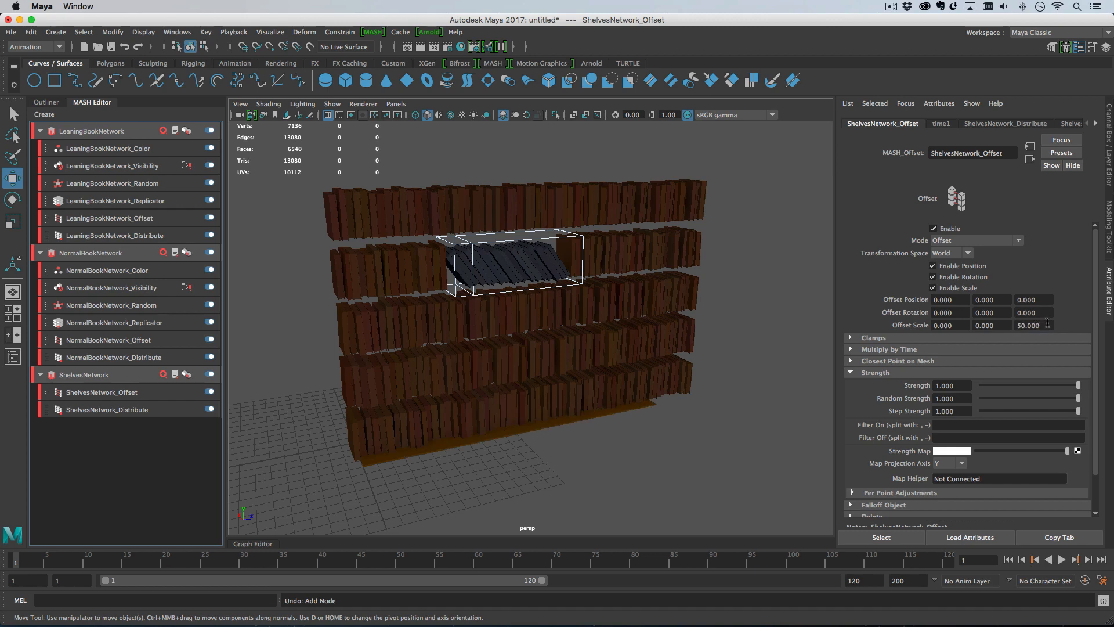
{"action": "double_click", "coordinate": [1045, 325]}
{"action": "type", "text": "60"}
{"action": "key", "text": "Return"}
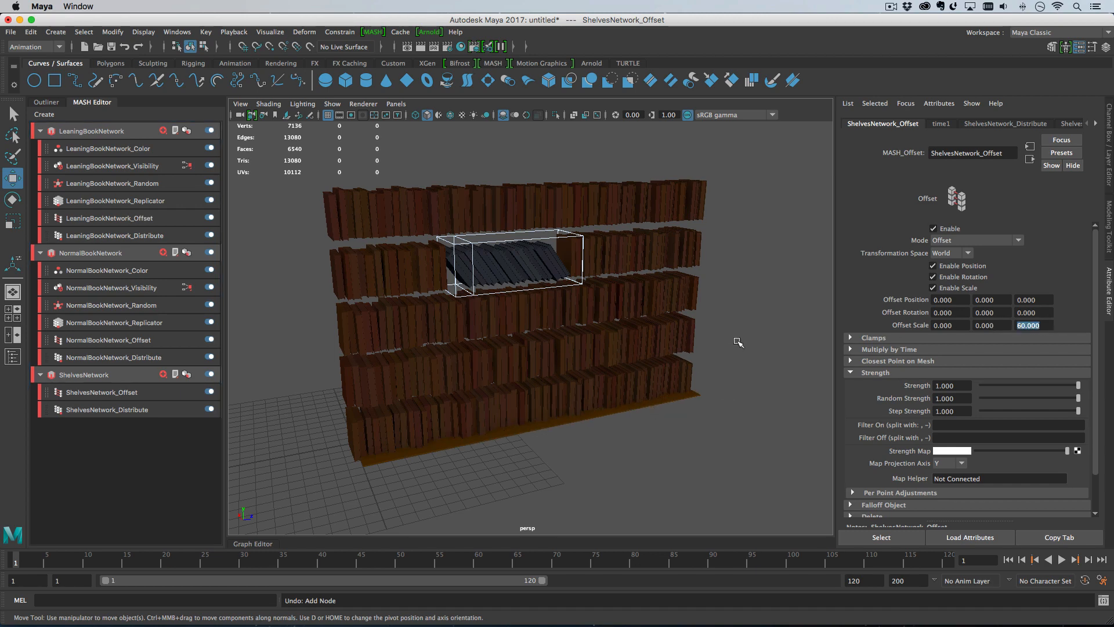
Set the ShelvesNetwork Offset node's position offset to 0.46 in X and -0.59 in Z to align the shelf under the books.
{"action": "left_click_drag", "start_coordinate": [738, 343], "coordinate": [702, 363], "text": "alt"}
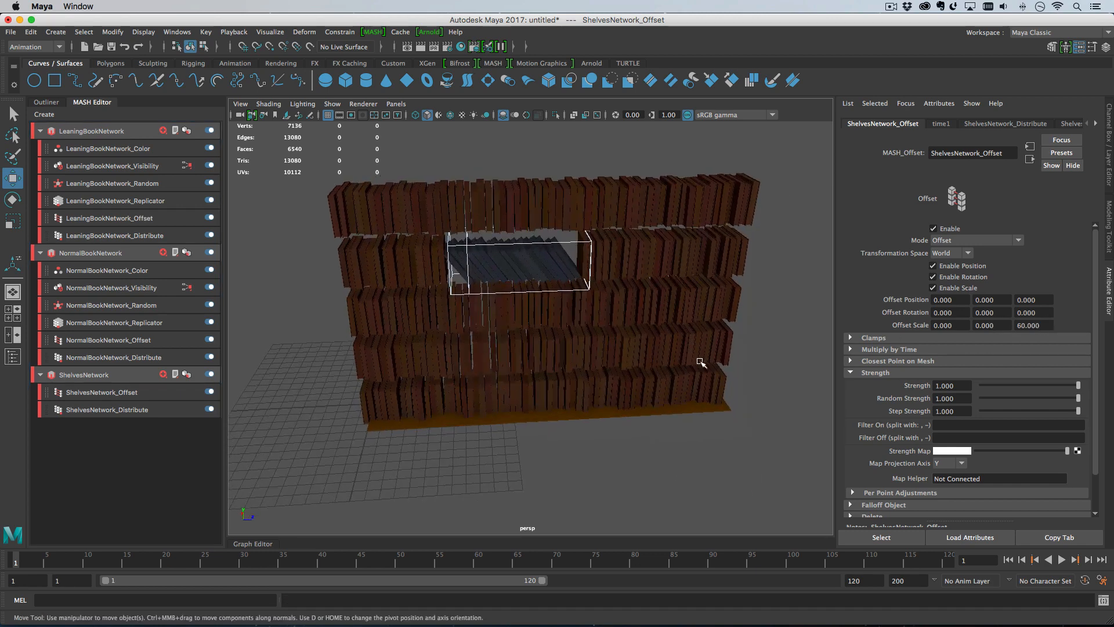
{"action": "left_click_drag", "start_coordinate": [676, 414], "coordinate": [684, 398], "text": "alt"}
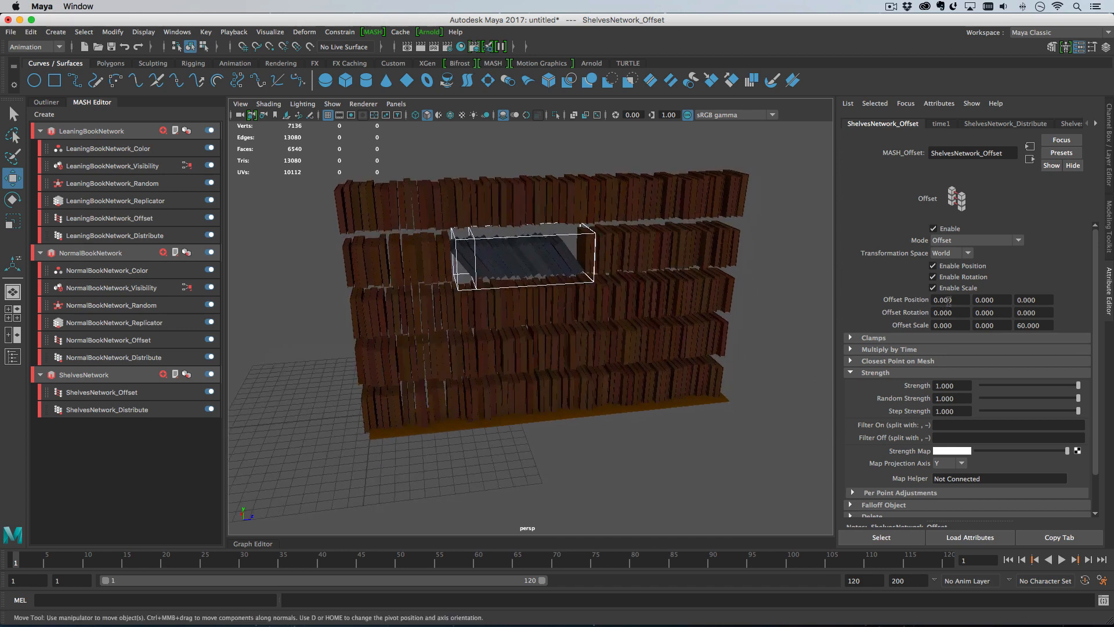
{"action": "mouse_move", "coordinate": [949, 300]}
{"action": "left_mouse_down", "text": "ctrl"}
{"action": "mouse_move", "coordinate": [924, 300]}
{"action": "mouse_move", "coordinate": [940, 299]}
{"action": "left_mouse_up", "text": "ctrl"}
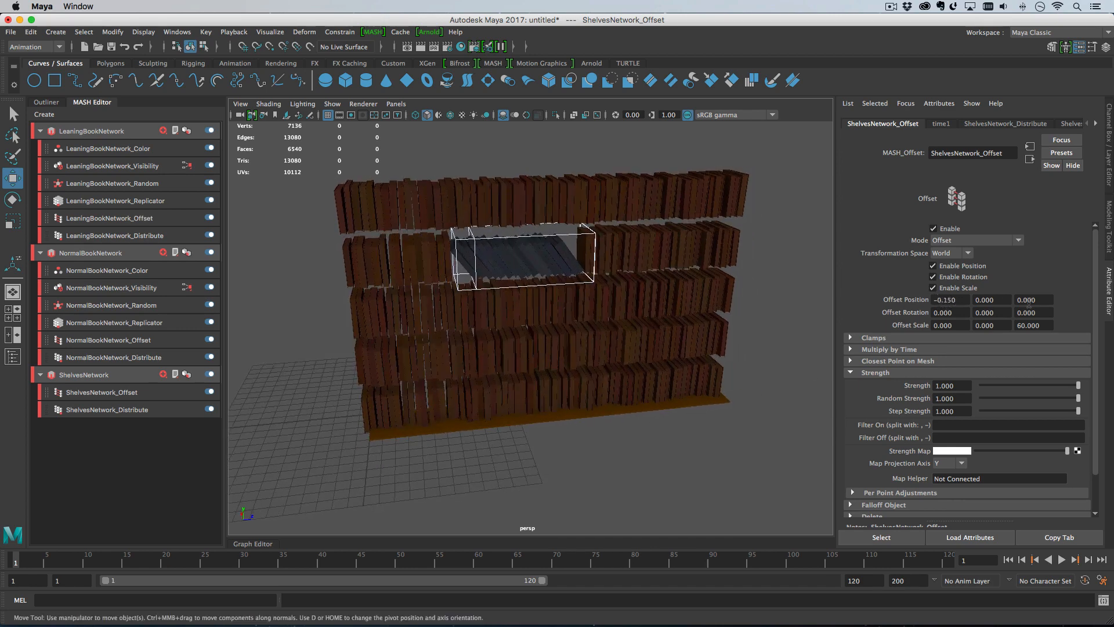
{"action": "left_click_drag", "start_coordinate": [1028, 301], "coordinate": [1015, 303], "text": "ctrl"}
{"action": "left_click_drag", "start_coordinate": [942, 301], "coordinate": [977, 301], "text": "ctrl"}
{"action": "left_click_drag", "start_coordinate": [722, 361], "coordinate": [797, 348], "text": "alt"}
{"action": "left_click_drag", "start_coordinate": [464, 519], "coordinate": [535, 510], "text": "alt"}
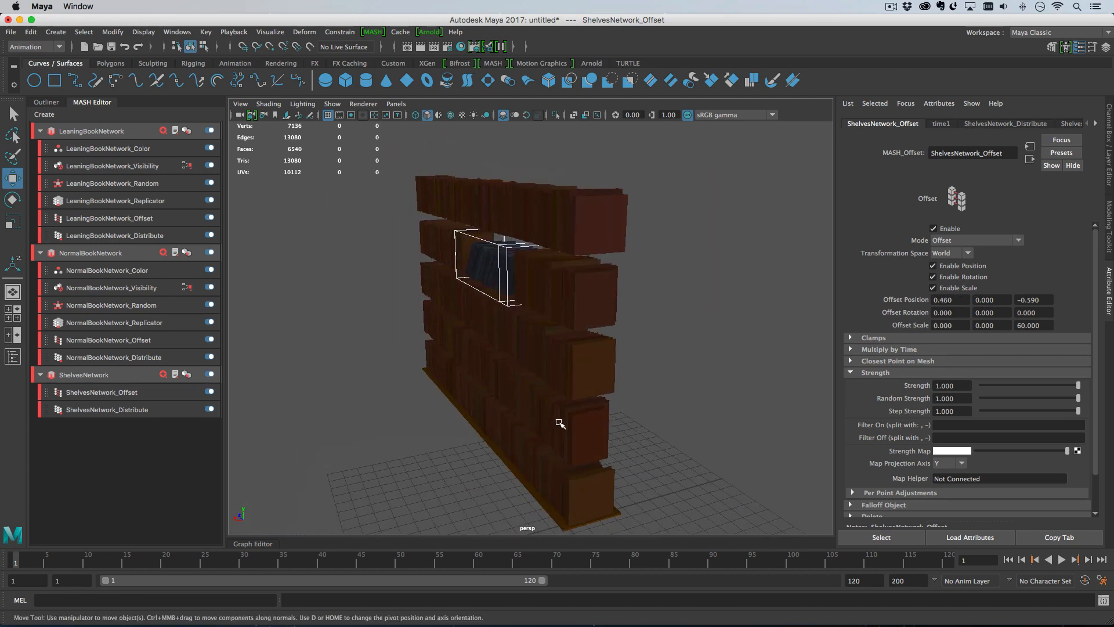
{"action": "left_click_drag", "start_coordinate": [562, 423], "coordinate": [292, 368], "text": "alt"}
Try centering the pivot of the unhidden Slat mesh and hide the mesh again.
{"action": "left_click", "coordinate": [44, 102]}
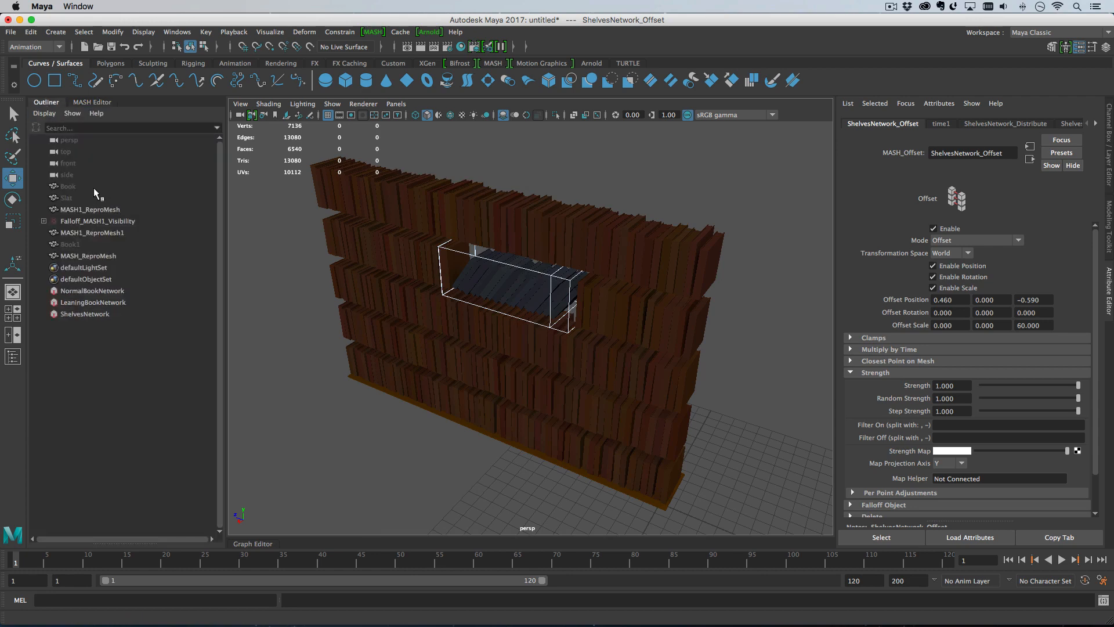
{"action": "left_click", "coordinate": [92, 197]}
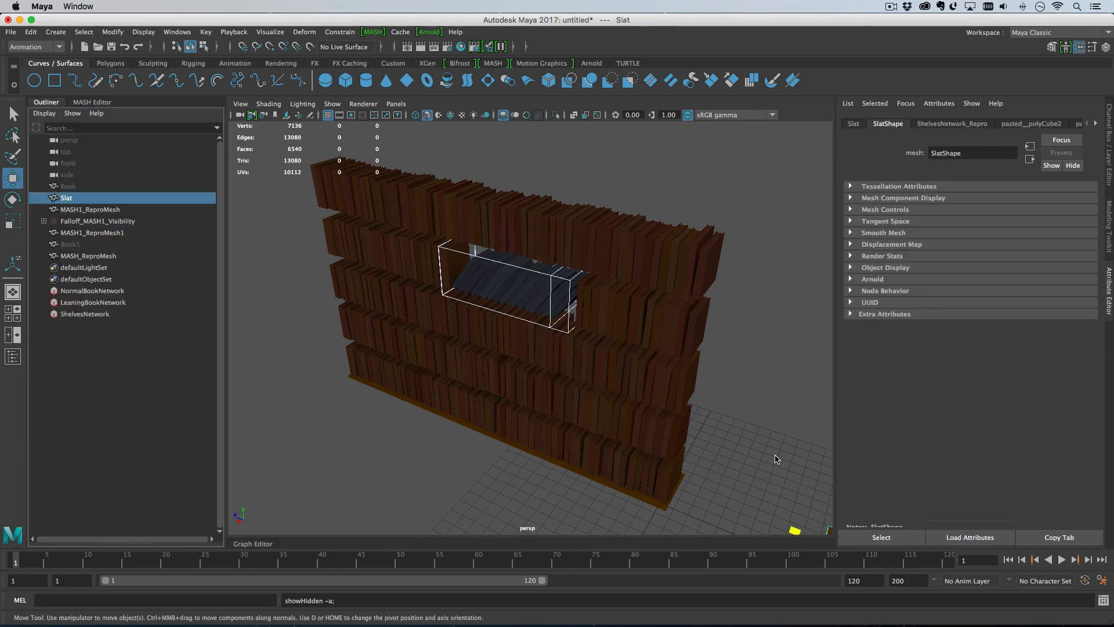
{"action": "key", "text": "f"}
{"action": "scroll", "coordinate": [572, 427], "scroll_direction": "down", "scroll_amount": 3}
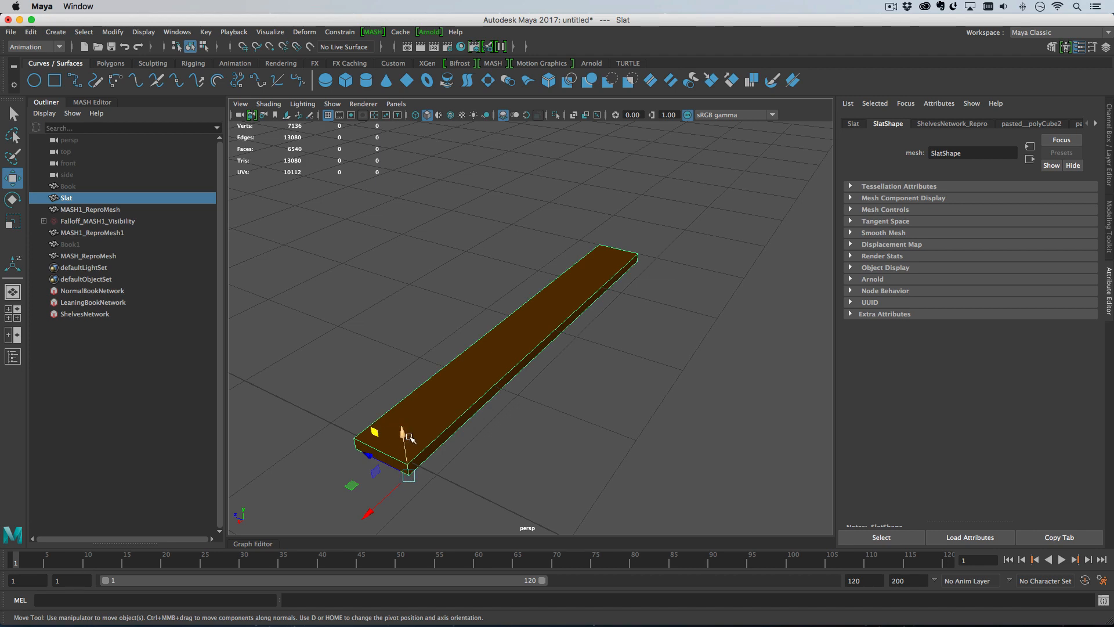
{"action": "left_click", "coordinate": [112, 32]}
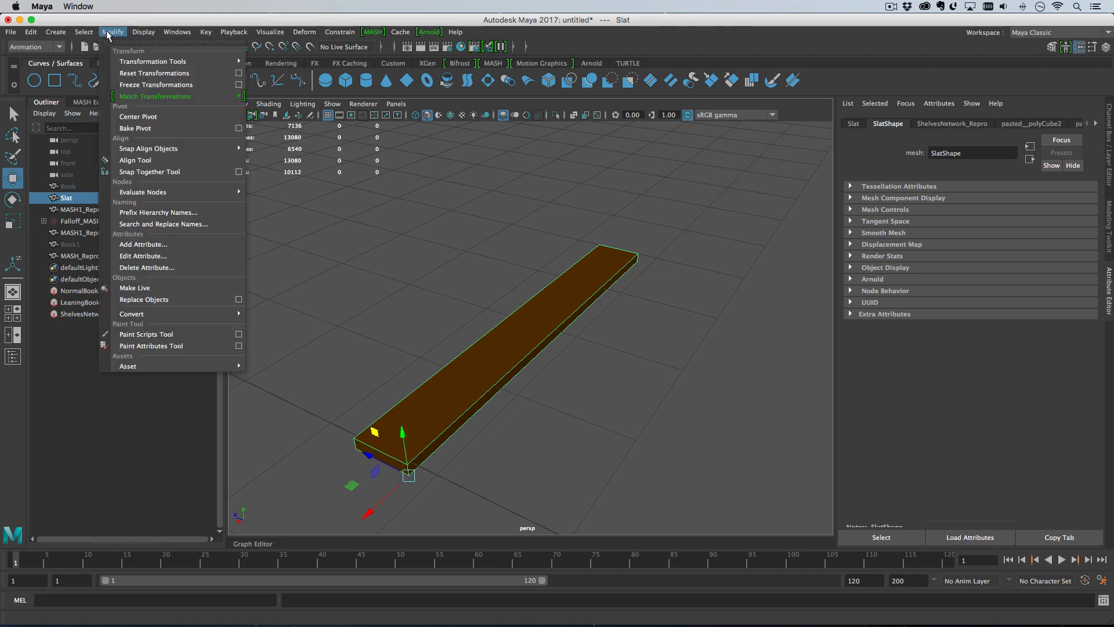
{"action": "left_click", "coordinate": [138, 117]}
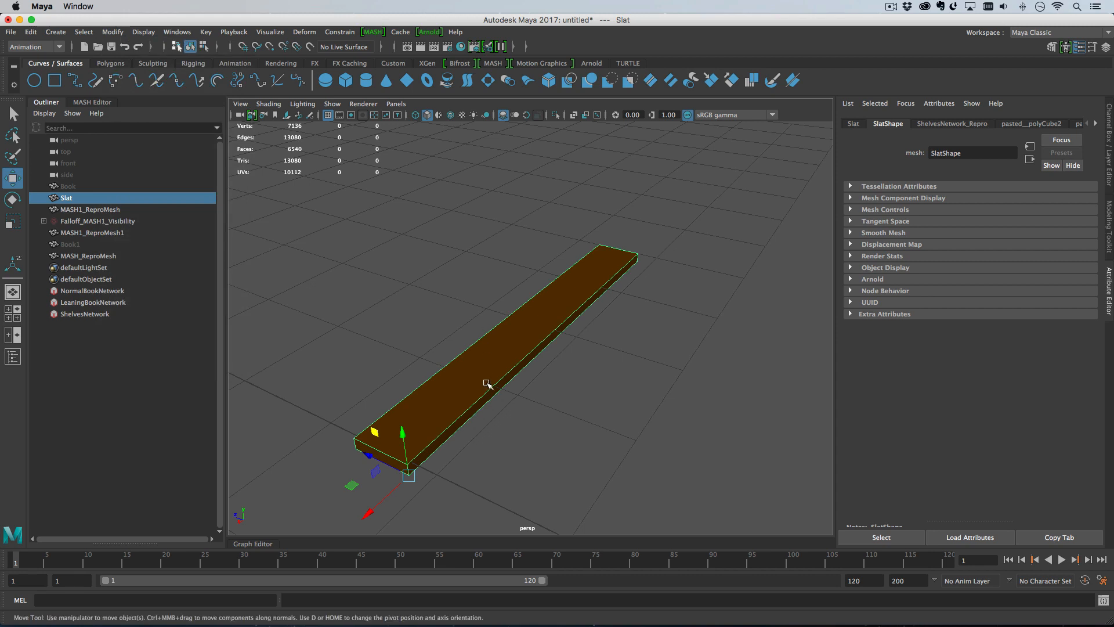
{"action": "key", "text": "ctrl+z"}
{"action": "key", "text": "ctrl+h"}
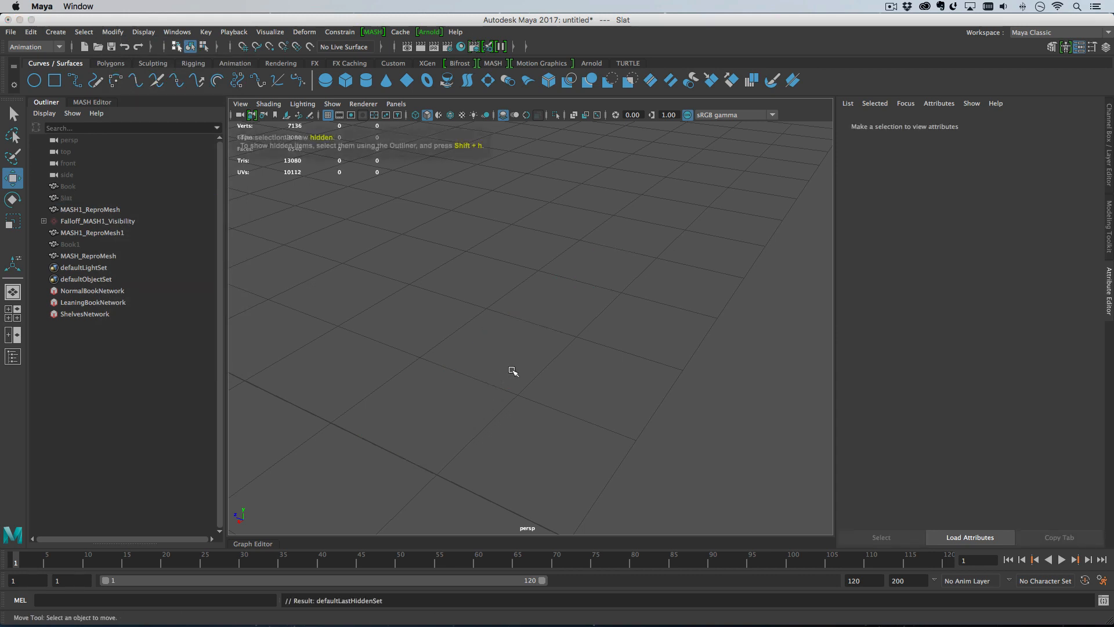
Examine how the bottom shelf lines up with the lowest row of books at both ends of the bookshelf.
{"action": "left_click_drag", "start_coordinate": [512, 371], "coordinate": [393, 274], "text": "alt"}
{"action": "middle_click_drag", "start_coordinate": [393, 273], "coordinate": [667, 284], "text": "alt"}
{"action": "left_click_drag", "start_coordinate": [691, 273], "coordinate": [606, 281], "text": "alt"}
{"action": "middle_click_drag", "start_coordinate": [606, 281], "coordinate": [348, 378], "text": "alt"}
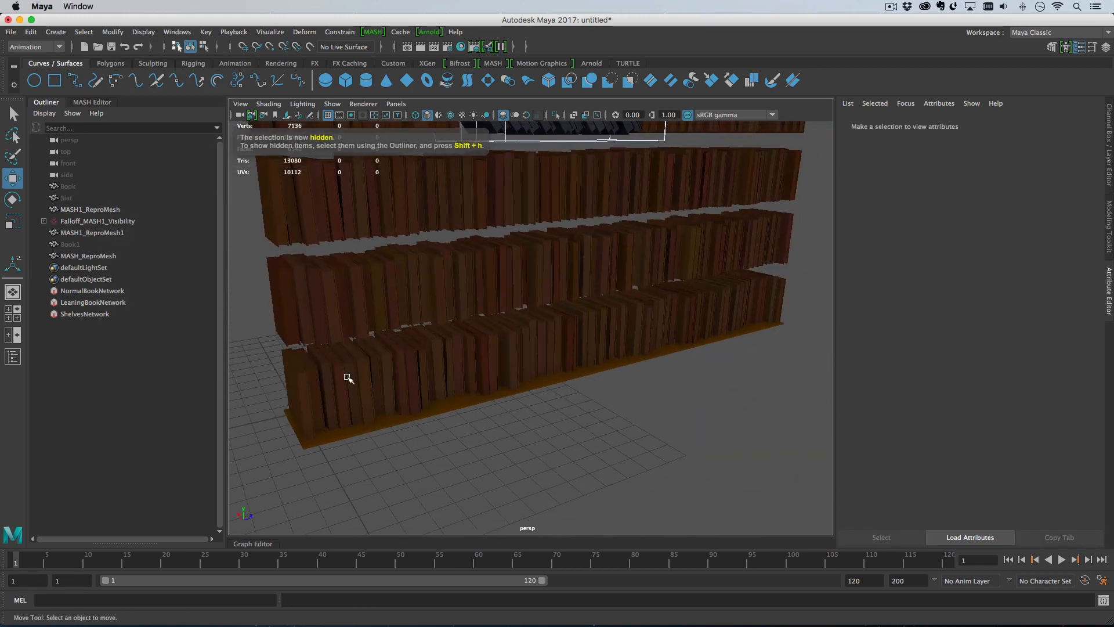
{"action": "right_click_drag", "start_coordinate": [348, 378], "coordinate": [304, 306], "text": "alt"}
{"action": "middle_click_drag", "start_coordinate": [546, 309], "coordinate": [543, 364], "text": "alt"}
{"action": "mouse_move", "coordinate": [544, 364]}
{"action": "left_mouse_down", "text": "alt"}
{"action": "mouse_move", "coordinate": [487, 355]}
{"action": "mouse_move", "coordinate": [565, 373]}
{"action": "mouse_move", "coordinate": [545, 378]}
{"action": "mouse_move", "coordinate": [546, 367]}
{"action": "left_mouse_up", "text": "alt"}
{"action": "right_click_drag", "start_coordinate": [546, 367], "coordinate": [332, 538], "text": "alt"}
{"action": "left_click_drag", "start_coordinate": [290, 493], "coordinate": [301, 493], "text": "alt"}
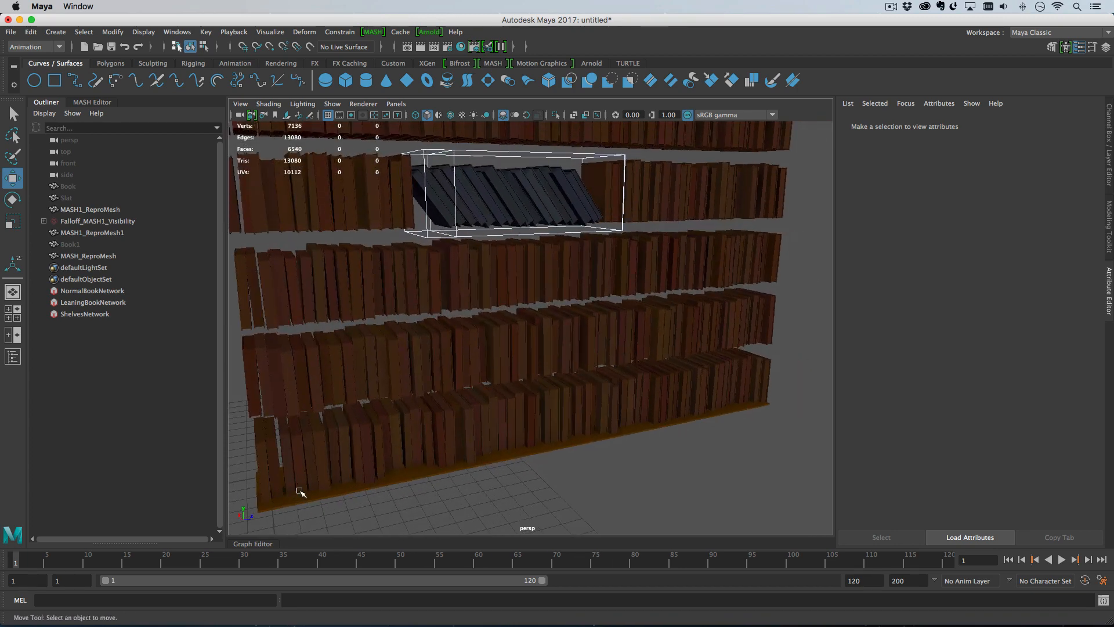
{"action": "middle_click_drag", "start_coordinate": [299, 502], "coordinate": [377, 494], "text": "alt"}
{"action": "left_click_drag", "start_coordinate": [493, 474], "coordinate": [440, 458], "text": "alt"}
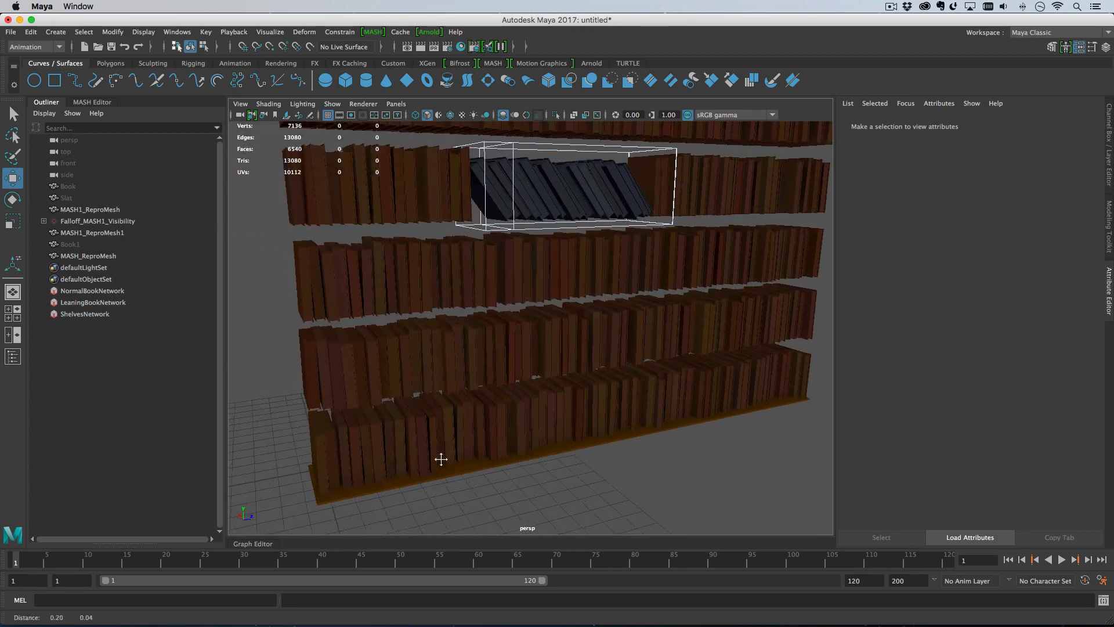
{"action": "middle_click_drag", "start_coordinate": [440, 458], "coordinate": [302, 453], "text": "alt"}
{"action": "left_click_drag", "start_coordinate": [644, 456], "coordinate": [456, 432], "text": "alt"}
{"action": "middle_click_drag", "start_coordinate": [457, 433], "coordinate": [301, 425], "text": "alt"}
{"action": "left_click_drag", "start_coordinate": [601, 416], "coordinate": [615, 442], "text": "alt"}
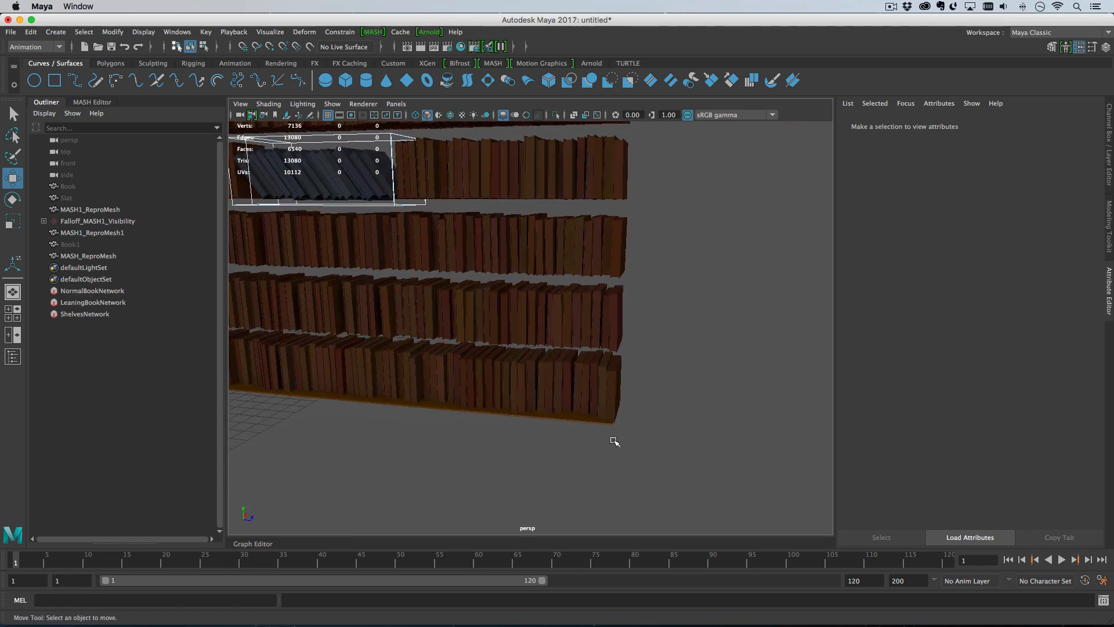
{"action": "middle_click_drag", "start_coordinate": [502, 424], "coordinate": [569, 433], "text": "alt"}
{"action": "left_click_drag", "start_coordinate": [569, 433], "coordinate": [534, 413], "text": "alt"}
{"action": "middle_click_drag", "start_coordinate": [441, 400], "coordinate": [632, 433], "text": "alt"}
{"action": "right_click_drag", "start_coordinate": [633, 432], "coordinate": [529, 390], "text": "alt"}
{"action": "middle_click_drag", "start_coordinate": [528, 390], "coordinate": [458, 389], "text": "alt"}
{"action": "right_click_drag", "start_coordinate": [458, 388], "coordinate": [600, 430], "text": "alt"}
{"action": "middle_click_drag", "start_coordinate": [600, 430], "coordinate": [691, 425], "text": "alt"}
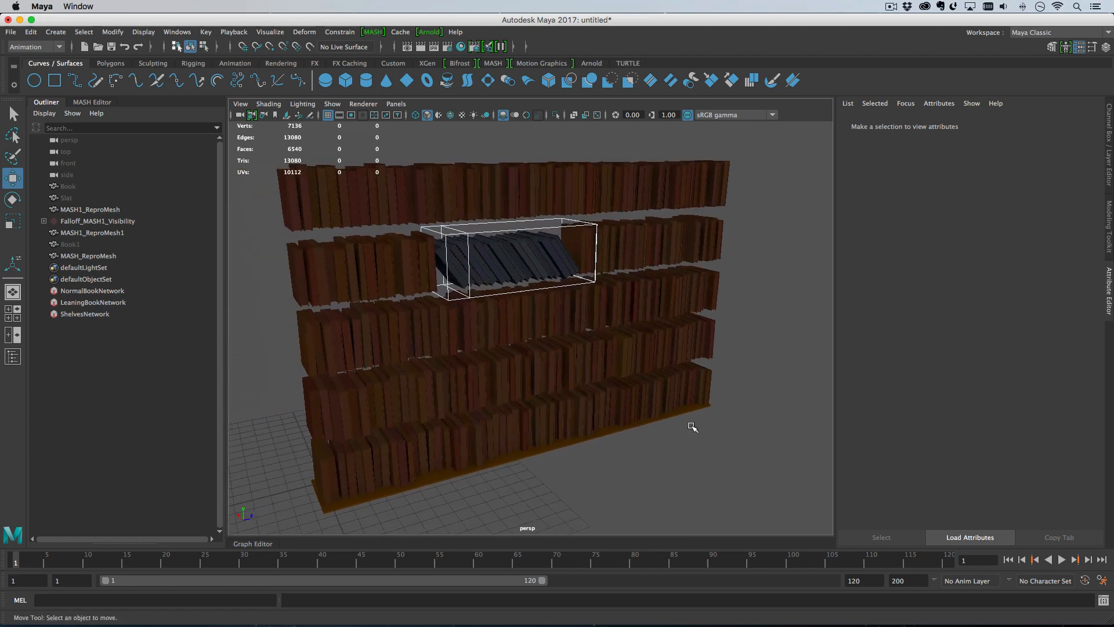
{"action": "left_click_drag", "start_coordinate": [692, 425], "coordinate": [673, 419], "text": "alt"}
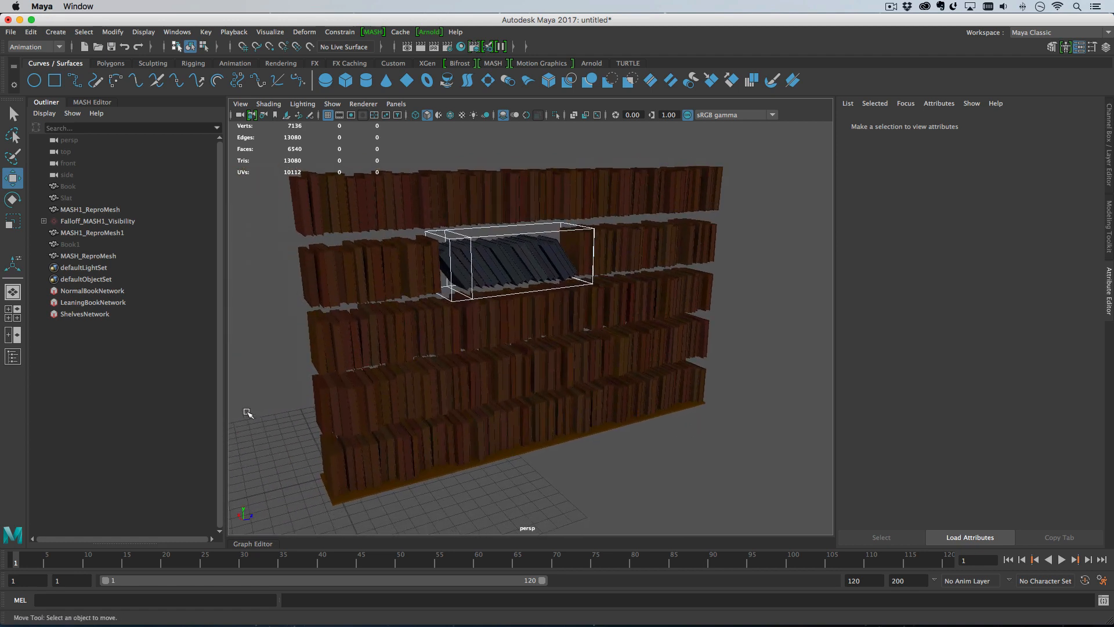
Set the hidden Slat mesh's Z scale to 1.02 and check the shelf at both ends.
{"action": "left_click", "coordinate": [95, 244]}
{"action": "left_click", "coordinate": [86, 199]}
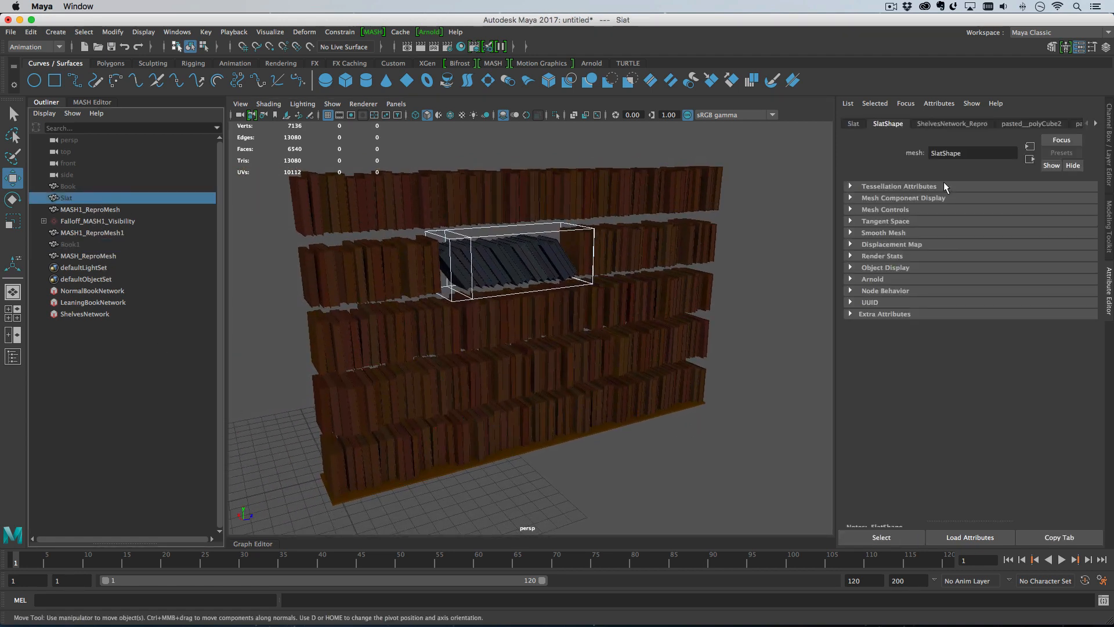
{"action": "left_click", "coordinate": [854, 124]}
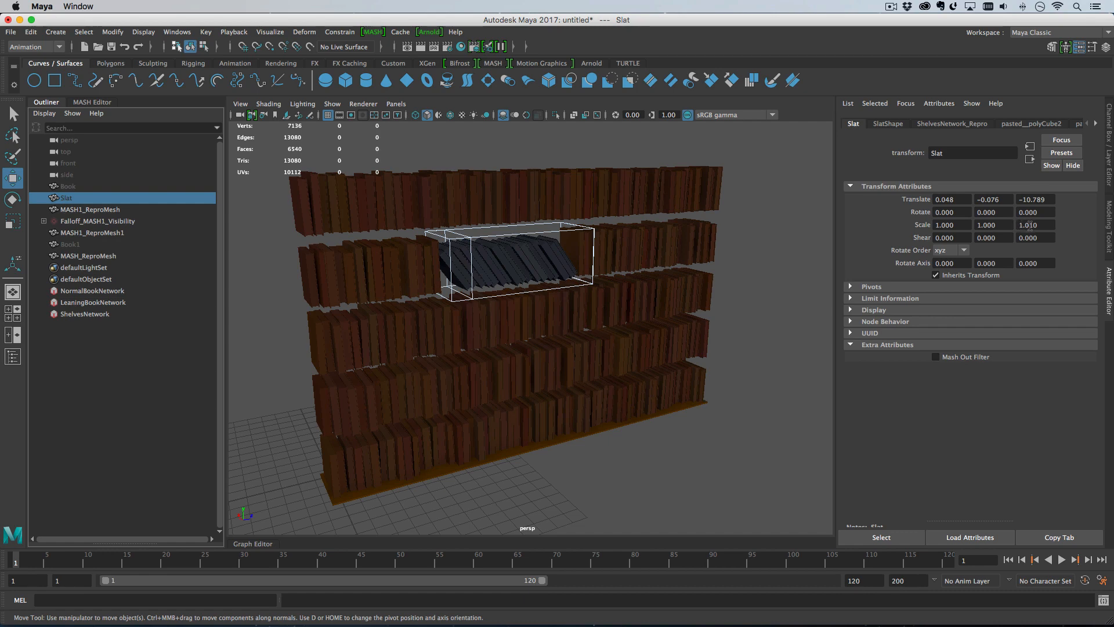
{"action": "left_click_drag", "start_coordinate": [793, 307], "coordinate": [604, 385], "text": "alt"}
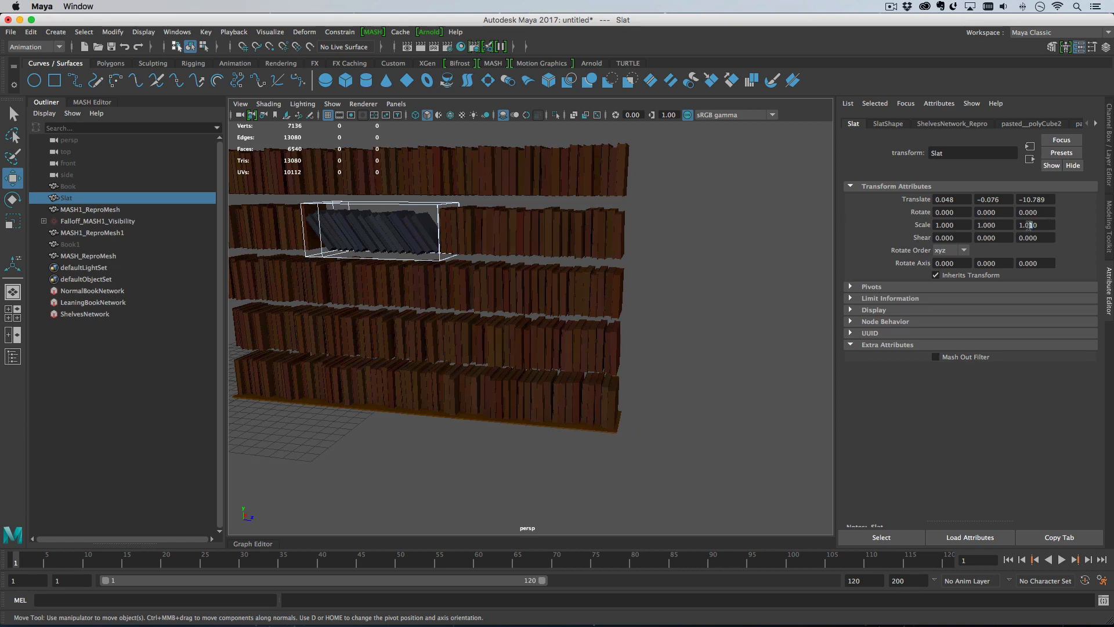
{"action": "left_click_drag", "start_coordinate": [532, 377], "coordinate": [463, 380], "text": "alt"}
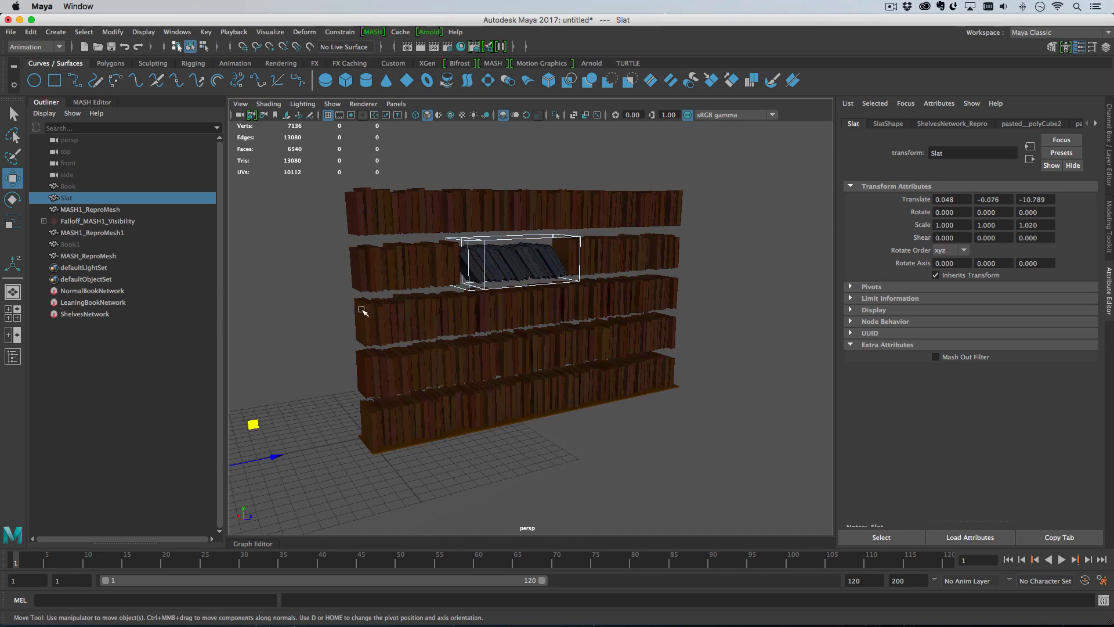
Set the ShelvesNetwork Offset node's position offset to 0.49 in X, -0.21 in Y and -0.72 in Z.
{"action": "left_click", "coordinate": [111, 312]}
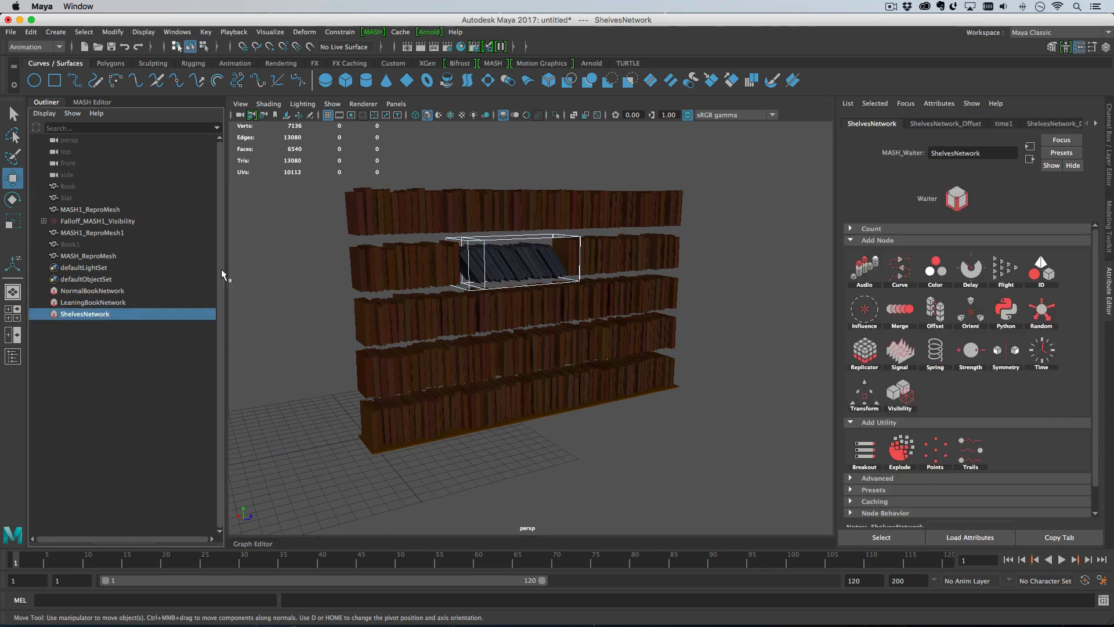
{"action": "left_click", "coordinate": [946, 123]}
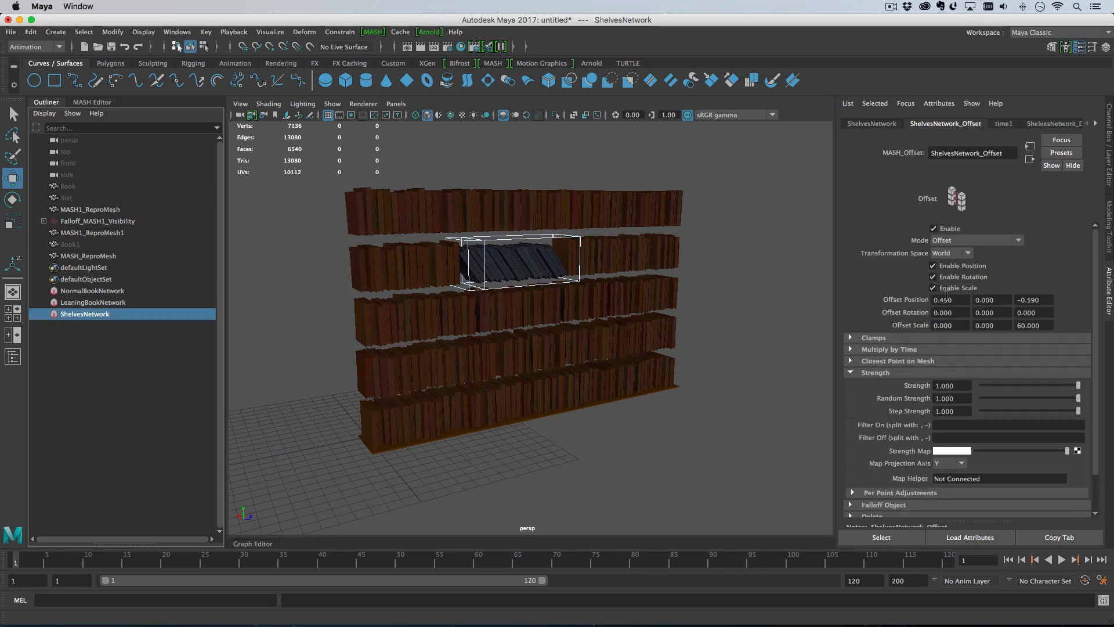
{"action": "left_click_drag", "start_coordinate": [948, 295], "coordinate": [952, 294], "text": "ctrl"}
{"action": "left_click_drag", "start_coordinate": [726, 383], "coordinate": [537, 392], "text": "alt"}
{"action": "left_click_drag", "start_coordinate": [994, 302], "coordinate": [982, 307], "text": "ctrl"}
{"action": "left_click_drag", "start_coordinate": [749, 332], "coordinate": [599, 366], "text": "alt"}
{"action": "left_click_drag", "start_coordinate": [733, 382], "coordinate": [709, 374], "text": "alt"}
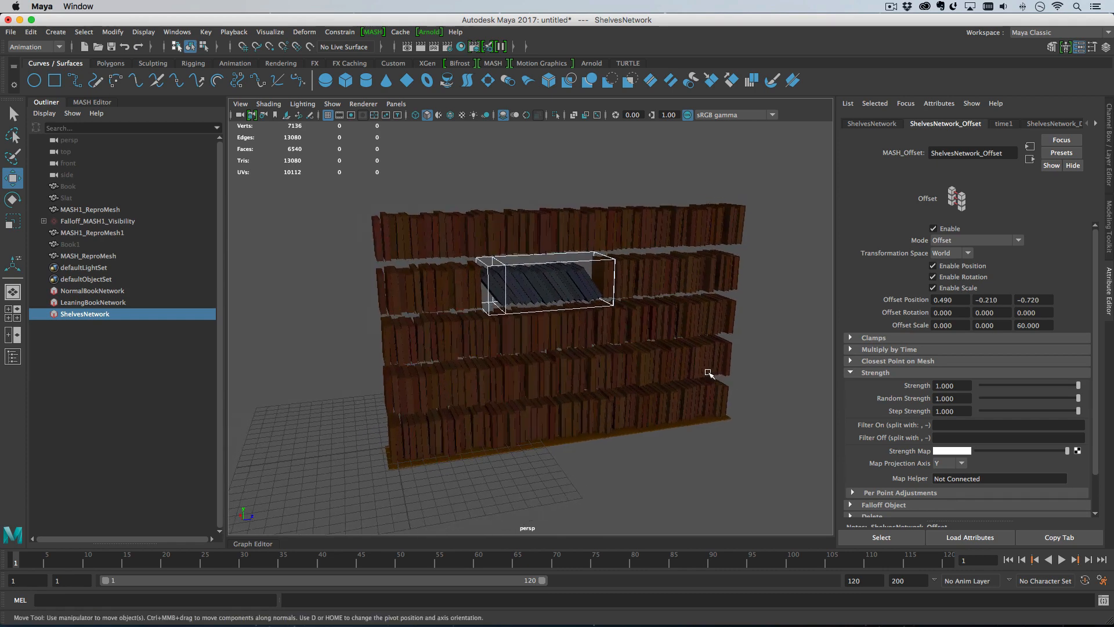
{"action": "middle_click_drag", "start_coordinate": [709, 373], "coordinate": [642, 376], "text": "alt"}
Add a Replicator node to ShelvesNetwork with 4 replicants, a Y position offset of 4 and a Z offset of 0.
{"action": "left_click", "coordinate": [872, 124]}
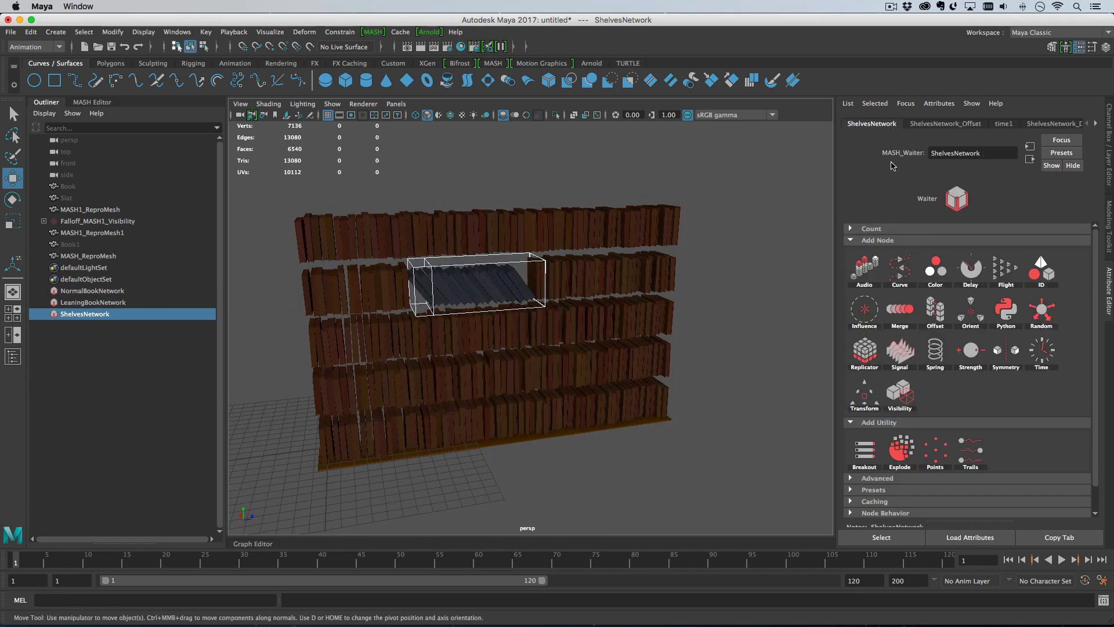
{"action": "left_click", "coordinate": [887, 355]}
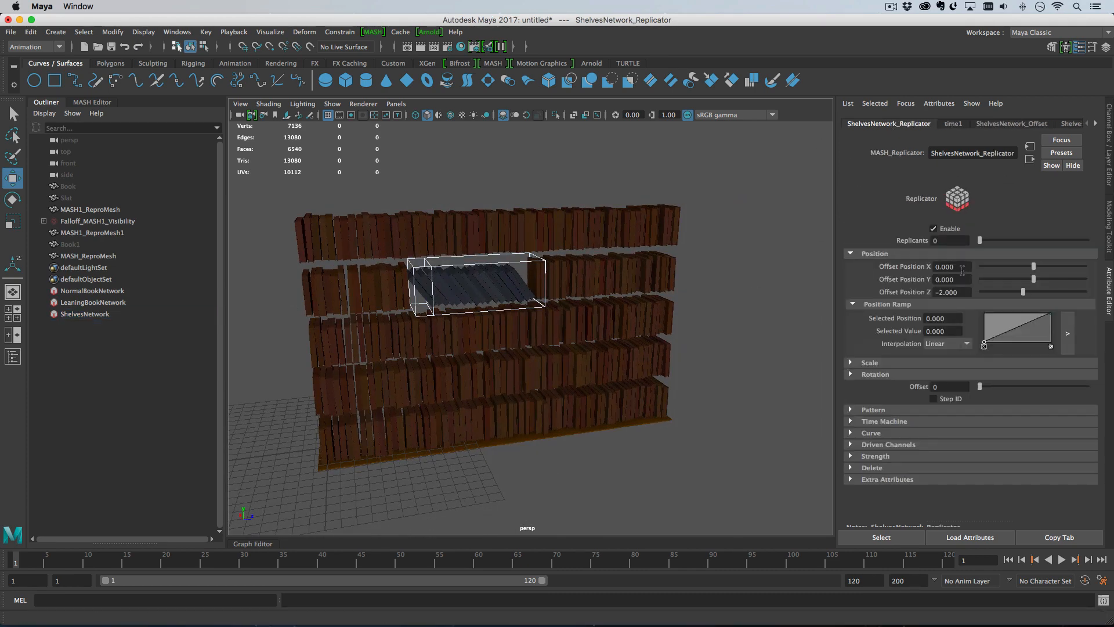
{"action": "type", "text": "4"}
{"action": "key", "text": "Tab"}
{"action": "key", "text": "Tab"}
{"action": "type", "text": "4"}
{"action": "key", "text": "Tab"}
{"action": "type", "text": "0"}
{"action": "key", "text": "Return"}
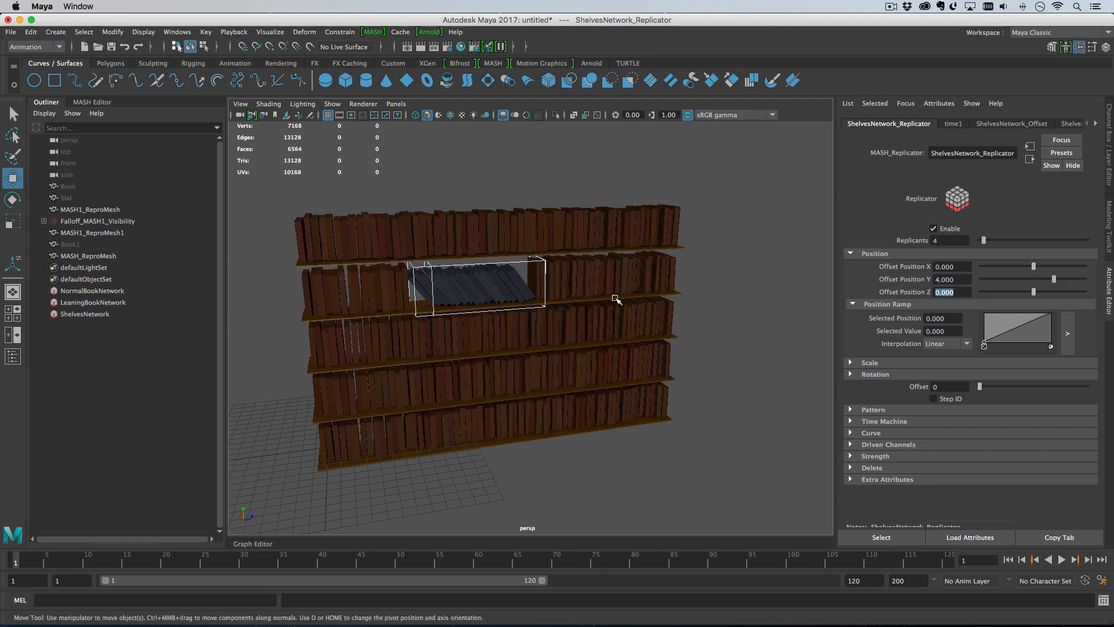
Set the ShelvesNetwork Replicator's replicant count to 5 to add a shelf above the top row of books.
{"action": "left_click", "coordinate": [939, 240]}
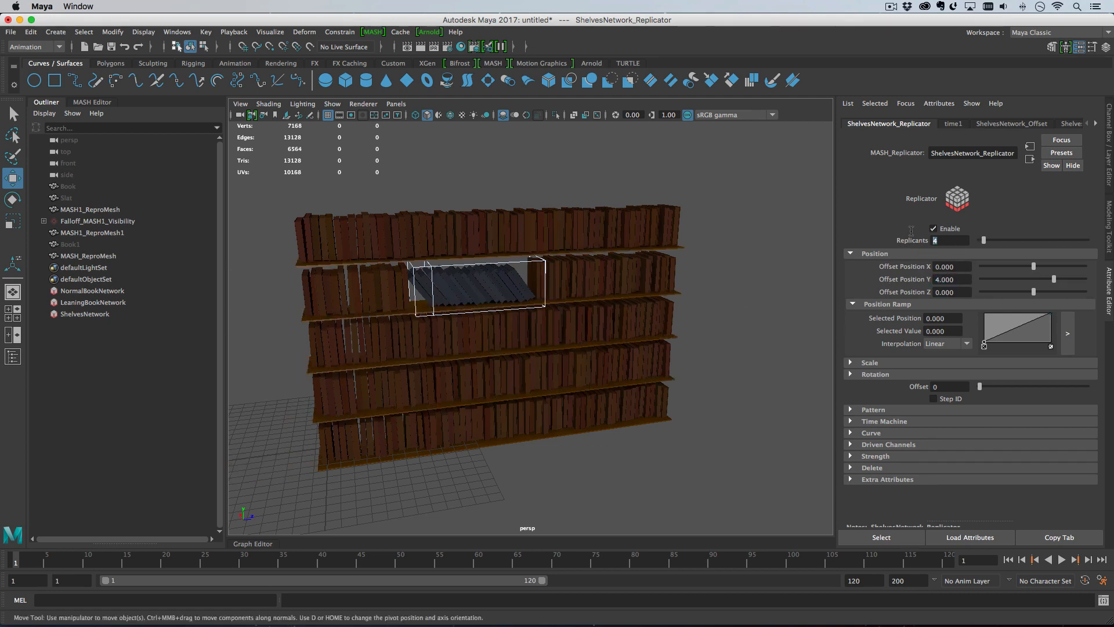
{"action": "left_click", "coordinate": [960, 280]}
{"action": "left_click_drag", "start_coordinate": [701, 344], "coordinate": [626, 274], "text": "alt"}
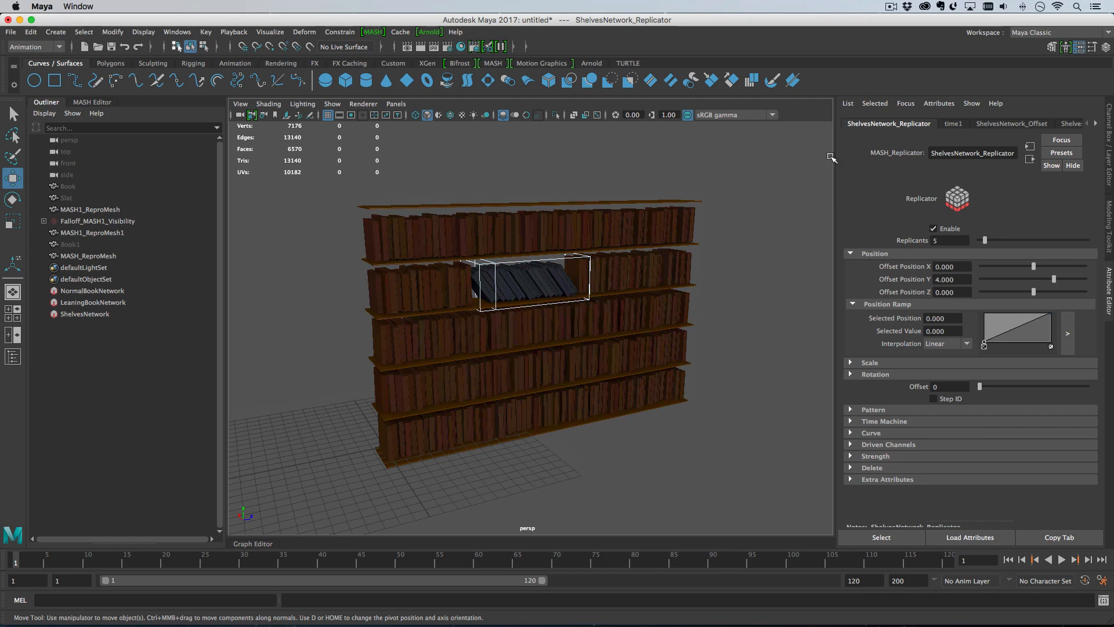
{"action": "left_click", "coordinate": [891, 6]}
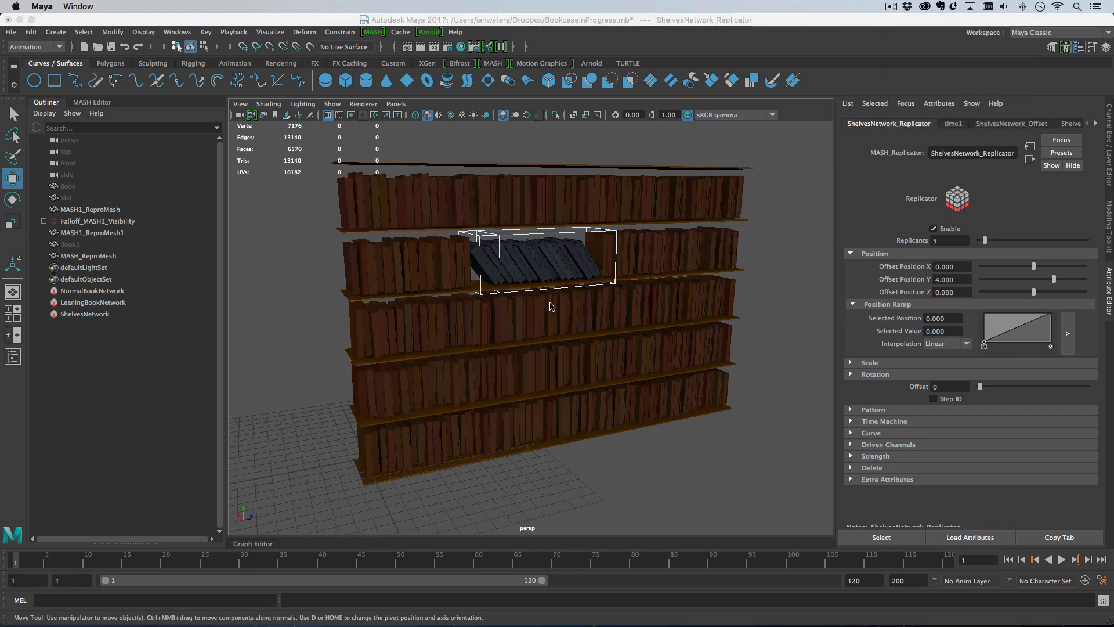
{"action": "mouse_move", "coordinate": [559, 308]}
{"action": "left_mouse_down", "text": "alt"}
{"action": "mouse_move", "coordinate": [528, 298]}
{"action": "mouse_move", "coordinate": [517, 311]}
{"action": "mouse_move", "coordinate": [506, 299]}
{"action": "mouse_move", "coordinate": [545, 296]}
{"action": "left_mouse_up", "text": "alt"}
{"action": "middle_click_drag", "start_coordinate": [547, 263], "coordinate": [587, 268], "text": "alt"}
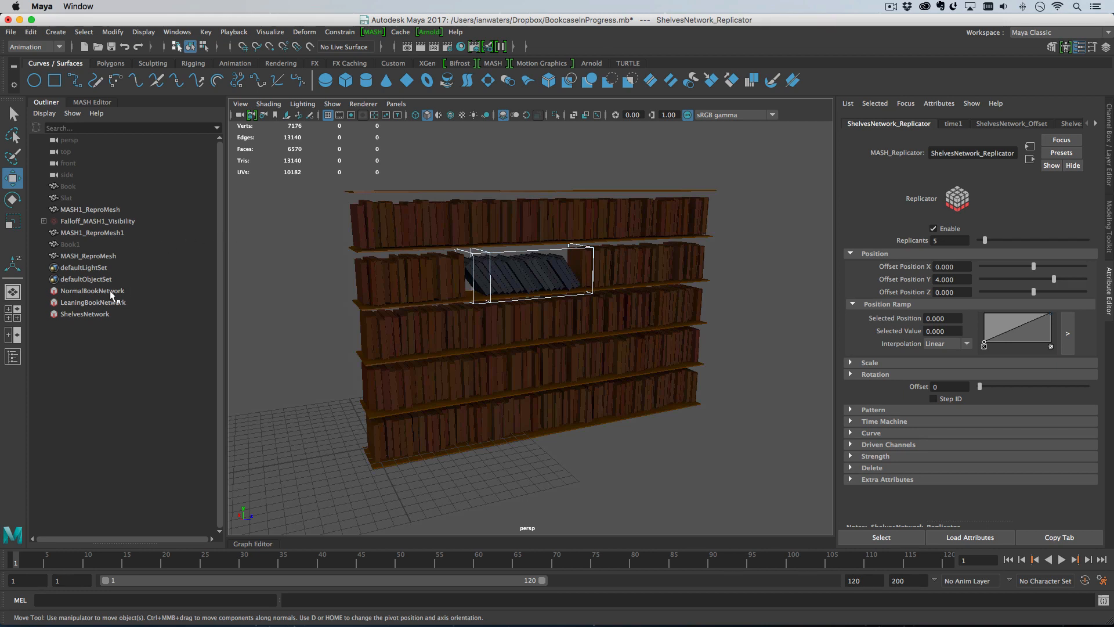
Create a NURBS circle at the origin and set its radius to 8.15.
{"action": "left_click", "coordinate": [34, 80]}
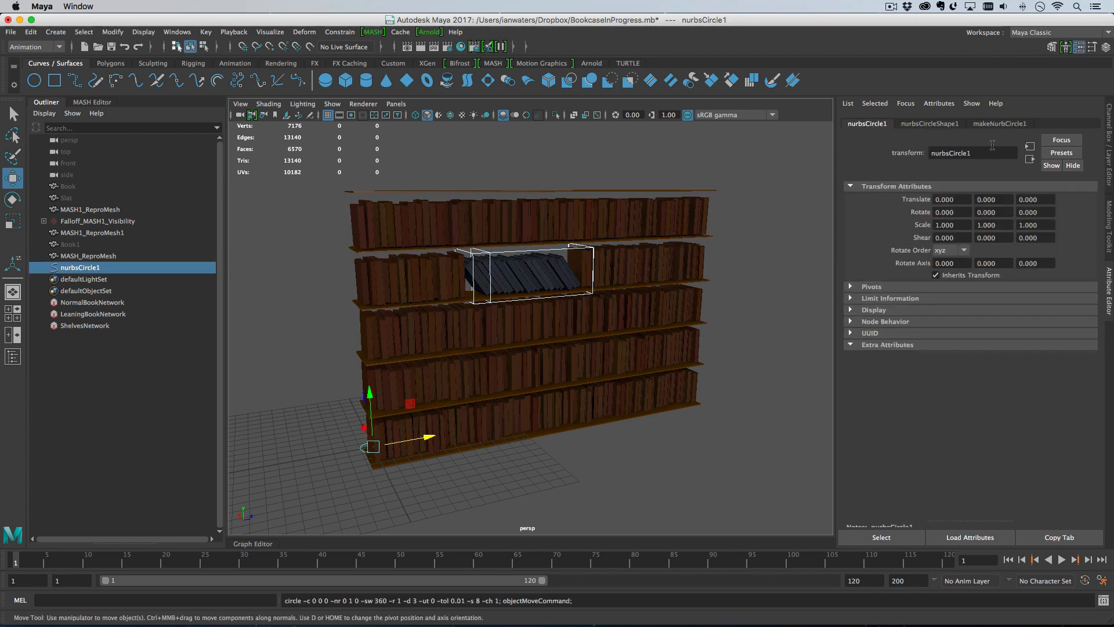
{"action": "left_click", "coordinate": [994, 124]}
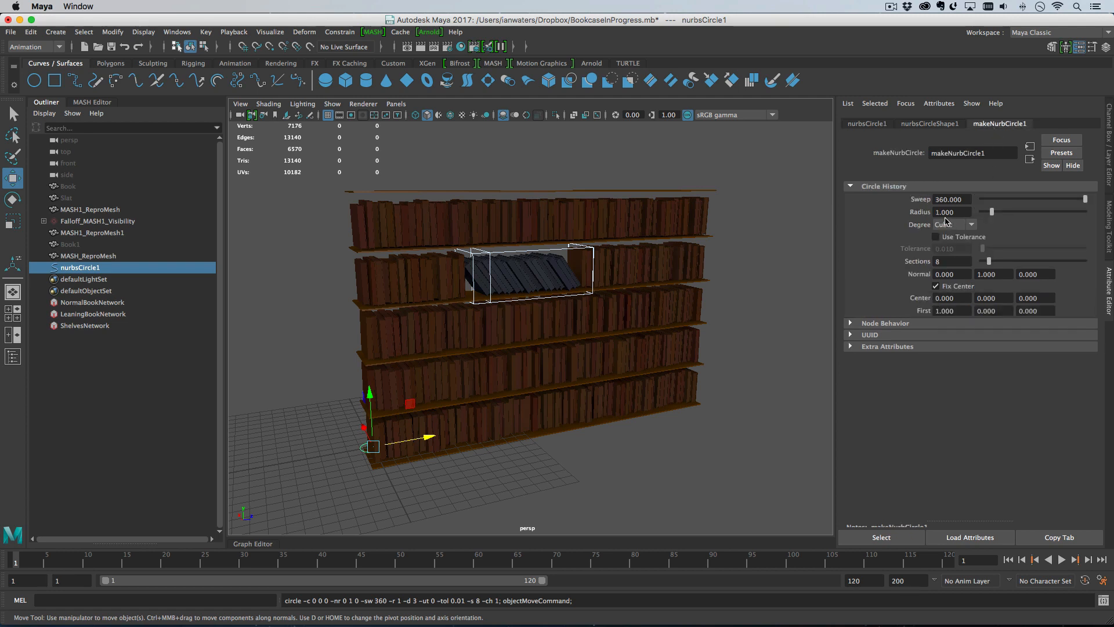
{"action": "left_click_drag", "start_coordinate": [992, 211], "coordinate": [1022, 212]}
{"action": "left_click_drag", "start_coordinate": [940, 210], "coordinate": [965, 210], "text": "ctrl"}
{"action": "left_click_drag", "start_coordinate": [650, 372], "coordinate": [598, 423], "text": "alt"}
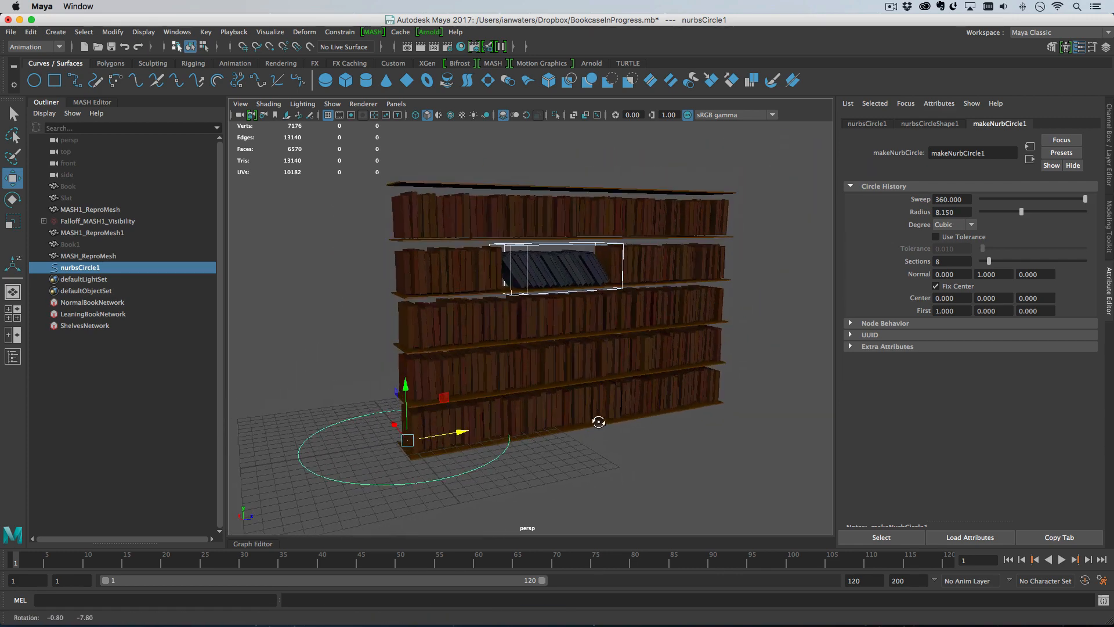
Try moving MASH_ReproMesh and MASH1_ReproMesh1 directly along the Z axis, undoing each move.
{"action": "left_click", "coordinate": [123, 256]}
{"action": "left_click_drag", "start_coordinate": [462, 419], "coordinate": [477, 391]}
{"action": "key", "text": "super+z"}
{"action": "left_click", "coordinate": [110, 232]}
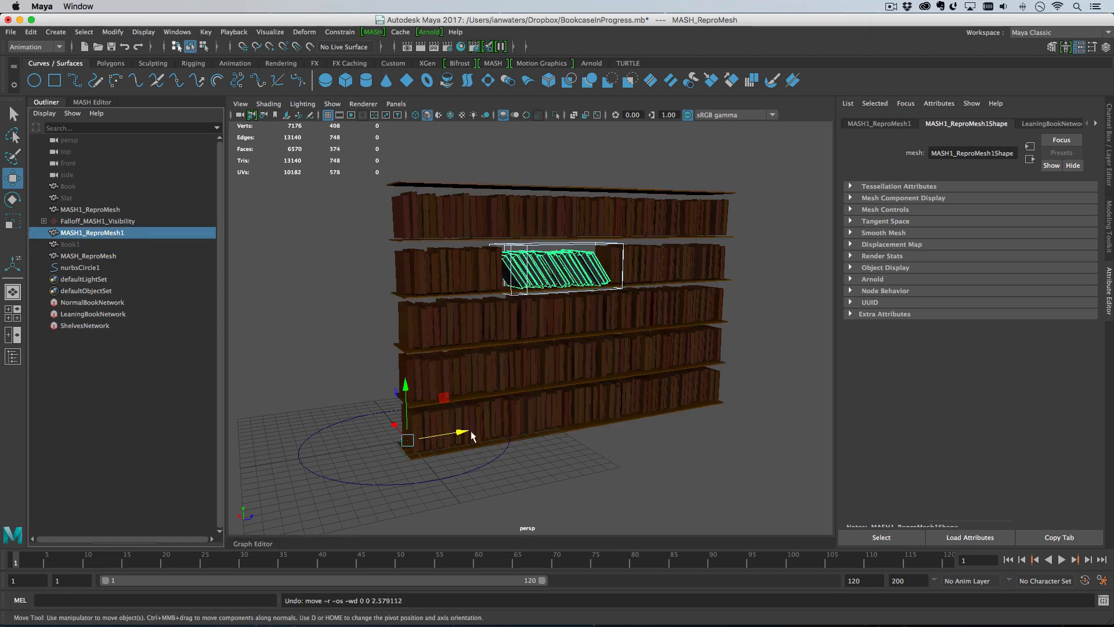
{"action": "left_click_drag", "start_coordinate": [462, 432], "coordinate": [404, 425]}
{"action": "key", "text": "super+z"}
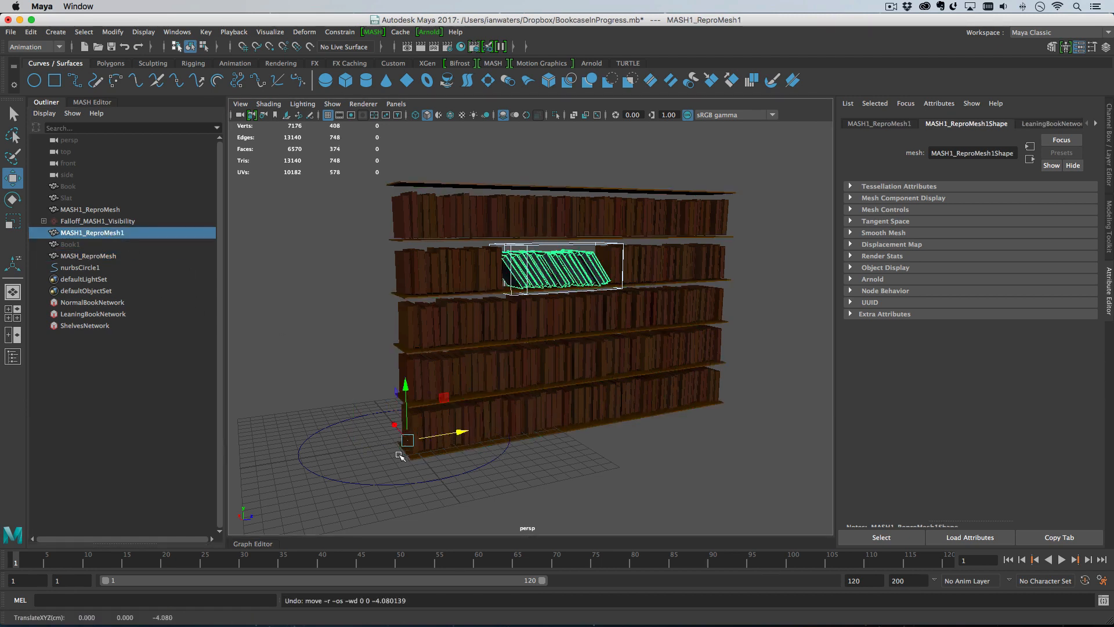
Select ShelvesNetwork and look at the Transform node among the nodes it can receive.
{"action": "left_click", "coordinate": [103, 268]}
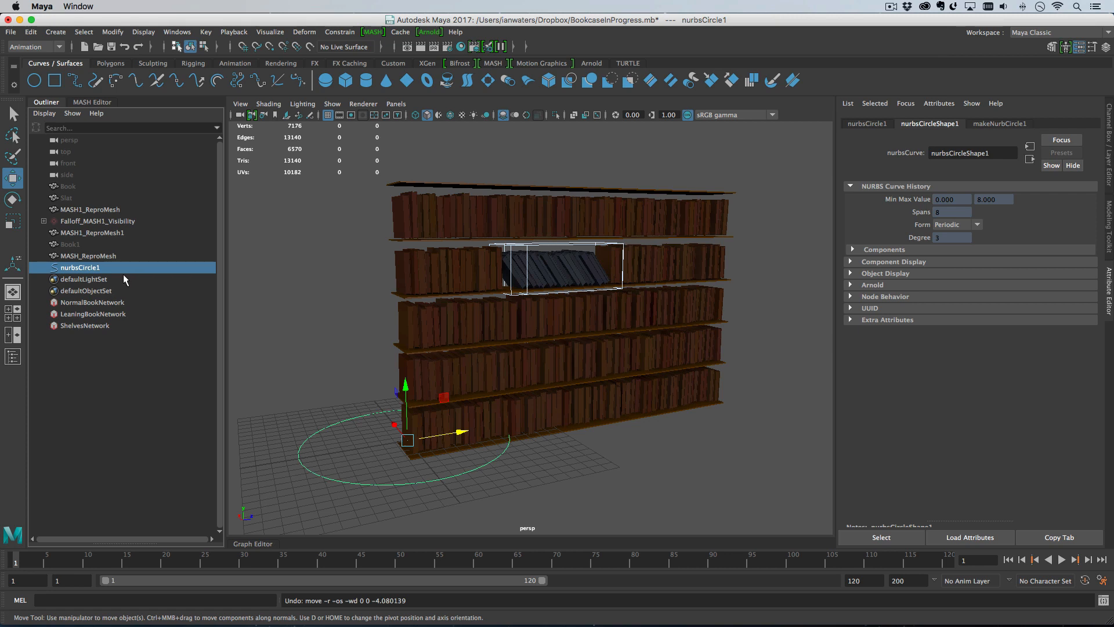
{"action": "left_click", "coordinate": [126, 326]}
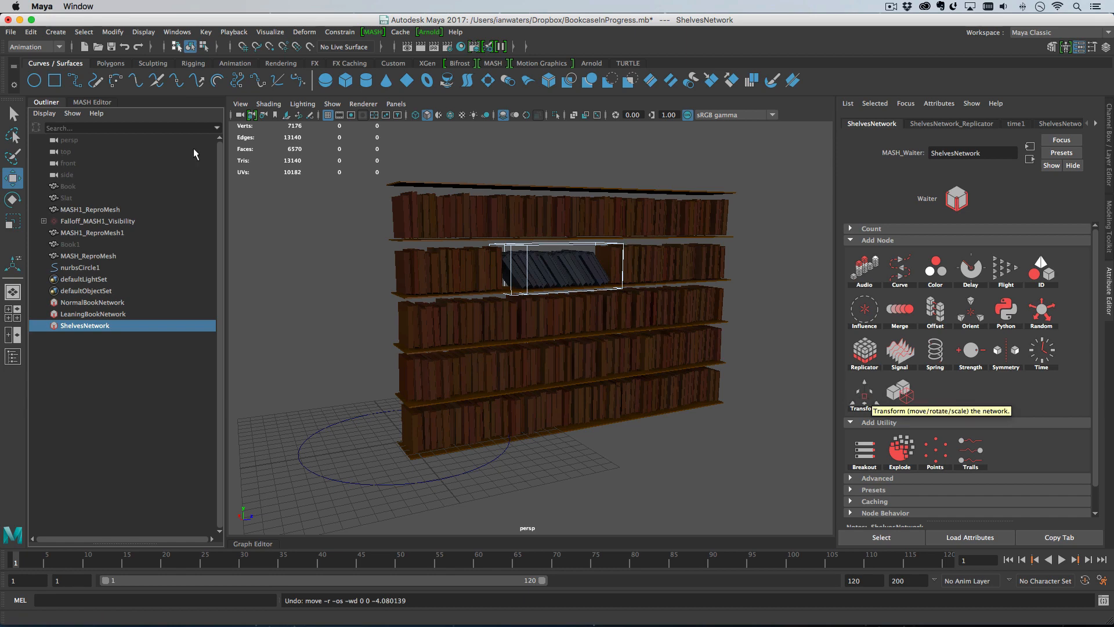
Assign MASH network label colors: green for LeaningBookNetwork, orange for NormalBookNetwork and yellow for ShelvesNetwork.
{"action": "left_click", "coordinate": [91, 103]}
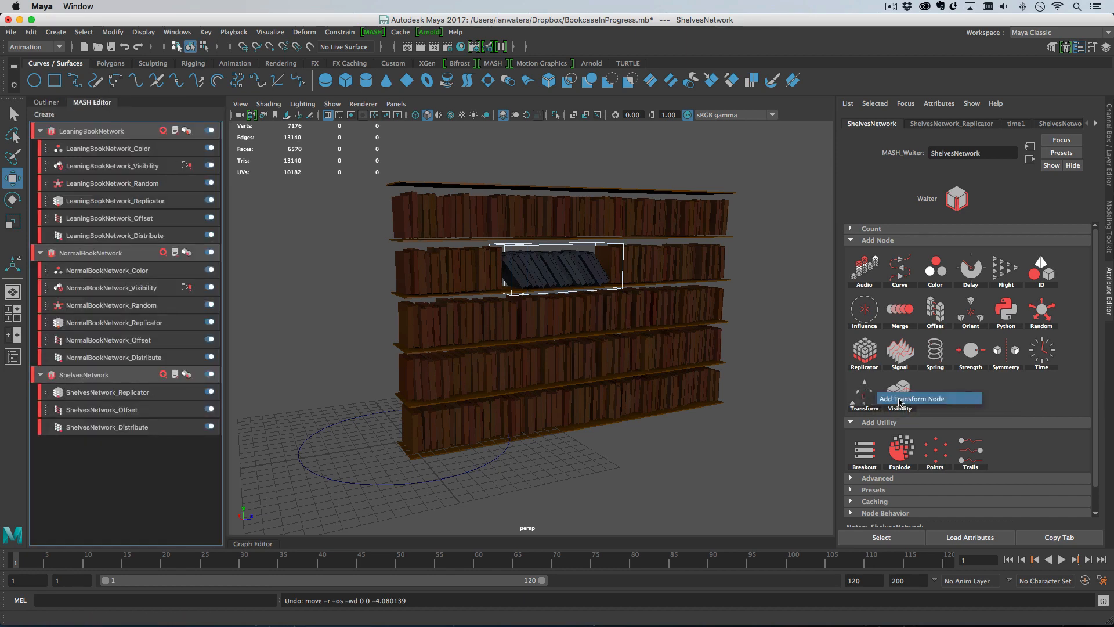
{"action": "left_click", "coordinate": [116, 131]}
{"action": "right_click", "coordinate": [118, 131]}
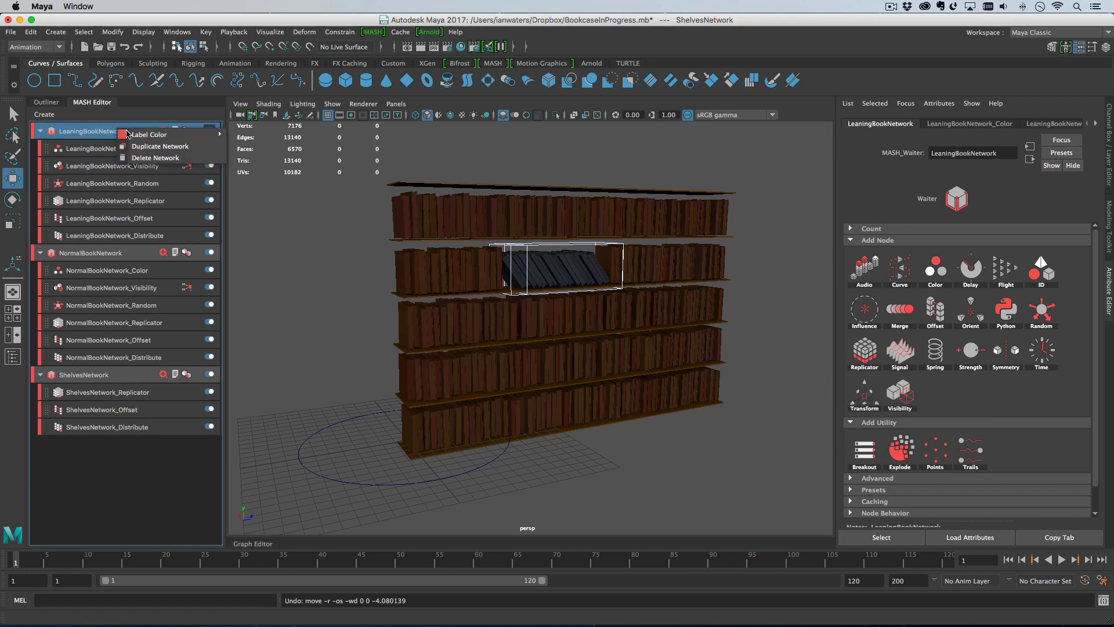
{"action": "mouse_move", "coordinate": [174, 135]}
{"action": "left_click", "coordinate": [247, 147]}
{"action": "left_click", "coordinate": [116, 253]}
{"action": "right_click", "coordinate": [119, 253]}
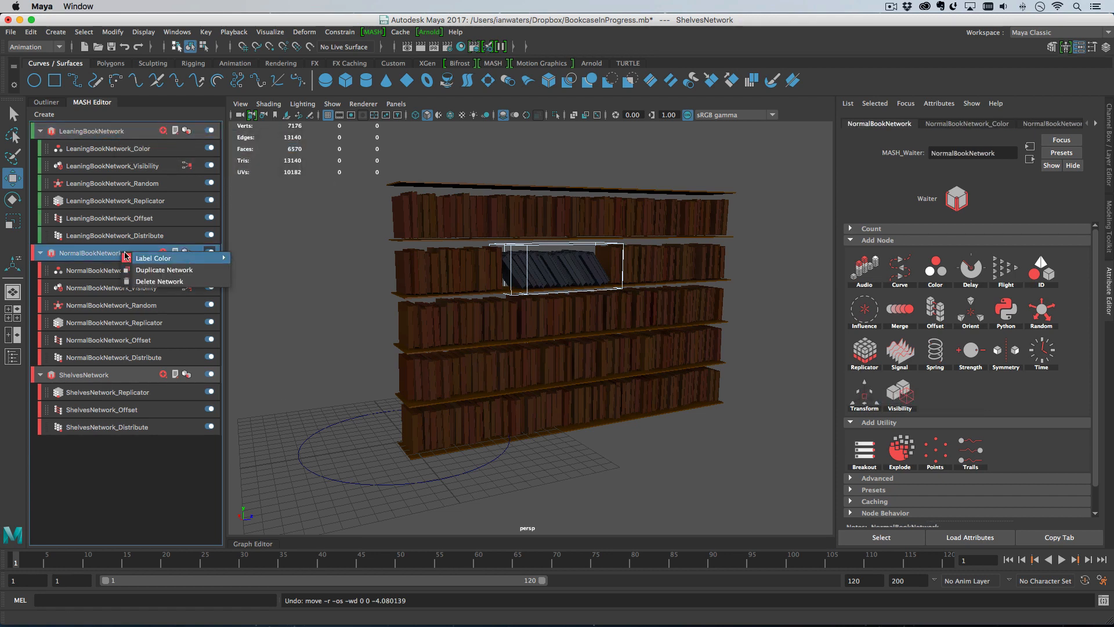
{"action": "mouse_move", "coordinate": [225, 267]}
{"action": "left_click", "coordinate": [255, 294]}
{"action": "left_click", "coordinate": [119, 375]}
{"action": "right_click", "coordinate": [120, 375]}
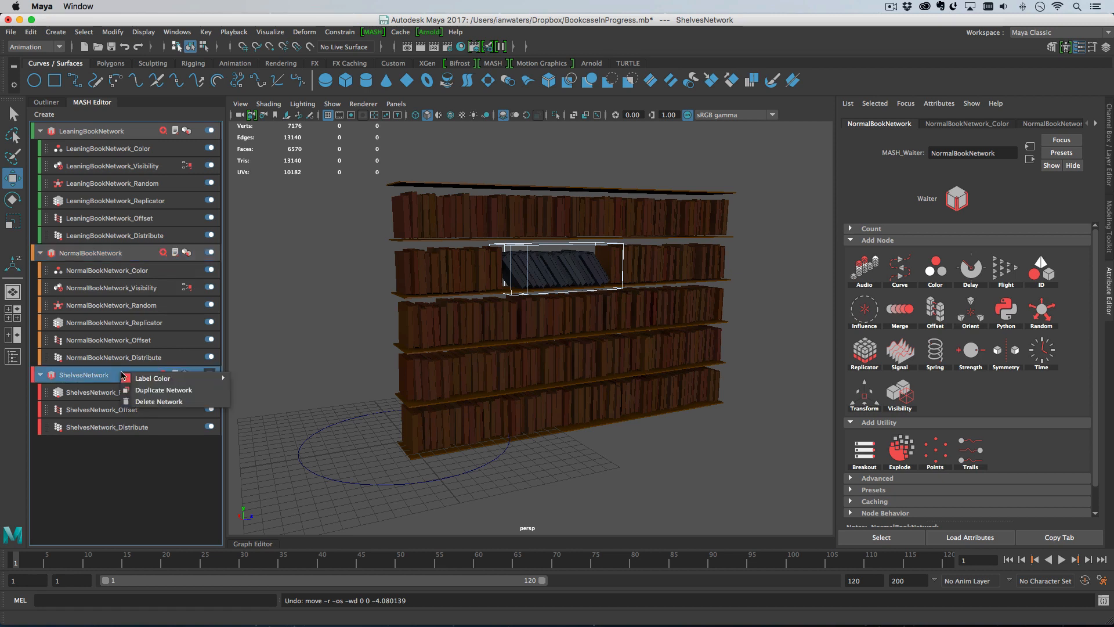
{"action": "mouse_move", "coordinate": [193, 383]}
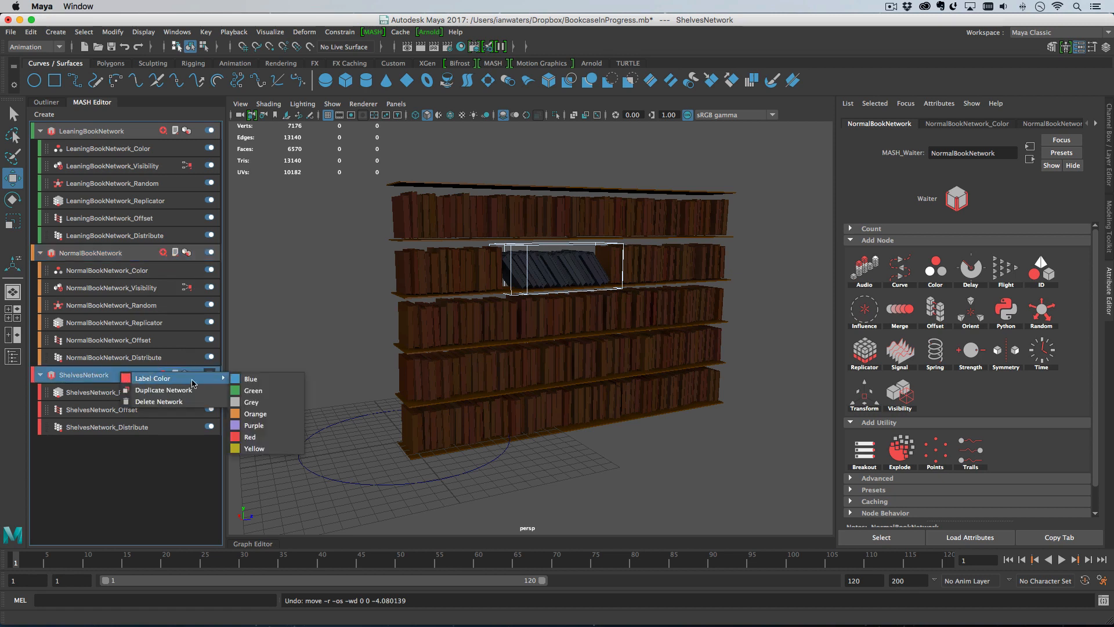
{"action": "left_click", "coordinate": [277, 449]}
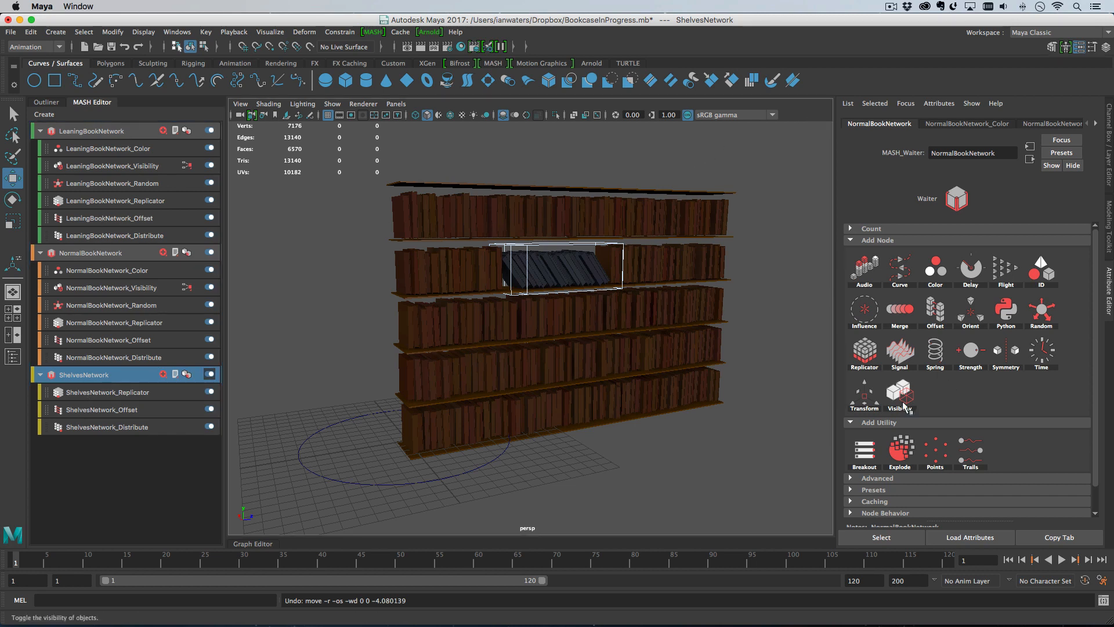
Add a Transform node to each of the LeaningBookNetwork, NormalBookNetwork and ShelvesNetwork MASH networks.
{"action": "left_click", "coordinate": [146, 133]}
{"action": "left_click", "coordinate": [163, 130]}
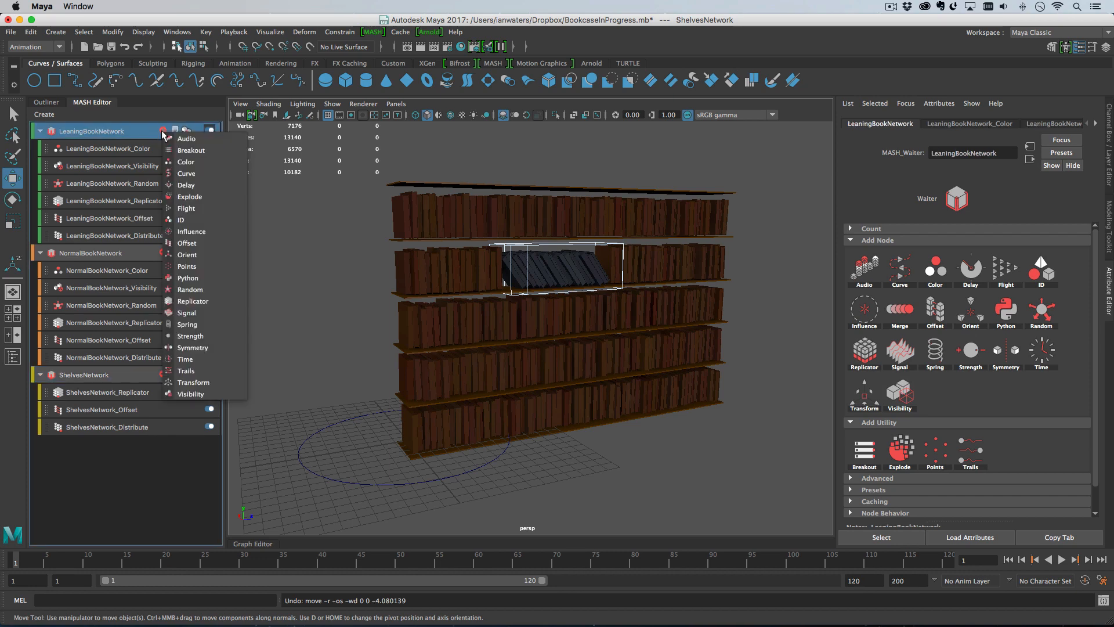
{"action": "left_click", "coordinate": [192, 382]}
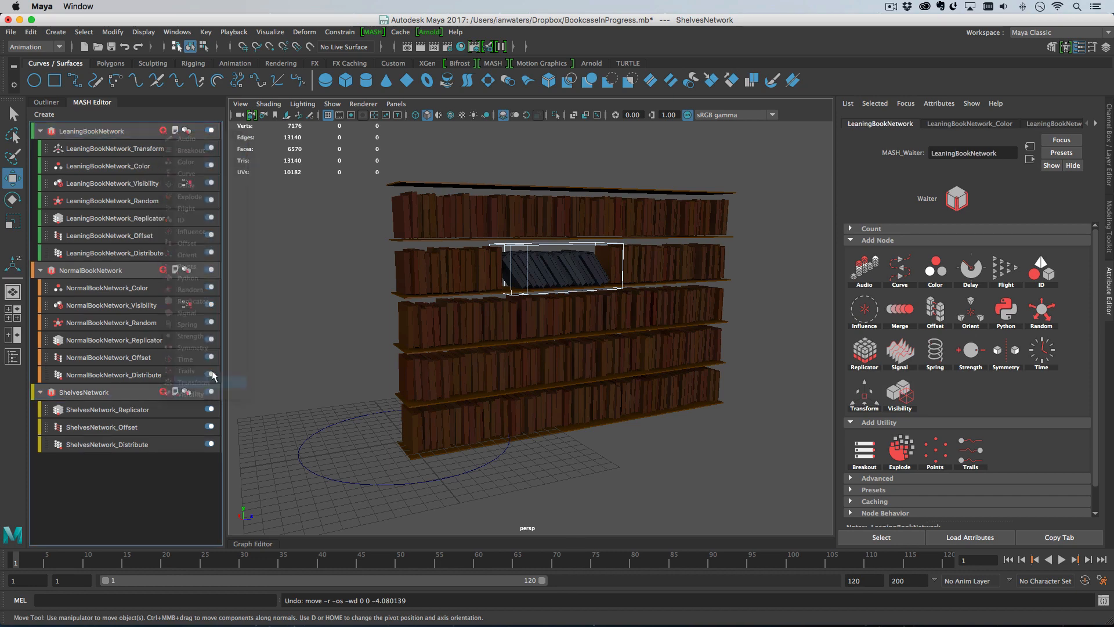
{"action": "left_click", "coordinate": [163, 271]}
{"action": "left_click", "coordinate": [192, 522]}
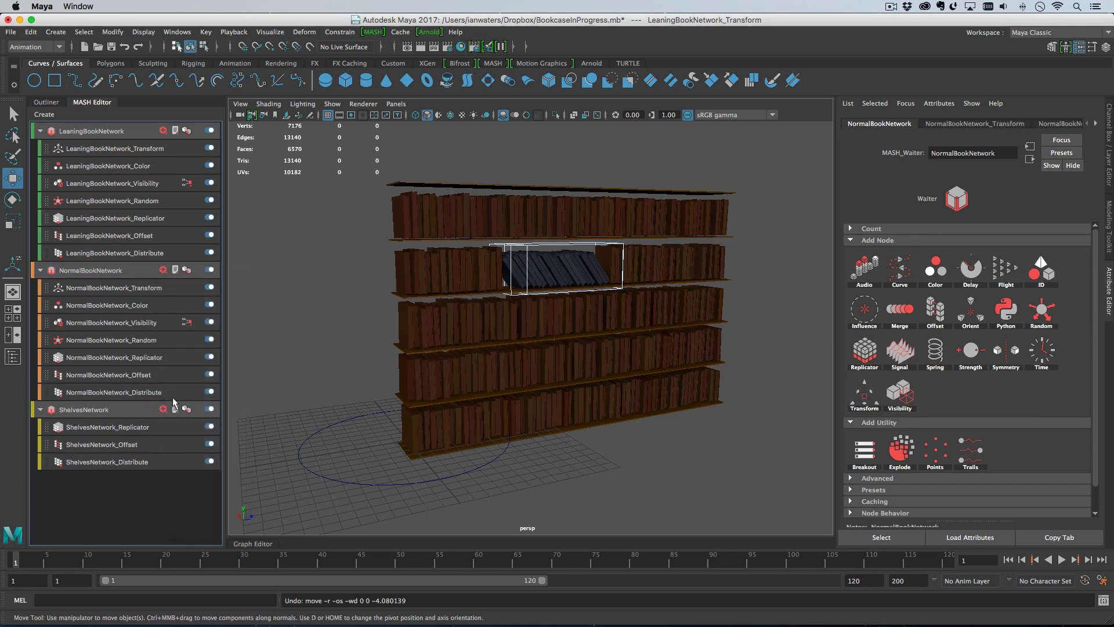
{"action": "left_click", "coordinate": [163, 409]}
{"action": "left_click", "coordinate": [200, 394]}
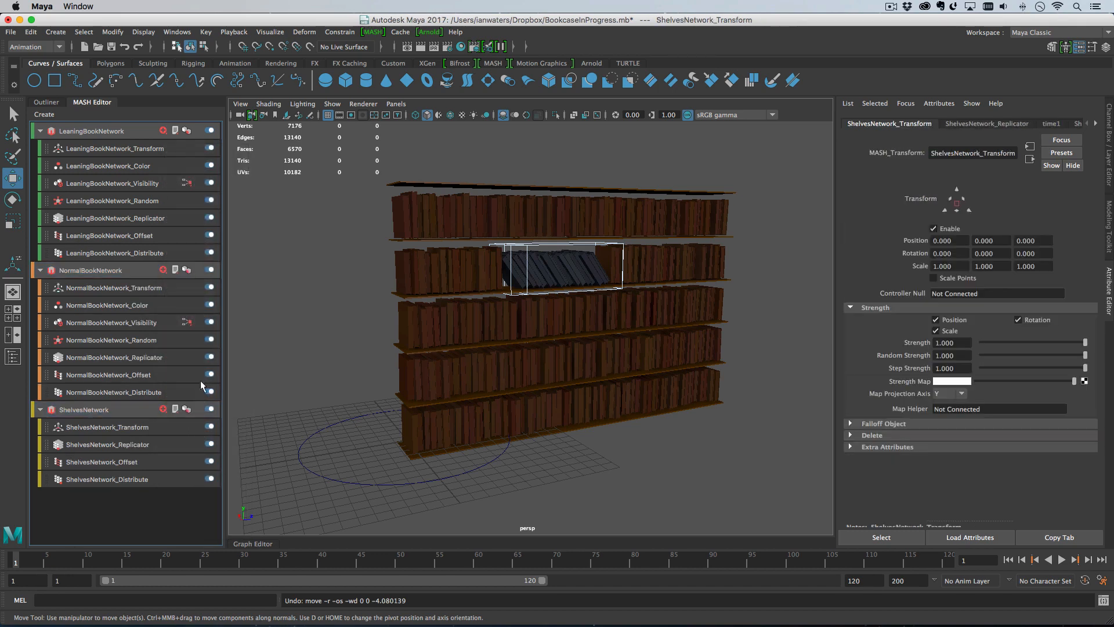
Connect nurbsCircle1 as the controller null of the ShelvesNetwork, NormalBookNetwork and LeaningBookNetwork Transform nodes.
{"action": "left_click", "coordinate": [47, 102]}
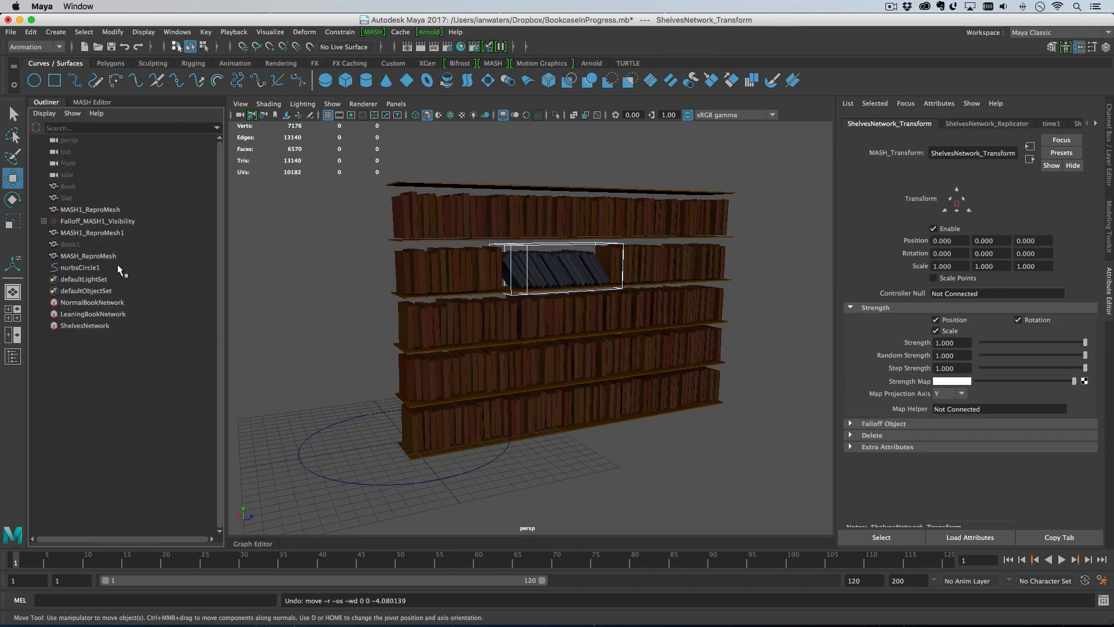
{"action": "left_click_drag", "start_coordinate": [88, 267], "coordinate": [992, 295]}
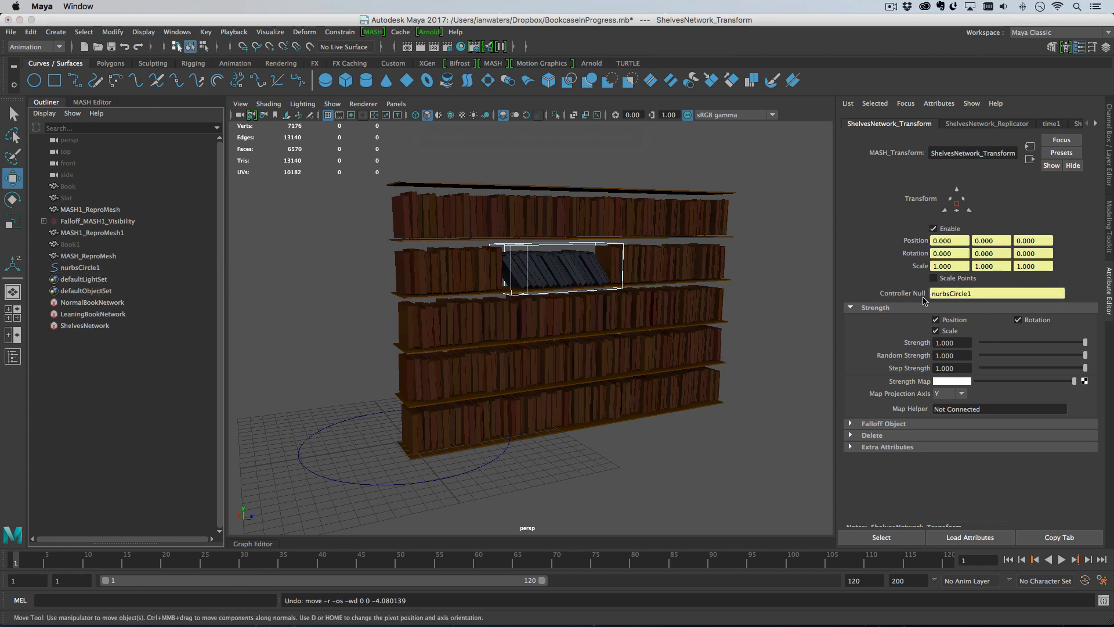
{"action": "left_click", "coordinate": [93, 101]}
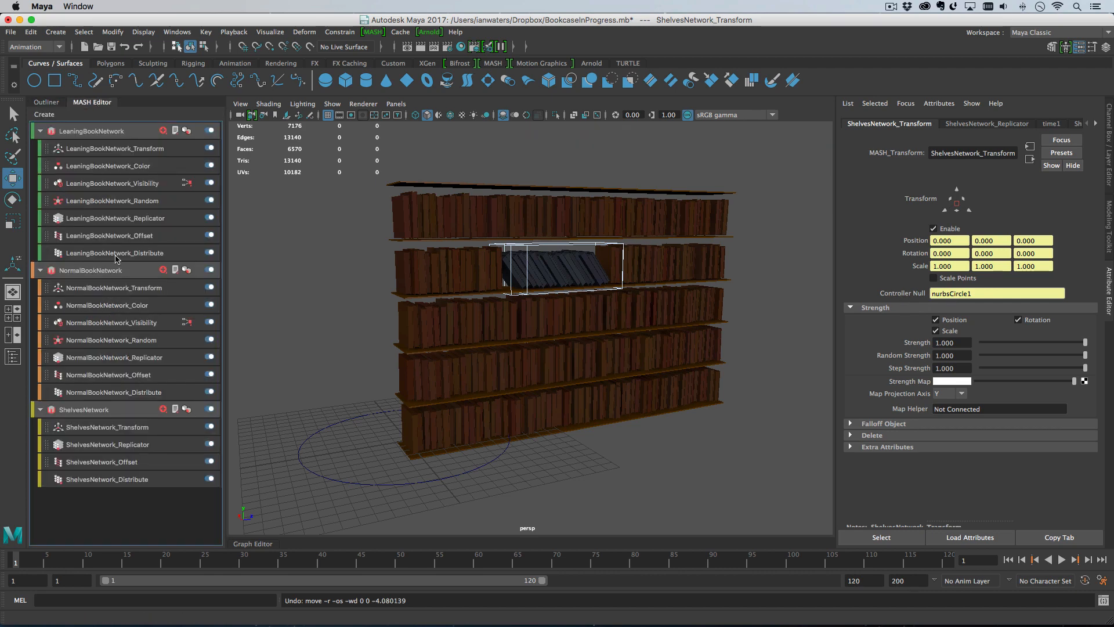
{"action": "left_click", "coordinate": [145, 288]}
{"action": "left_click", "coordinate": [51, 102]}
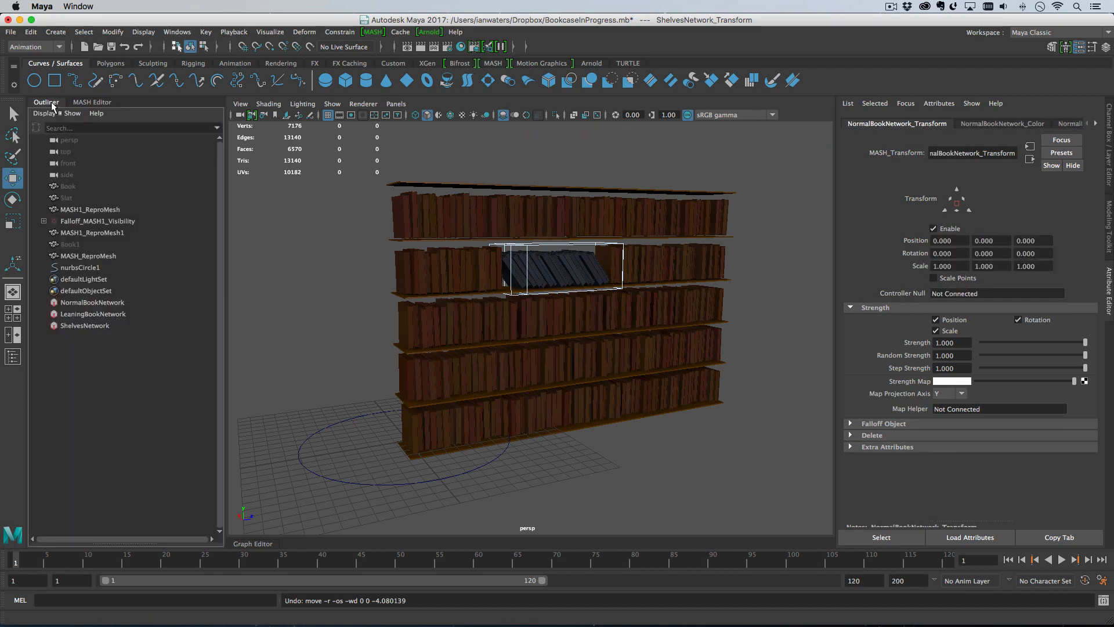
{"action": "middle_click_drag", "start_coordinate": [77, 268], "coordinate": [987, 293]}
{"action": "left_click", "coordinate": [92, 102]}
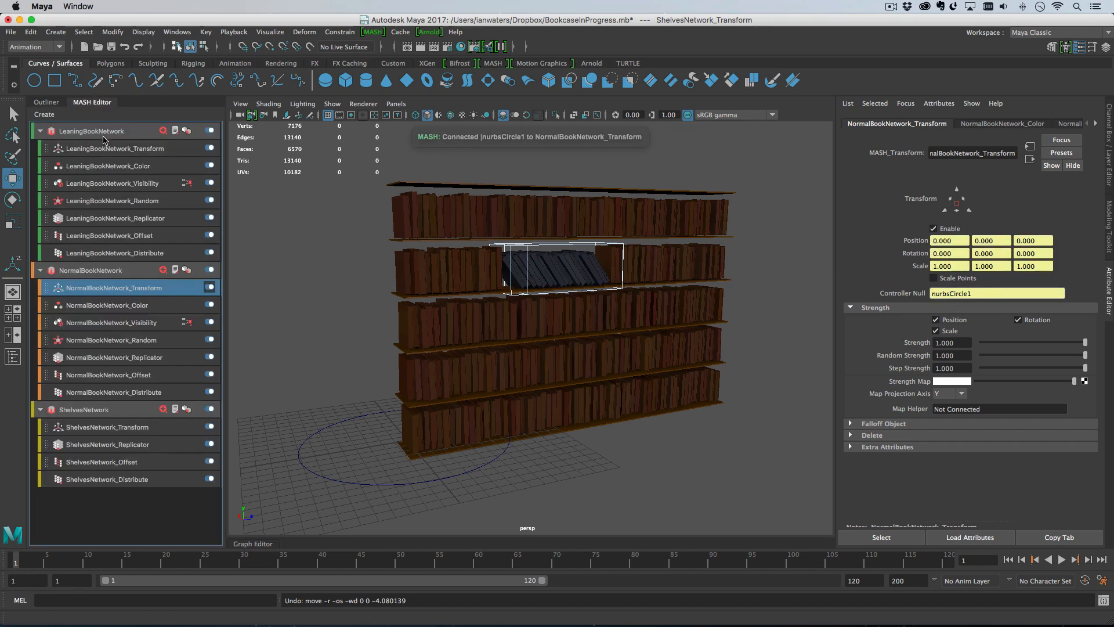
{"action": "left_click", "coordinate": [47, 103]}
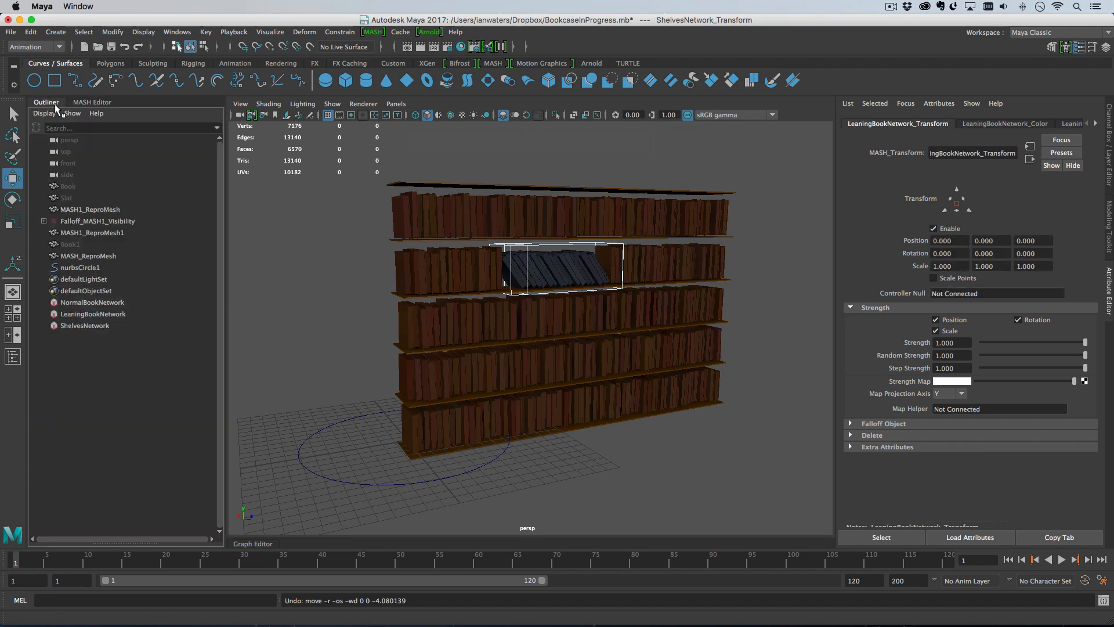
{"action": "middle_click_drag", "start_coordinate": [86, 263], "coordinate": [1008, 297]}
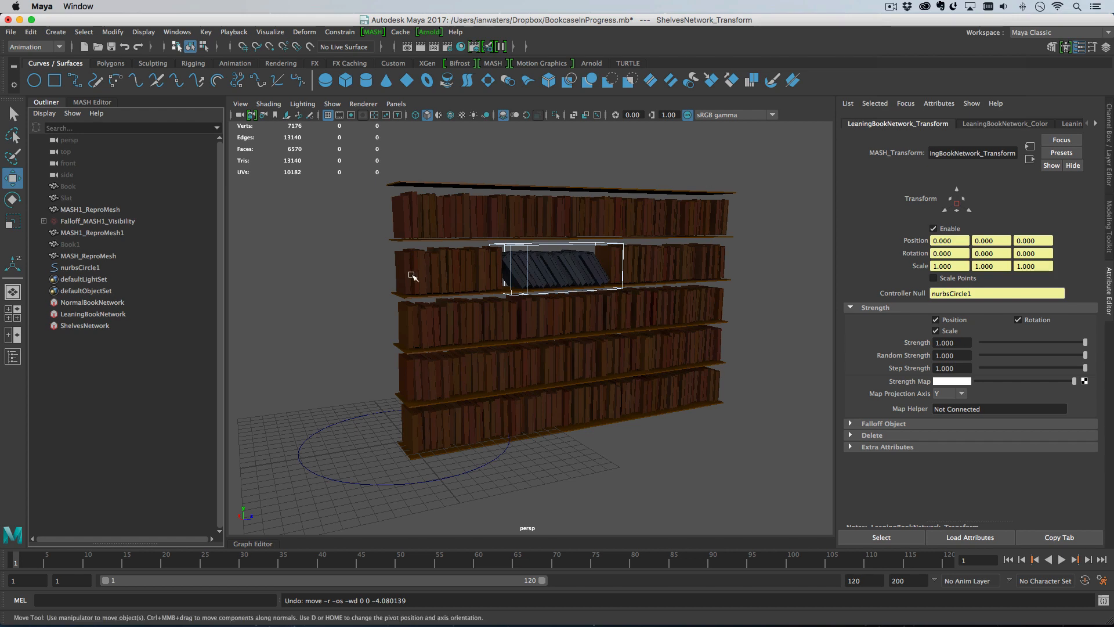
Try moving nurbsCircle1 along the length of the bookcase, and undo the move.
{"action": "left_click", "coordinate": [81, 267]}
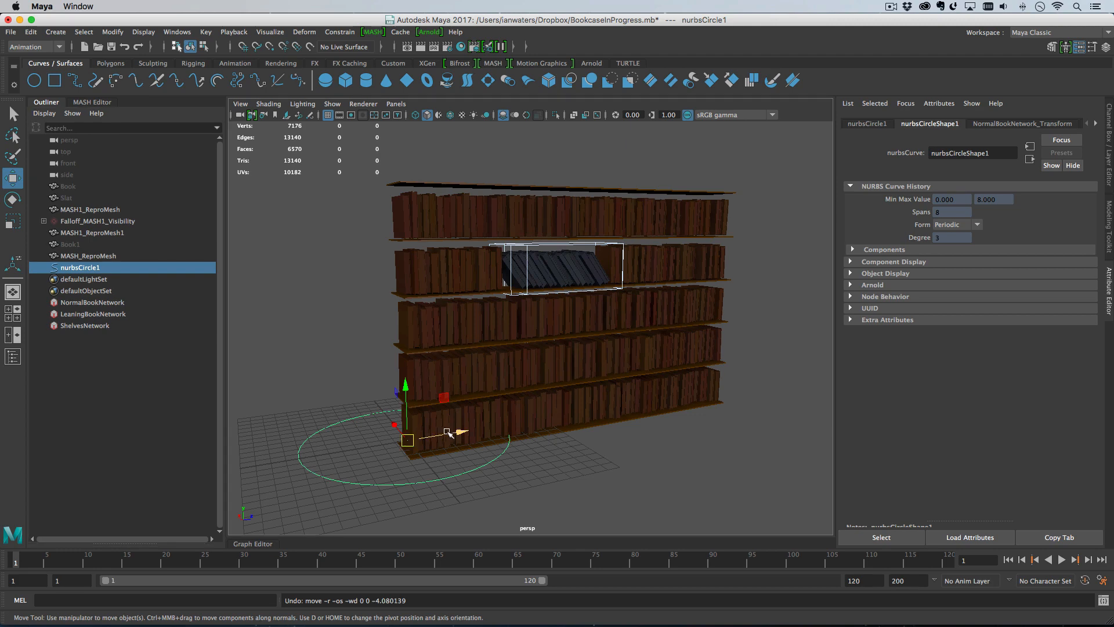
{"action": "left_click_drag", "start_coordinate": [450, 434], "coordinate": [531, 431]}
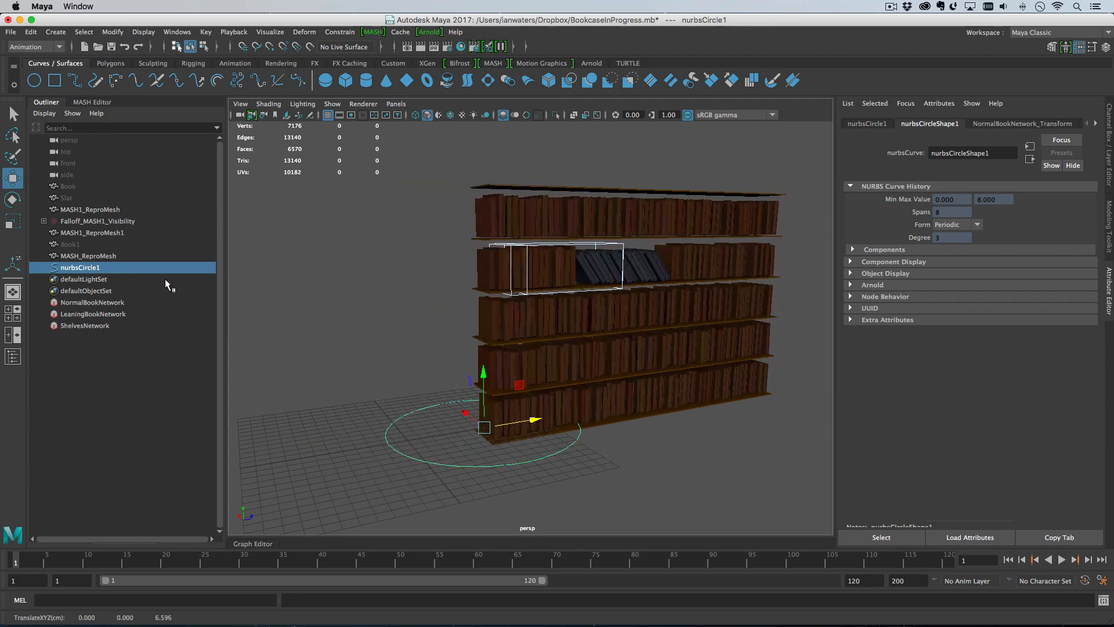
{"action": "key", "text": "z"}
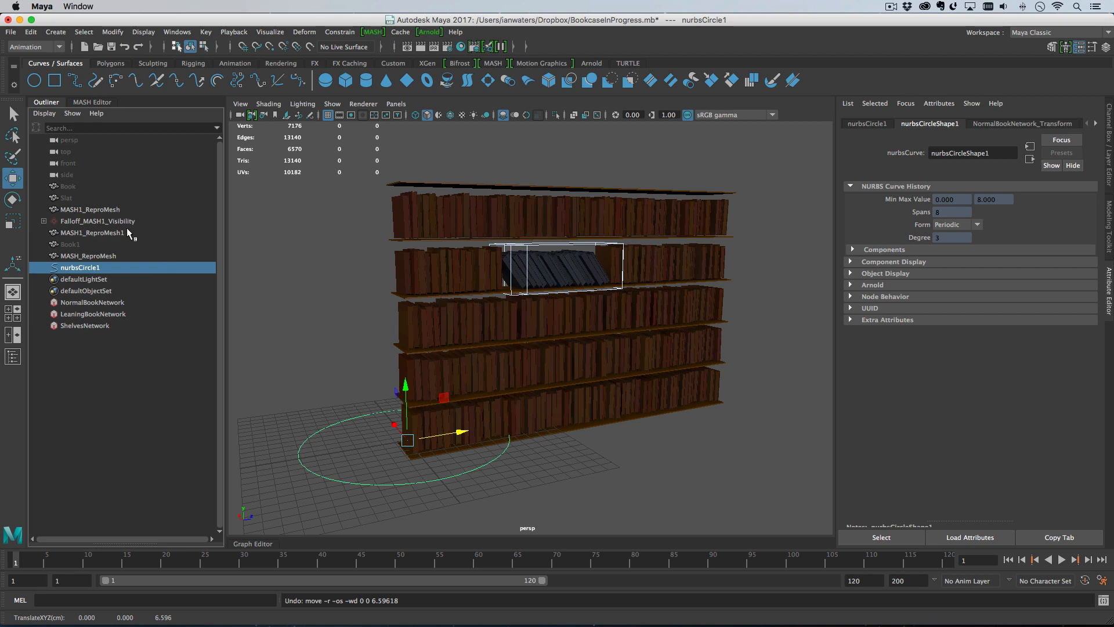
Parent Falloff_MASH1_Visibility under nurbsCircle1.
{"action": "left_click", "coordinate": [90, 220]}
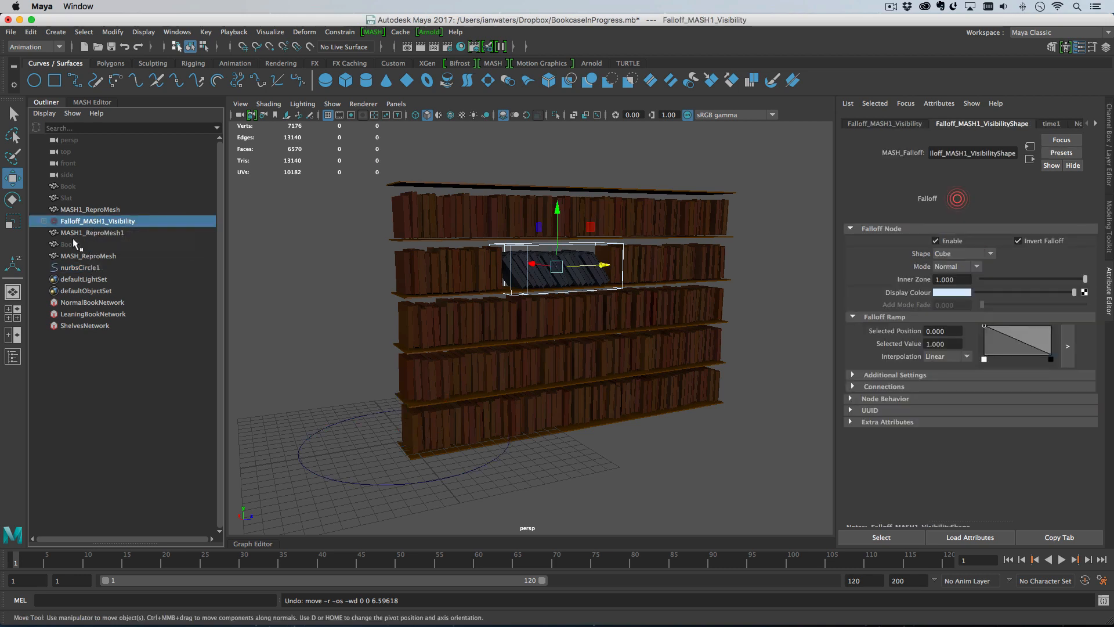
{"action": "middle_click_drag", "start_coordinate": [102, 274], "coordinate": [121, 268]}
Test moving nurbsCircle1 with the visibility falloff parented to it, and undo the move.
{"action": "left_click", "coordinate": [99, 257]}
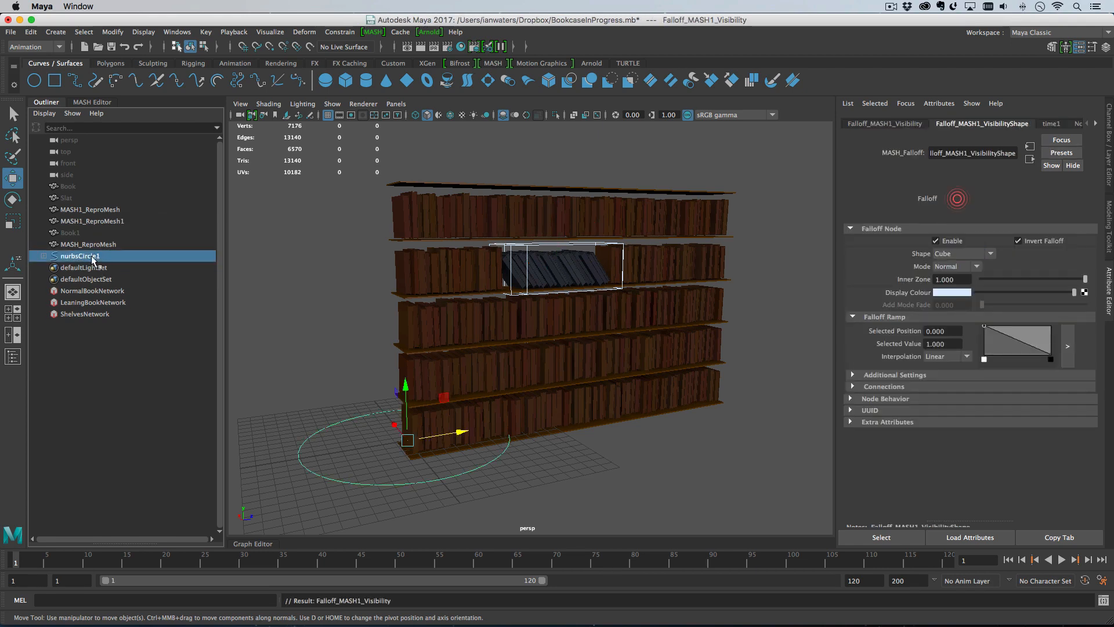
{"action": "left_click_drag", "start_coordinate": [459, 434], "coordinate": [571, 422], "text": "alt"}
{"action": "key", "text": "ctrl+z"}
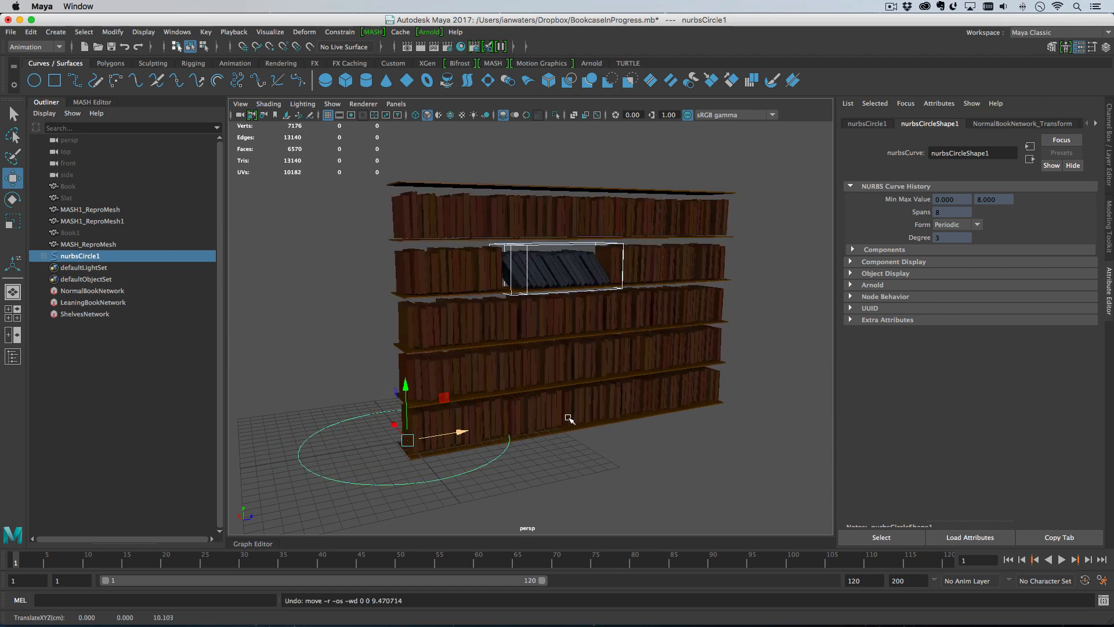
Examine the transformation space of the LeaningBookNetwork Offset node and the settings of its Replicator node.
{"action": "left_click", "coordinate": [91, 102]}
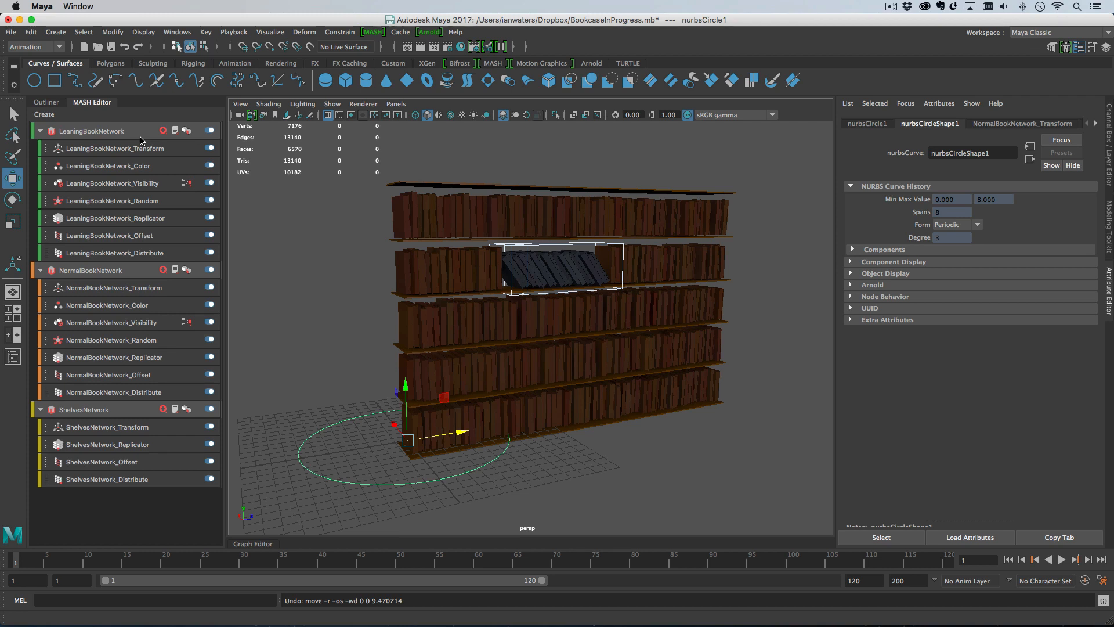
{"action": "left_click", "coordinate": [145, 235]}
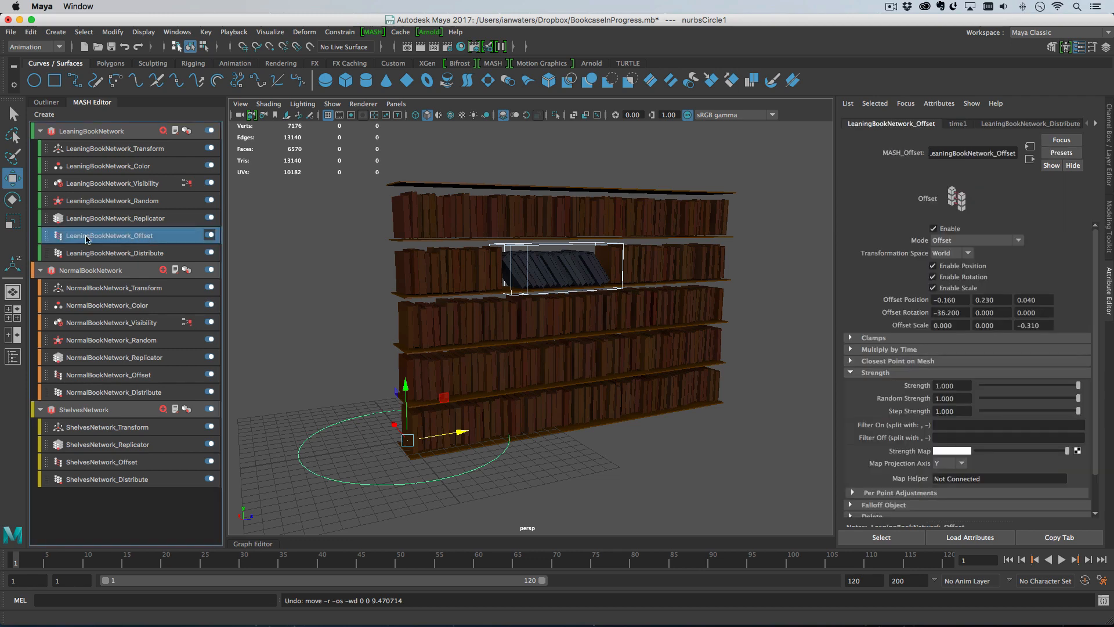
{"action": "left_click", "coordinate": [944, 253]}
{"action": "left_click", "coordinate": [940, 254]}
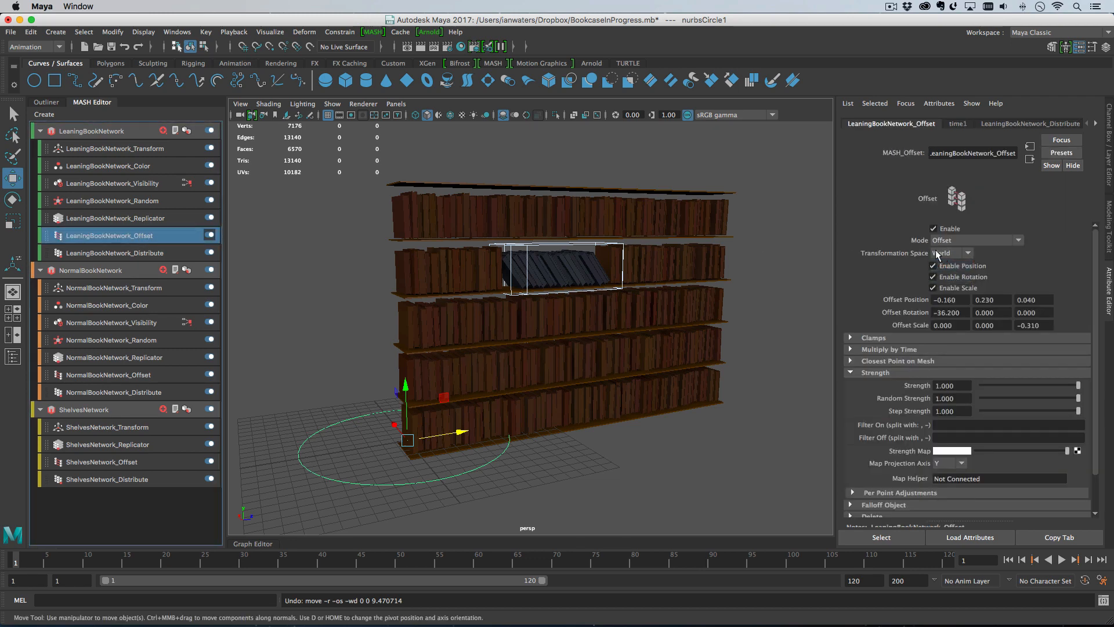
{"action": "left_click", "coordinate": [121, 201]}
{"action": "left_click", "coordinate": [126, 219]}
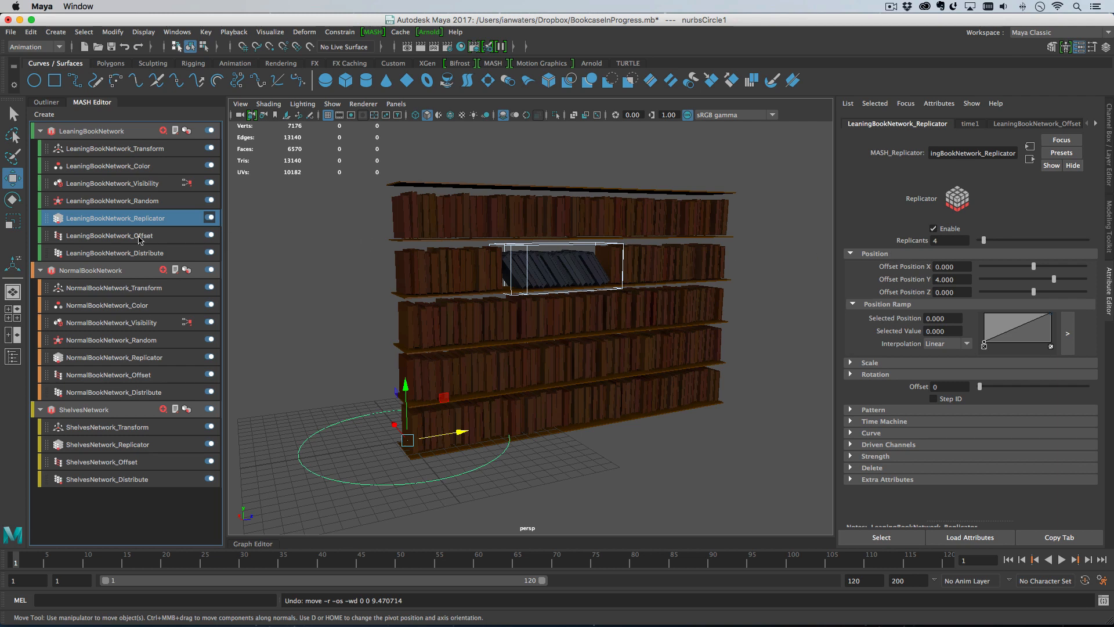
Reorder the Transform node in all three MASH networks so it sits between the Offset and Distribute nodes.
{"action": "left_click", "coordinate": [81, 150]}
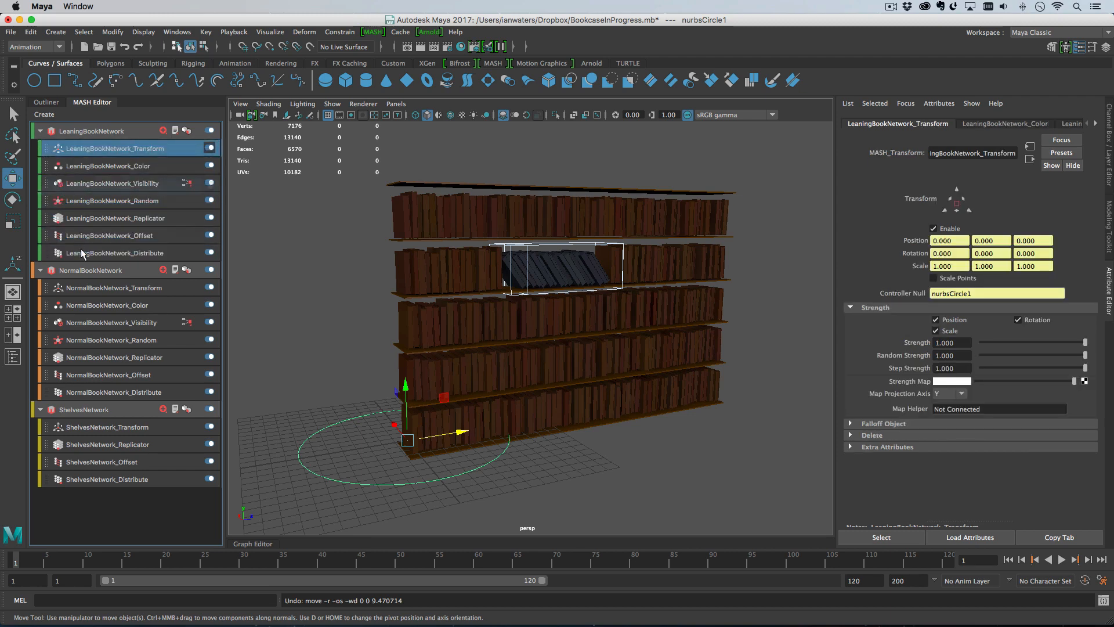
{"action": "left_click_drag", "start_coordinate": [124, 151], "coordinate": [123, 246]}
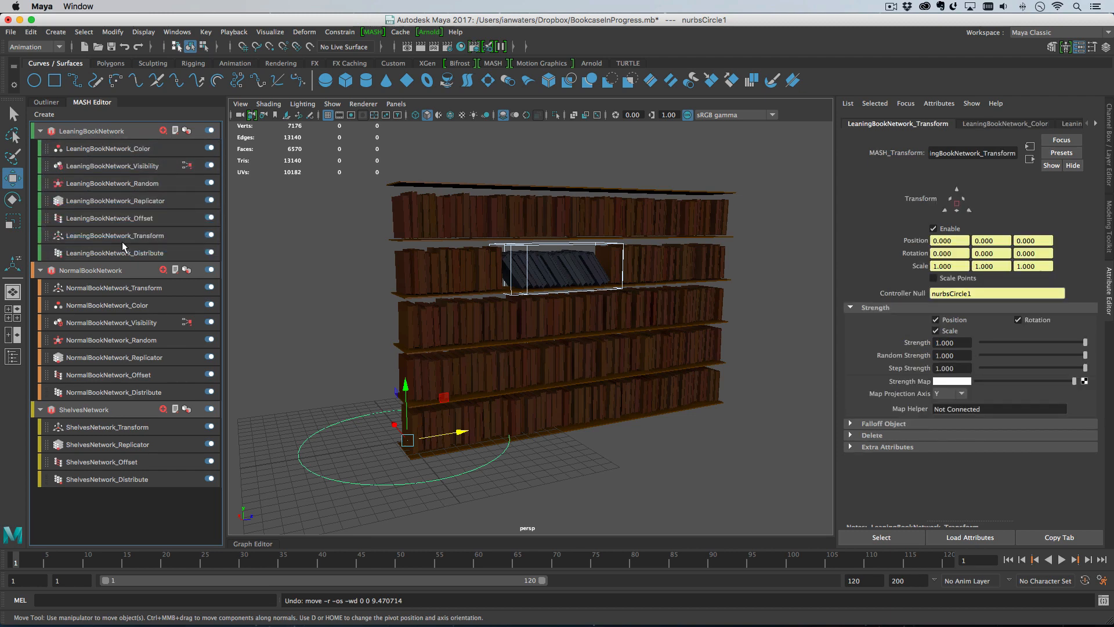
{"action": "left_click", "coordinate": [143, 293]}
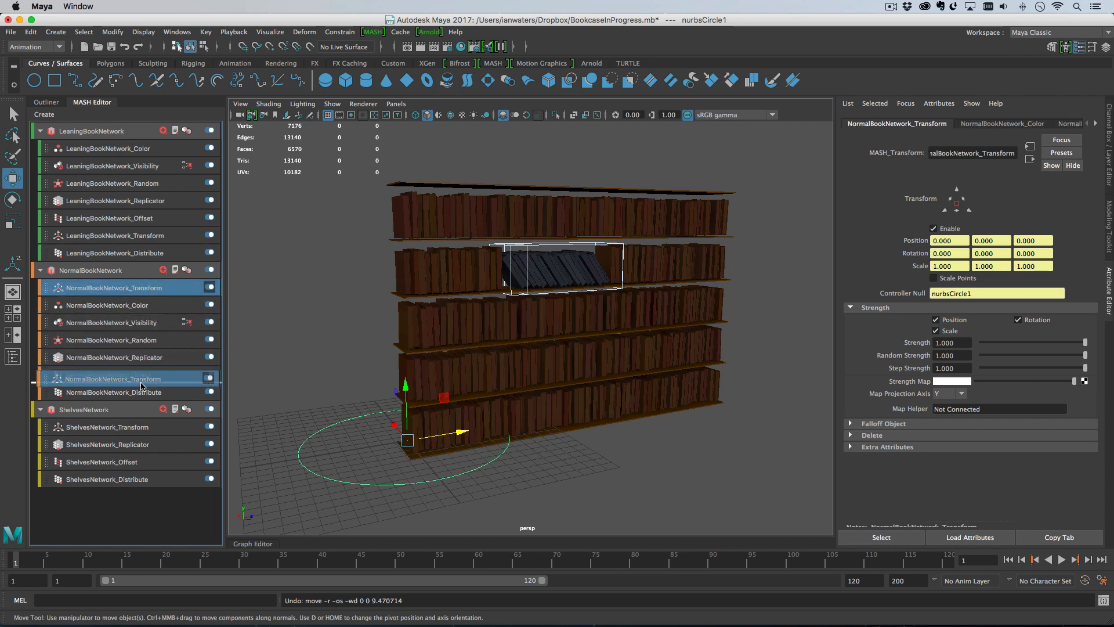
{"action": "left_click_drag", "start_coordinate": [142, 296], "coordinate": [140, 381]}
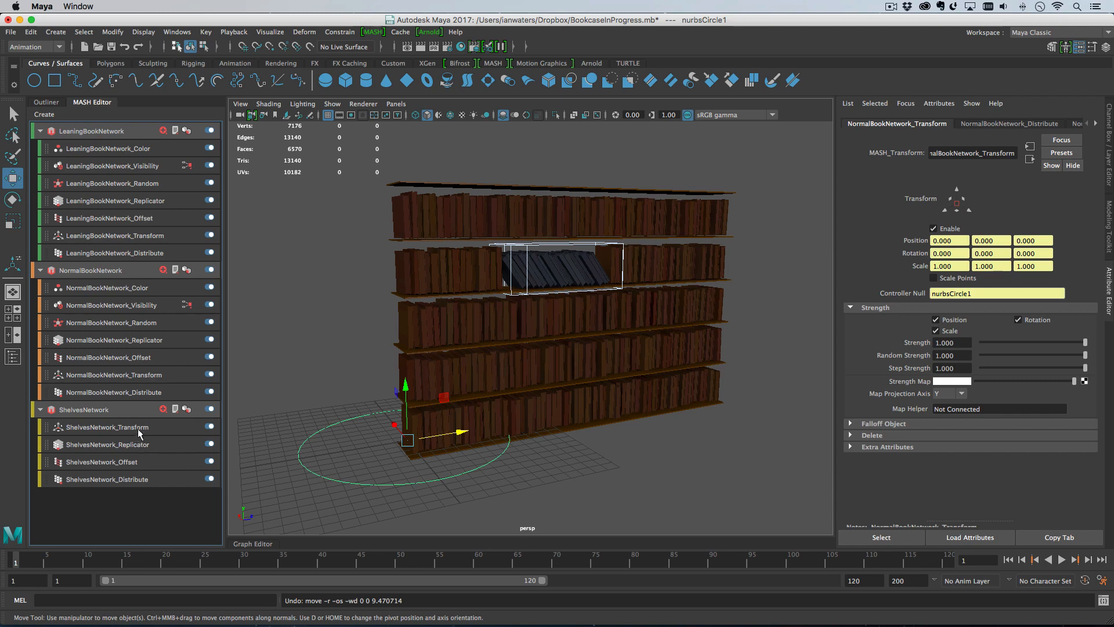
{"action": "left_click_drag", "start_coordinate": [140, 432], "coordinate": [145, 468]}
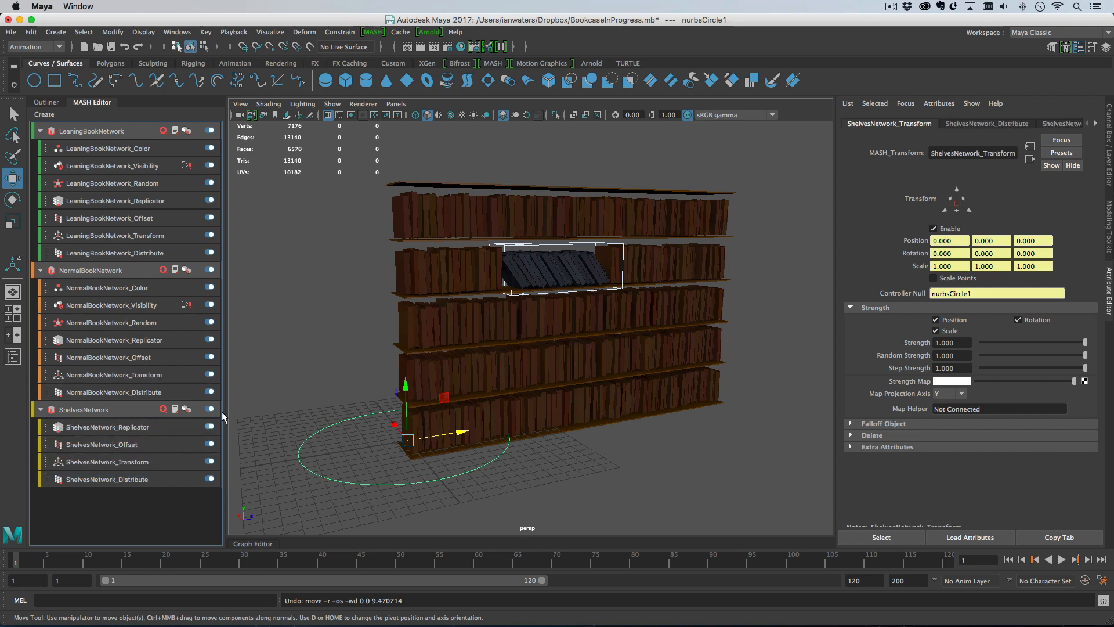
Test nurbsCircle1 as the bookcase controller with the Move and Rotate tools, undoing the changes.
{"action": "left_click", "coordinate": [51, 103]}
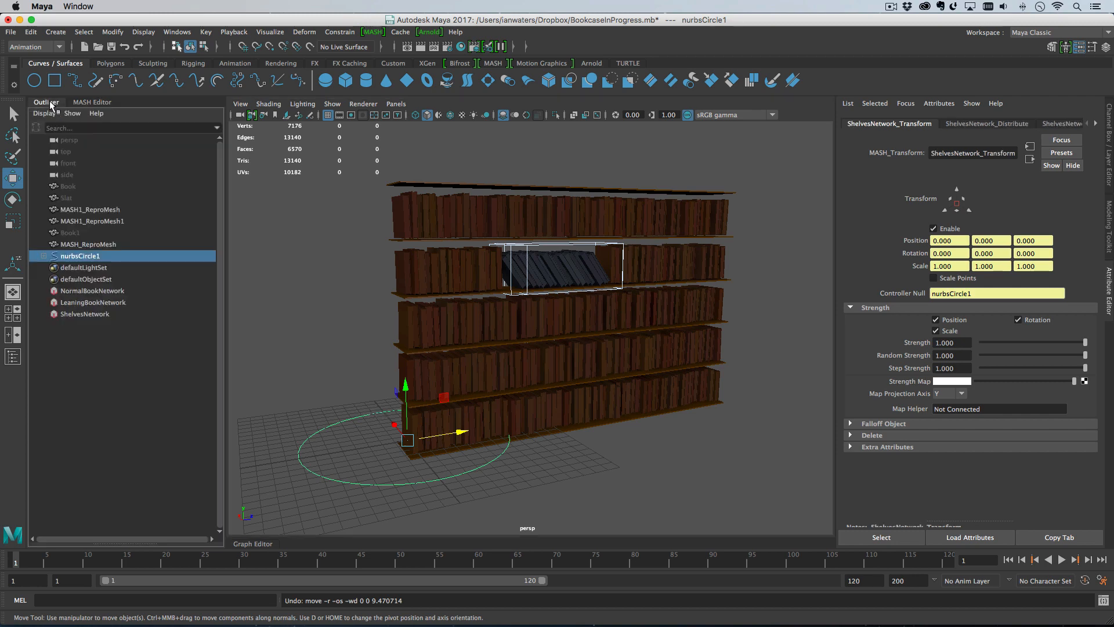
{"action": "left_click", "coordinate": [102, 255]}
{"action": "left_click_drag", "start_coordinate": [453, 425], "coordinate": [539, 437]}
{"action": "key", "text": "super+z"}
{"action": "key", "text": "e"}
{"action": "key", "text": "super+z"}
{"action": "key", "text": "super+z"}
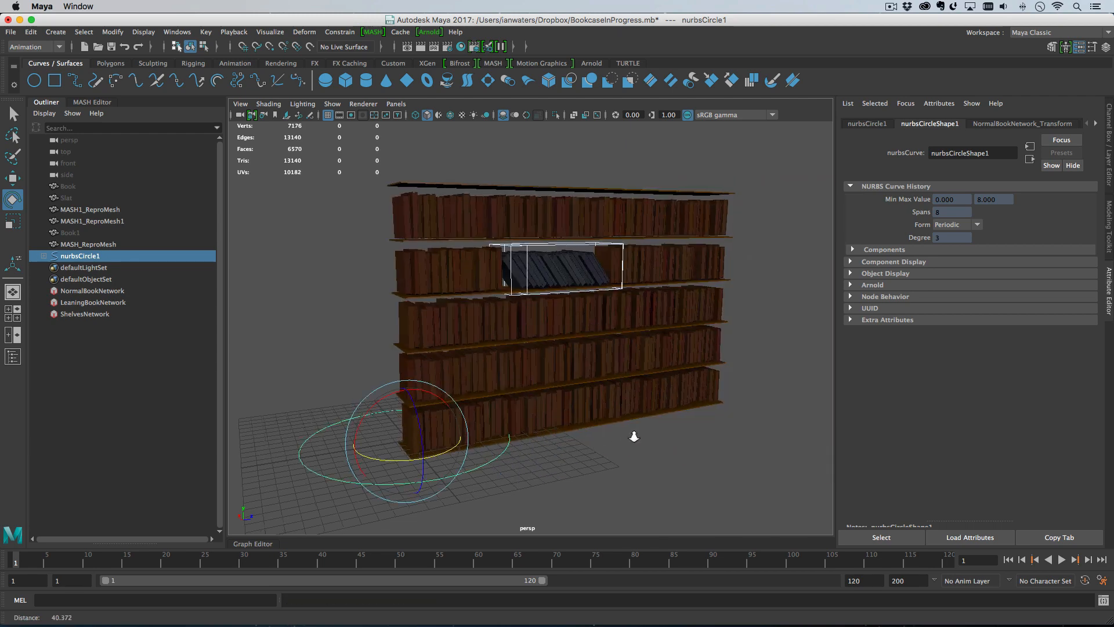
{"action": "mouse_move", "coordinate": [632, 435]}
{"action": "right_mouse_down", "text": "alt"}
{"action": "mouse_move", "coordinate": [567, 420]}
{"action": "mouse_move", "coordinate": [626, 440]}
{"action": "right_mouse_up", "text": "alt"}
{"action": "middle_click_drag", "start_coordinate": [626, 440], "coordinate": [608, 446], "text": "alt"}
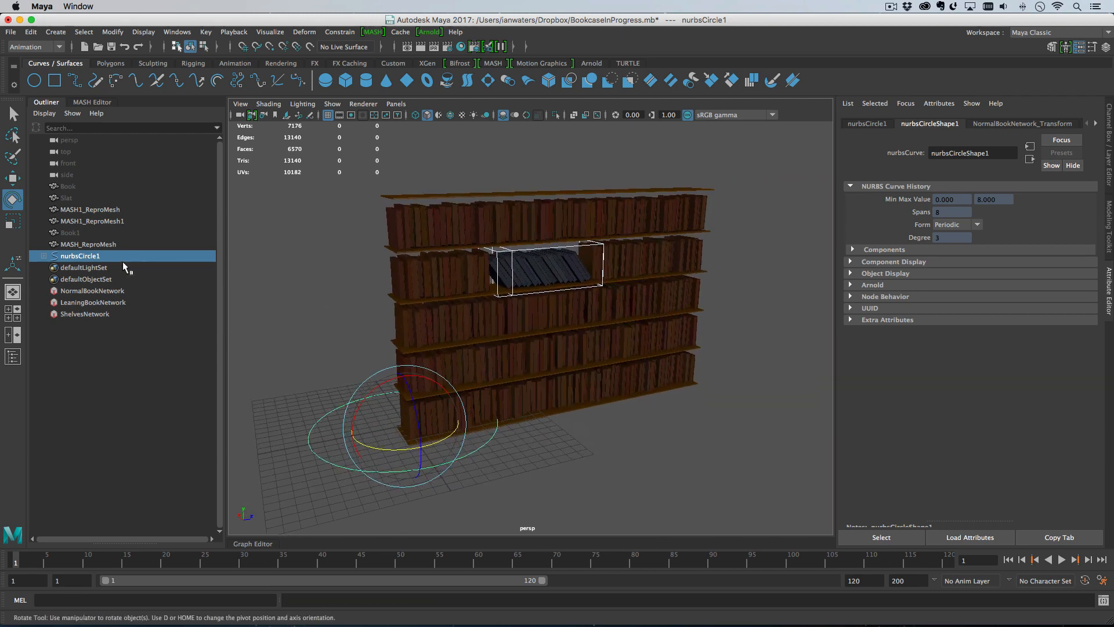
Create an additional falloff object on the NormalBookNetwork Visibility node.
{"action": "left_click", "coordinate": [92, 102]}
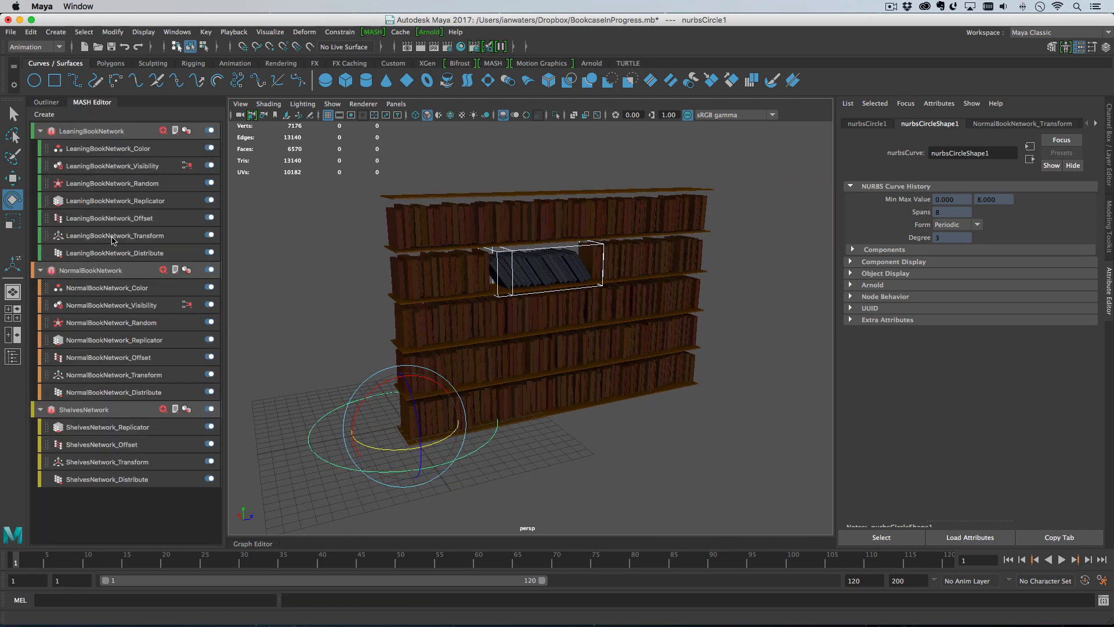
{"action": "left_click", "coordinate": [129, 167]}
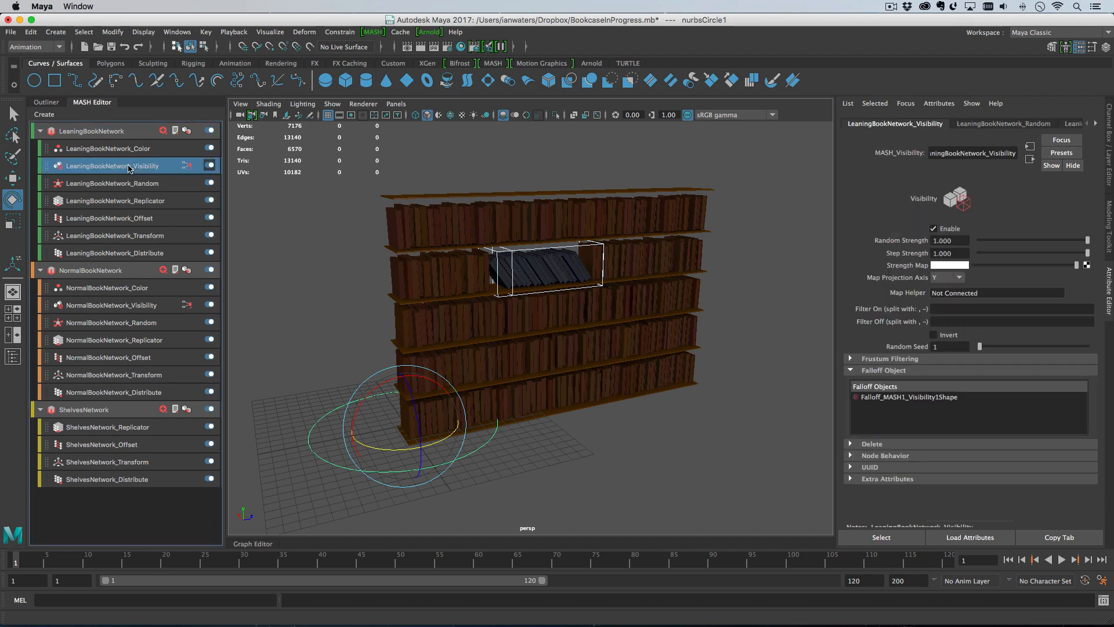
{"action": "left_click", "coordinate": [128, 306]}
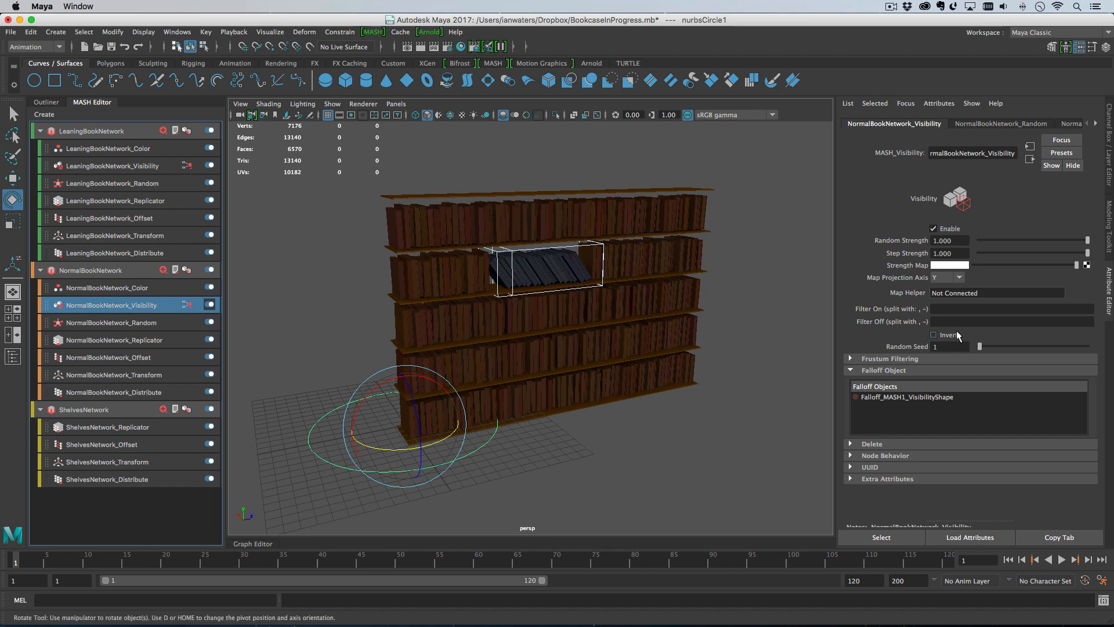
{"action": "right_click", "coordinate": [919, 413]}
{"action": "left_click", "coordinate": [935, 417]}
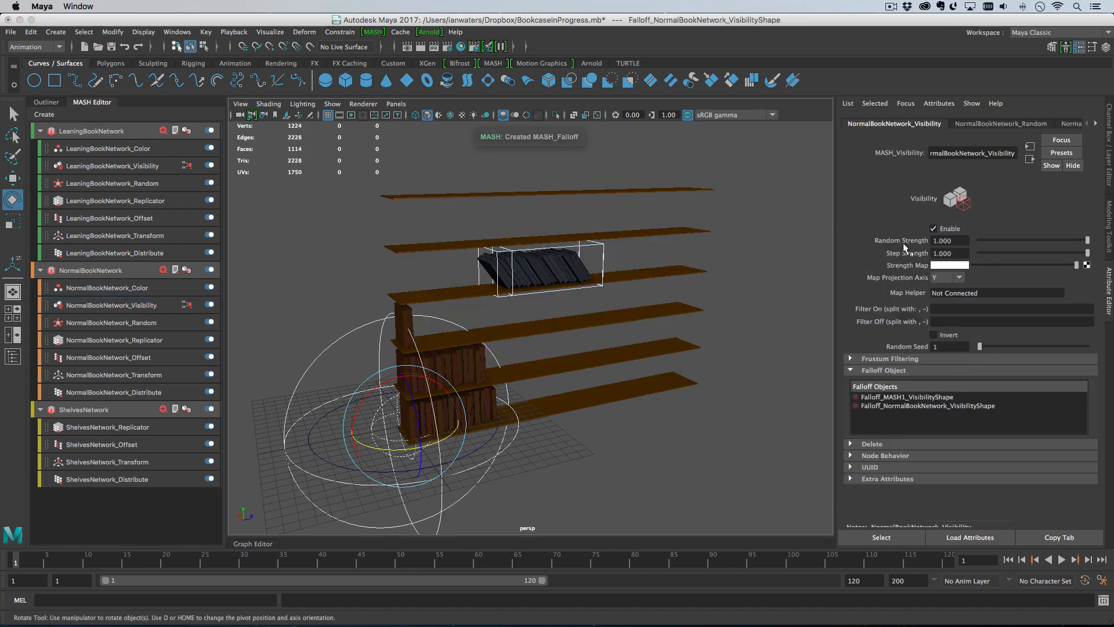
Change the new NormalBookNetwork Visibility falloff's shape to Cube and move it to about 22.6 along Z.
{"action": "left_click", "coordinate": [186, 304]}
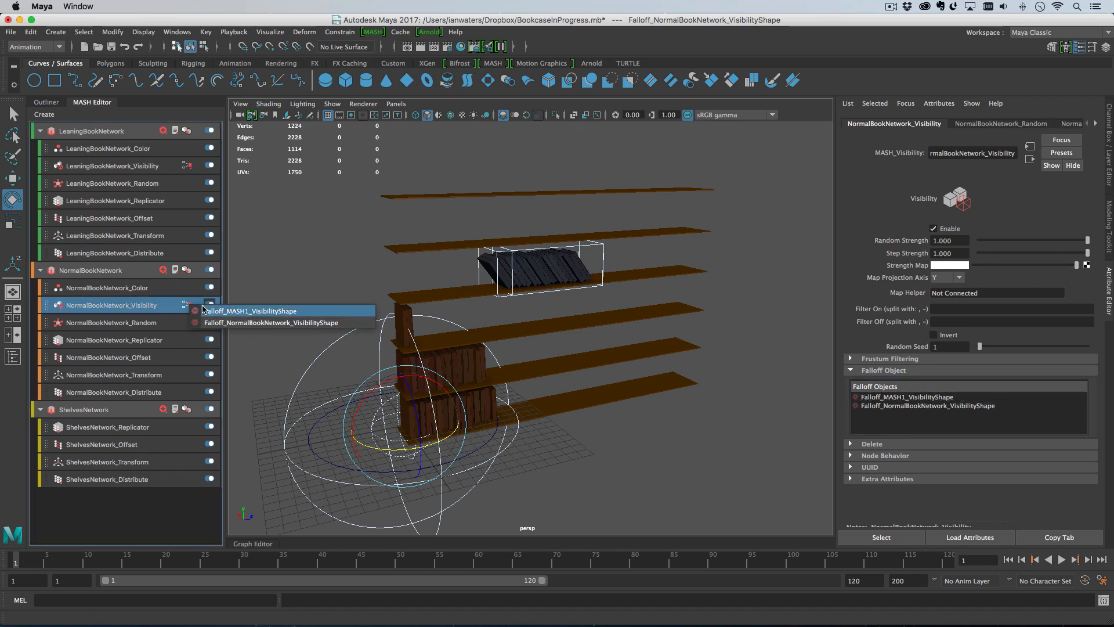
{"action": "left_click", "coordinate": [239, 323]}
{"action": "left_click", "coordinate": [960, 253]}
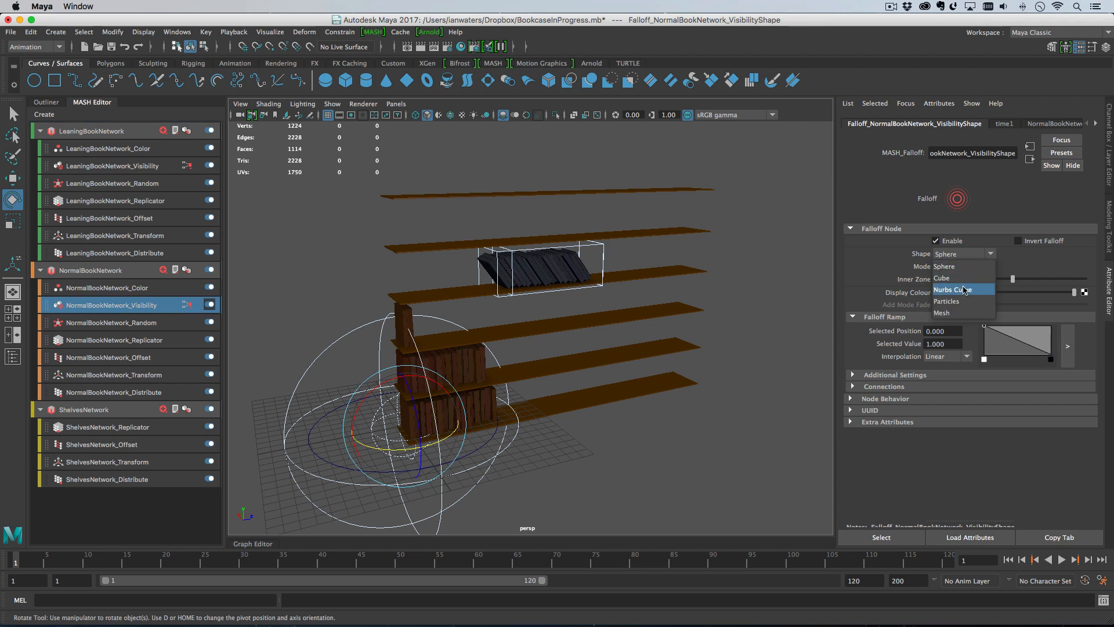
{"action": "left_click", "coordinate": [943, 278]}
{"action": "left_click", "coordinate": [1033, 241]}
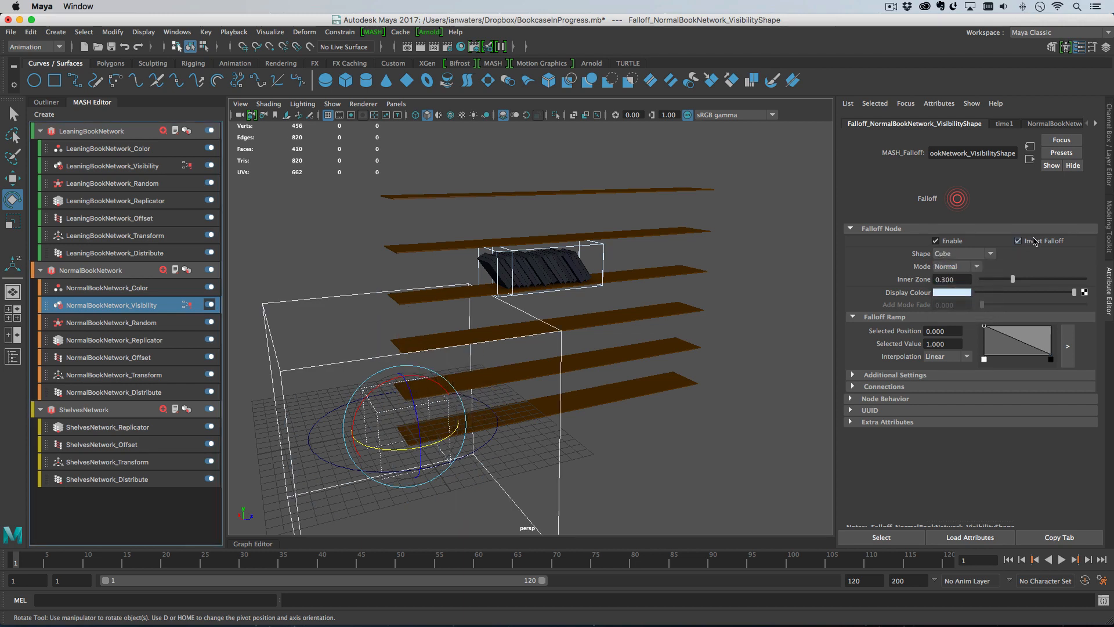
{"action": "left_click", "coordinate": [1019, 241]}
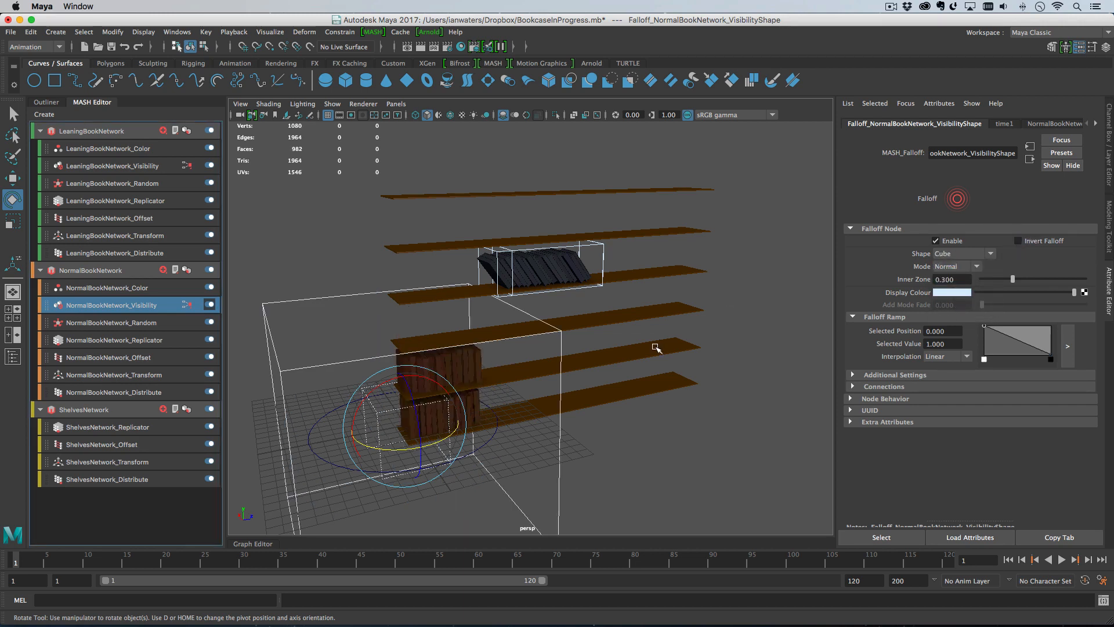
{"action": "key", "text": "w"}
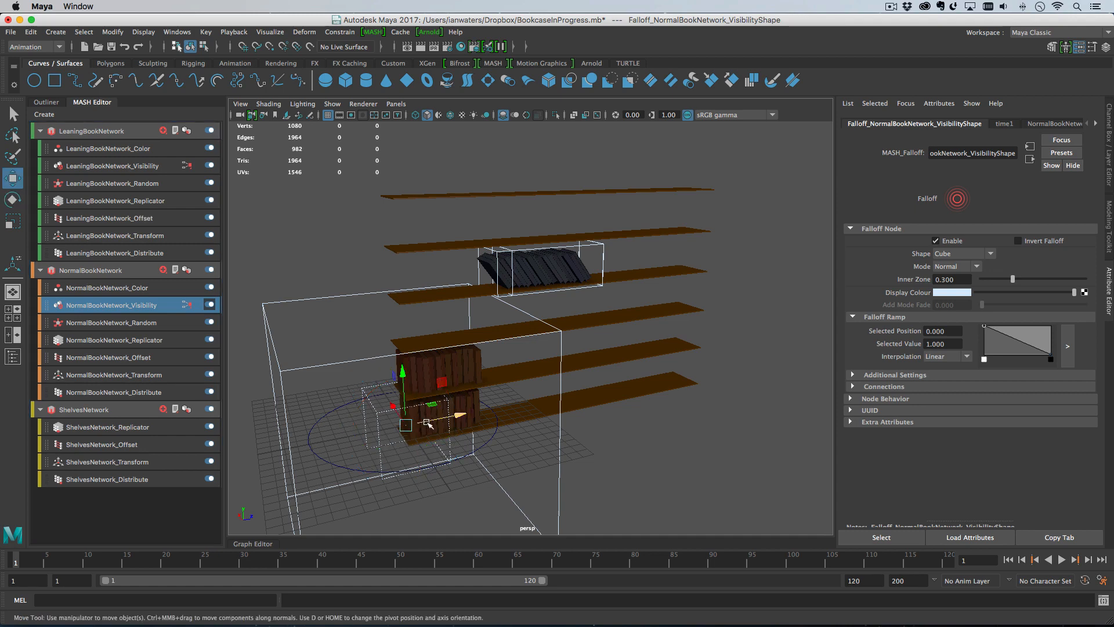
{"action": "left_click_drag", "start_coordinate": [427, 423], "coordinate": [638, 382]}
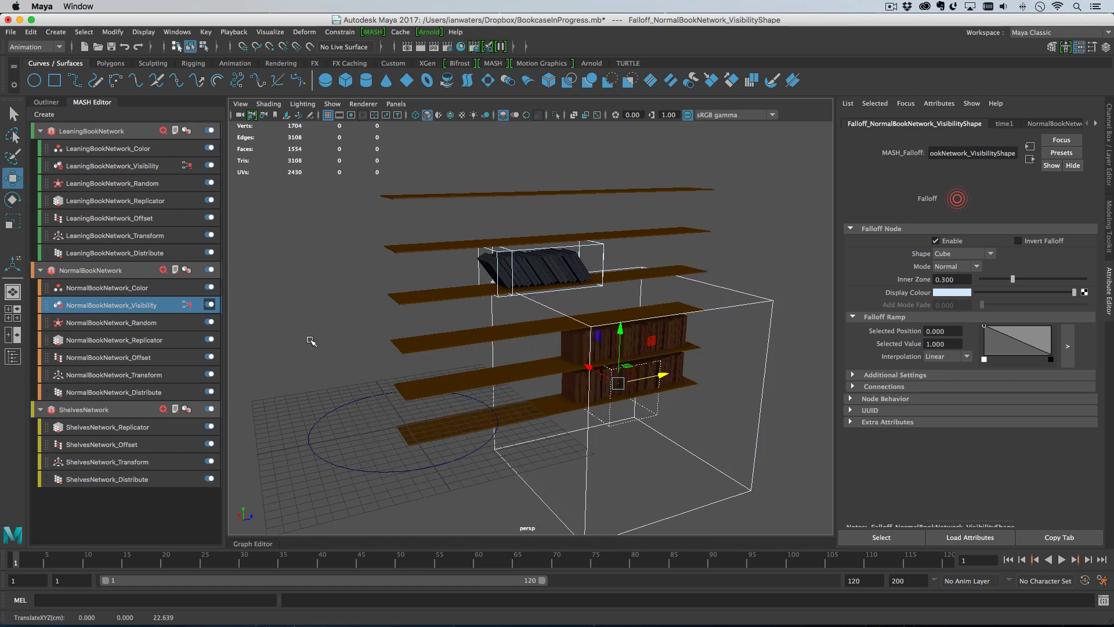
Enable Invert on the NormalBookNetwork Visibility node itself.
{"action": "left_click", "coordinate": [188, 307]}
{"action": "left_click", "coordinate": [218, 324]}
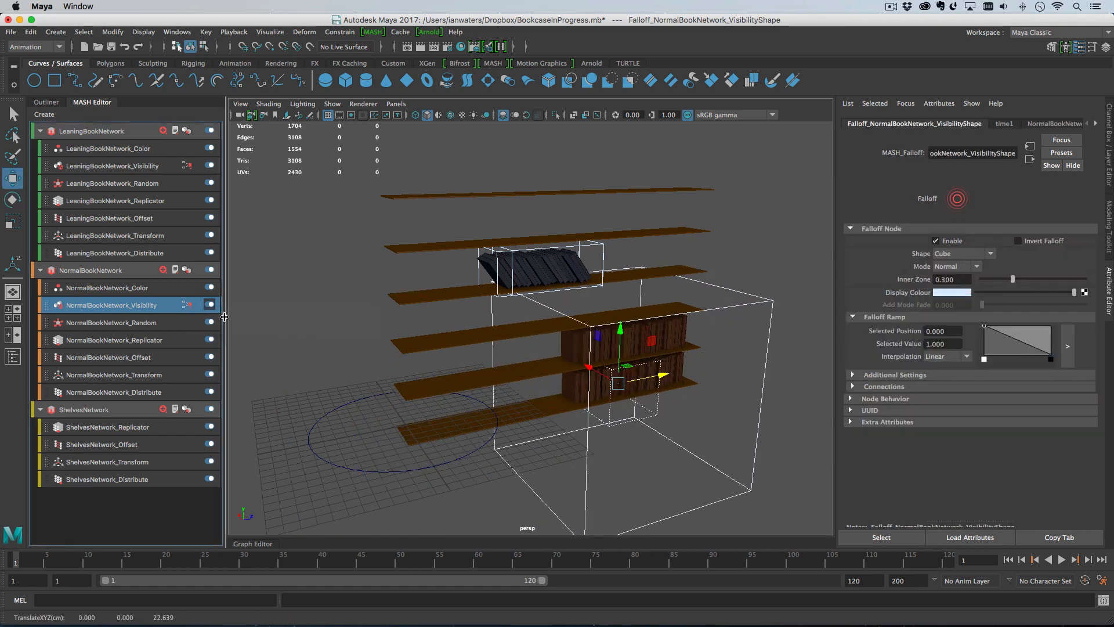
{"action": "left_click", "coordinate": [1048, 242]}
{"action": "left_click", "coordinate": [1048, 242]}
{"action": "left_click", "coordinate": [188, 307]}
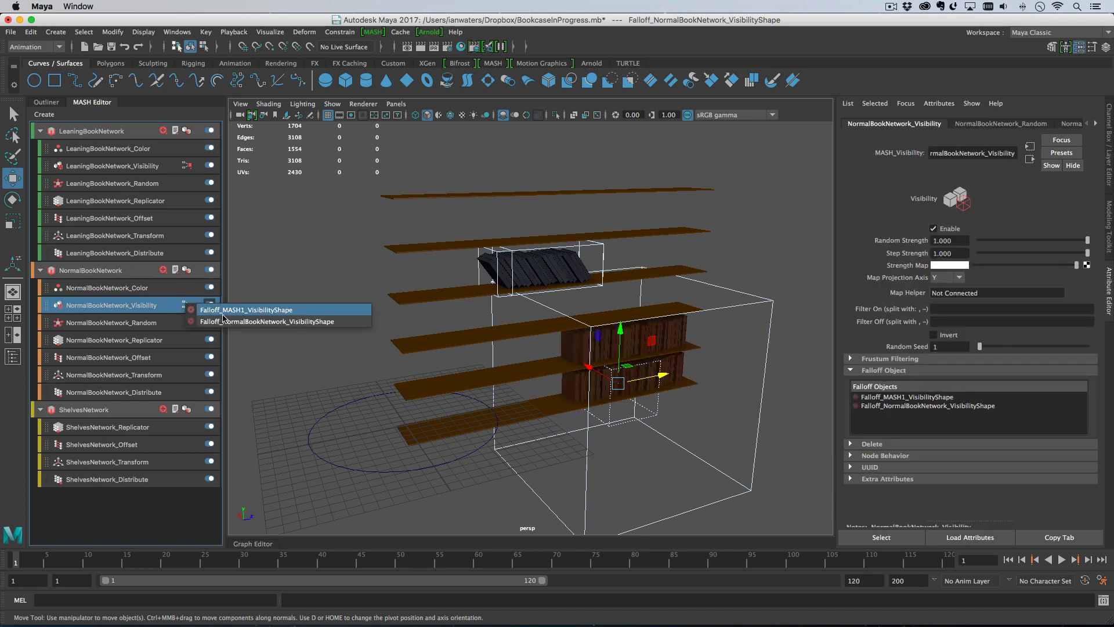
{"action": "left_click", "coordinate": [224, 321]}
{"action": "left_click", "coordinate": [188, 311]}
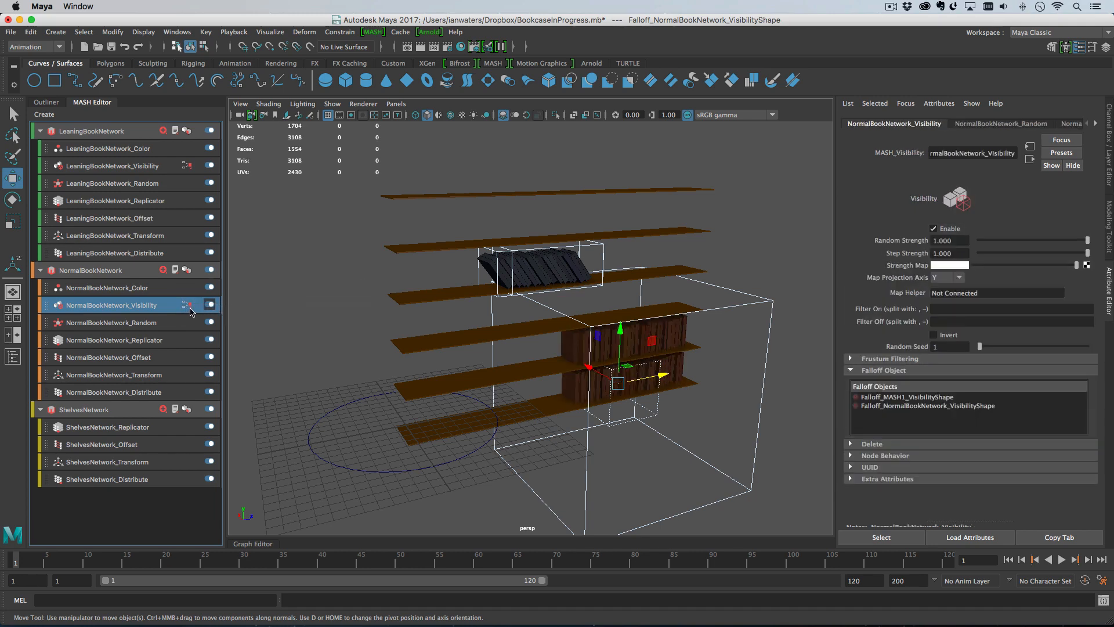
{"action": "left_click", "coordinate": [938, 336]}
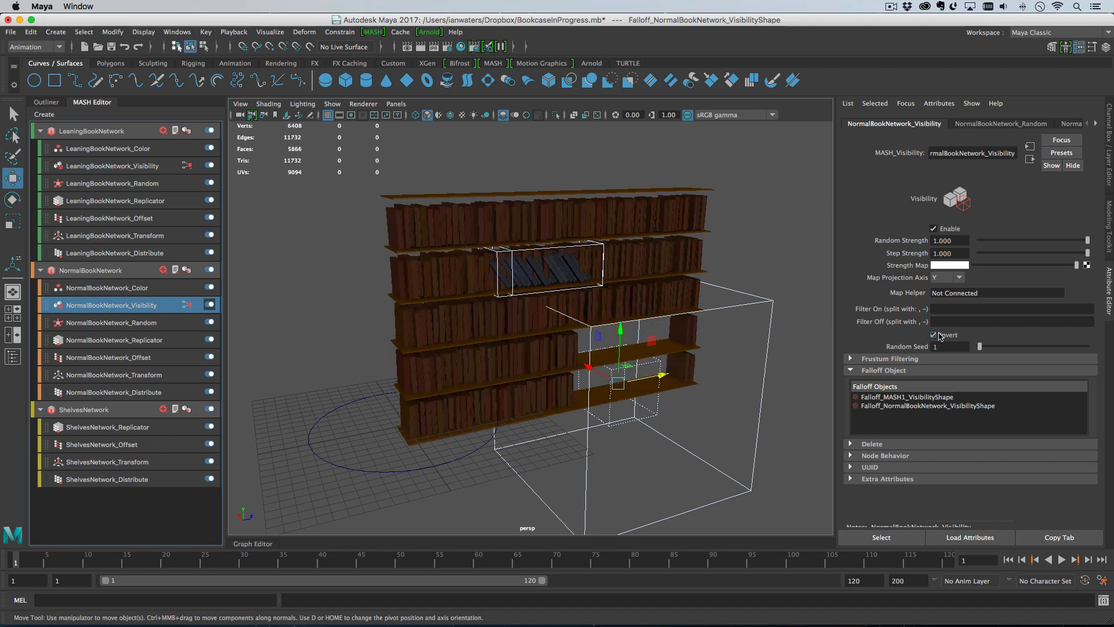
Select Falloff_MASH1_Visibility under nurbsCircle1 and turn off its Invert Falloff option.
{"action": "left_click", "coordinate": [47, 102]}
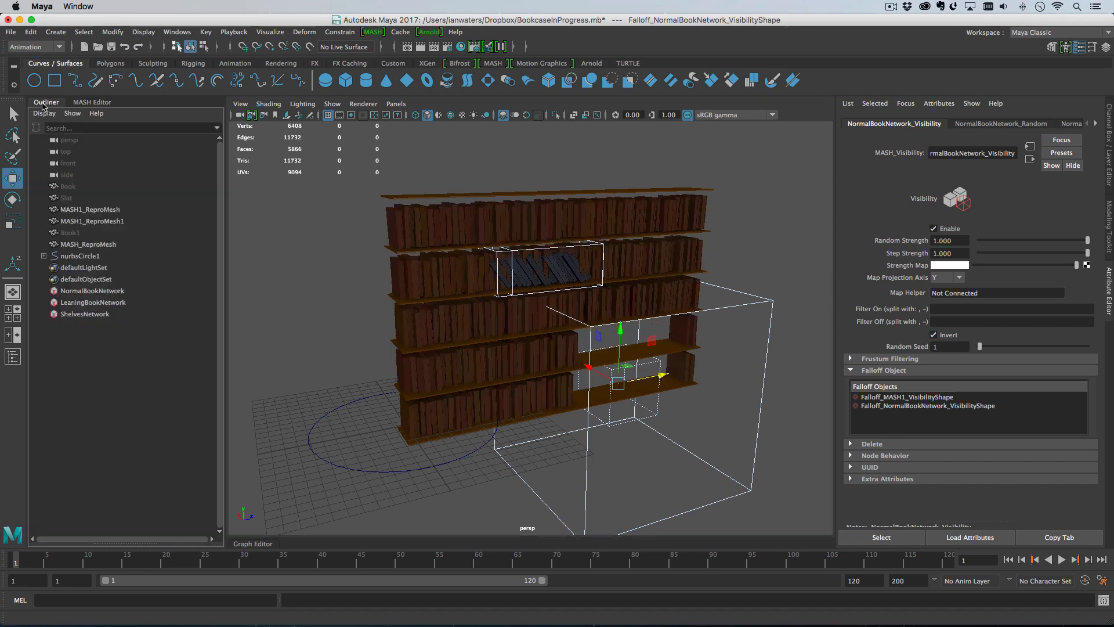
{"action": "left_click", "coordinate": [44, 256]}
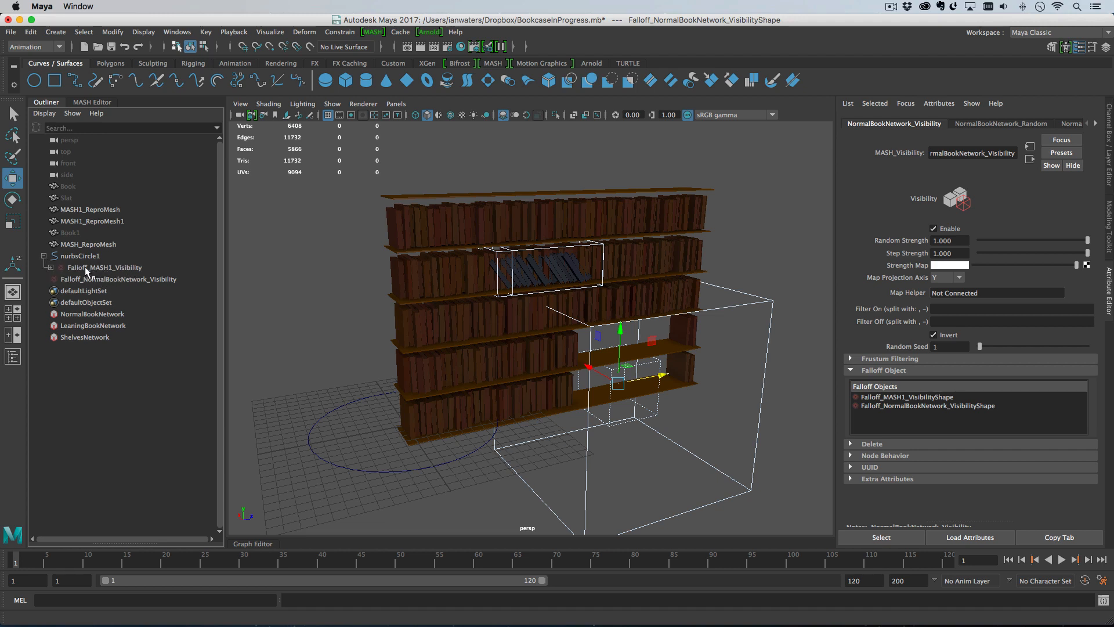
{"action": "left_click", "coordinate": [50, 268]}
{"action": "left_click", "coordinate": [105, 268]}
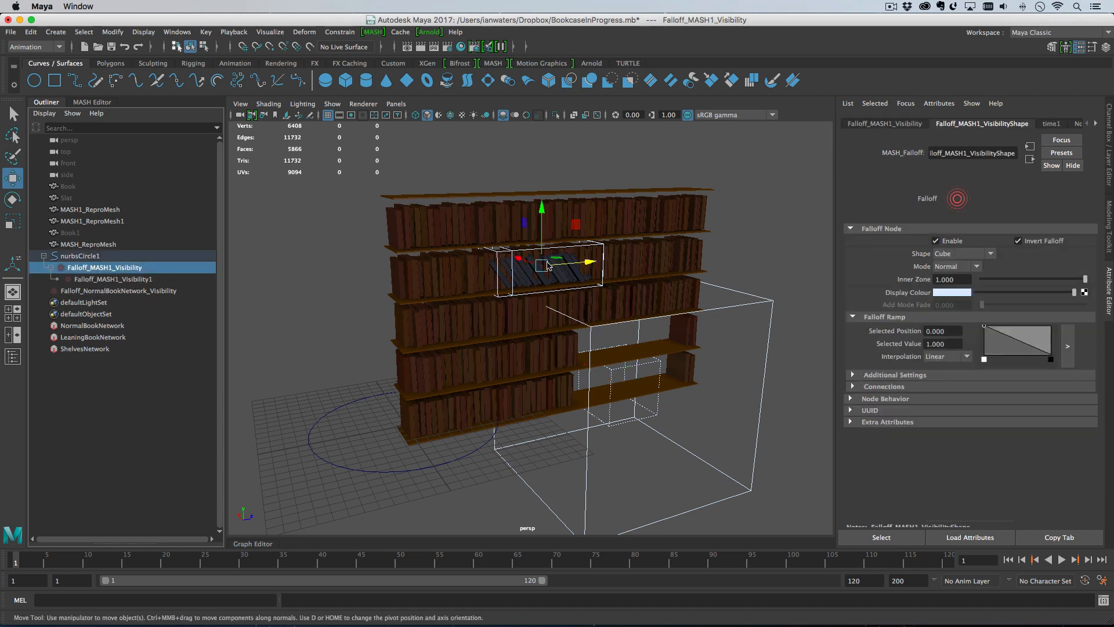
{"action": "left_click", "coordinate": [1043, 241]}
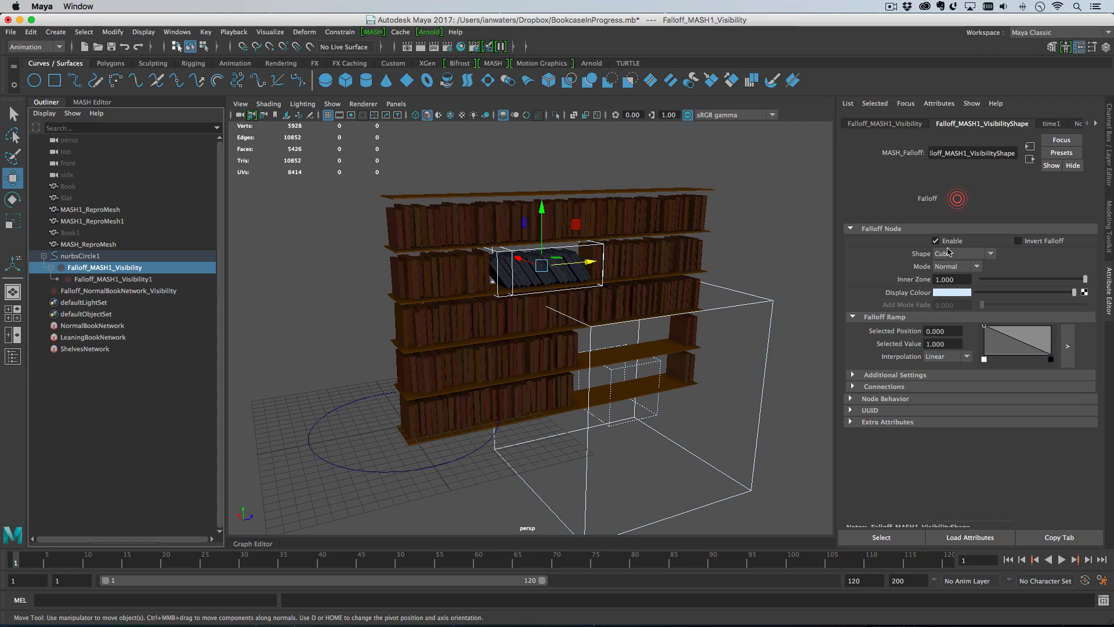
Set the Inner Zone of Falloff_NormalBookNetwork_Visibility to 1.000 and scale the cube to about 2.8, 3.8, 10.
{"action": "left_click_drag", "start_coordinate": [793, 298], "coordinate": [756, 318]}
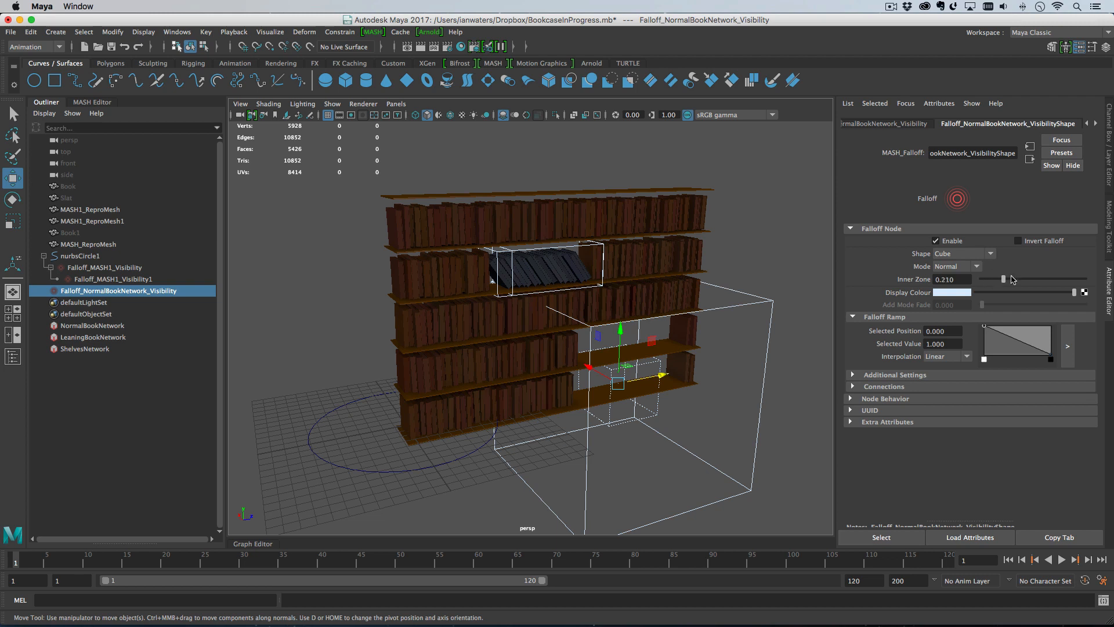
{"action": "left_click_drag", "start_coordinate": [1013, 280], "coordinate": [1086, 280]}
{"action": "key", "text": "r"}
{"action": "left_click_drag", "start_coordinate": [626, 334], "coordinate": [613, 387]}
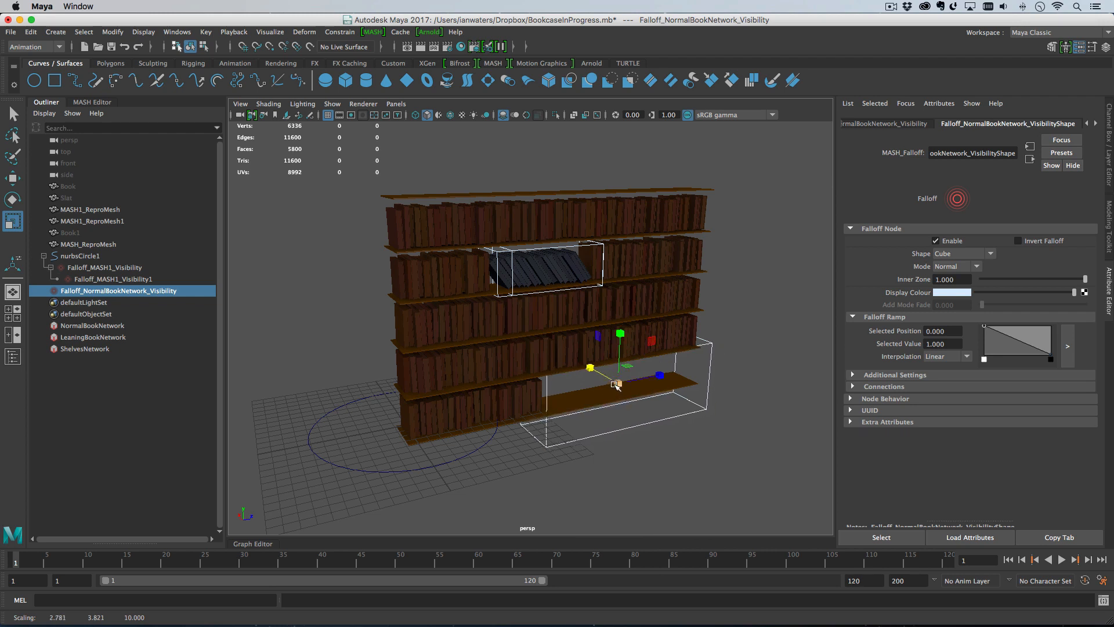
Shift the cube falloff toward the far end of the lowest shelf and scale it down to about 2.8, 2.5, 3.1.
{"action": "key", "text": "e"}
{"action": "key", "text": "w"}
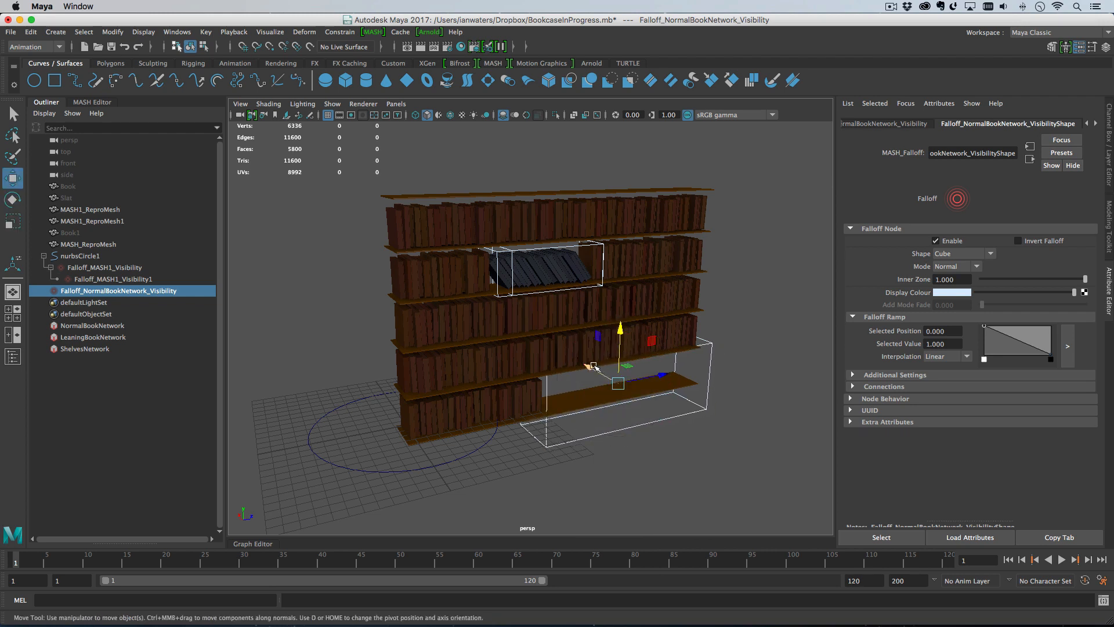
{"action": "left_click_drag", "start_coordinate": [591, 369], "coordinate": [656, 373]}
{"action": "key", "text": "r"}
{"action": "key", "text": "w"}
{"action": "key", "text": "e"}
{"action": "key", "text": "w"}
{"action": "key", "text": "r"}
{"action": "left_click_drag", "start_coordinate": [671, 333], "coordinate": [674, 348]}
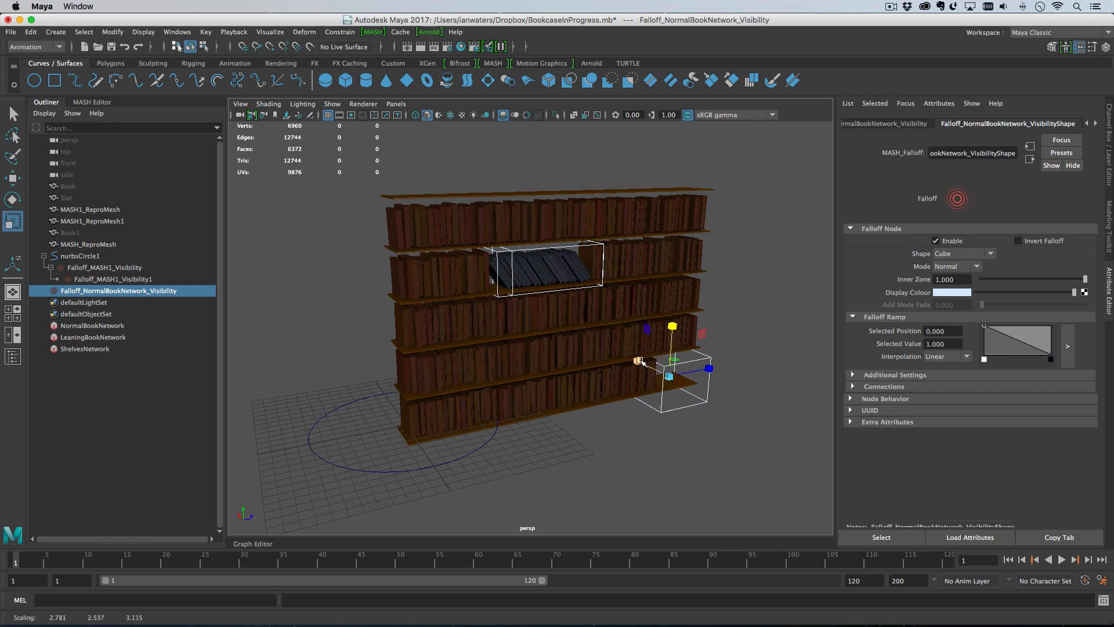
Position the cube falloff around the far end of the second shelf from the bottom to clear the books there.
{"action": "key", "text": "w"}
{"action": "left_click_drag", "start_coordinate": [639, 361], "coordinate": [636, 360]}
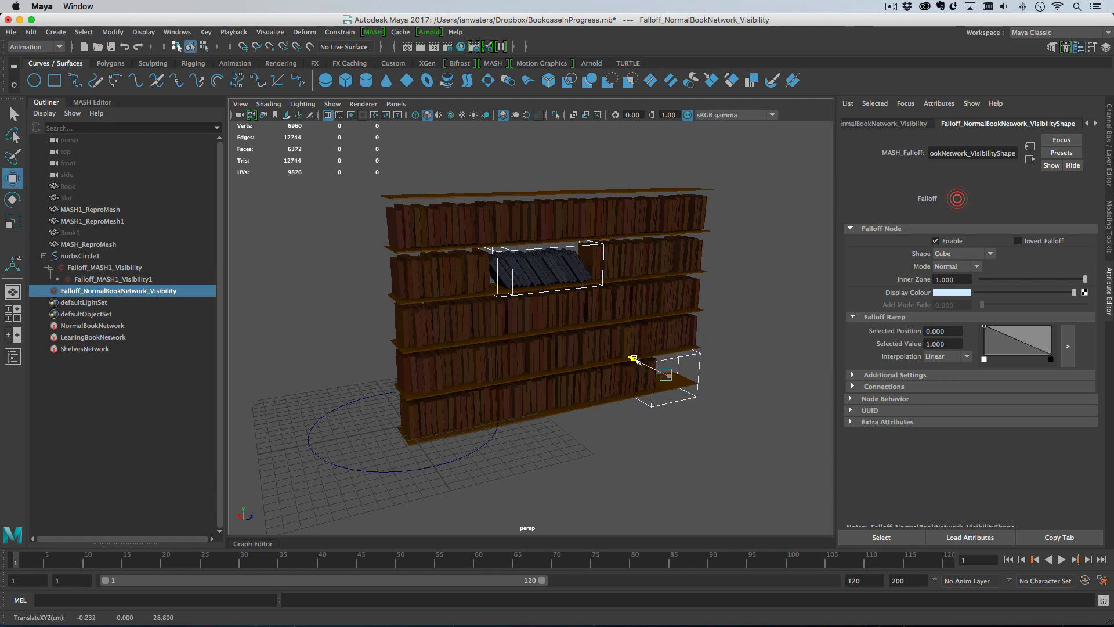
{"action": "left_click_drag", "start_coordinate": [710, 365], "coordinate": [700, 368]}
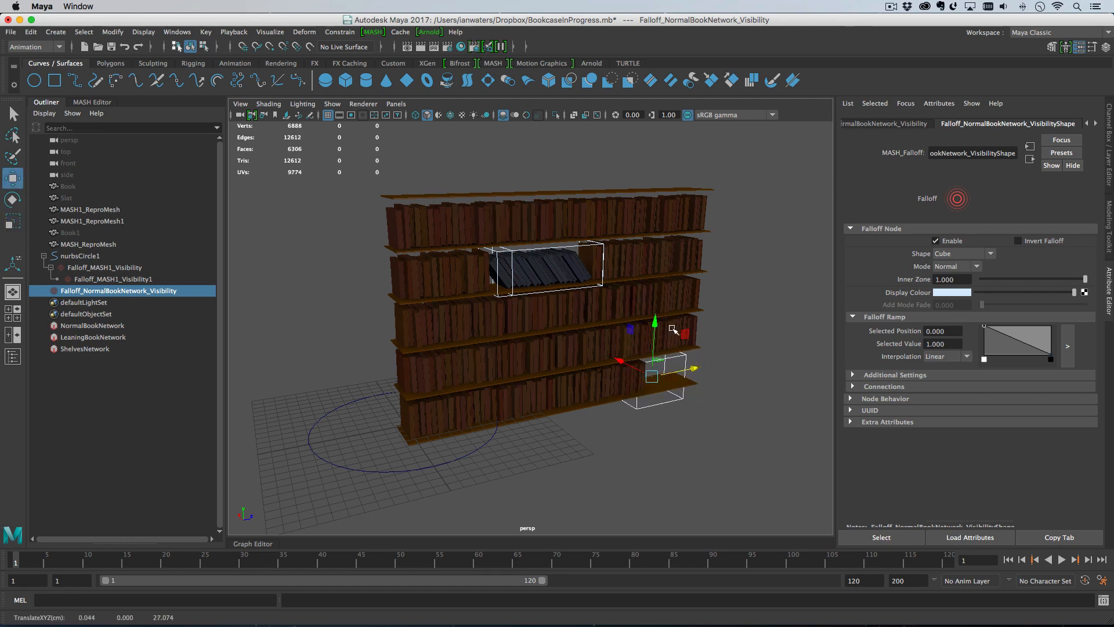
{"action": "left_click_drag", "start_coordinate": [653, 299], "coordinate": [656, 285]}
{"action": "left_click_drag", "start_coordinate": [673, 351], "coordinate": [641, 368], "text": "alt"}
{"action": "middle_click_drag", "start_coordinate": [641, 369], "coordinate": [557, 347], "text": "alt"}
{"action": "left_click_drag", "start_coordinate": [557, 347], "coordinate": [524, 337], "text": "alt"}
{"action": "mouse_move", "coordinate": [669, 373]}
{"action": "left_mouse_down"}
{"action": "mouse_move", "coordinate": [643, 381]}
{"action": "mouse_move", "coordinate": [654, 378]}
{"action": "left_mouse_up"}
{"action": "left_click_drag", "start_coordinate": [615, 336], "coordinate": [616, 318]}
{"action": "left_click_drag", "start_coordinate": [646, 365], "coordinate": [650, 364]}
Examine the bookcase from several angles to check the emptied section and the falloff's placement.
{"action": "left_click_drag", "start_coordinate": [615, 368], "coordinate": [673, 366], "text": "alt"}
{"action": "right_click_drag", "start_coordinate": [656, 365], "coordinate": [601, 329], "text": "alt"}
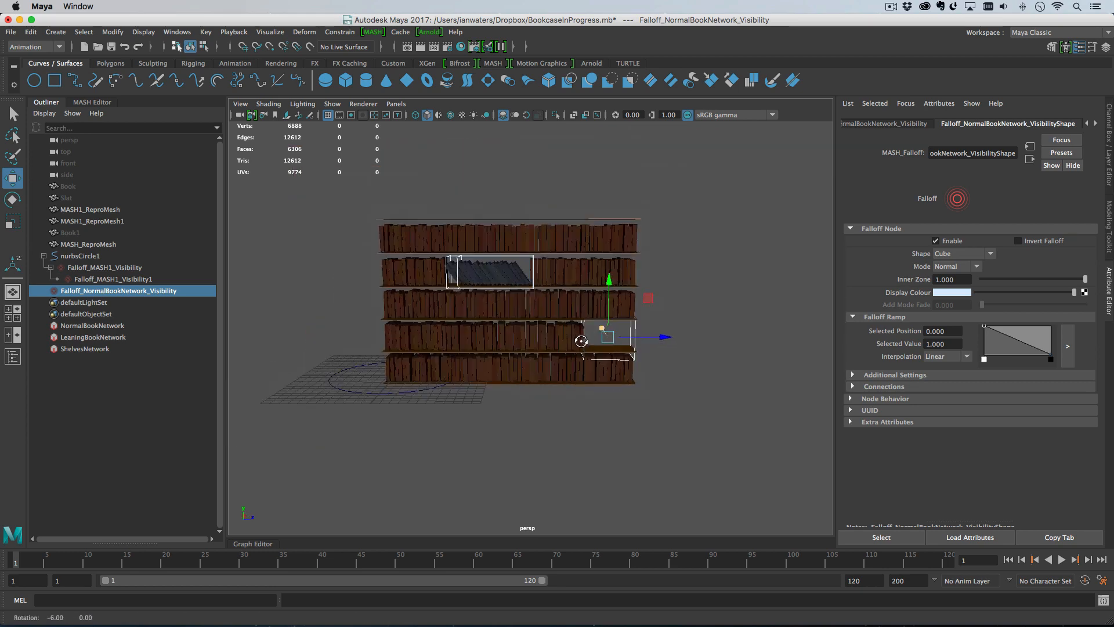
{"action": "left_click_drag", "start_coordinate": [621, 348], "coordinate": [646, 368], "text": "alt"}
{"action": "right_click_drag", "start_coordinate": [615, 360], "coordinate": [672, 380], "text": "alt"}
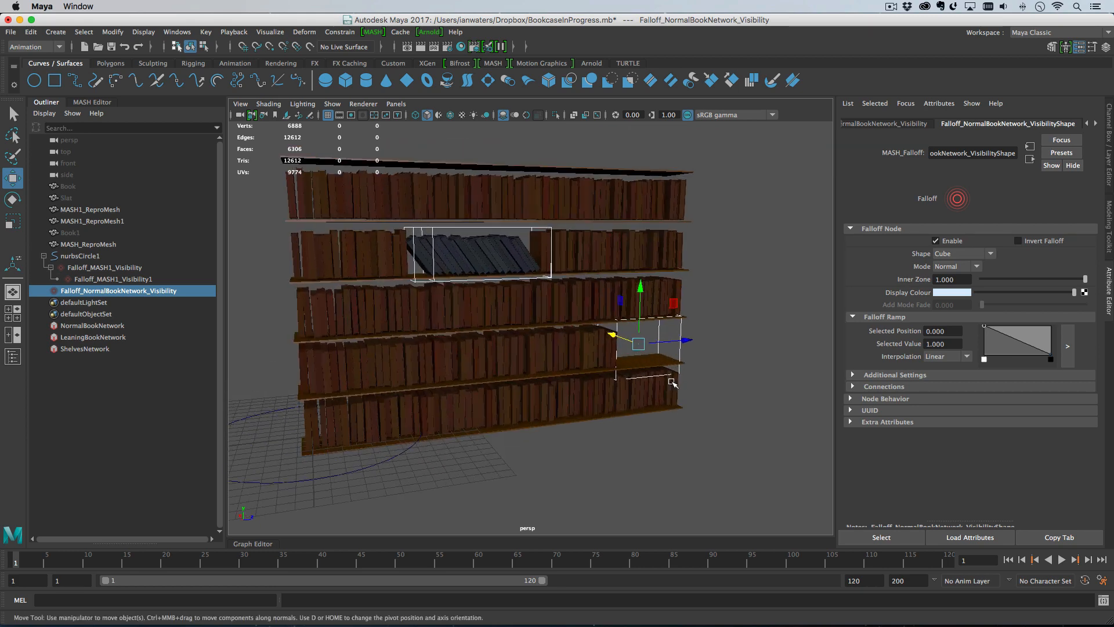
{"action": "middle_click_drag", "start_coordinate": [672, 380], "coordinate": [735, 410], "text": "alt"}
{"action": "right_click_drag", "start_coordinate": [734, 409], "coordinate": [657, 389], "text": "alt"}
{"action": "left_click_drag", "start_coordinate": [657, 388], "coordinate": [642, 358], "text": "alt"}
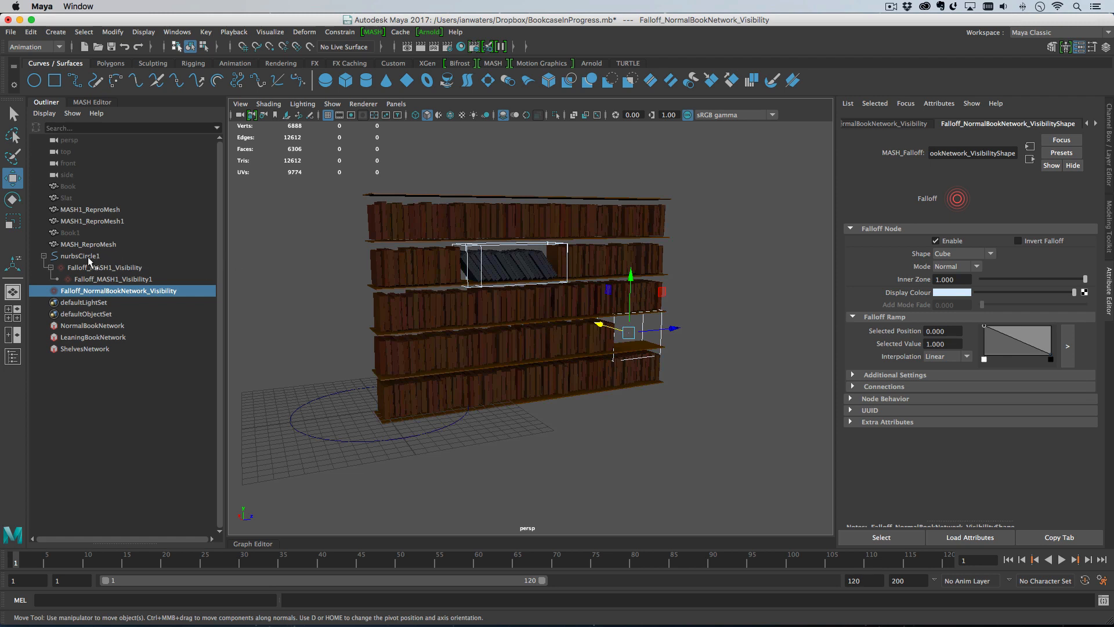
Rename nurbsCircle1 to bookcaseCtrl.
{"action": "double_click", "coordinate": [86, 256]}
{"action": "type", "text": "bookcaseC"}
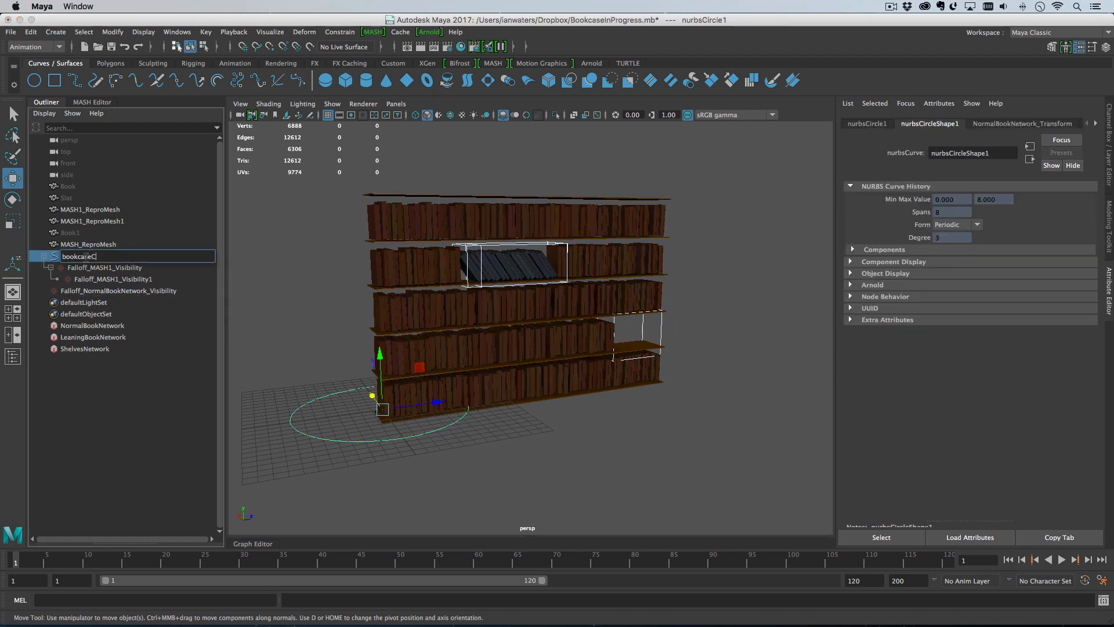
{"action": "type", "text": "trl"}
{"action": "key", "text": "Return"}
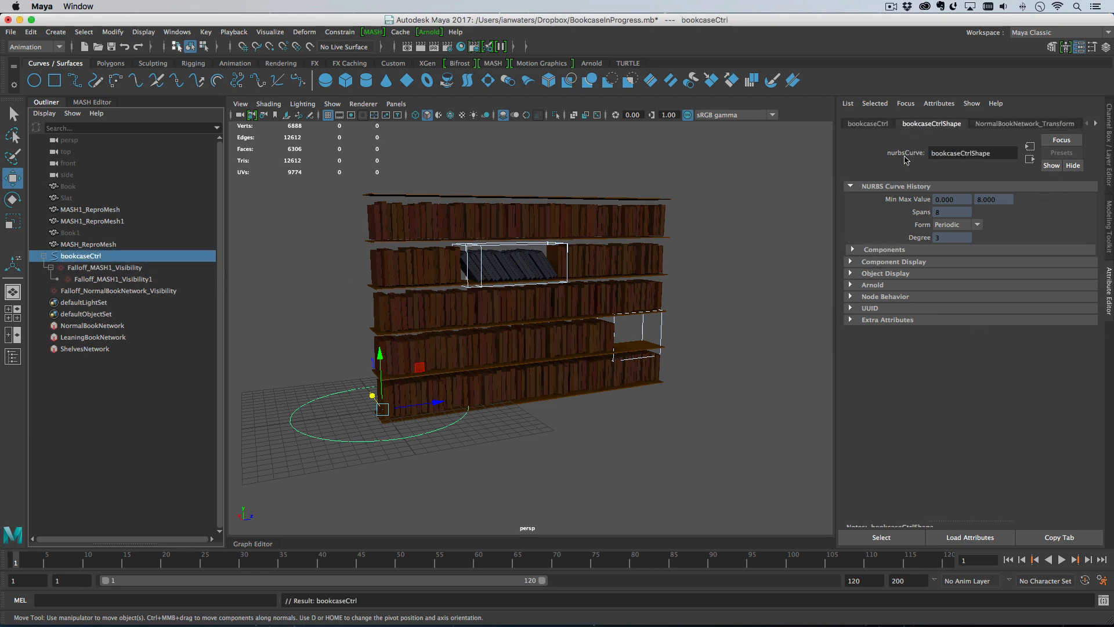
Add a keyable float attribute named bookshelfWidth to the bookcaseCtrl transform and set its value to 30.
{"action": "left_click", "coordinate": [869, 124]}
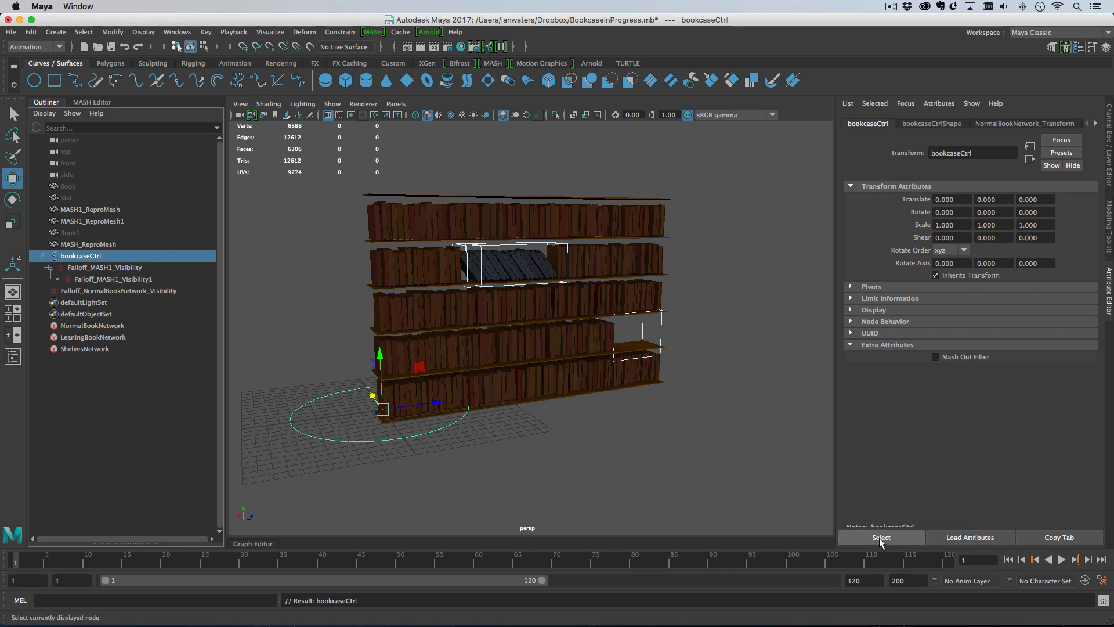
{"action": "left_click", "coordinate": [942, 107]}
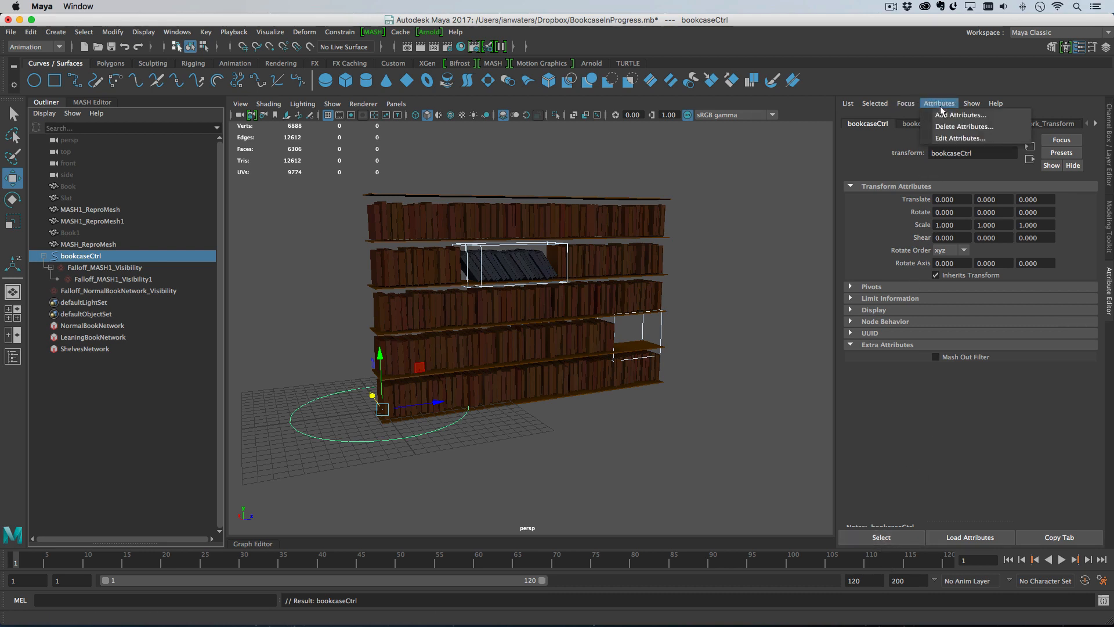
{"action": "left_click", "coordinate": [945, 115]}
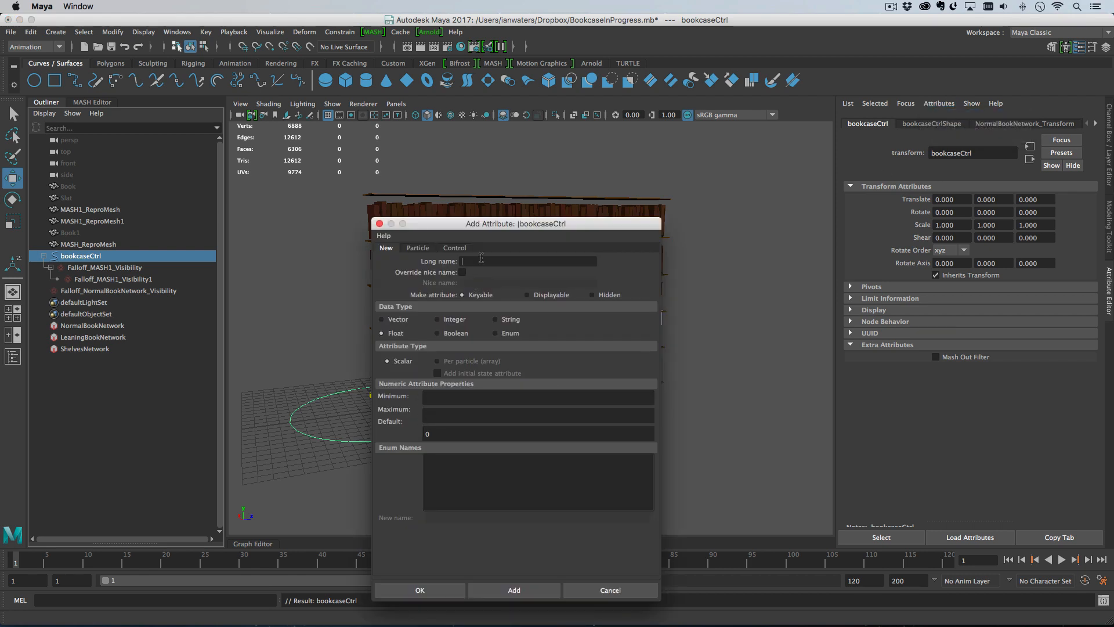
{"action": "type", "text": "bookshelfWidth"}
{"action": "left_click", "coordinate": [420, 590]}
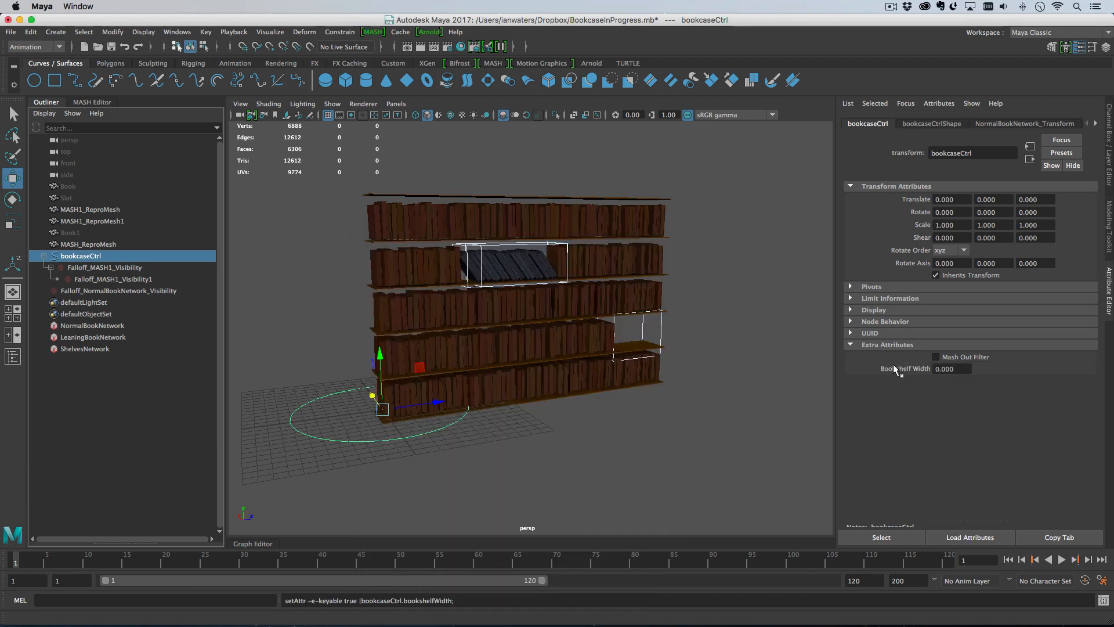
{"action": "left_click", "coordinate": [952, 369]}
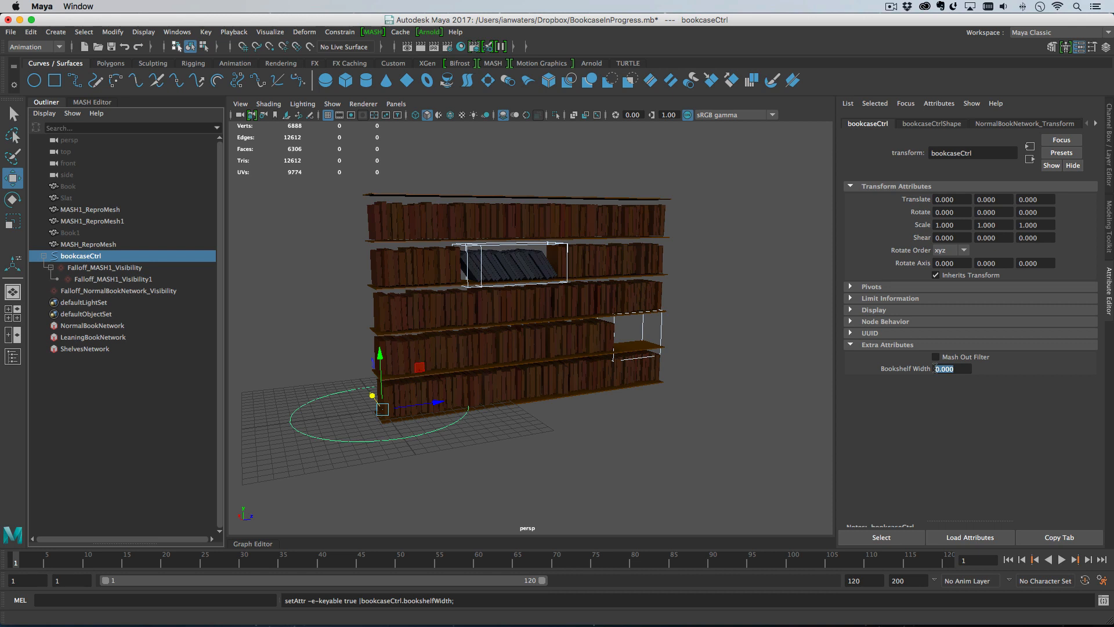
{"action": "type", "text": "30"}
{"action": "key", "text": "Return"}
Review the Distribute nodes of both book networks, then open the Node Editor and add bookcaseCtrl to the graph.
{"action": "left_click", "coordinate": [116, 328]}
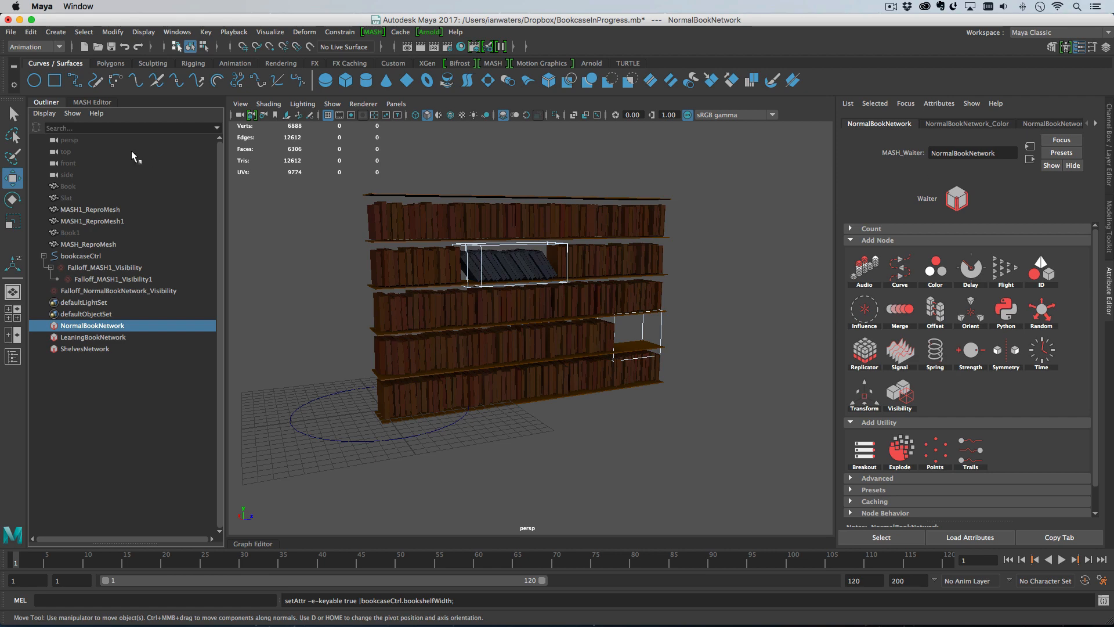
{"action": "left_click", "coordinate": [96, 102]}
{"action": "left_click", "coordinate": [163, 394]}
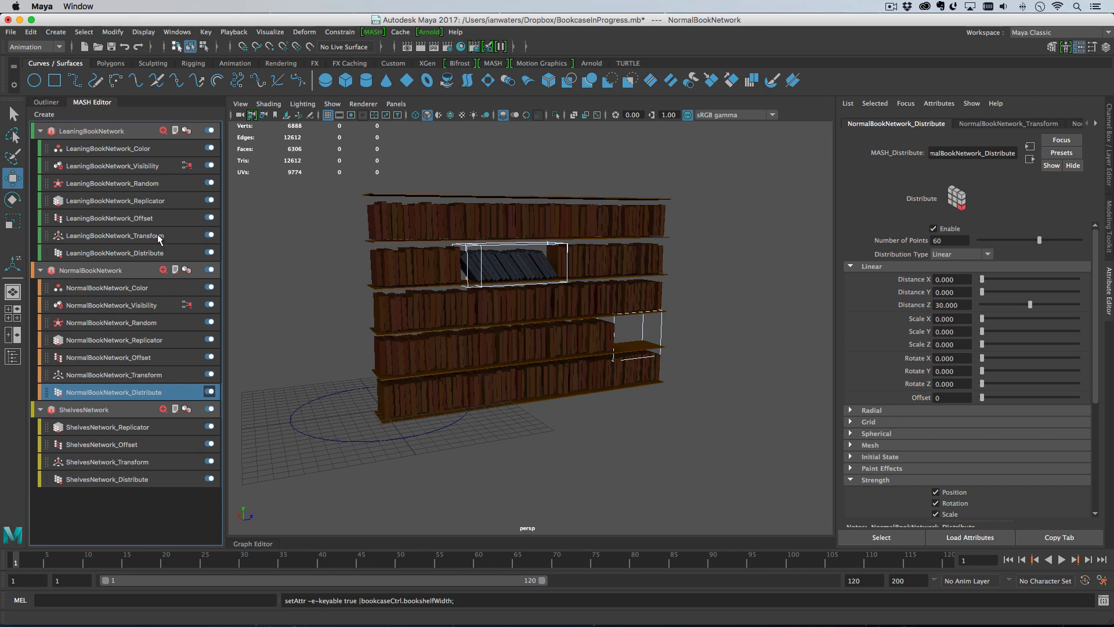
{"action": "left_click", "coordinate": [159, 254]}
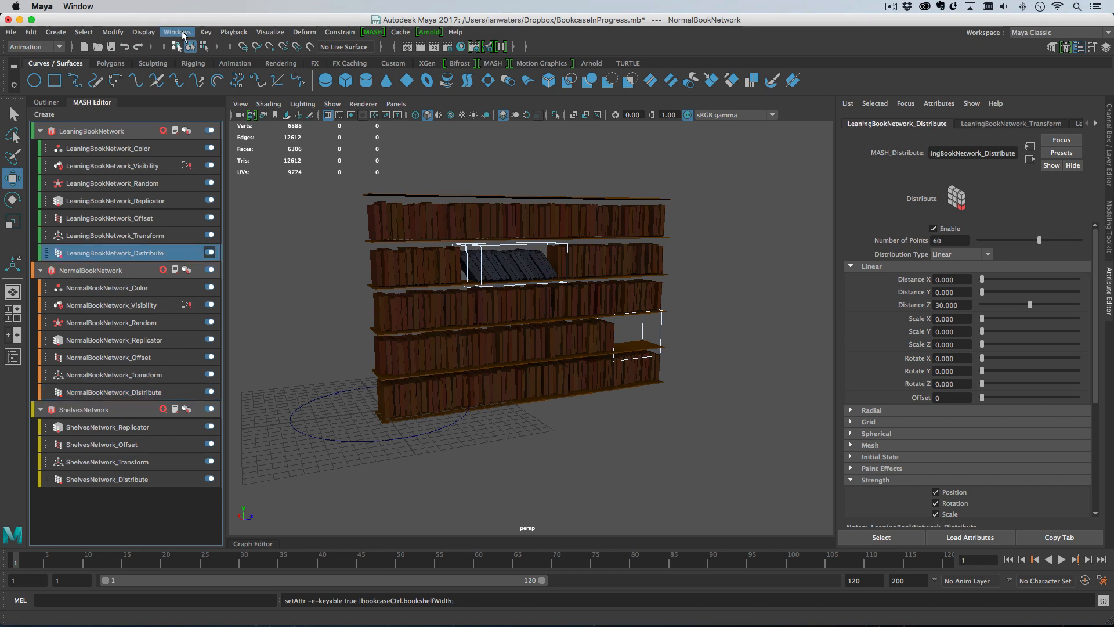
{"action": "left_click", "coordinate": [178, 32]}
{"action": "left_click", "coordinate": [212, 168]}
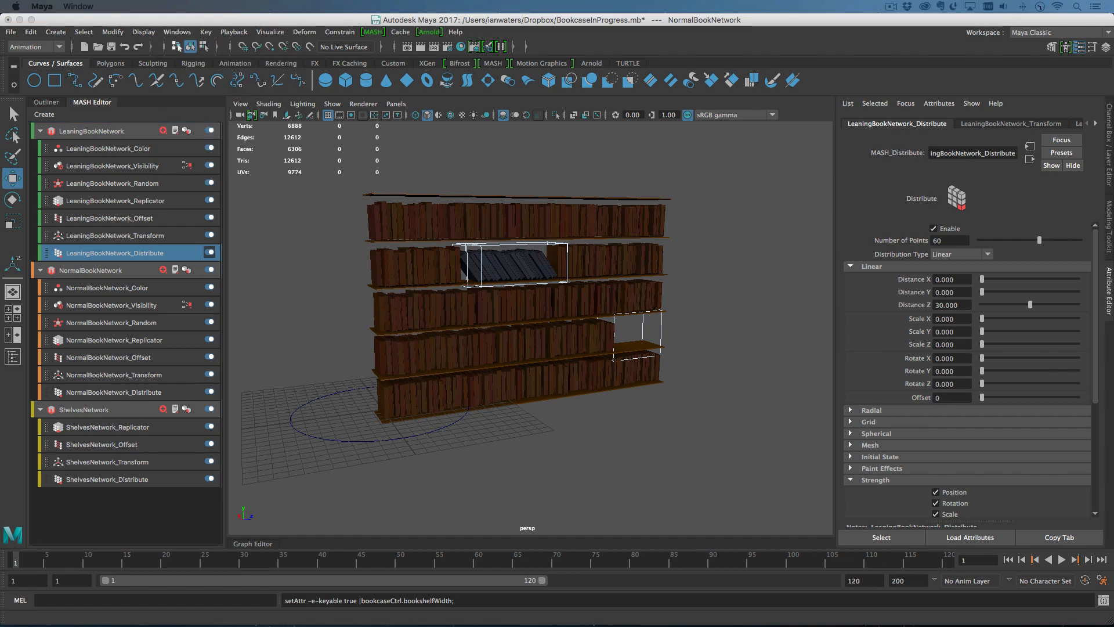
{"action": "left_click", "coordinate": [47, 101]}
{"action": "middle_click_drag", "start_coordinate": [81, 259], "coordinate": [557, 264]}
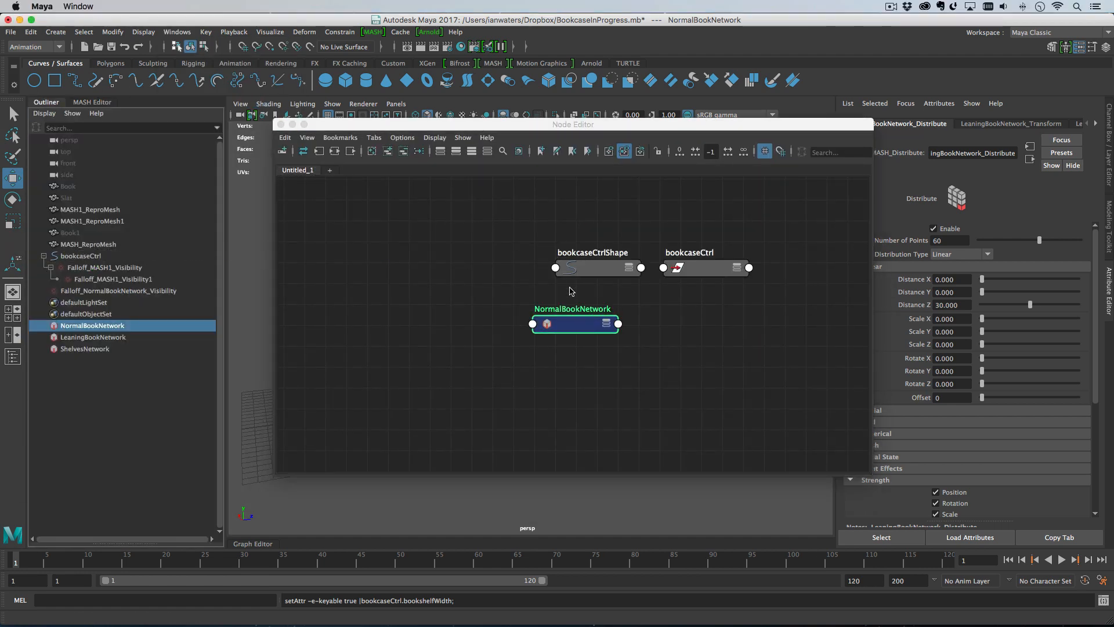
Clear the node graph, add bookcaseCtrl to it again, and place its transform node away from the shape node.
{"action": "left_click", "coordinate": [372, 151]}
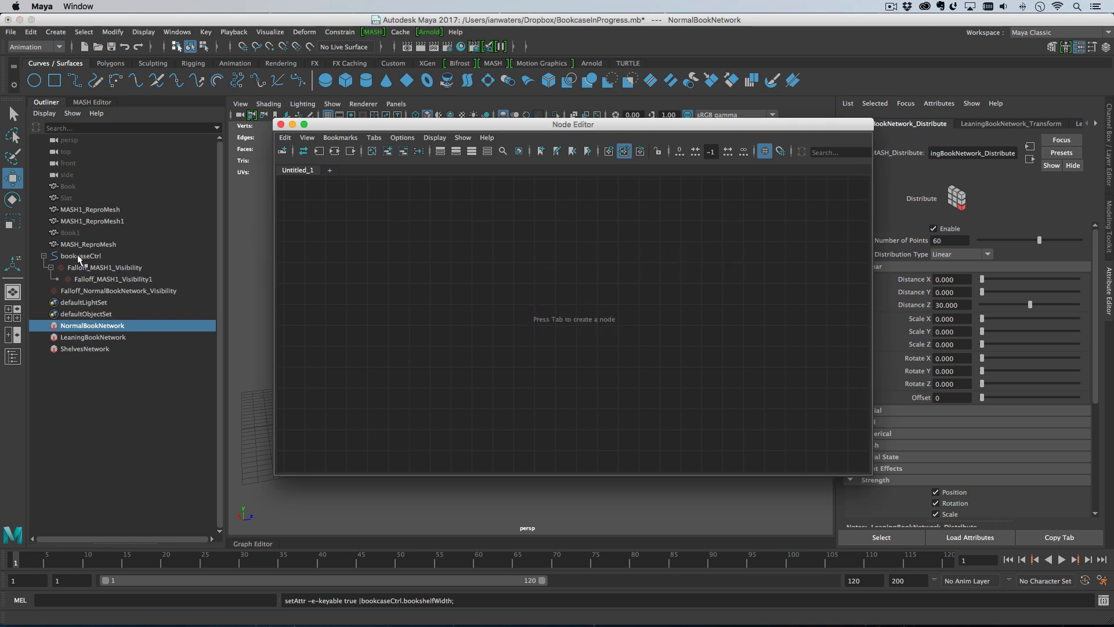
{"action": "middle_click_drag", "start_coordinate": [80, 259], "coordinate": [638, 292]}
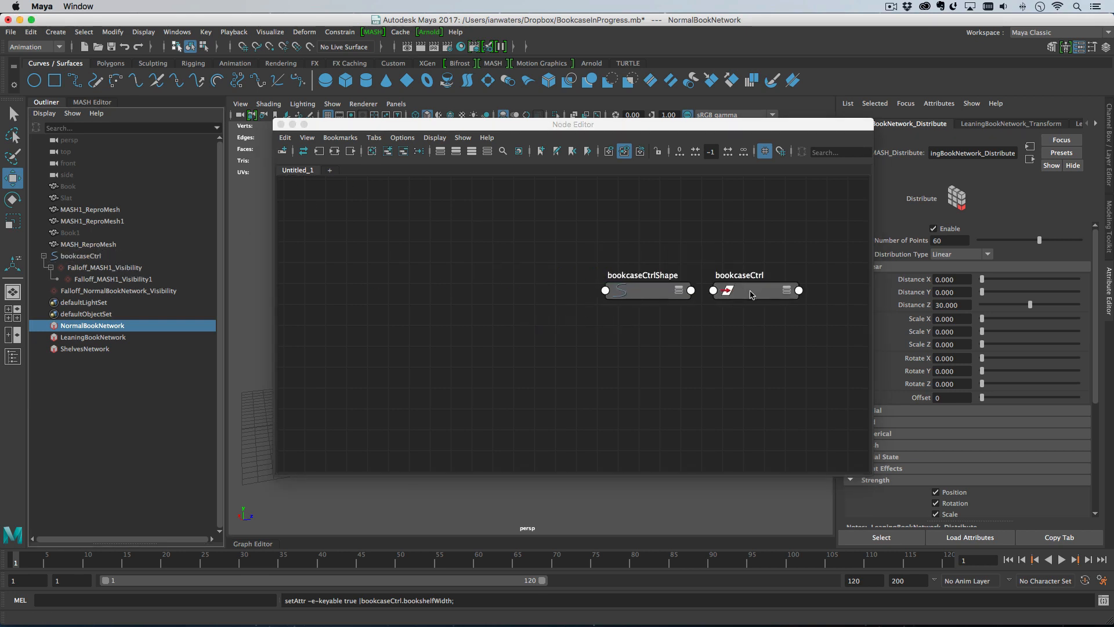
{"action": "left_click_drag", "start_coordinate": [751, 295], "coordinate": [383, 226]}
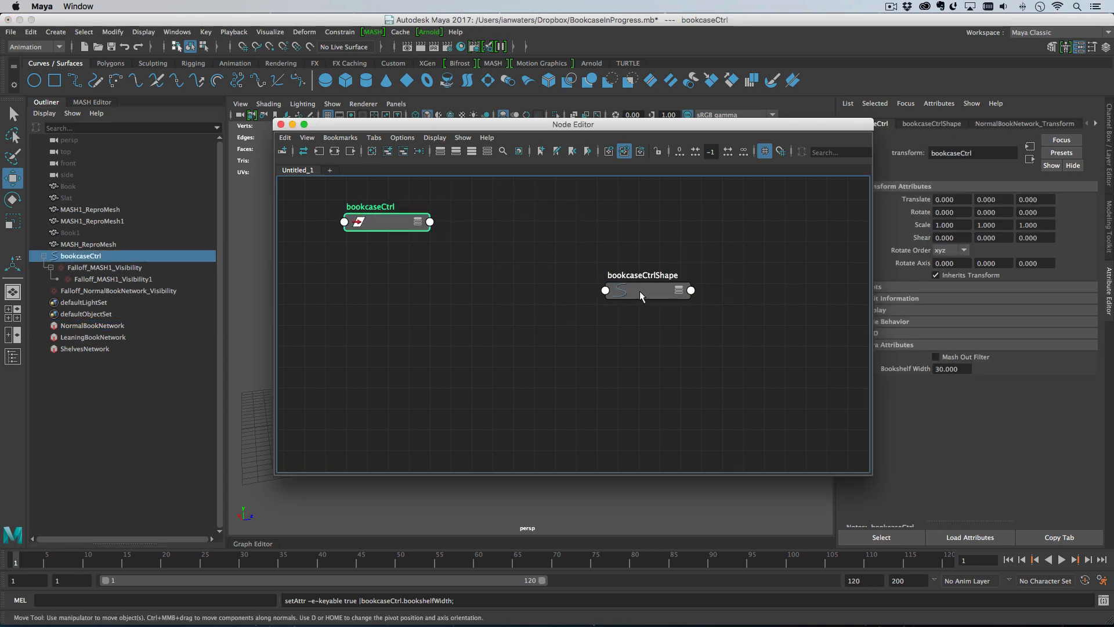
With non-DAG objects listed and the scene list filtered by "dis", add LeaningBookNetwork_Distribute and NormalBookNetwork_Distribute to the node graph.
{"action": "left_click", "coordinate": [44, 114]}
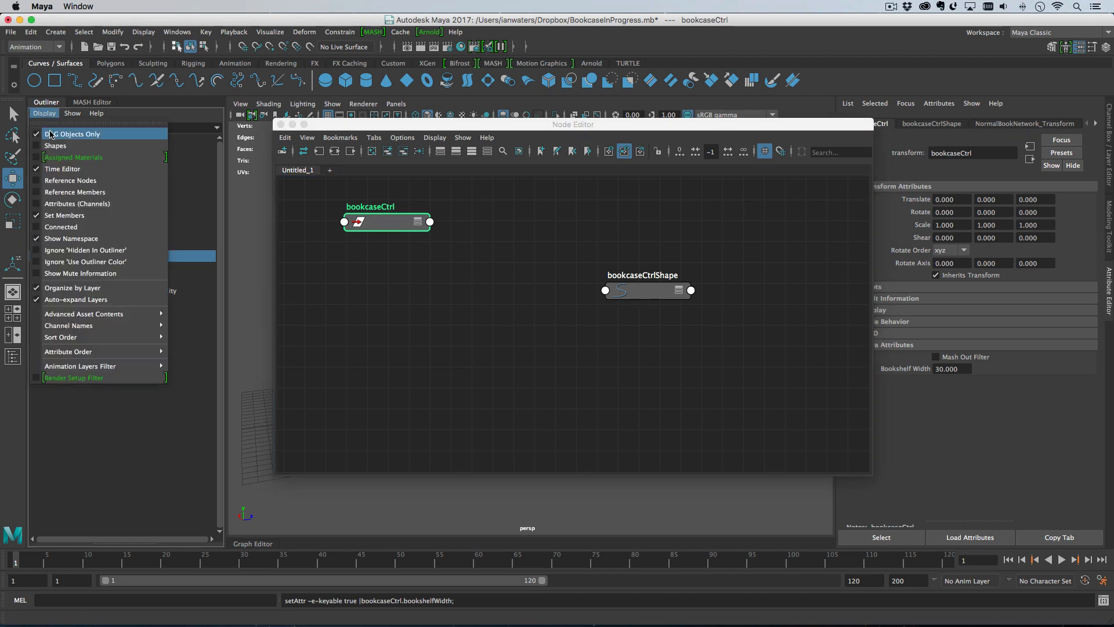
{"action": "left_click", "coordinate": [69, 127]}
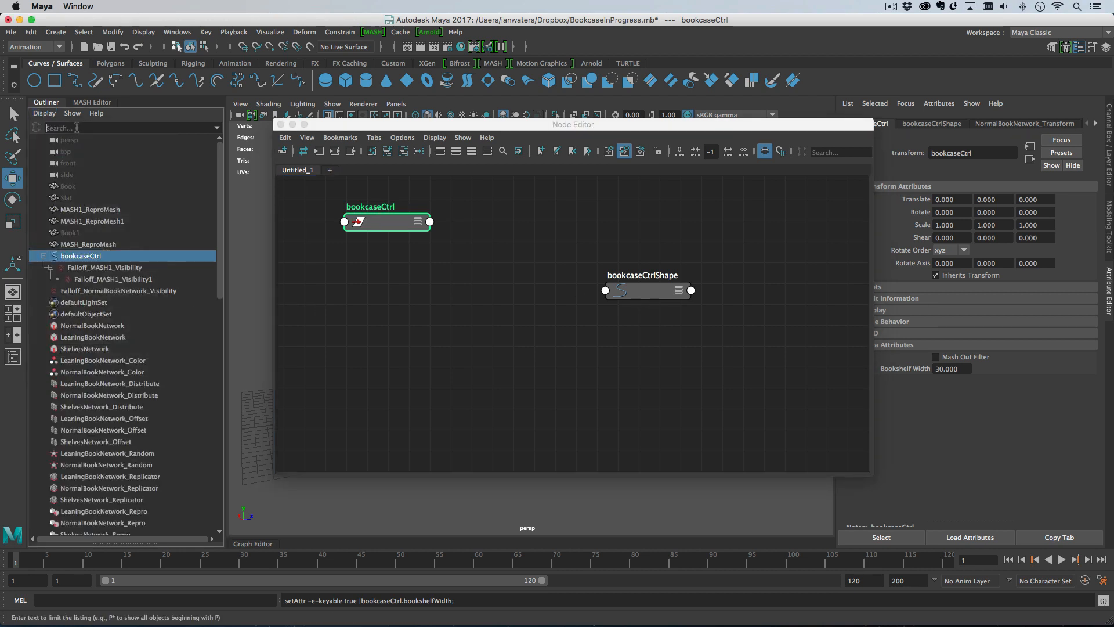
{"action": "type", "text": "dis"}
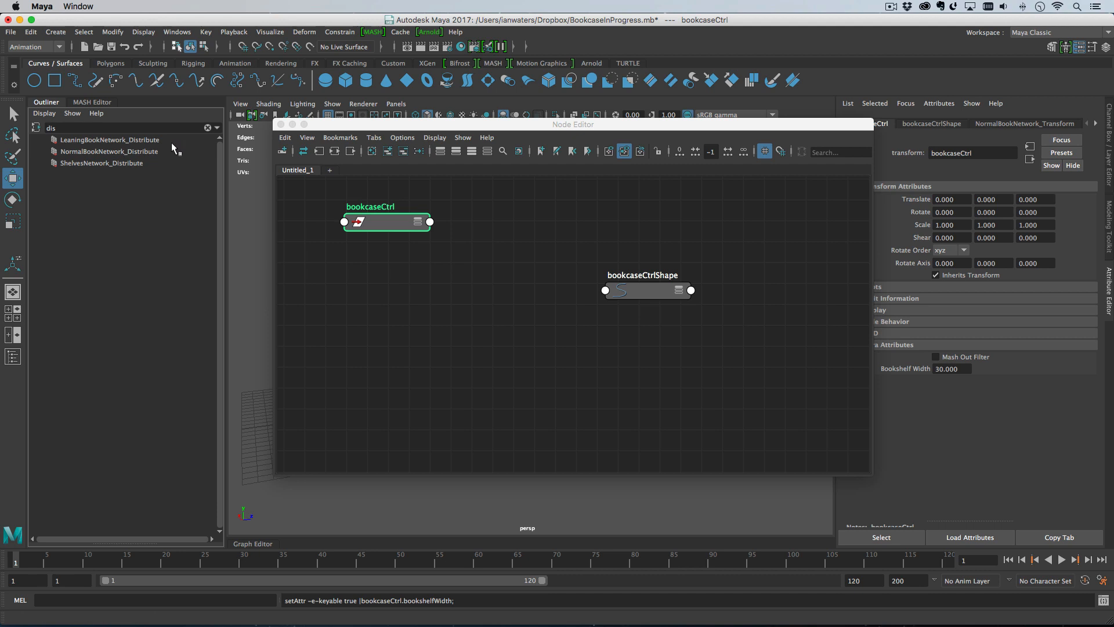
{"action": "left_click_drag", "start_coordinate": [175, 151], "coordinate": [114, 141]}
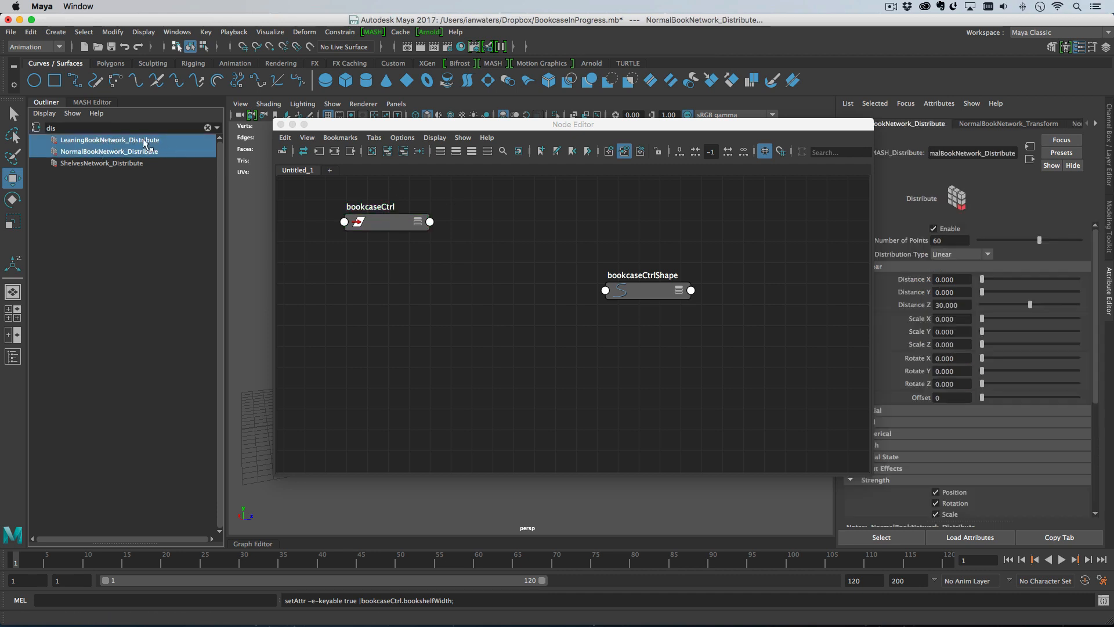
{"action": "left_click_drag", "start_coordinate": [170, 143], "coordinate": [573, 264]}
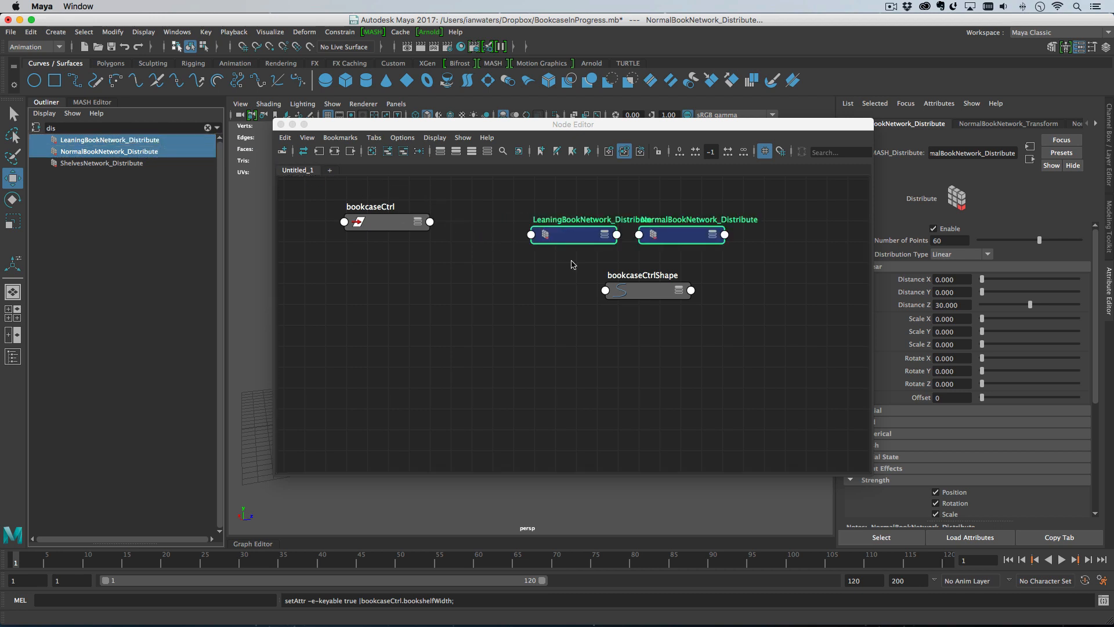
Arrange the graph with the two Distribute nodes stacked opposite bookcaseCtrl and bookcaseCtrlShape moved out of the way.
{"action": "left_click", "coordinate": [687, 268]}
{"action": "left_click_drag", "start_coordinate": [643, 289], "coordinate": [850, 354]}
{"action": "left_click_drag", "start_coordinate": [605, 238], "coordinate": [588, 234]}
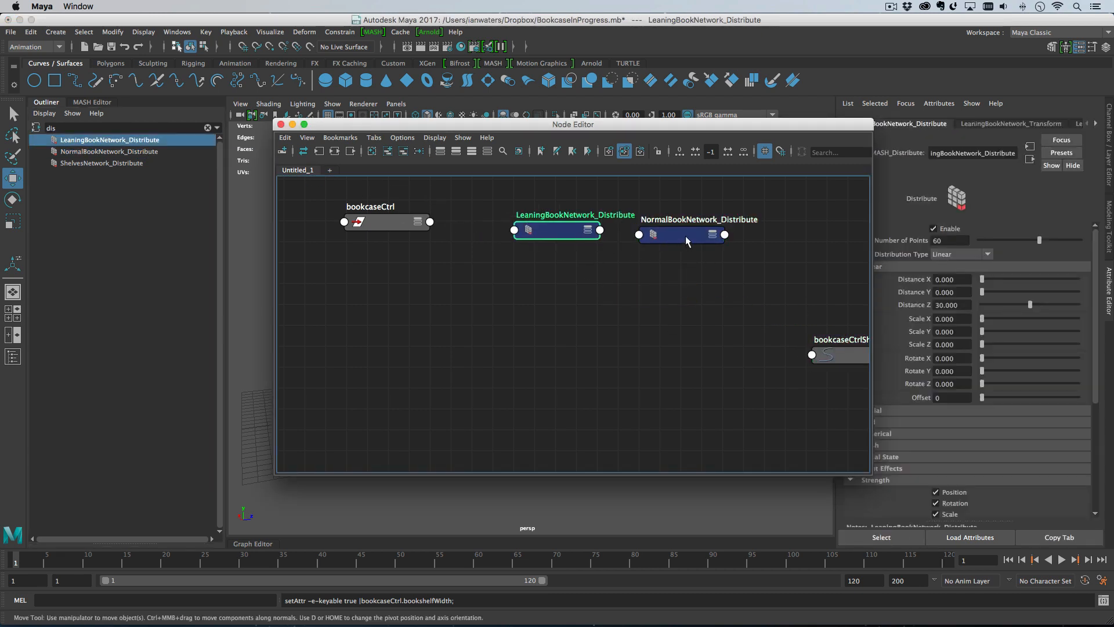
{"action": "left_click_drag", "start_coordinate": [685, 237], "coordinate": [577, 299]}
{"action": "left_click_drag", "start_coordinate": [545, 231], "coordinate": [586, 225]}
{"action": "left_click_drag", "start_coordinate": [562, 299], "coordinate": [614, 312]}
{"action": "left_click_drag", "start_coordinate": [591, 225], "coordinate": [640, 220]}
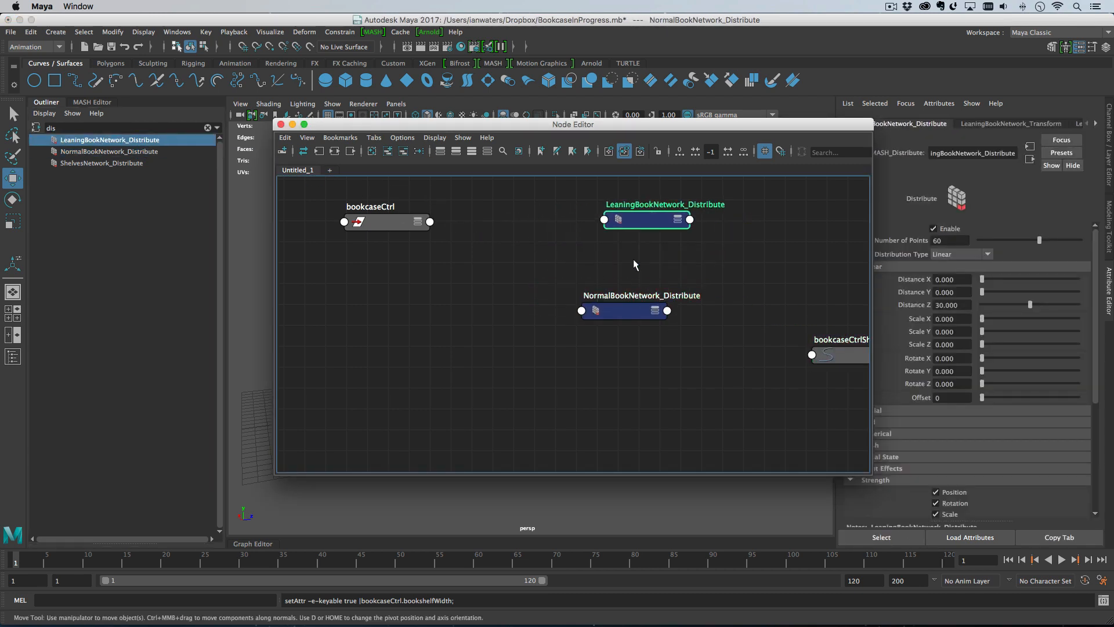
{"action": "left_click_drag", "start_coordinate": [623, 312], "coordinate": [628, 311]}
Connect the Bookshelf Width attribute of bookcaseCtrl to Amplitude Z of LeaningBookNetwork_Distribute.
{"action": "left_click", "coordinate": [395, 222]}
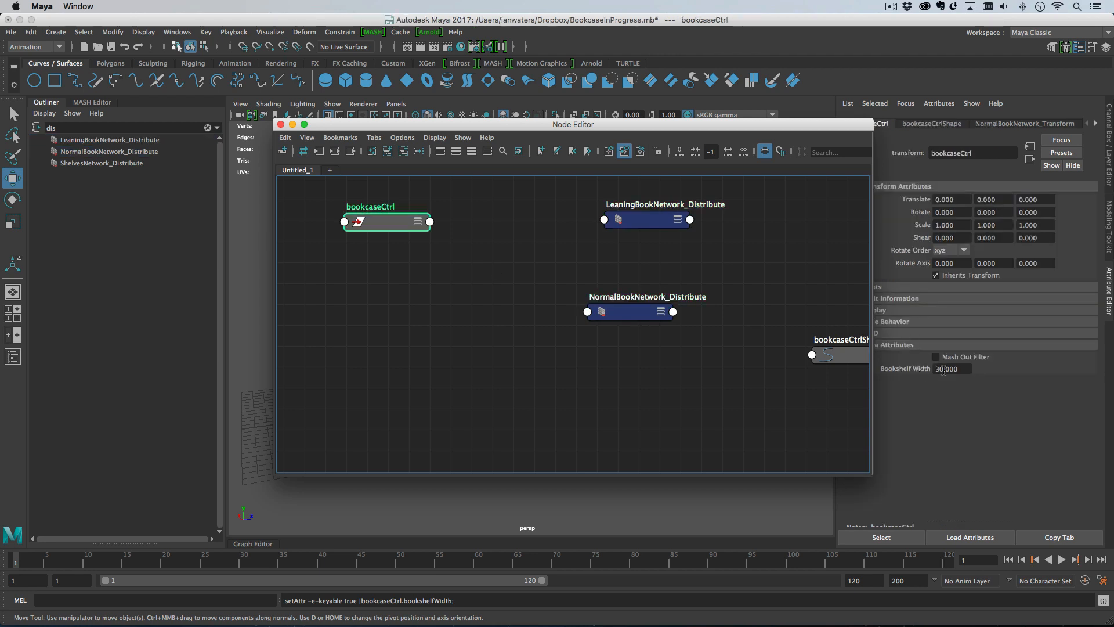
{"action": "left_click", "coordinate": [654, 225]}
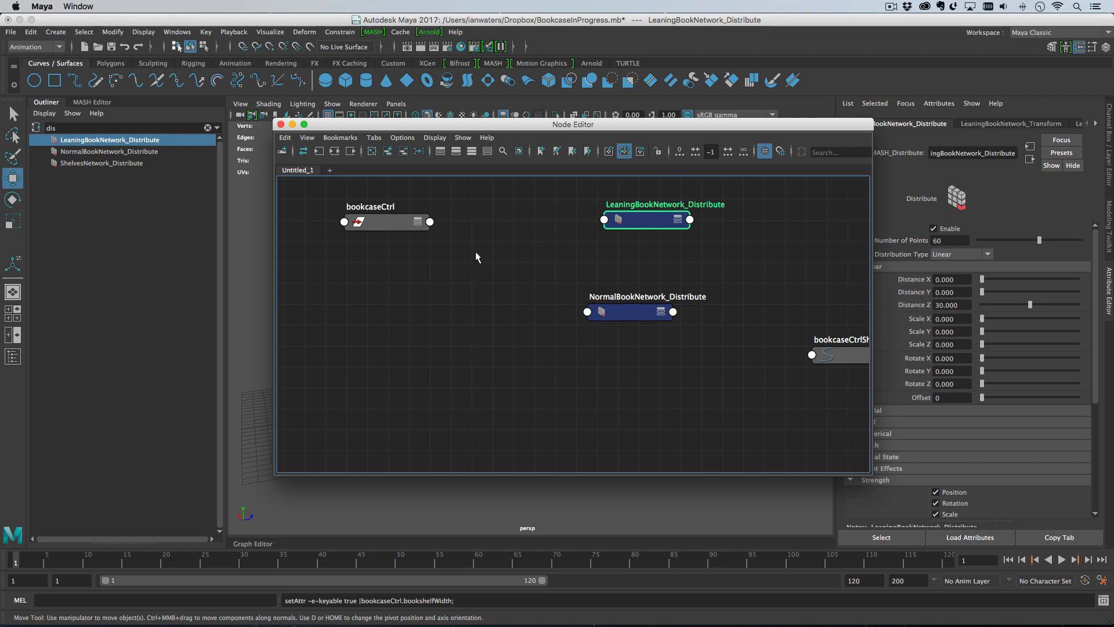
{"action": "left_click_drag", "start_coordinate": [400, 222], "coordinate": [384, 221]}
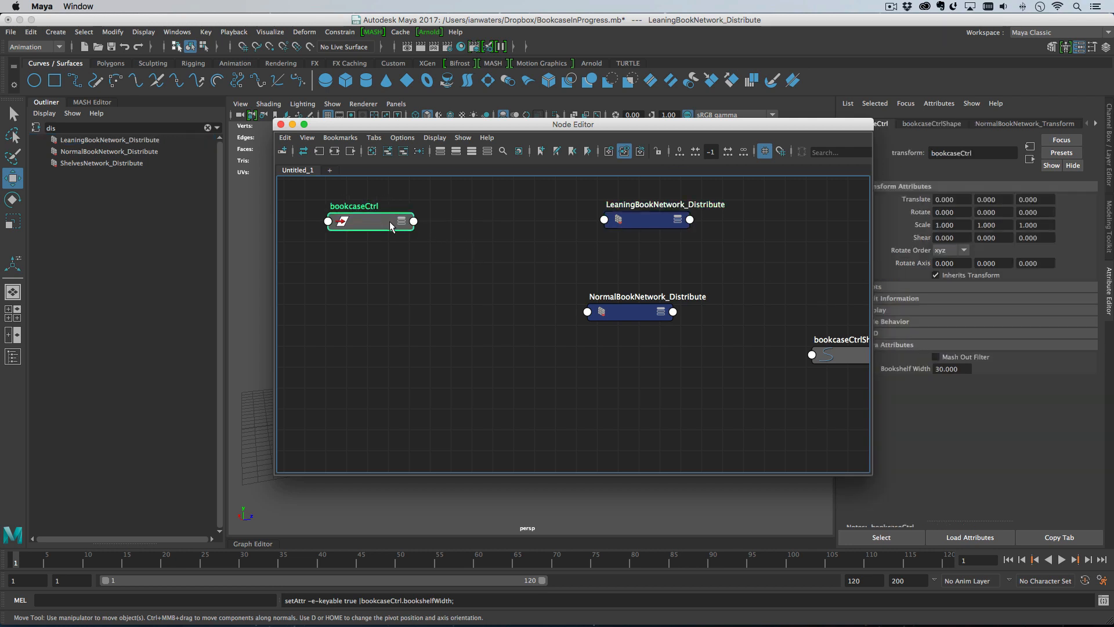
{"action": "left_click", "coordinate": [413, 221]}
{"action": "left_click", "coordinate": [448, 227]}
{"action": "left_click", "coordinate": [602, 219]}
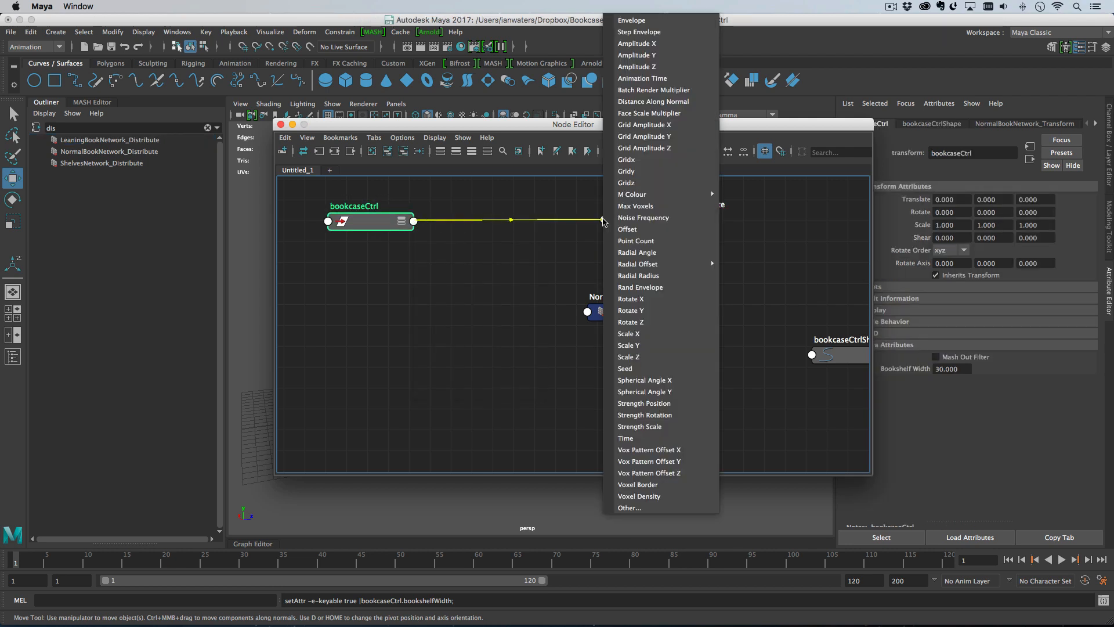
{"action": "left_click", "coordinate": [658, 67]}
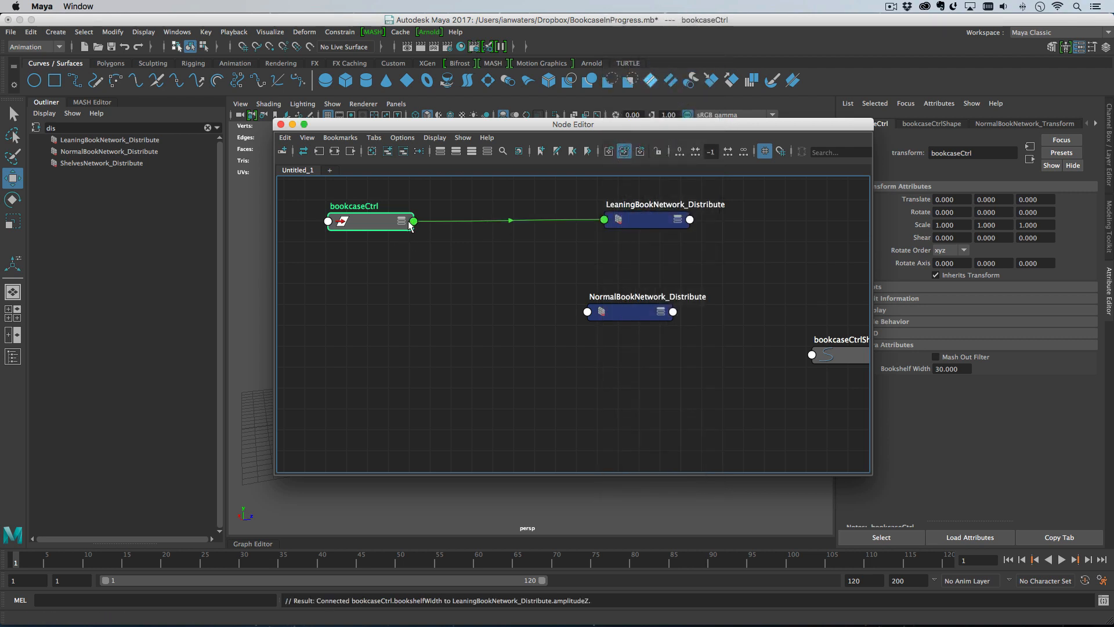
Expand bookcaseCtrl's outputs and connect Bookshelf Width to Amplitude Z of NormalBookNetwork_Distribute.
{"action": "key", "text": "3"}
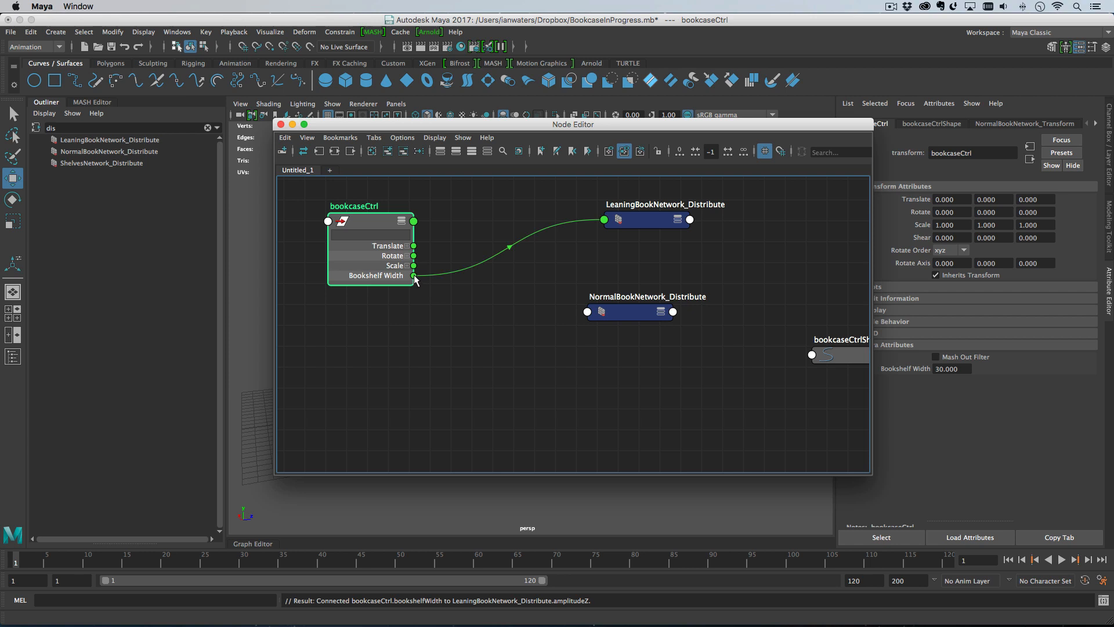
{"action": "left_click", "coordinate": [587, 312]}
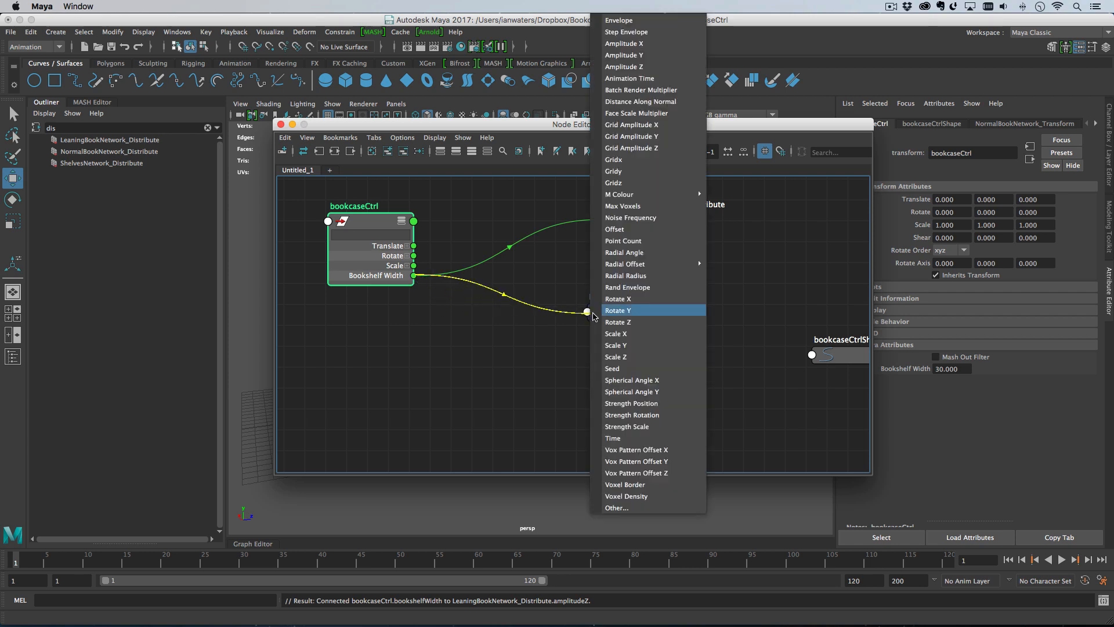
{"action": "left_click", "coordinate": [659, 68]}
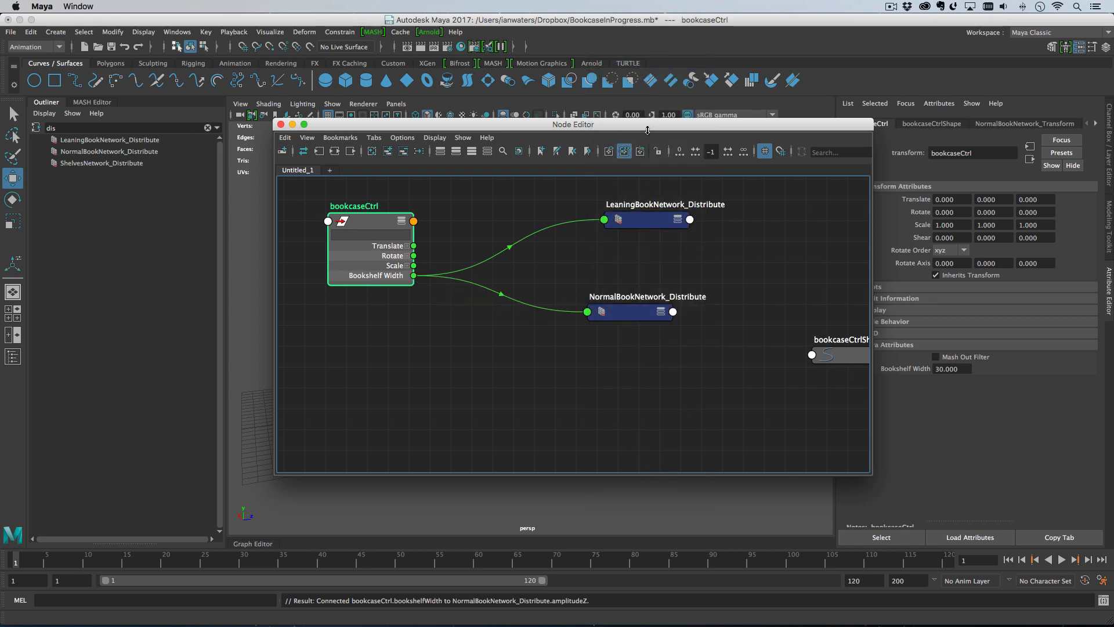
Test the connections in the viewport by raising Bookshelf Width to 47.9, and set it back to 30.
{"action": "left_click_drag", "start_coordinate": [476, 124], "coordinate": [0, 195]}
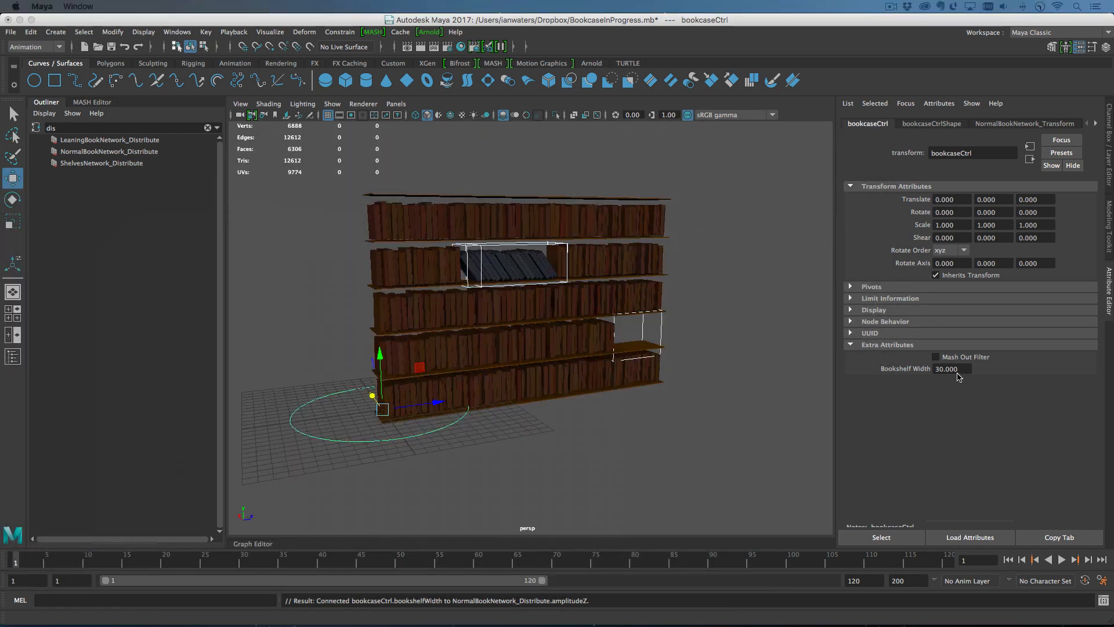
{"action": "left_click_drag", "start_coordinate": [958, 376], "coordinate": [1055, 358], "text": "ctrl"}
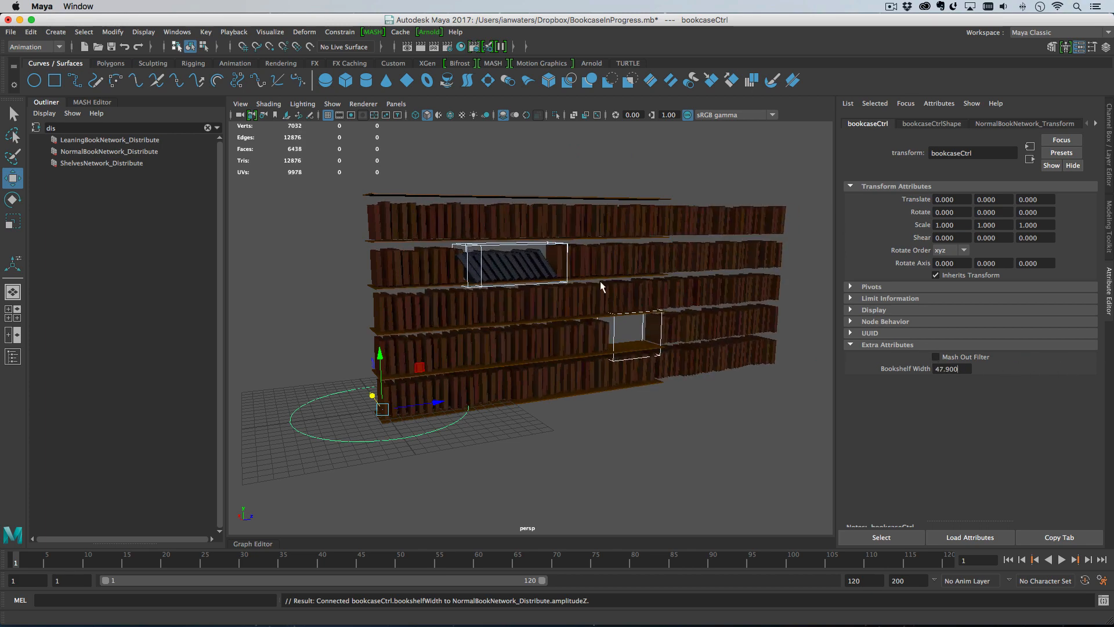
{"action": "type", "text": "30"}
{"action": "key", "text": "Return"}
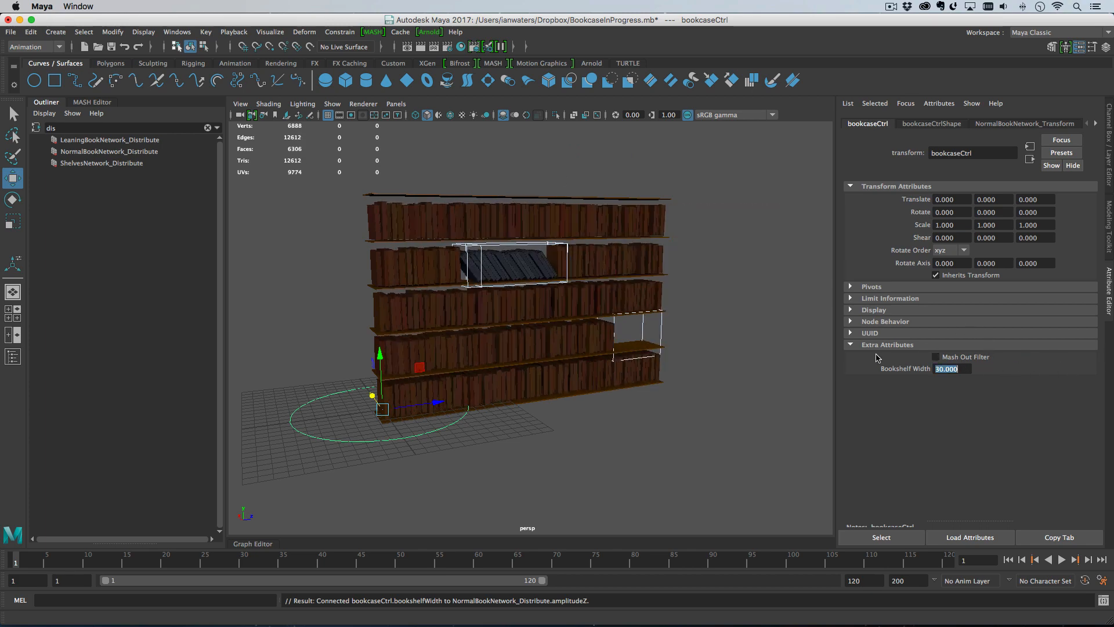
Return to the node graph, make room beside bookcaseCtrl, and create a multiplyDivide node.
{"action": "key", "text": "ctrl+Up"}
{"action": "left_click", "coordinate": [448, 122]}
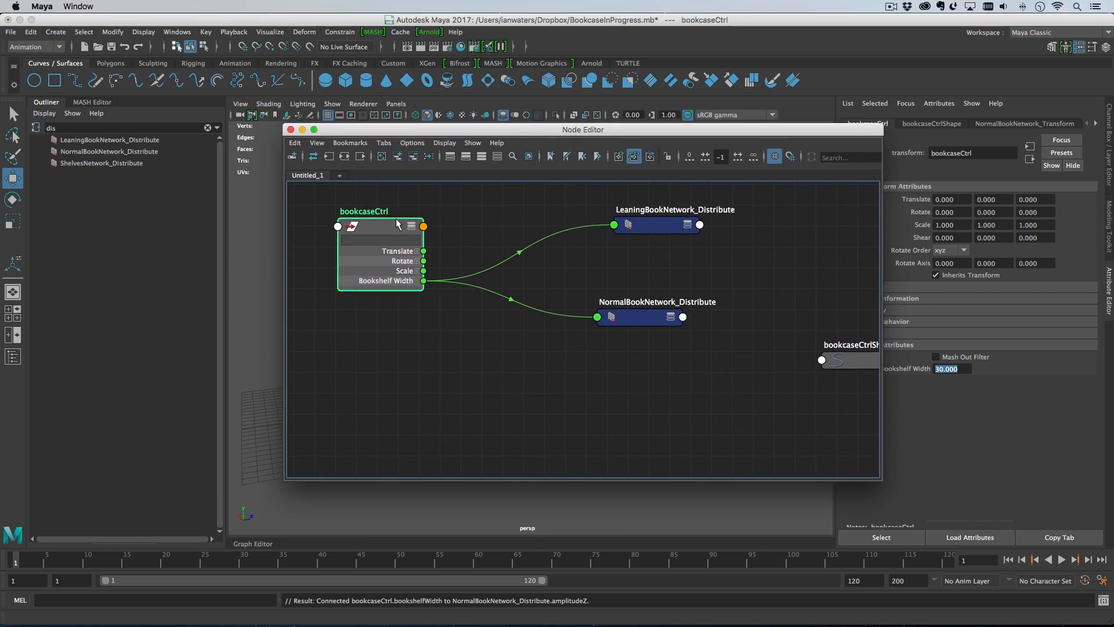
{"action": "left_click_drag", "start_coordinate": [388, 225], "coordinate": [366, 227]}
{"action": "left_click", "coordinate": [440, 327]}
{"action": "key", "text": "Tab"}
{"action": "type", "text": "multip"}
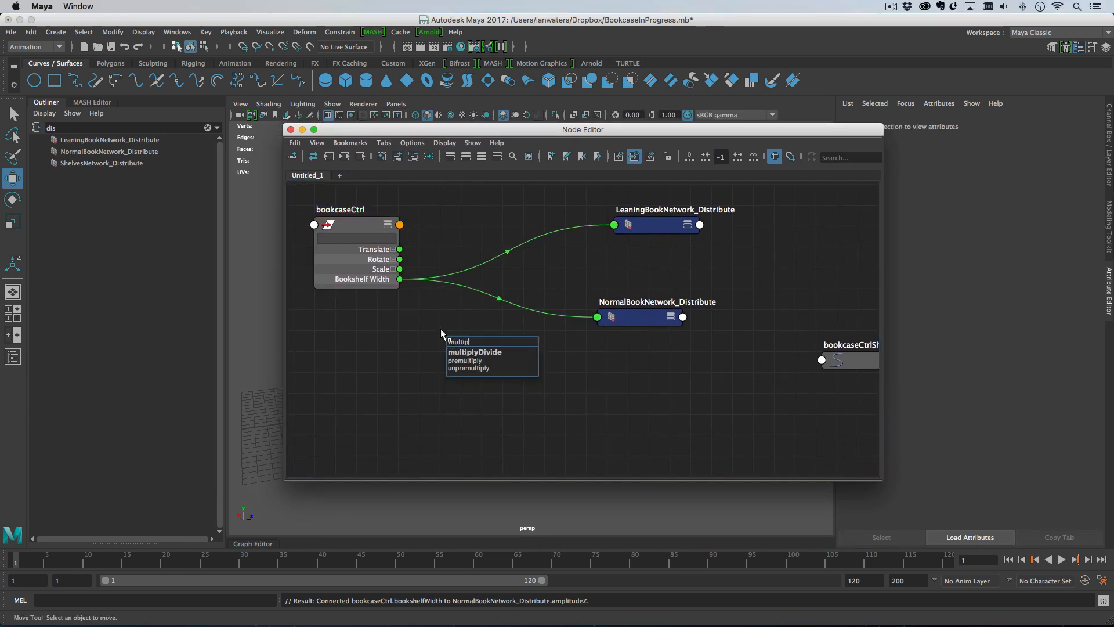
{"action": "key", "text": "Return"}
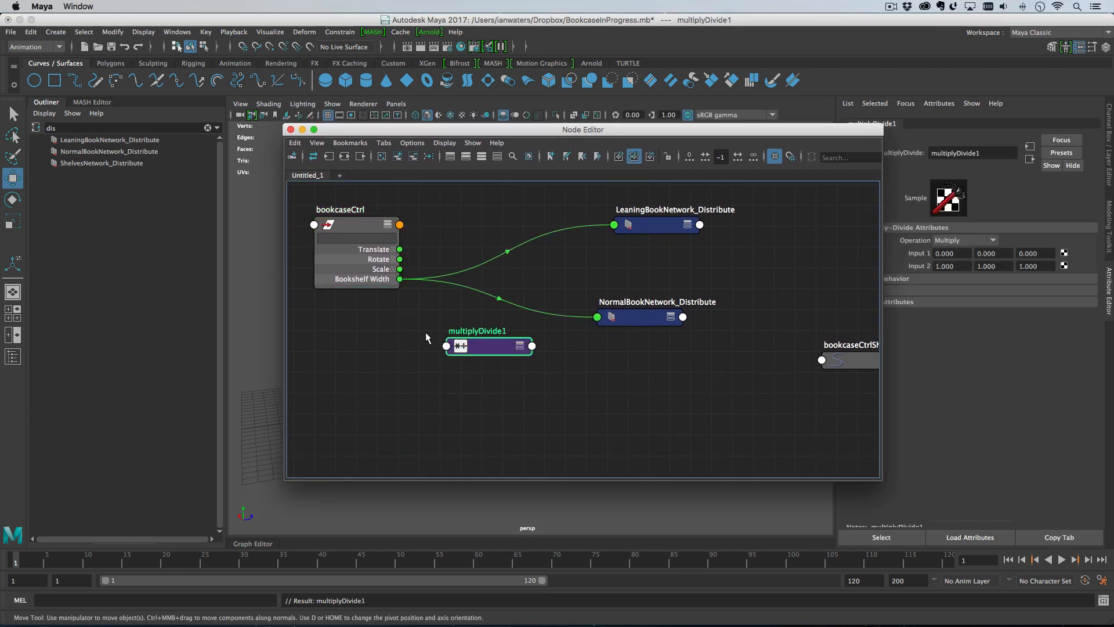
Duplicate the multiplyDivide node and place the original between bookcaseCtrl and LeaningBookNetwork_Distribute.
{"action": "left_click", "coordinate": [524, 359]}
{"action": "key", "text": "super+d"}
{"action": "left_click", "coordinate": [506, 350]}
{"action": "key", "text": "super+d"}
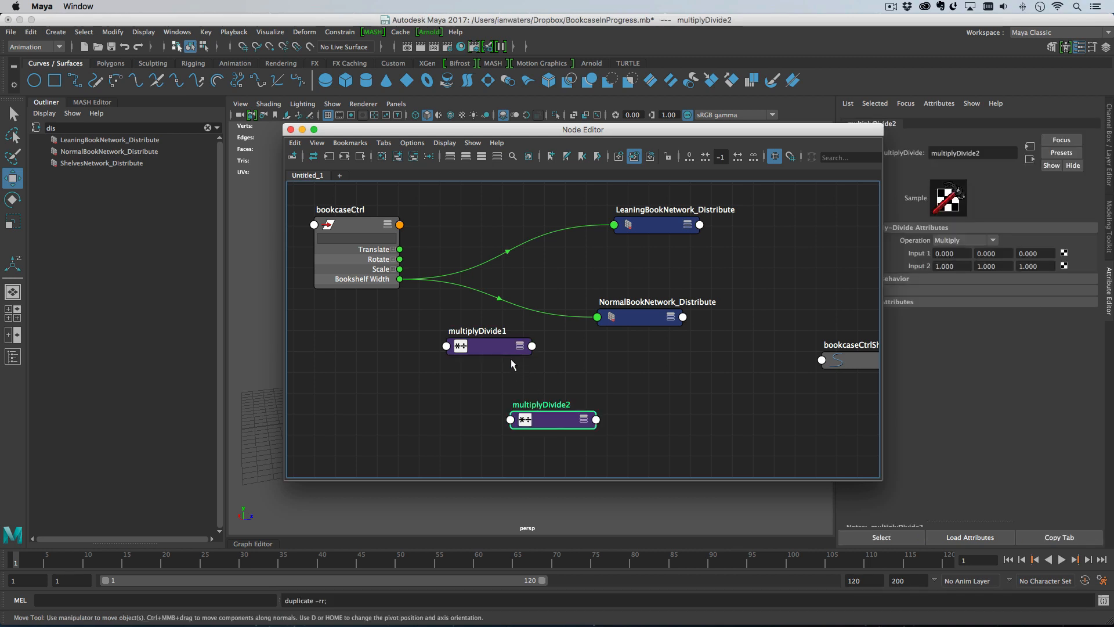
{"action": "left_click_drag", "start_coordinate": [506, 347], "coordinate": [493, 221]}
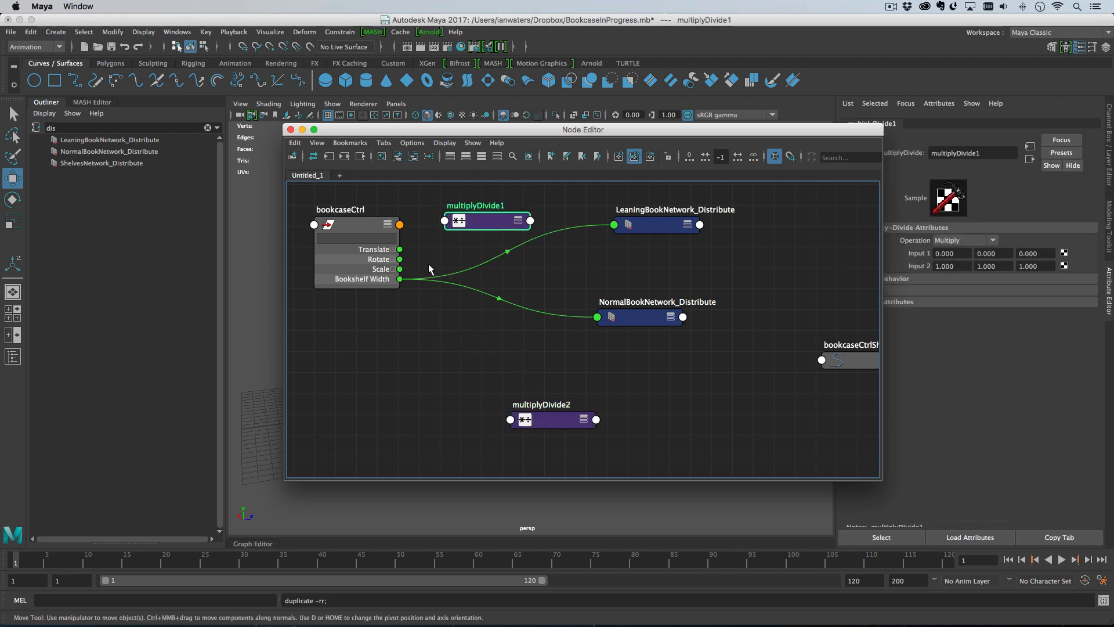
Connect Bookshelf Width to Input 1X of multiplyDivide1 and set the node's Input 2X to 2.
{"action": "left_click_drag", "start_coordinate": [400, 279], "coordinate": [444, 221]}
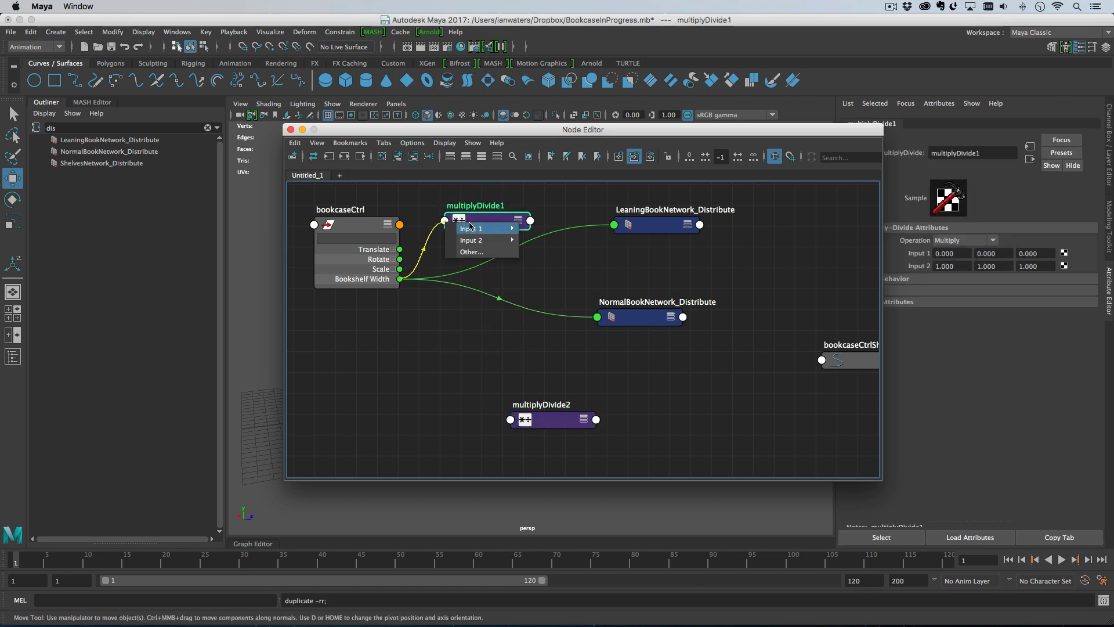
{"action": "mouse_move", "coordinate": [488, 228]}
{"action": "left_click", "coordinate": [550, 233]}
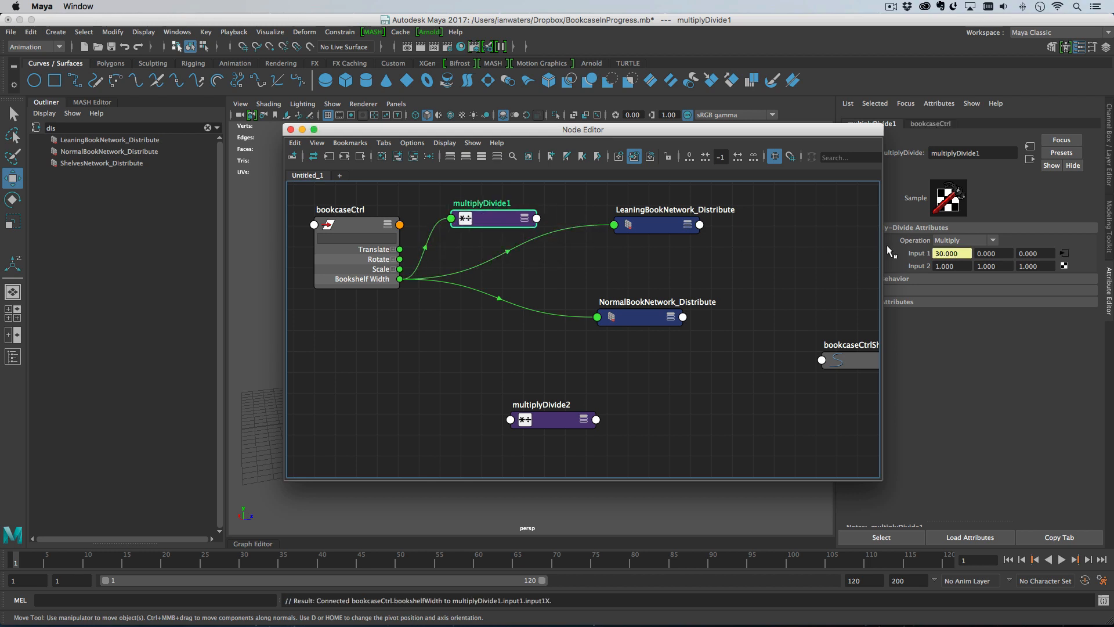
{"action": "left_click", "coordinate": [935, 266]}
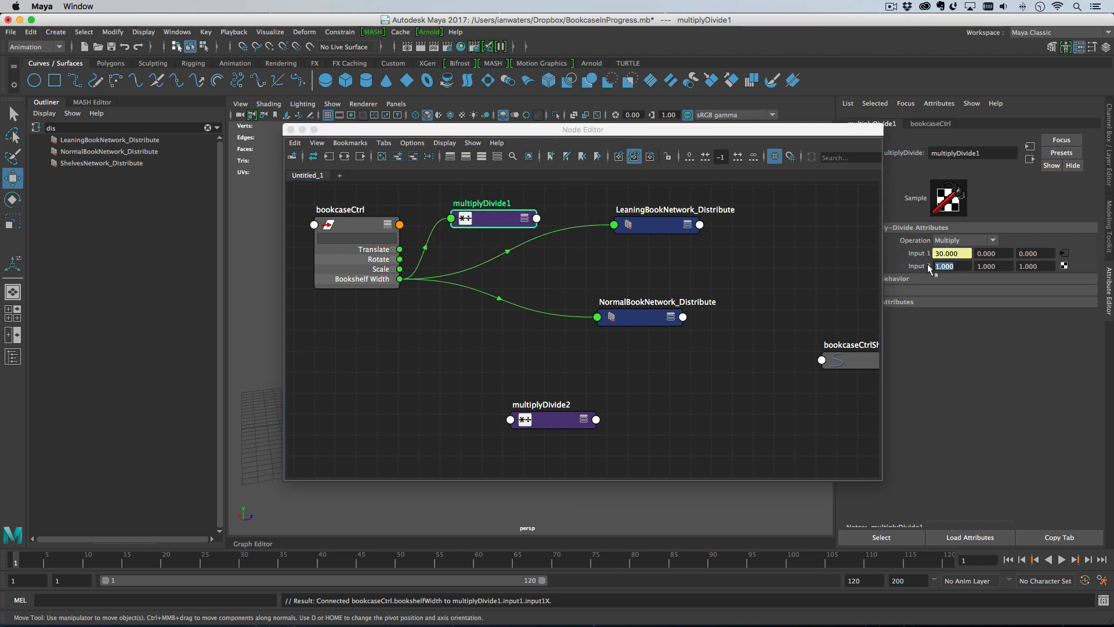
Connect Input 2X of multiplyDivide1 to Point Count of LeaningBookNetwork_Distribute.
{"action": "left_click", "coordinate": [537, 219]}
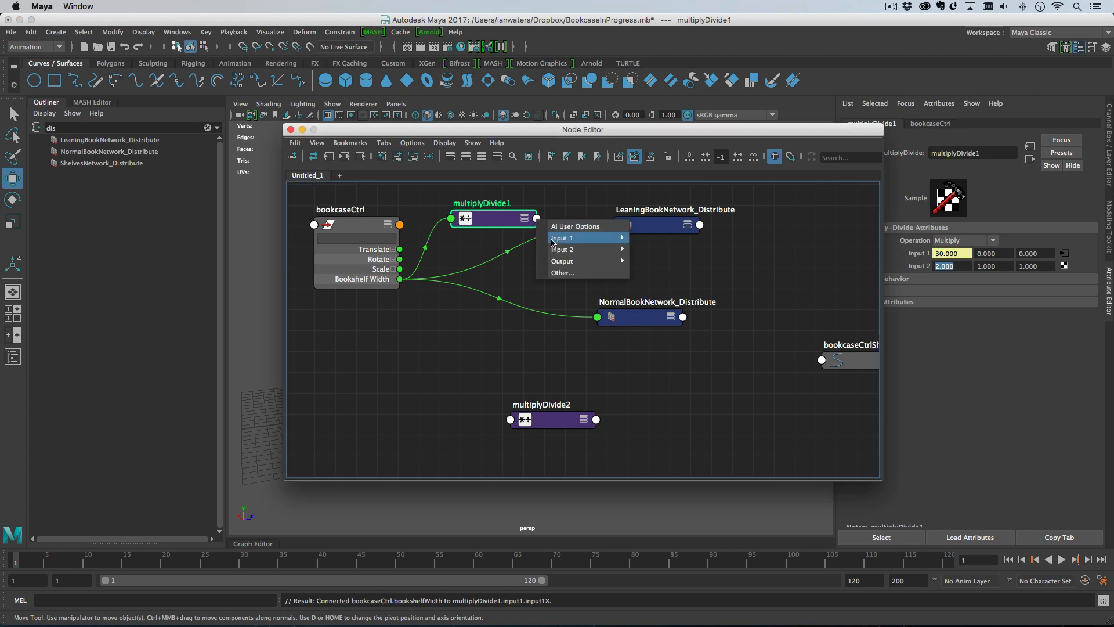
{"action": "mouse_move", "coordinate": [586, 250]}
{"action": "left_click", "coordinate": [659, 262]}
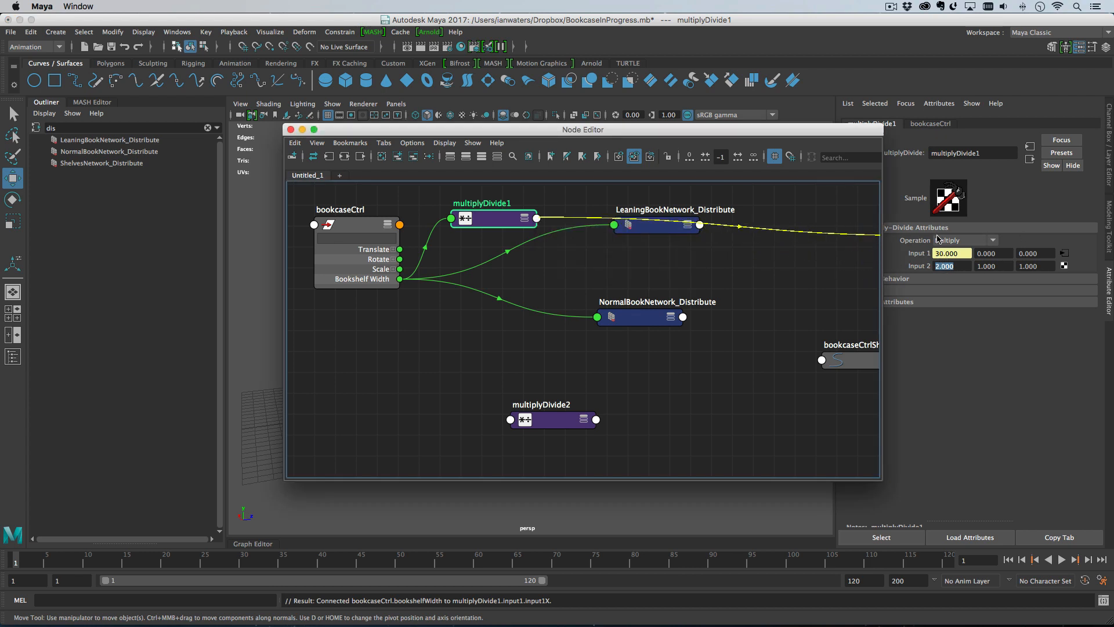
{"action": "left_click", "coordinate": [614, 225]}
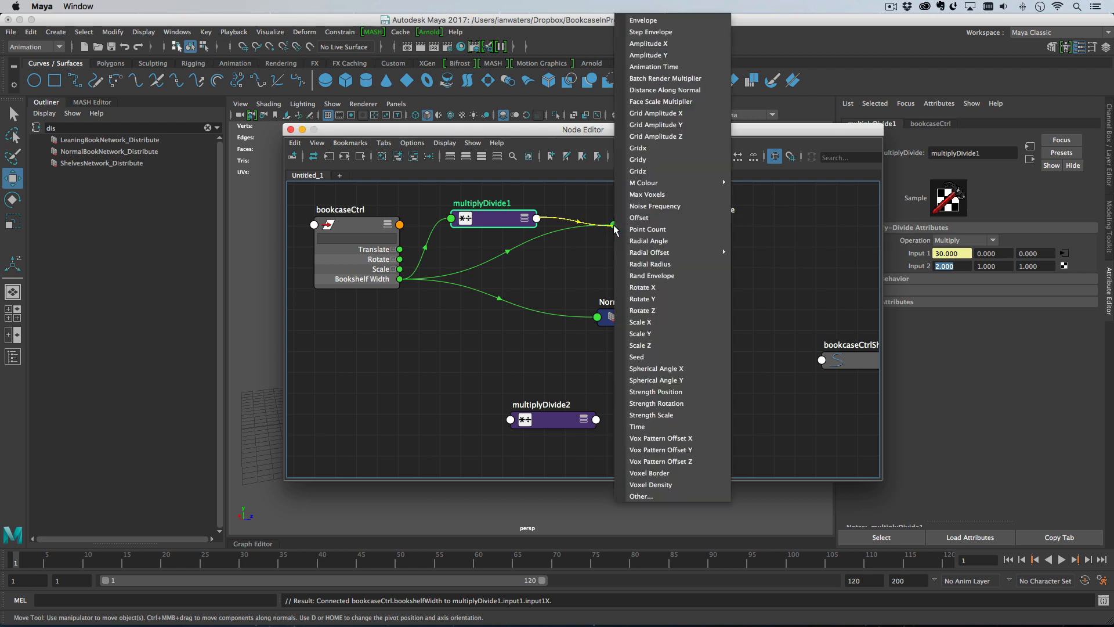
{"action": "left_click", "coordinate": [662, 230]}
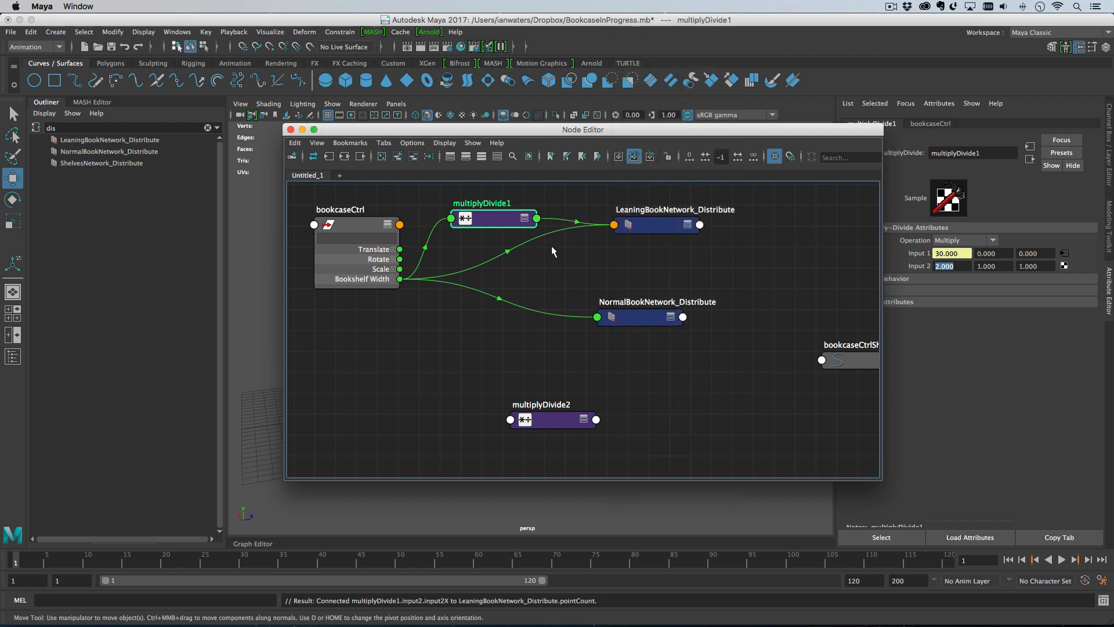
Place multiplyDivide2 between bookcaseCtrl and NormalBookNetwork_Distribute and set its Input 2X to 2.
{"action": "left_click_drag", "start_coordinate": [559, 422], "coordinate": [481, 325]}
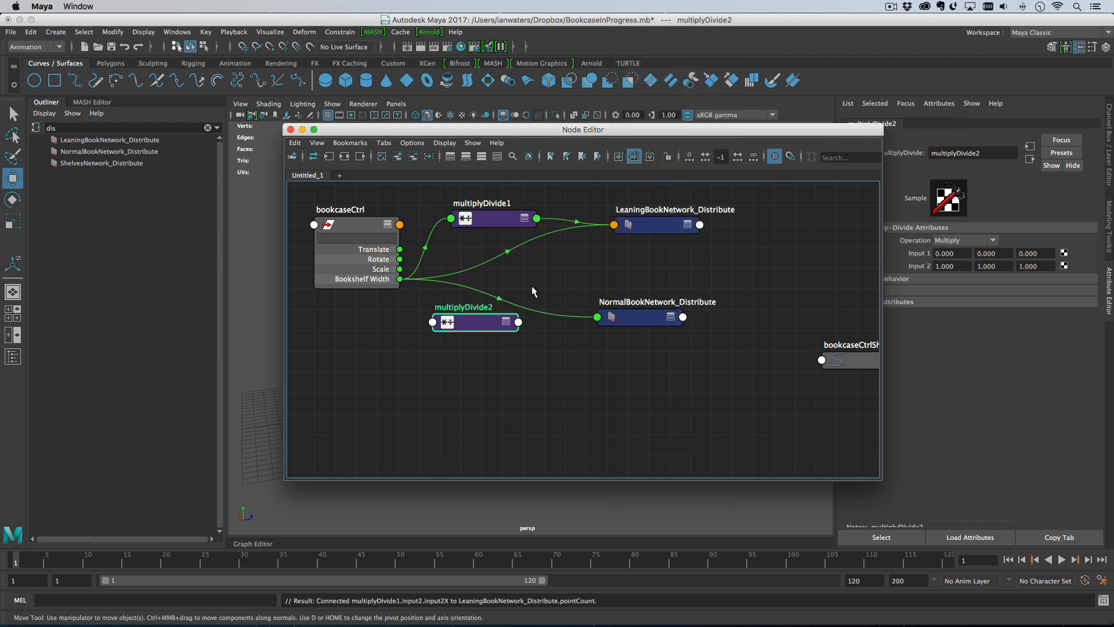
{"action": "left_click", "coordinate": [952, 266]}
{"action": "type", "text": "2"}
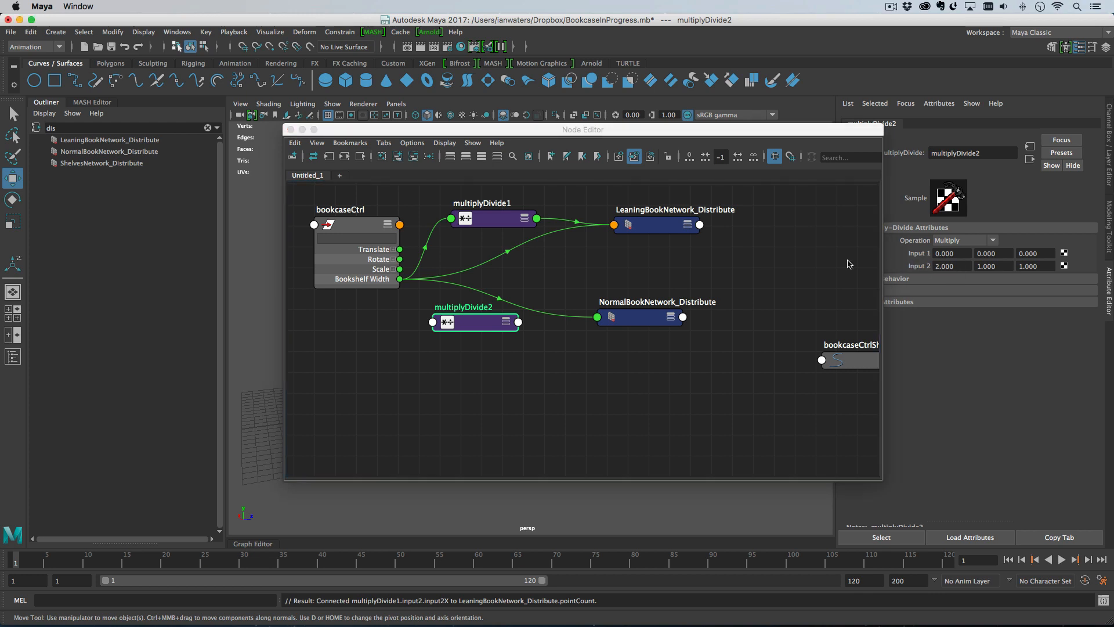
Connect bookcaseCtrl's Bookshelf Width to Input 1X of multiplyDivide2.
{"action": "left_click", "coordinate": [400, 279]}
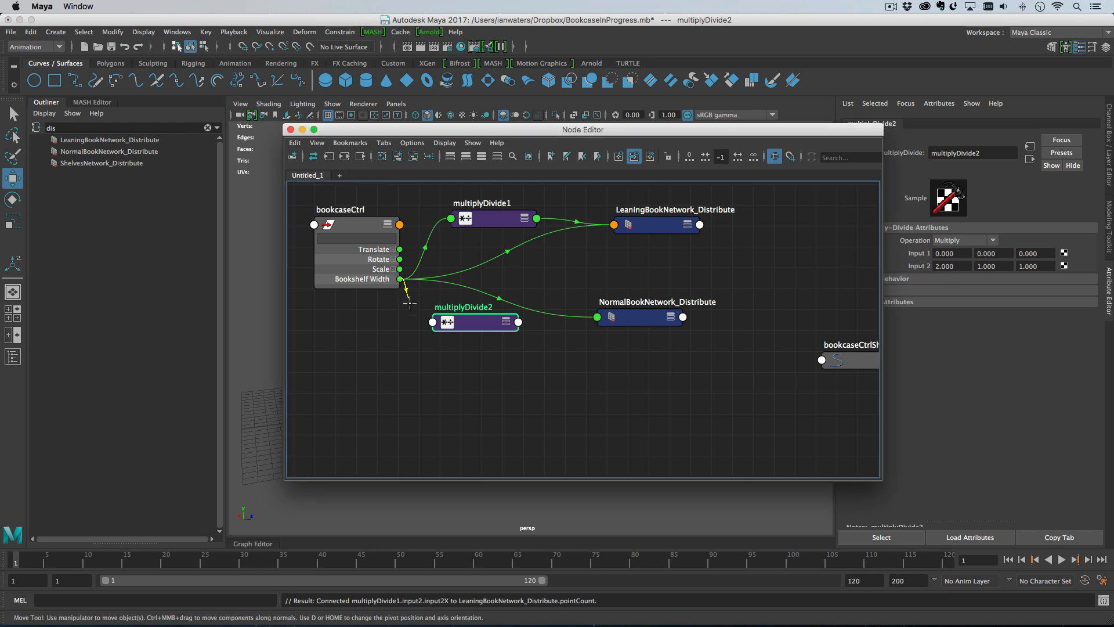
{"action": "left_click_drag", "start_coordinate": [409, 302], "coordinate": [444, 324]}
{"action": "mouse_move", "coordinate": [470, 328]}
{"action": "left_click", "coordinate": [526, 330]}
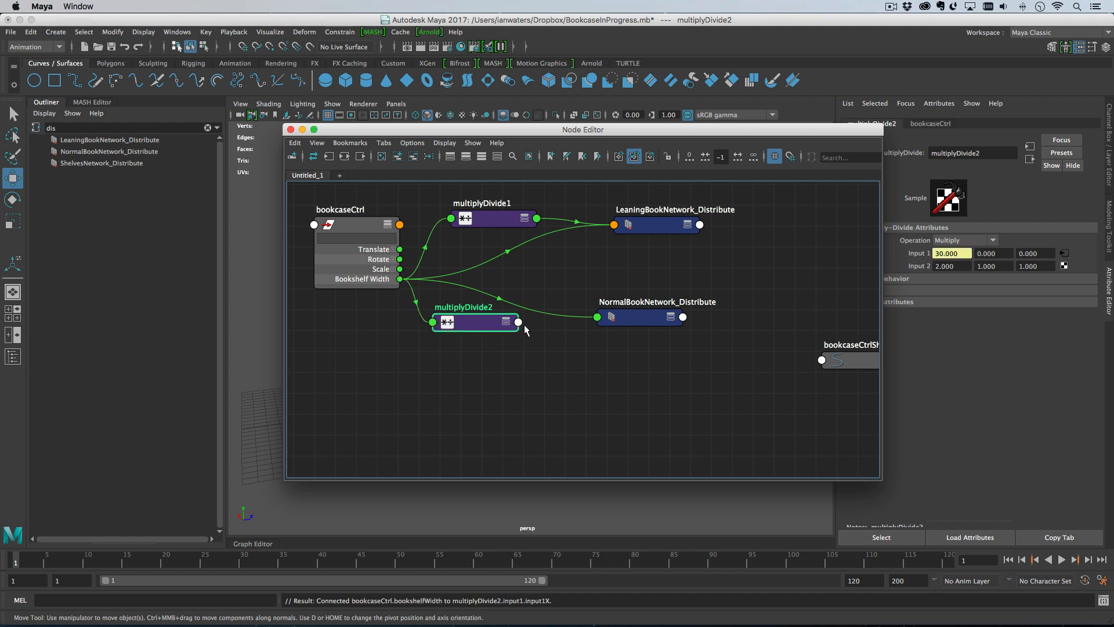
Connect Output X of multiplyDivide2 to Point Count of NormalBookNetwork_Distribute.
{"action": "left_click", "coordinate": [519, 323]}
{"action": "mouse_move", "coordinate": [572, 364]}
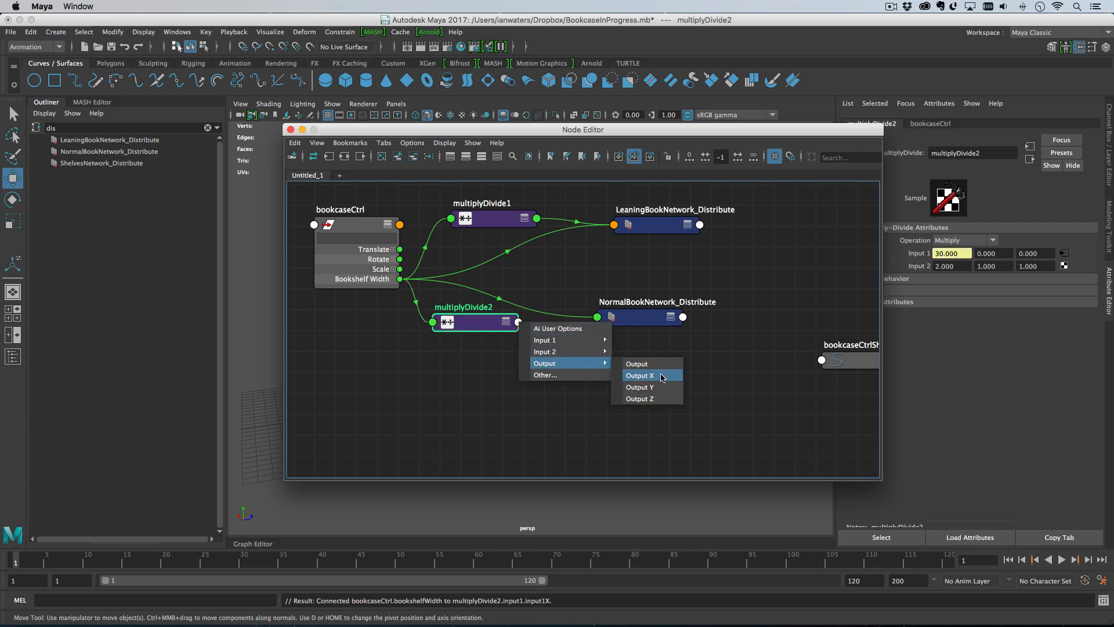
{"action": "left_click", "coordinate": [662, 376]}
{"action": "left_click", "coordinate": [598, 317]}
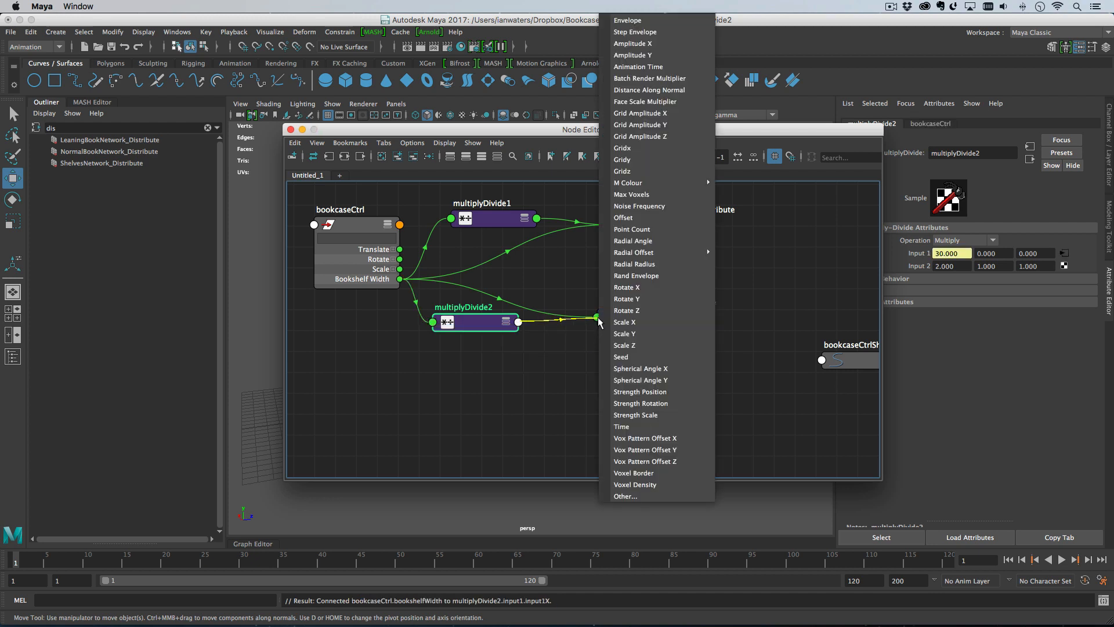
{"action": "left_click", "coordinate": [637, 231]}
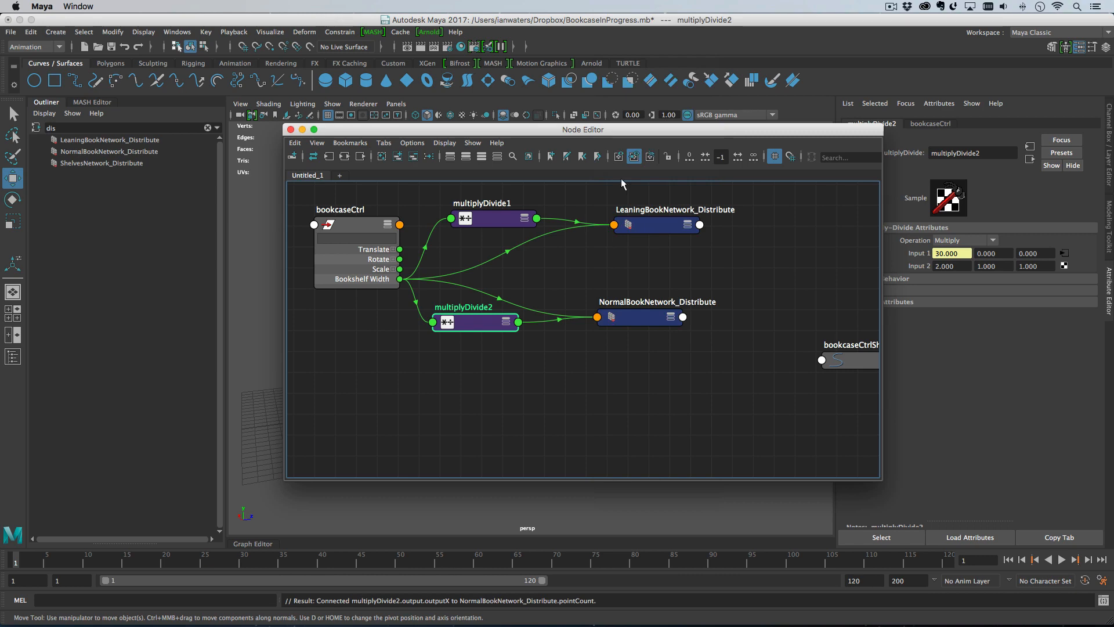
Select bookcaseCtrl, try changing its Bookshelf Width to test the bookcase, and undo the change.
{"action": "left_click", "coordinate": [349, 230]}
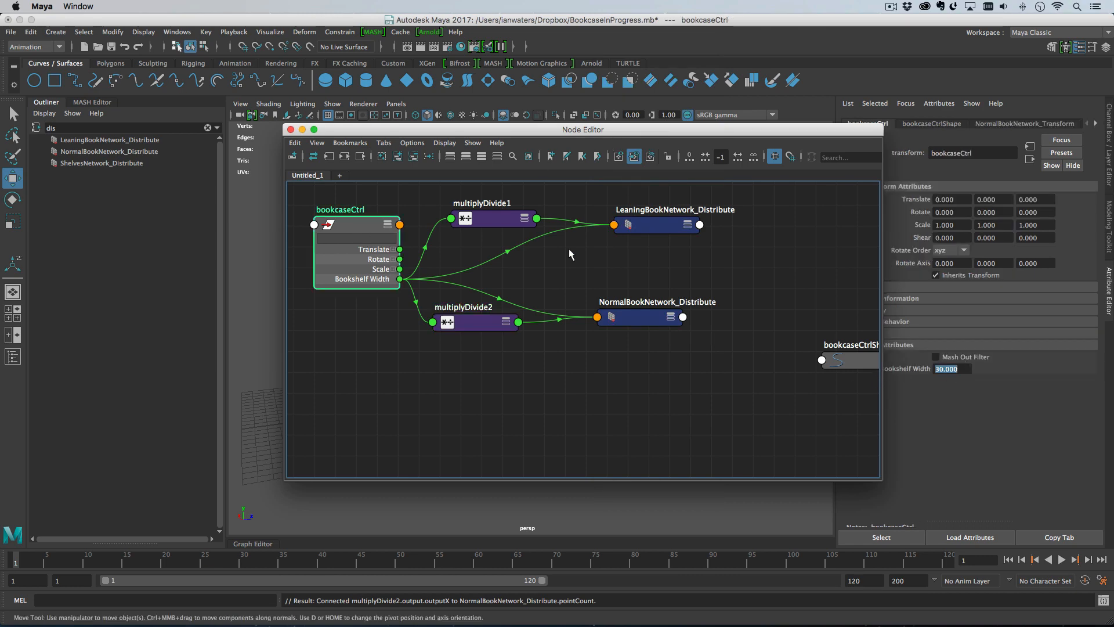
{"action": "left_click_drag", "start_coordinate": [642, 135], "coordinate": [0, 169]}
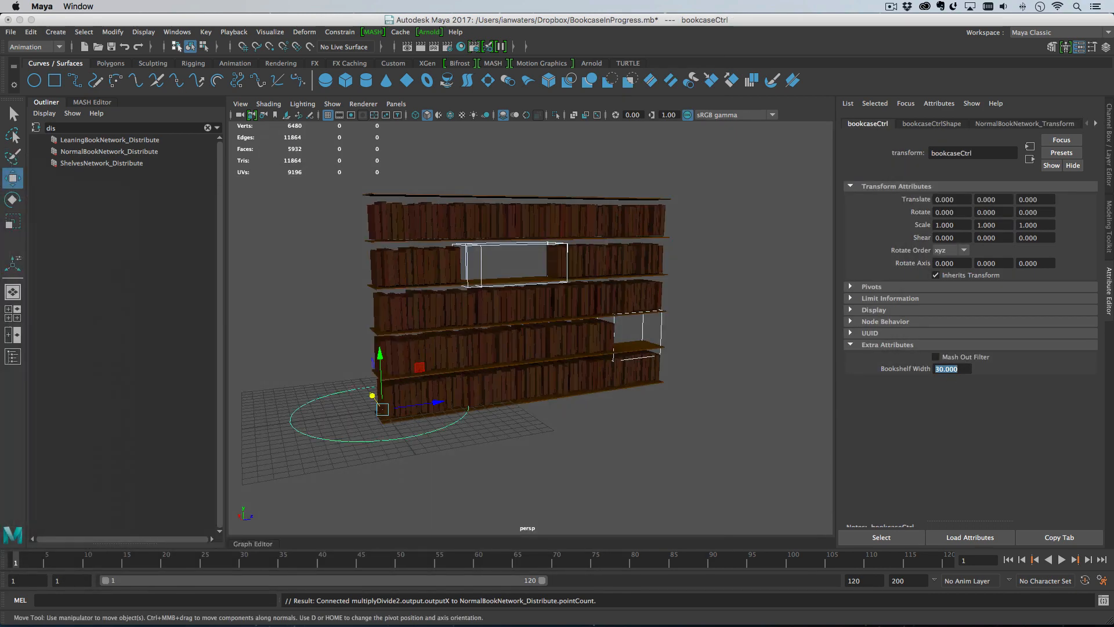
{"action": "left_click", "coordinate": [947, 369]}
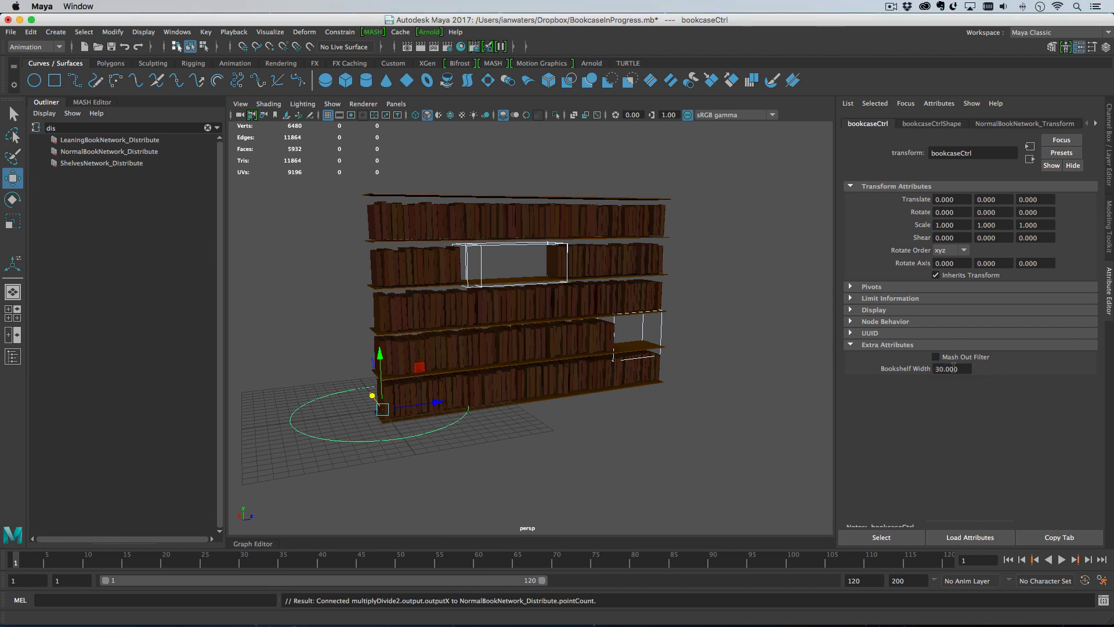
{"action": "left_click_drag", "start_coordinate": [954, 367], "coordinate": [1012, 375], "text": "ctrl"}
{"action": "key", "text": "super+z"}
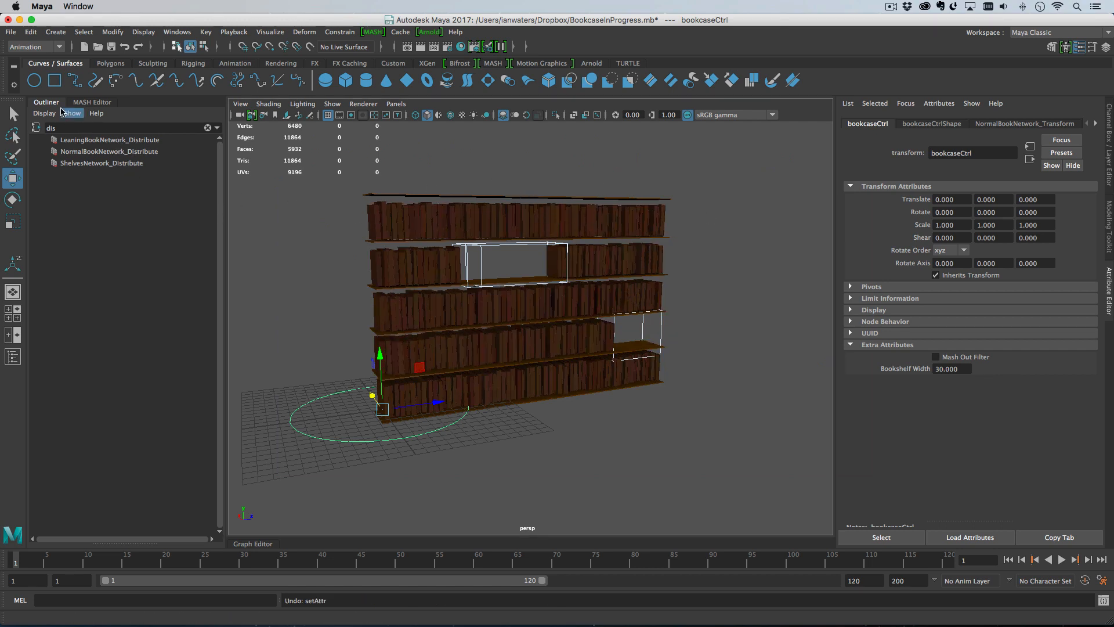
Clear the Outliner's search filter and add ShelvesNetwork_Offset to the Node Editor below NormalBookNetwork_Distribute.
{"action": "left_click", "coordinate": [37, 127]}
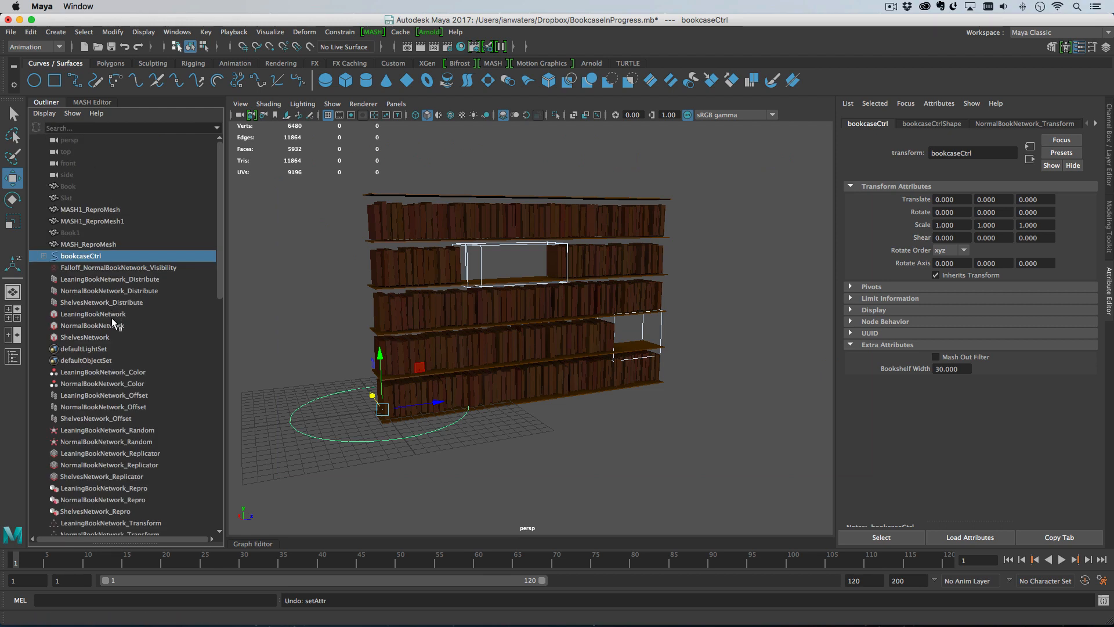
{"action": "left_click", "coordinate": [87, 418]}
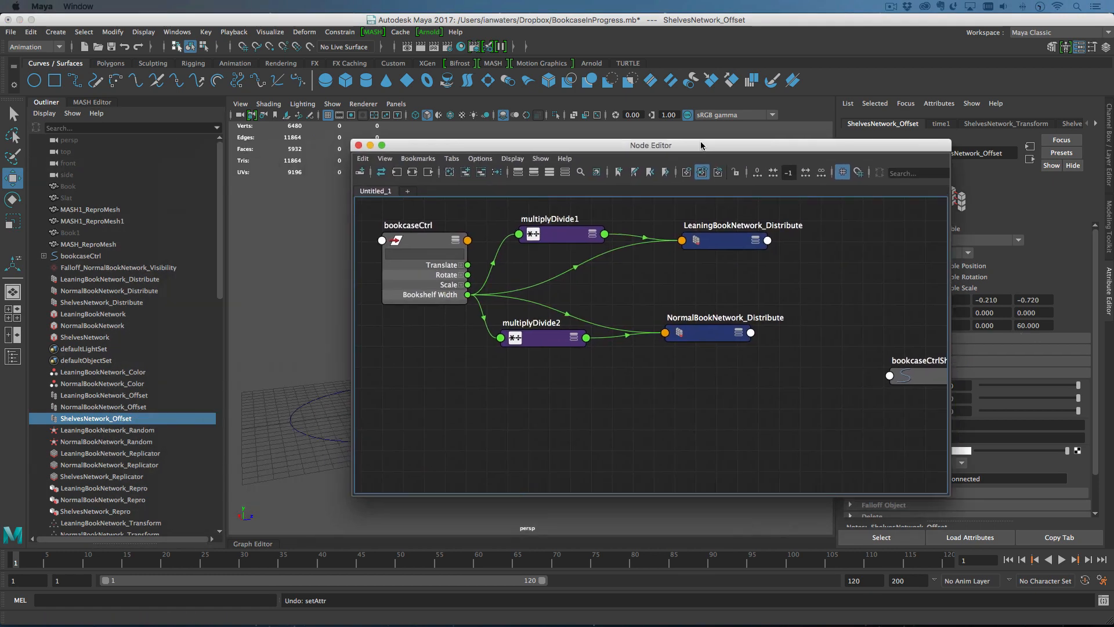
{"action": "left_click_drag", "start_coordinate": [108, 422], "coordinate": [700, 394]}
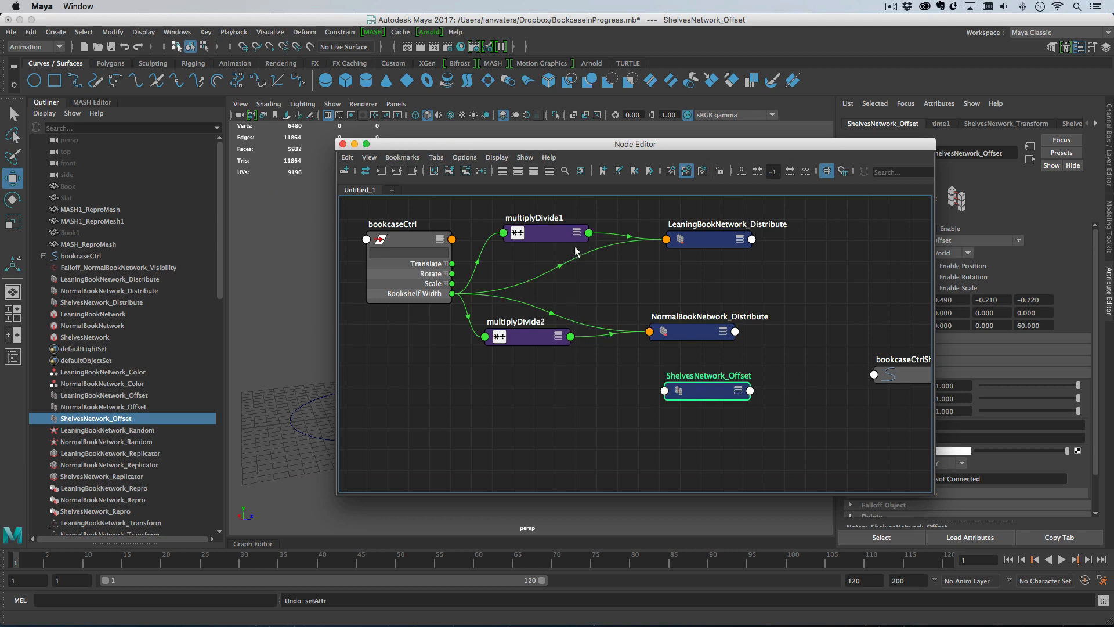
Rearrange the multiplyDivide nodes and expand NormalBookNetwork_Distribute and multiplyDivide1 to show their connected attributes.
{"action": "left_click", "coordinate": [553, 231]}
{"action": "left_click_drag", "start_coordinate": [709, 144], "coordinate": [615, 140]}
{"action": "left_click_drag", "start_coordinate": [467, 237], "coordinate": [453, 243]}
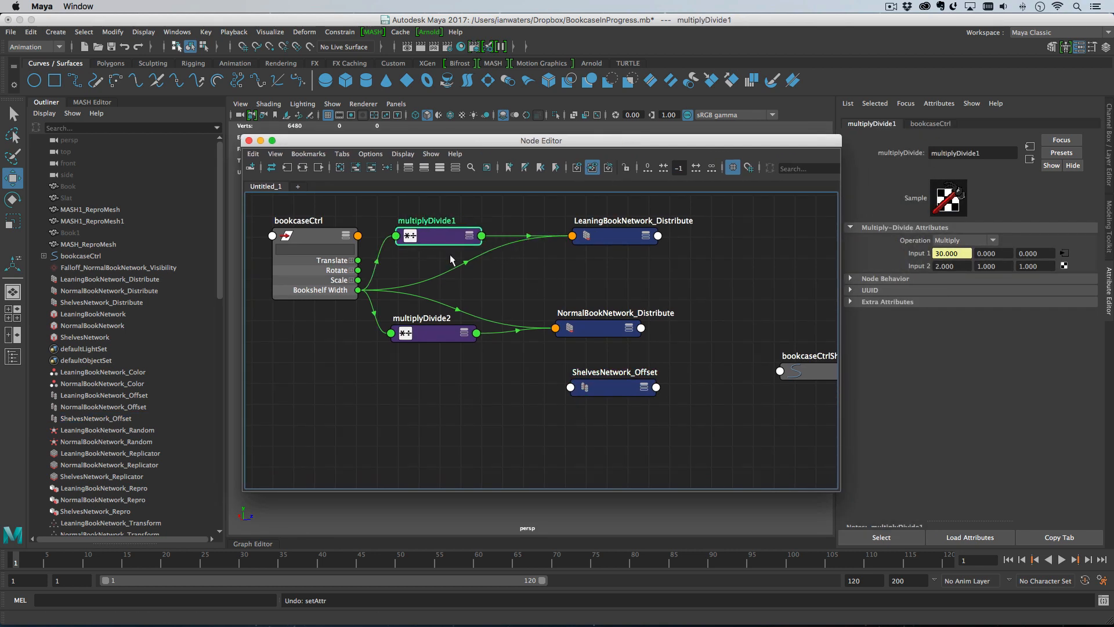
{"action": "left_click_drag", "start_coordinate": [424, 338], "coordinate": [442, 349]}
{"action": "left_click", "coordinate": [581, 330]}
{"action": "key", "text": "2"}
{"action": "left_click_drag", "start_coordinate": [578, 326], "coordinate": [602, 276]}
{"action": "left_click", "coordinate": [433, 235]}
{"action": "key", "text": "2"}
{"action": "left_click_drag", "start_coordinate": [434, 237], "coordinate": [445, 211]}
Try connecting Input 2X of multiplyDivide1 to Amplitude Z of NormalBookNetwork_Distribute, and undo the connection.
{"action": "left_click", "coordinate": [469, 238]}
{"action": "left_click_drag", "start_coordinate": [483, 246], "coordinate": [581, 329]}
{"action": "left_click", "coordinate": [390, 334]}
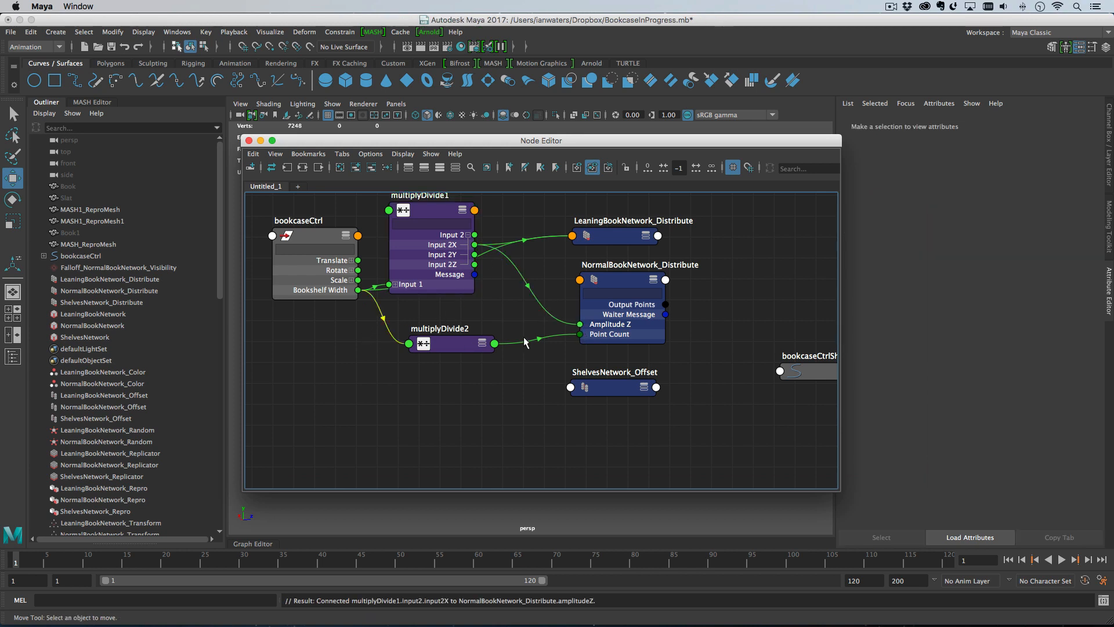
{"action": "key", "text": "z"}
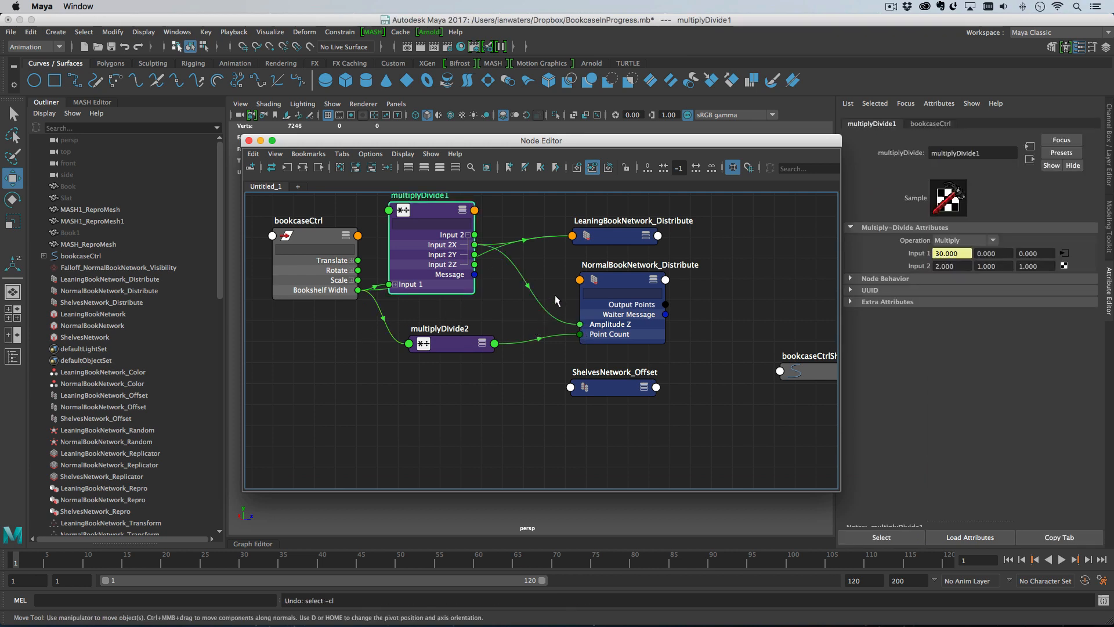
{"action": "key", "text": "z"}
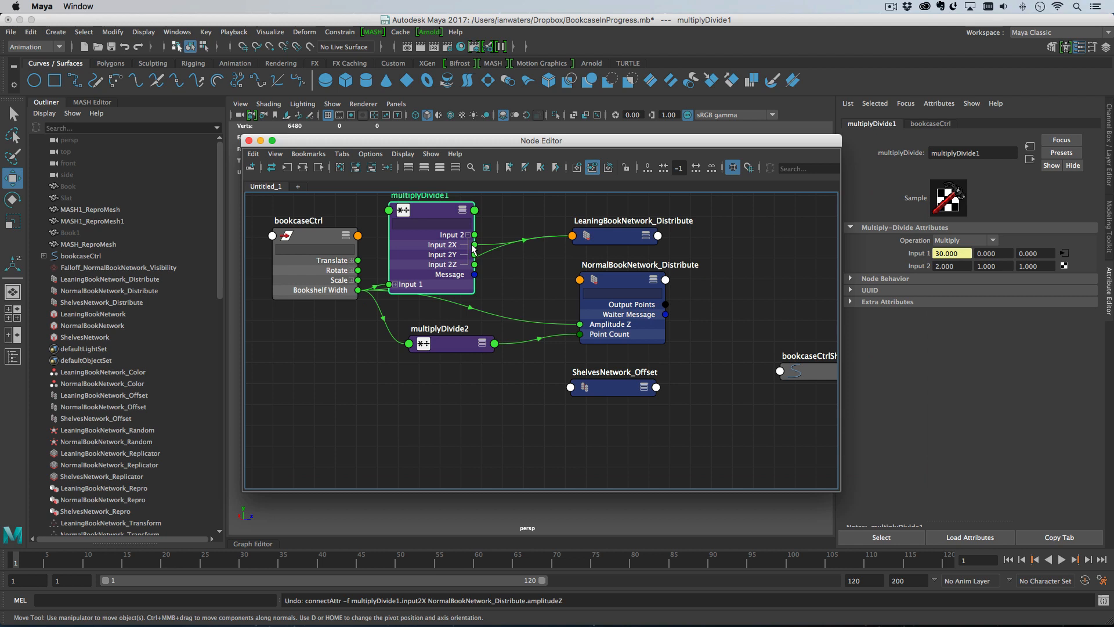
Connect Input 2X of multiplyDivide1 to Point Count of NormalBookNetwork_Distribute and delete the multiplyDivide2 node with its remaining connection.
{"action": "left_click_drag", "start_coordinate": [492, 267], "coordinate": [580, 335]}
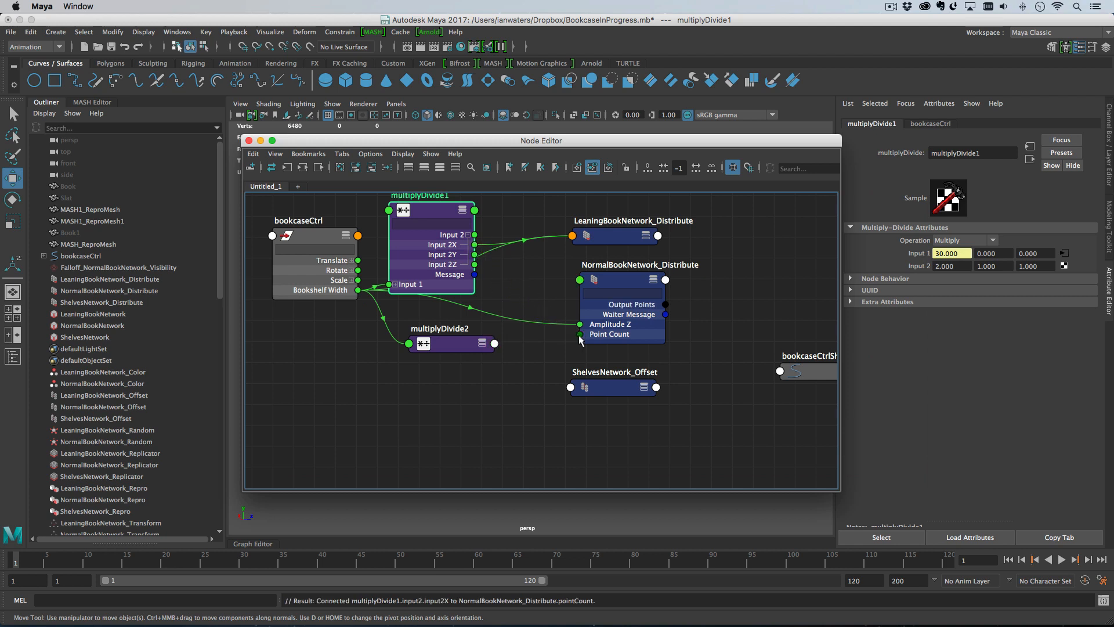
{"action": "left_click", "coordinate": [445, 344]}
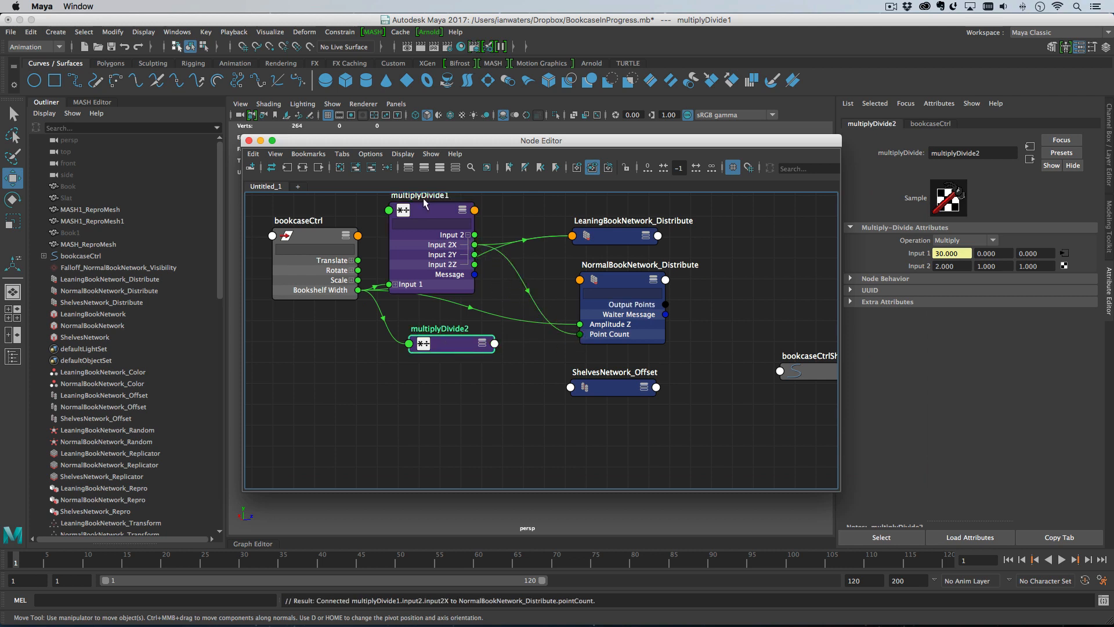
{"action": "left_click", "coordinate": [436, 338]}
{"action": "left_click", "coordinate": [389, 332]}
{"action": "key", "text": "Delete"}
{"action": "left_click", "coordinate": [452, 347]}
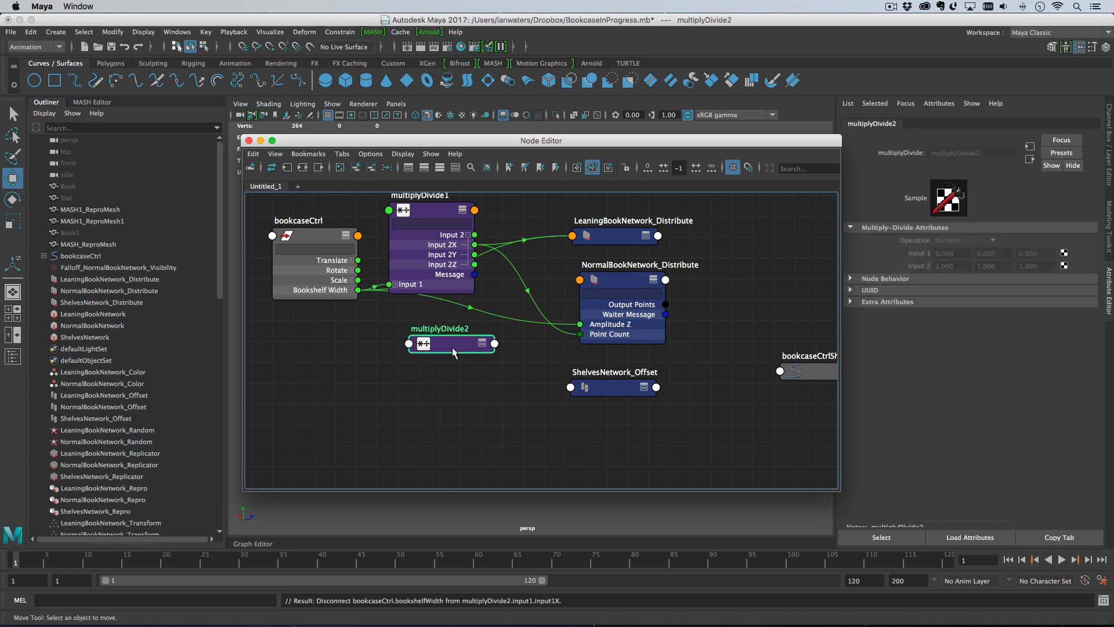
{"action": "key", "text": "Delete"}
Move multiplyDivide1 below bookcaseCtrl, between it and the ShelvesNetwork_Offset node.
{"action": "left_click_drag", "start_coordinate": [437, 207], "coordinate": [428, 351]}
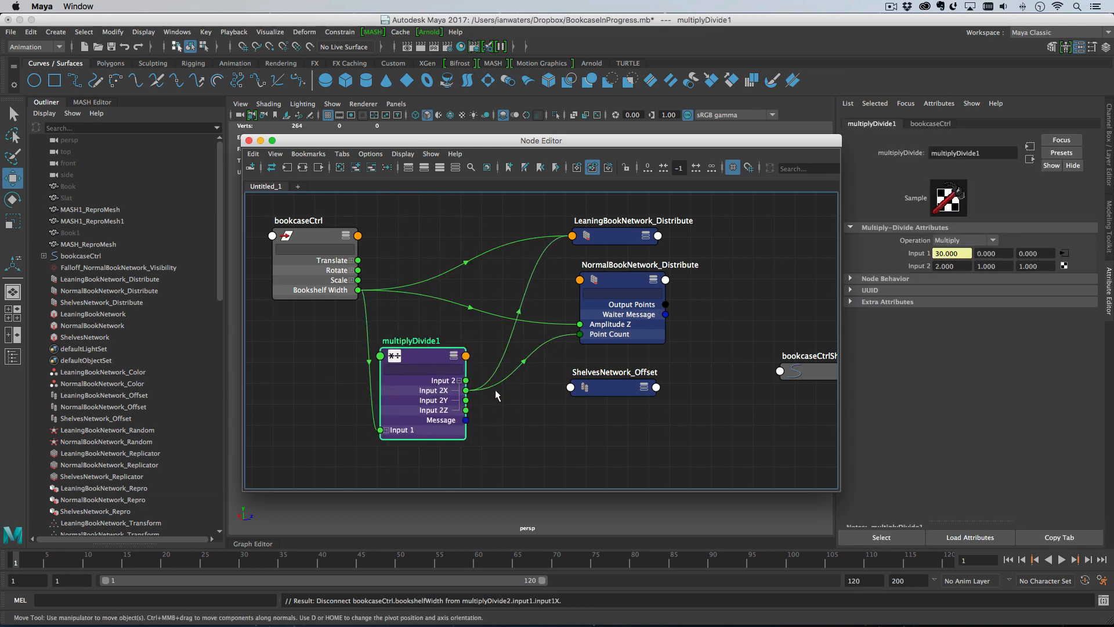
{"action": "middle_click_drag", "start_coordinate": [496, 389], "coordinate": [510, 382], "text": "alt"}
{"action": "left_click_drag", "start_coordinate": [441, 349], "coordinate": [459, 348]}
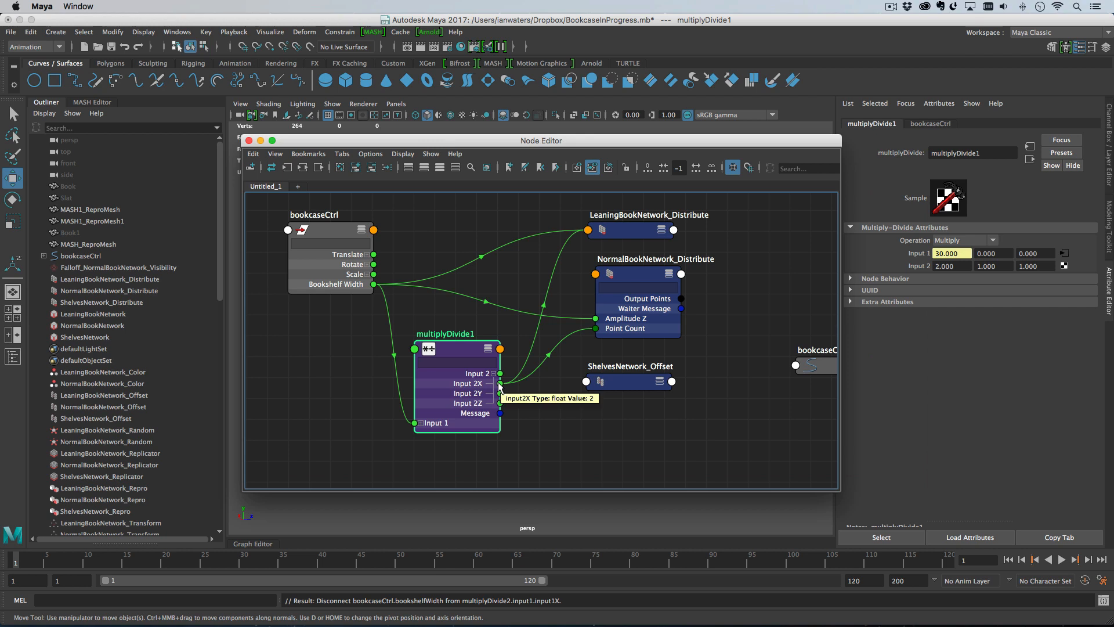
Connect Input 2X of multiplyDivide1 to Scale Offset 2 of ShelvesNetwork_Offset and check the attributes of both nodes.
{"action": "left_click_drag", "start_coordinate": [499, 384], "coordinate": [586, 381]}
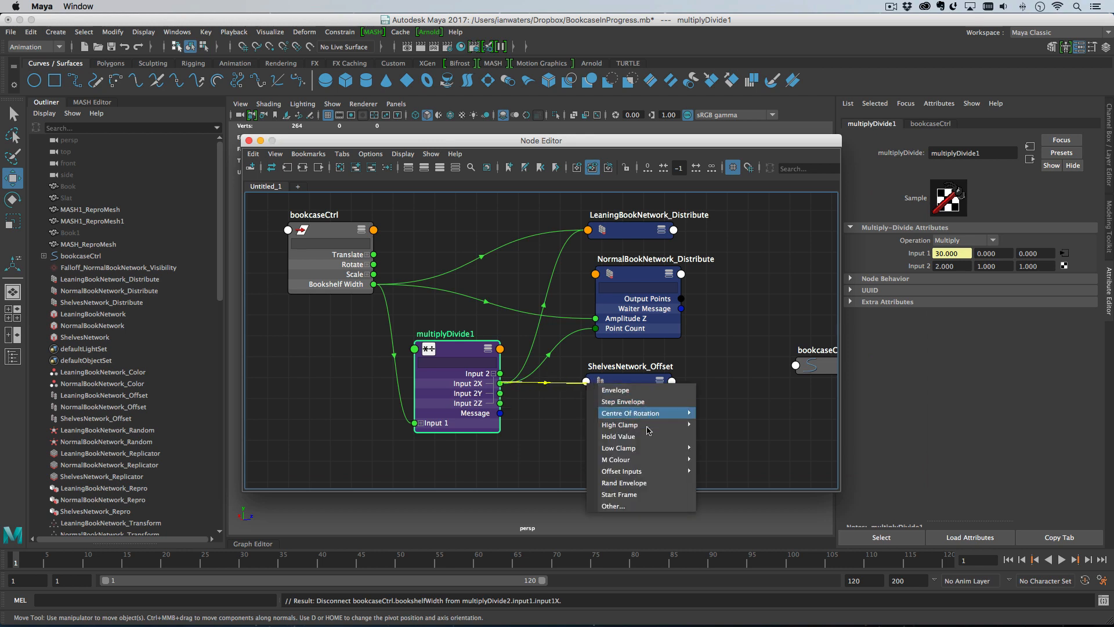
{"action": "mouse_move", "coordinate": [650, 471]}
{"action": "mouse_move", "coordinate": [728, 495]}
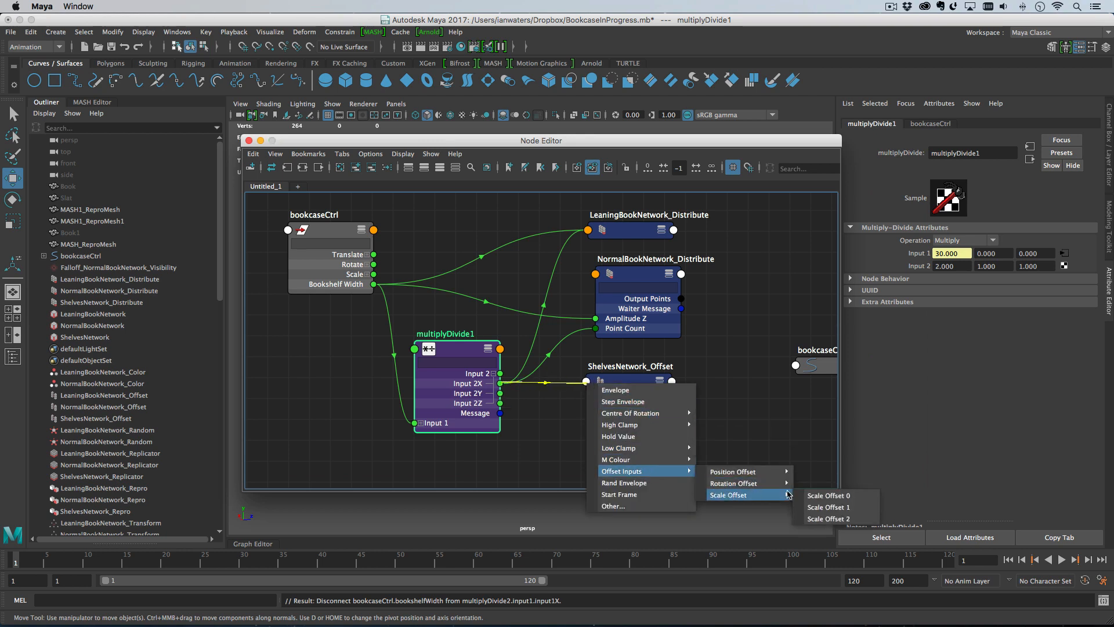
{"action": "left_click", "coordinate": [834, 518]}
{"action": "left_click", "coordinate": [612, 380]}
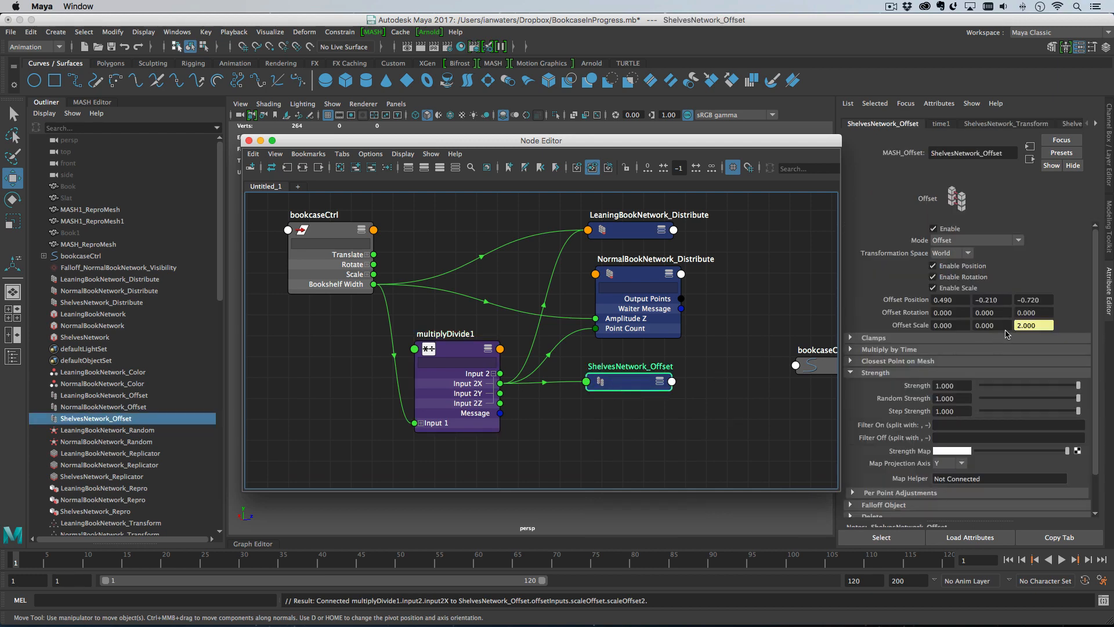
{"action": "left_click", "coordinate": [467, 350]}
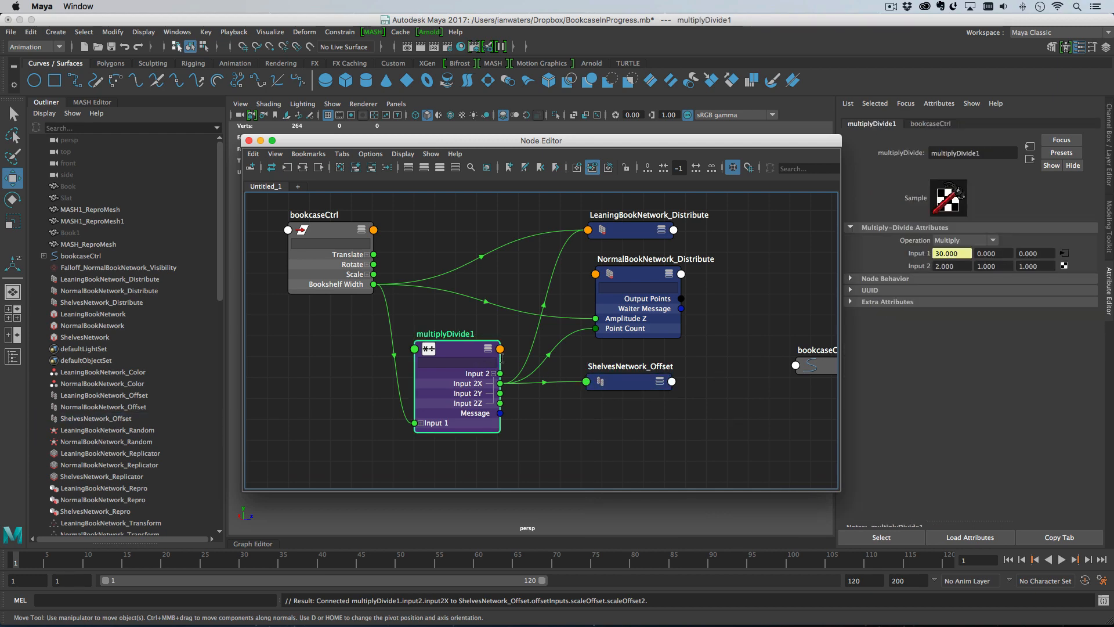
Delete the connections from multiplyDivide1's Input 2X to ShelvesNetwork_Offset and to both book networks' Distribute nodes.
{"action": "left_click_drag", "start_coordinate": [568, 373], "coordinate": [558, 398]}
{"action": "key", "text": "Delete"}
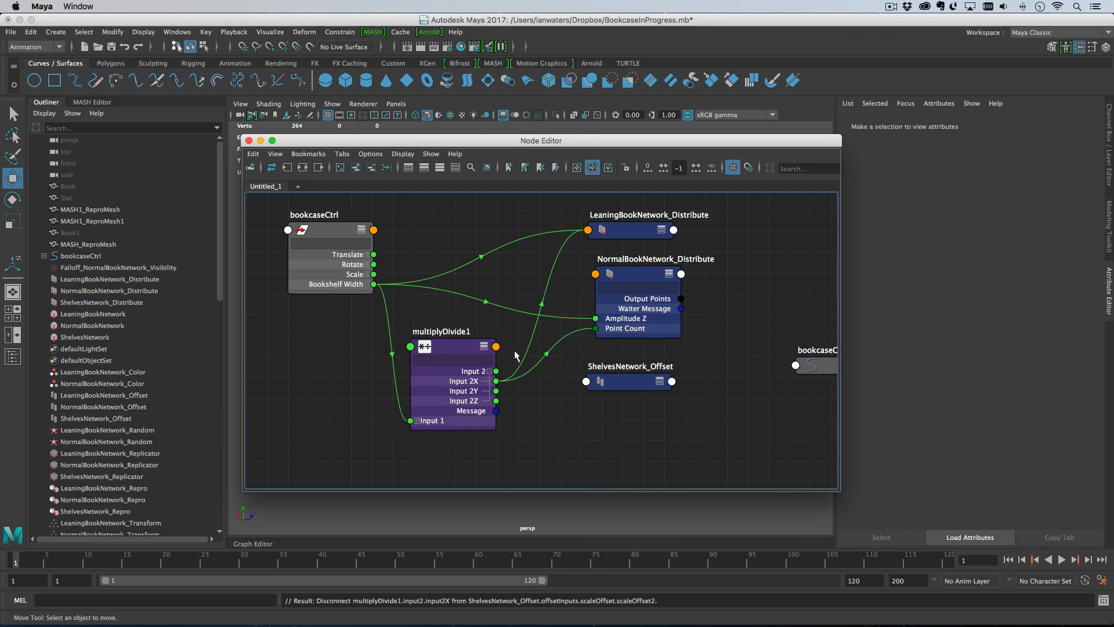
{"action": "left_click_drag", "start_coordinate": [515, 351], "coordinate": [553, 381]}
{"action": "key", "text": "Delete"}
{"action": "key", "text": "Delete"}
Connect Output X of multiplyDivide1 to Point Count of NormalBookNetwork_Distribute.
{"action": "left_click", "coordinate": [496, 347]}
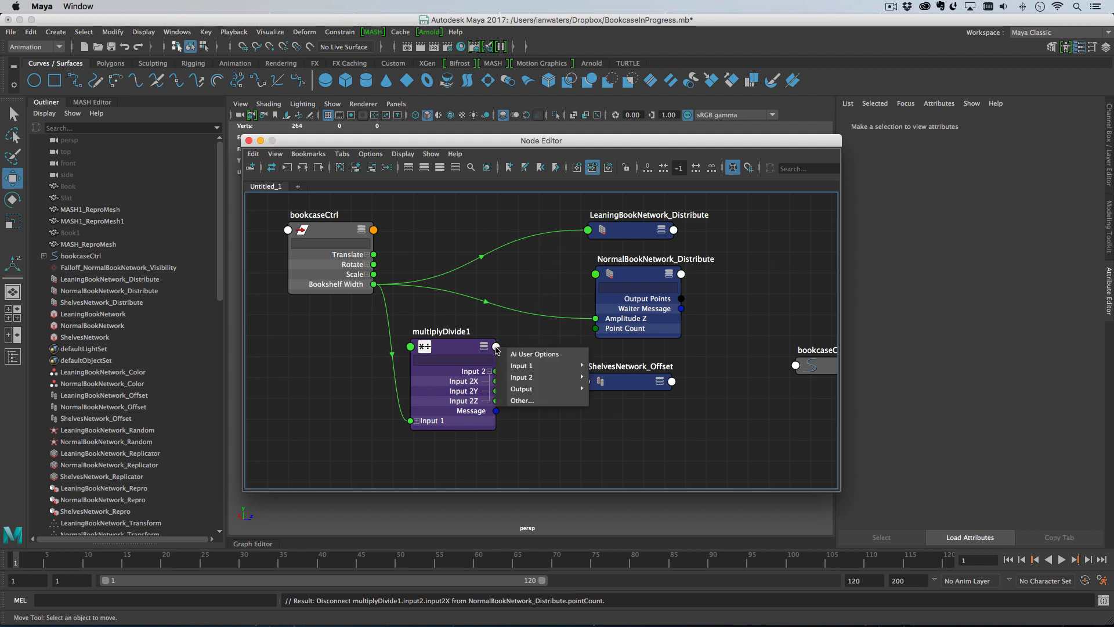
{"action": "mouse_move", "coordinate": [545, 388]}
{"action": "left_click", "coordinate": [645, 403]}
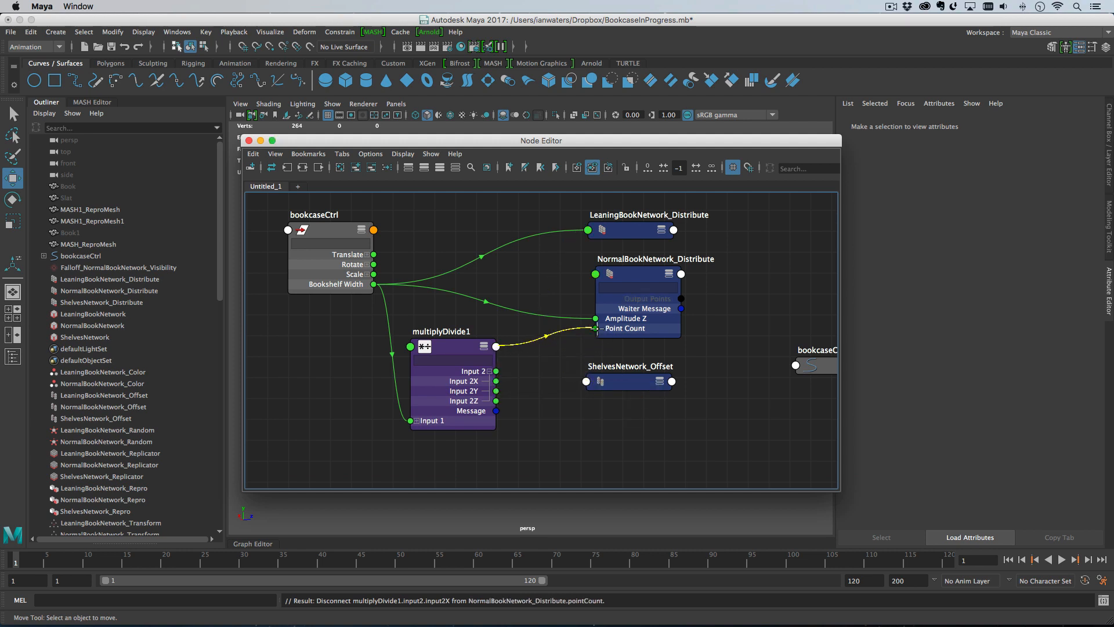
{"action": "left_click", "coordinate": [596, 328]}
{"action": "left_click", "coordinate": [490, 382]}
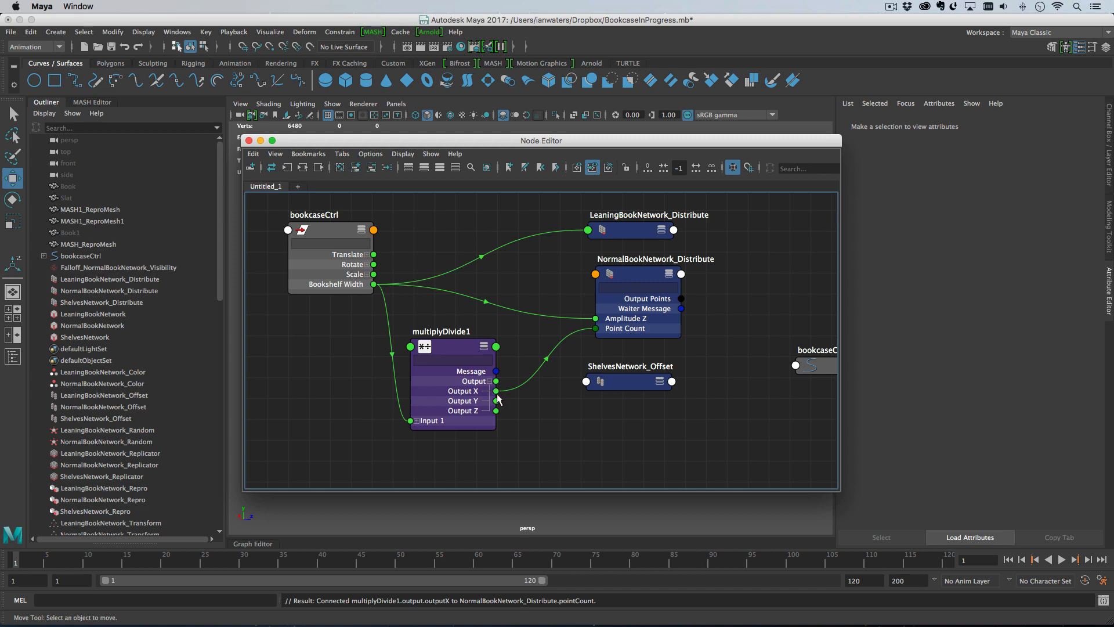
Connect Output X of multiplyDivide1 to Point Count of LeaningBookNetwork_Distribute and check the number of points on both Distribute nodes.
{"action": "left_click", "coordinate": [497, 400]}
{"action": "left_click", "coordinate": [588, 230]}
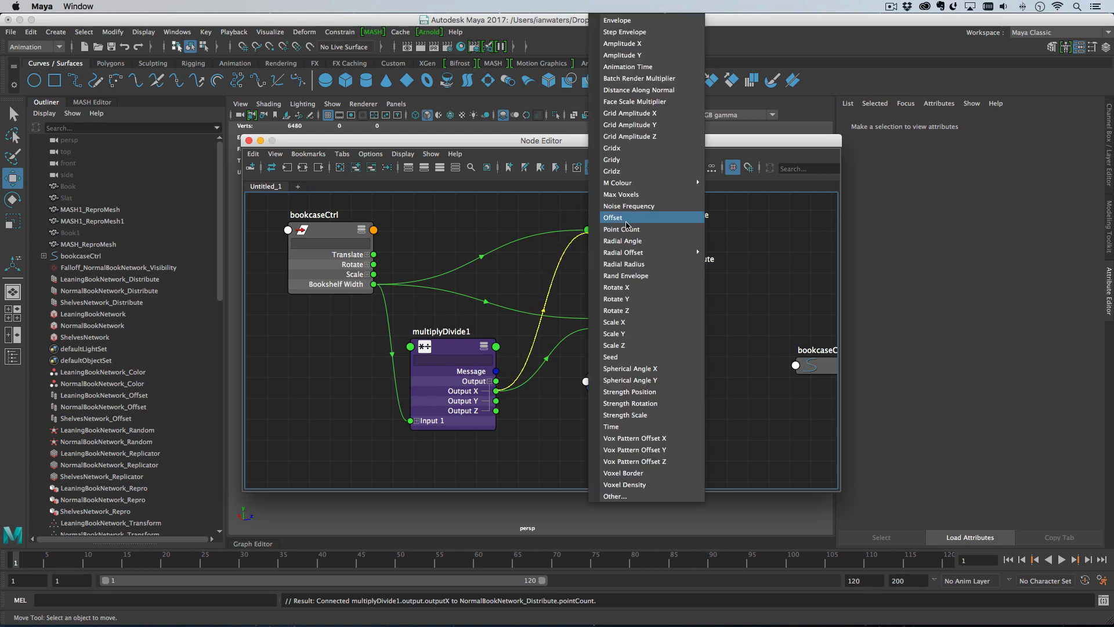
{"action": "left_click", "coordinate": [629, 229]}
{"action": "left_click", "coordinate": [631, 228]}
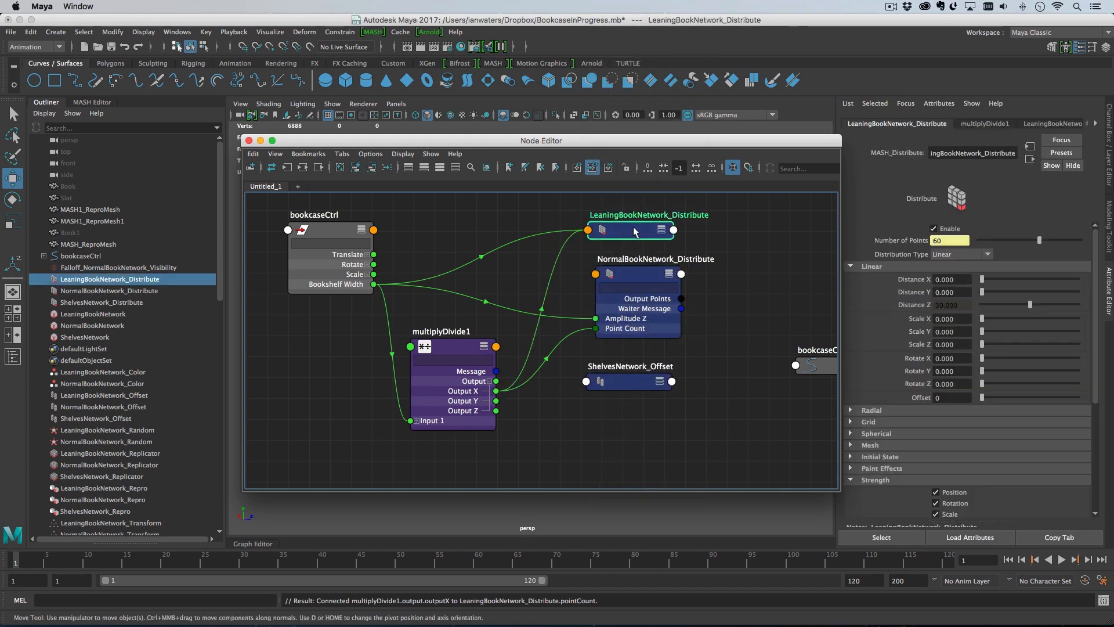
{"action": "left_click", "coordinate": [640, 276]}
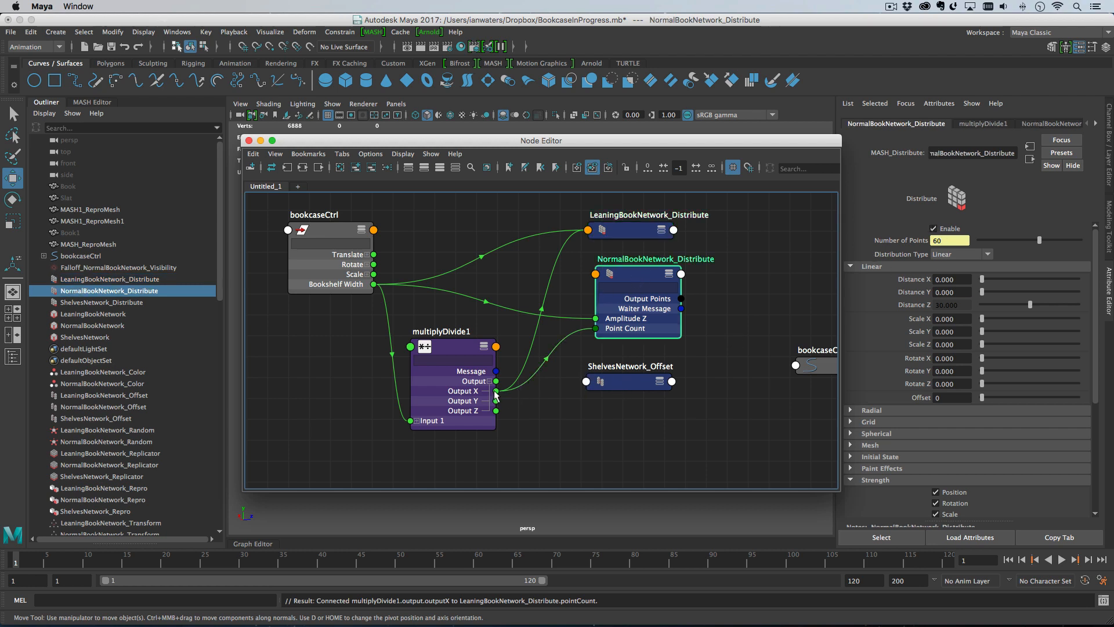
Connect Output X of multiplyDivide1 to Scale Offset 2 of ShelvesNetwork_Offset and select NormalBookNetwork_Distribute to check its attributes.
{"action": "left_click_drag", "start_coordinate": [496, 391], "coordinate": [586, 381]}
{"action": "mouse_move", "coordinate": [667, 470]}
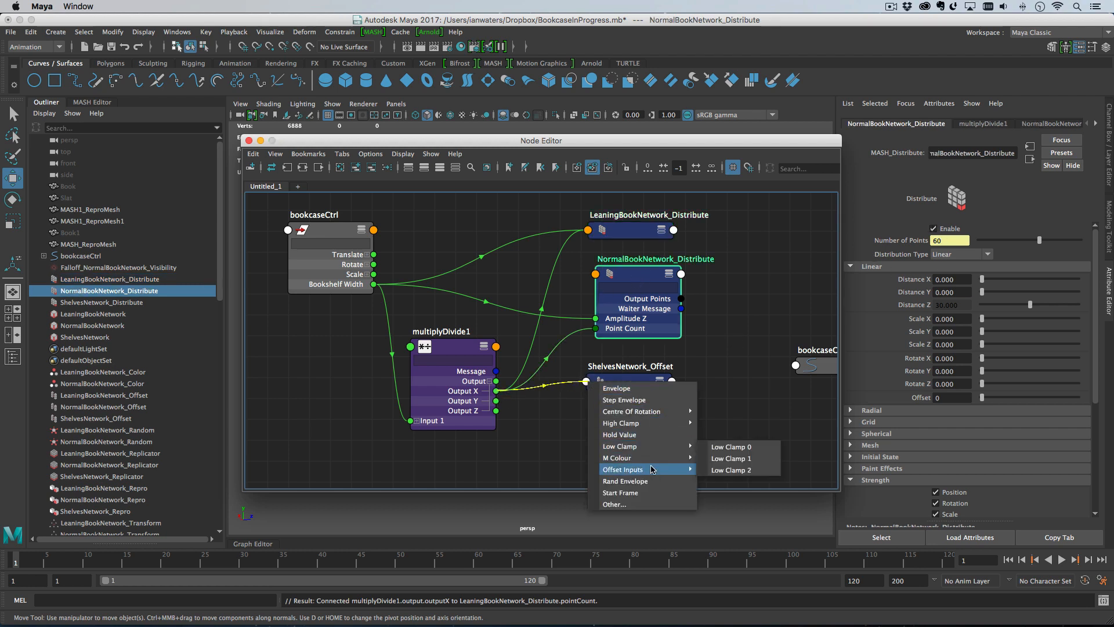
{"action": "mouse_move", "coordinate": [754, 494]}
{"action": "left_click", "coordinate": [842, 517]}
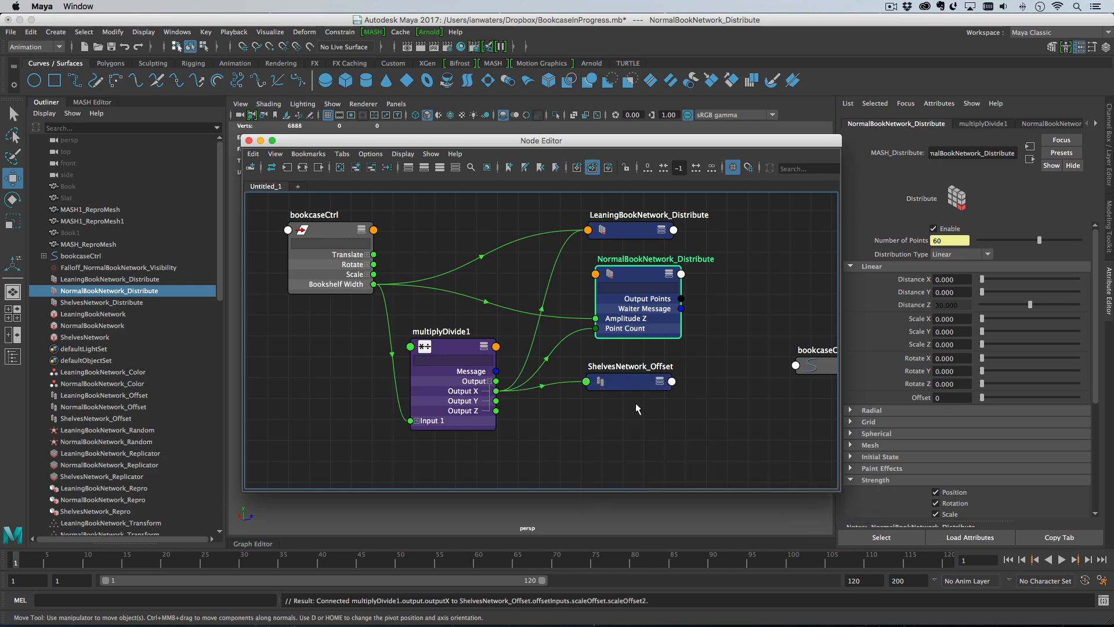
{"action": "left_click_drag", "start_coordinate": [629, 384], "coordinate": [632, 392]}
{"action": "left_click", "coordinate": [637, 269]}
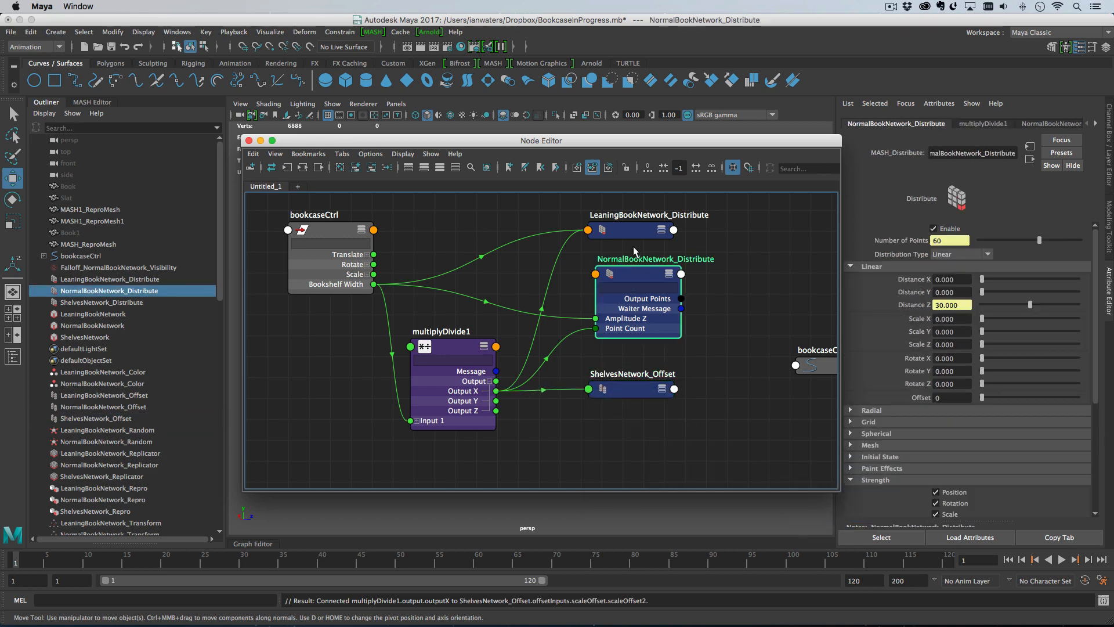
Check the attributes of LeaningBookNetwork_Distribute and multiplyDivide1, and move the Node Editor off the bookcase.
{"action": "left_click", "coordinate": [634, 231]}
{"action": "left_click", "coordinate": [452, 348]}
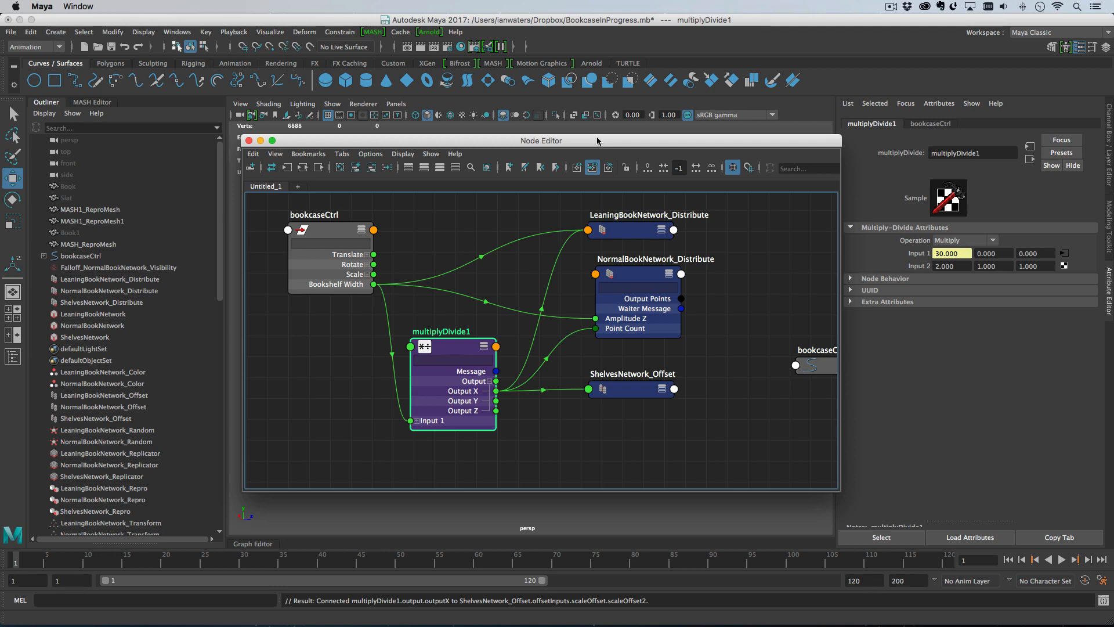
{"action": "left_click_drag", "start_coordinate": [601, 142], "coordinate": [0, 175]}
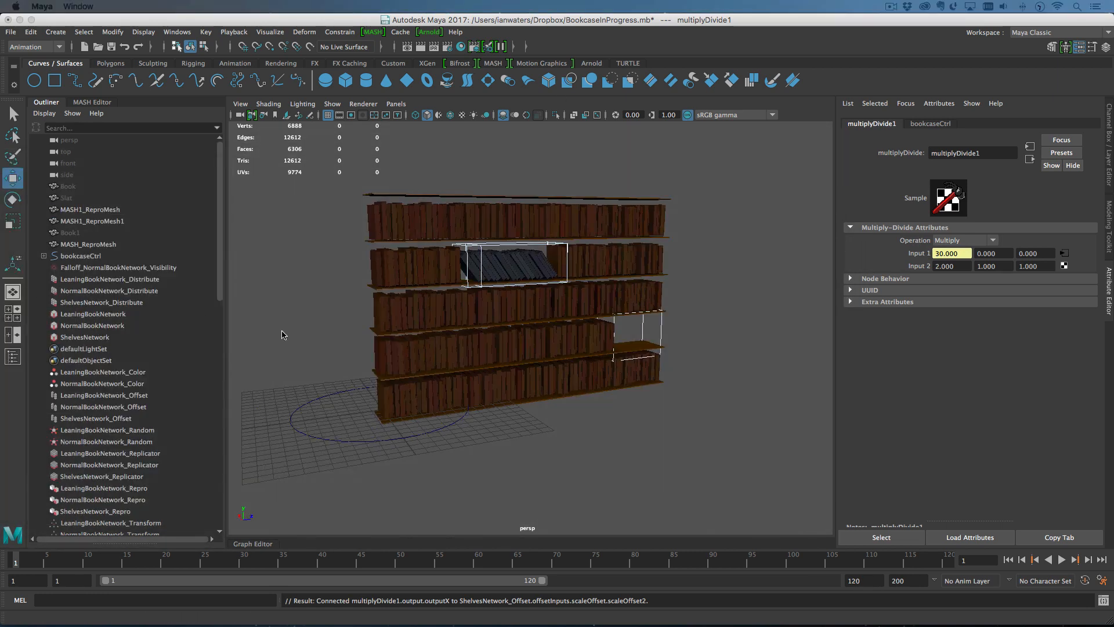
Select bookcaseCtrl, test several bookshelf widths, and leave its Bookshelf Width at 37.5.
{"action": "left_click_drag", "start_coordinate": [344, 375], "coordinate": [332, 420]}
{"action": "left_click_drag", "start_coordinate": [945, 370], "coordinate": [885, 380], "text": "ctrl"}
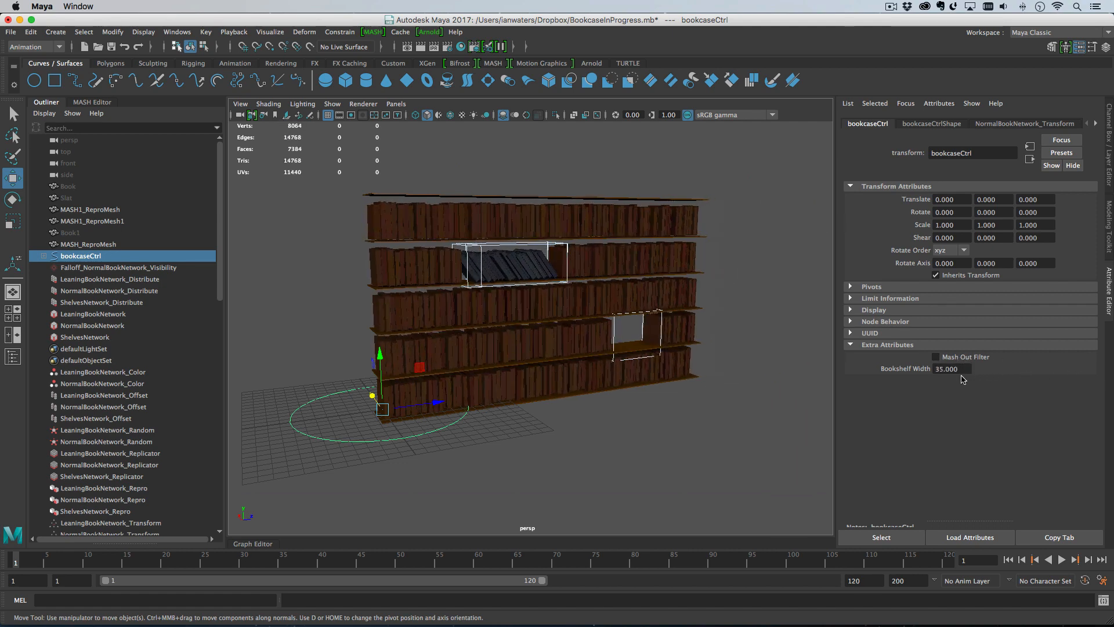
{"action": "left_click_drag", "start_coordinate": [956, 370], "coordinate": [927, 363], "text": "ctrl"}
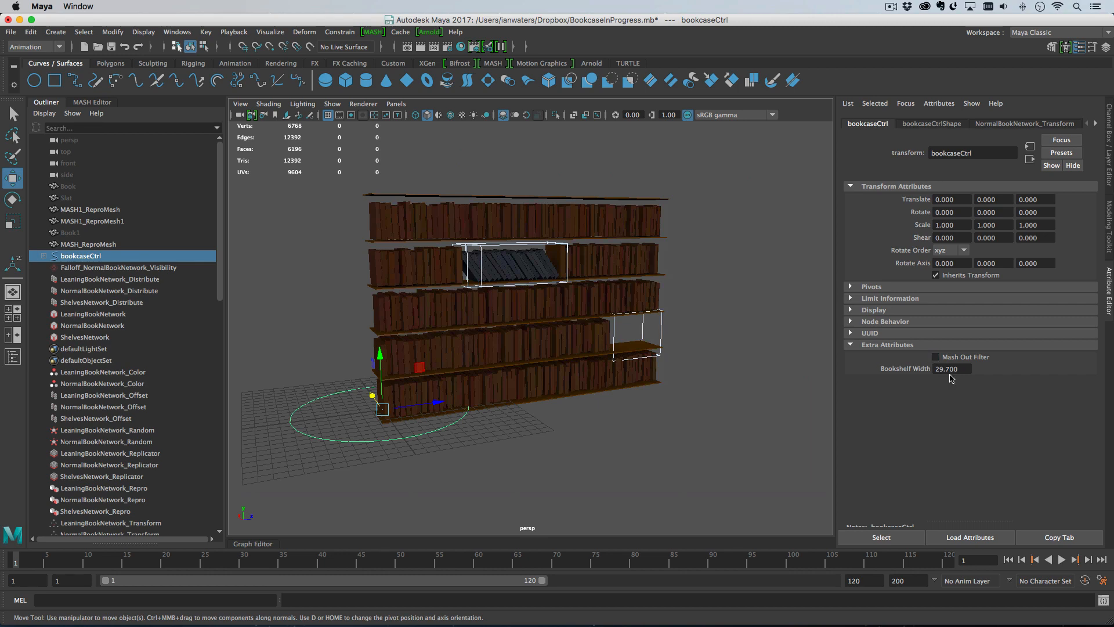
{"action": "left_click_drag", "start_coordinate": [952, 371], "coordinate": [995, 369], "text": "ctrl"}
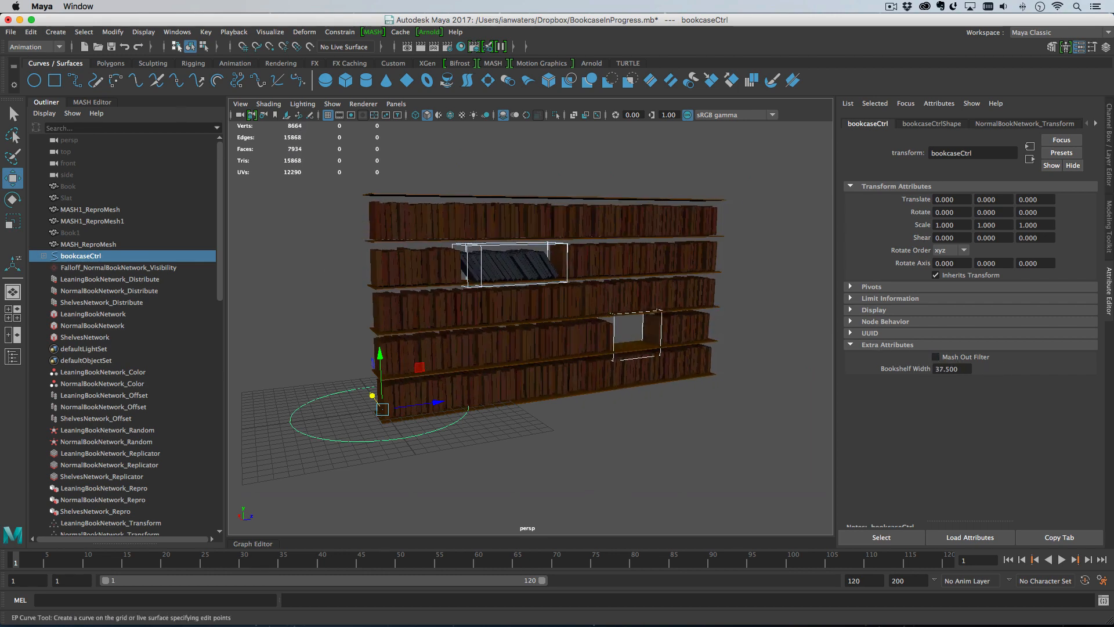
Hide the auxiliary MASH nodes in the Outliner and clear the selection.
{"action": "left_click", "coordinate": [51, 115]}
{"action": "left_click", "coordinate": [65, 135]}
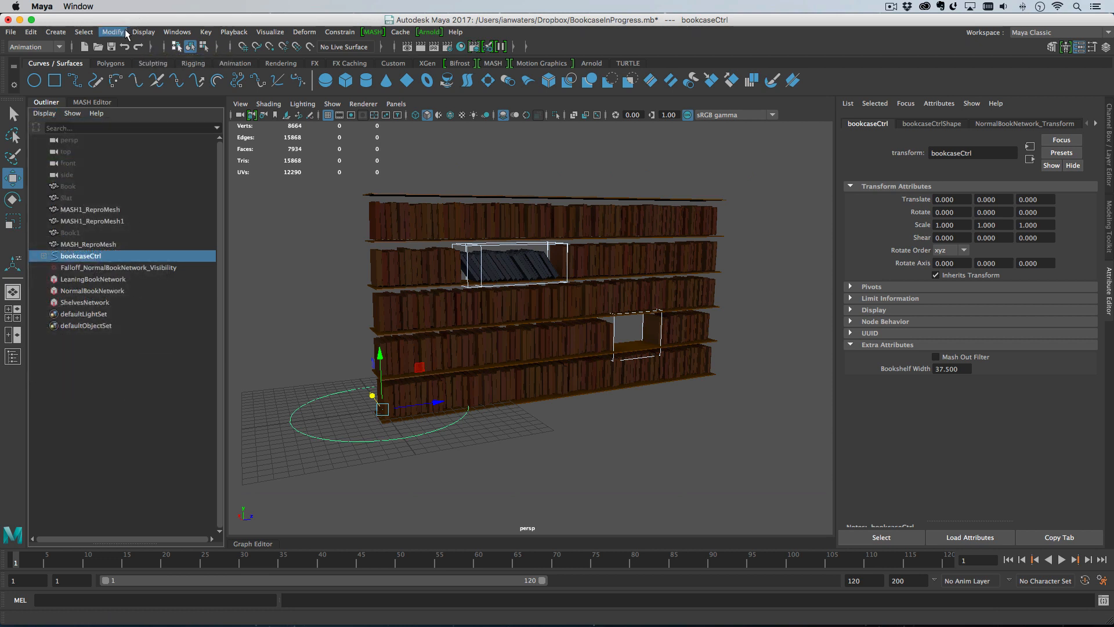
{"action": "left_click", "coordinate": [120, 383]}
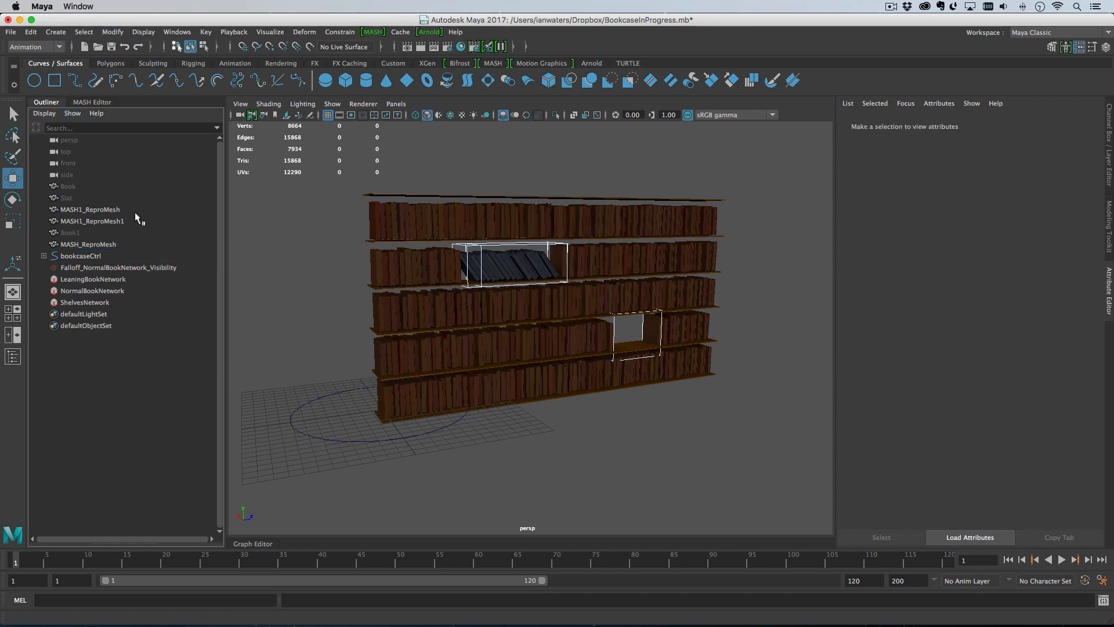
Create an asset named bookshelfAsset from MASH1_ReproMesh, MASH1_ReproMesh1 and MASH_ReproMesh.
{"action": "left_click_drag", "start_coordinate": [129, 208], "coordinate": [127, 219]}
{"action": "left_click", "coordinate": [137, 244], "text": "ctrl"}
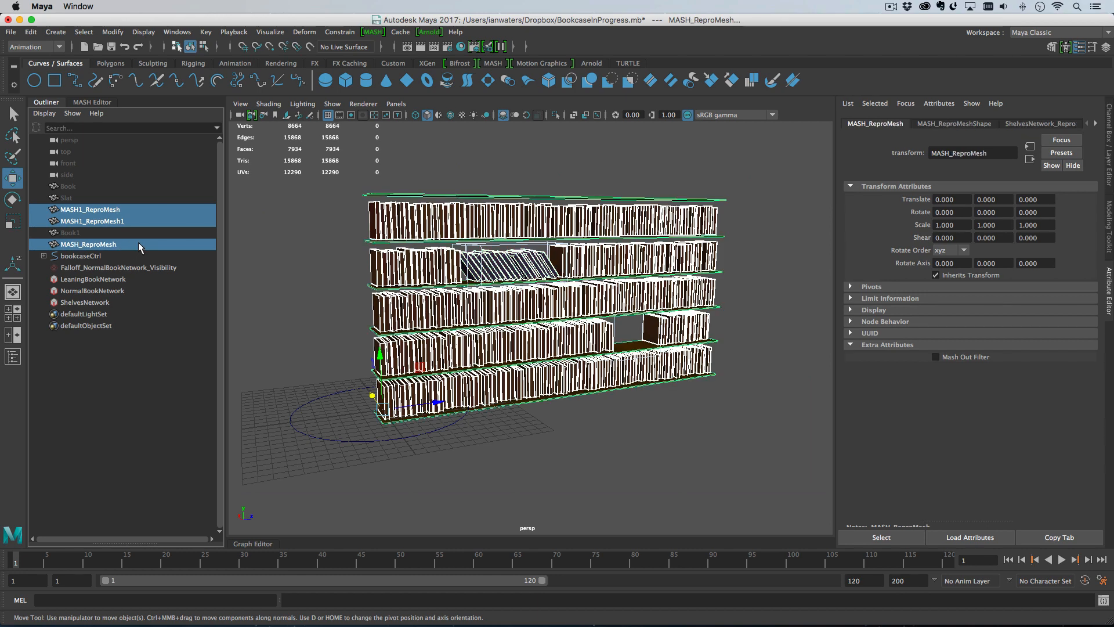
{"action": "left_click", "coordinate": [55, 32]}
{"action": "mouse_move", "coordinate": [108, 279]}
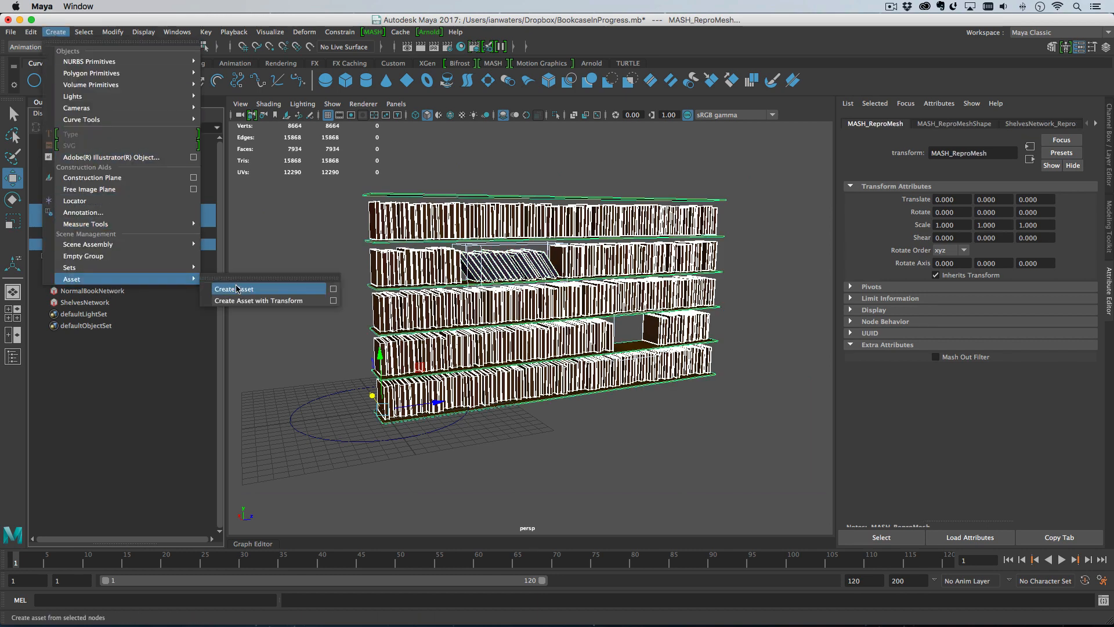
{"action": "left_click", "coordinate": [333, 288]}
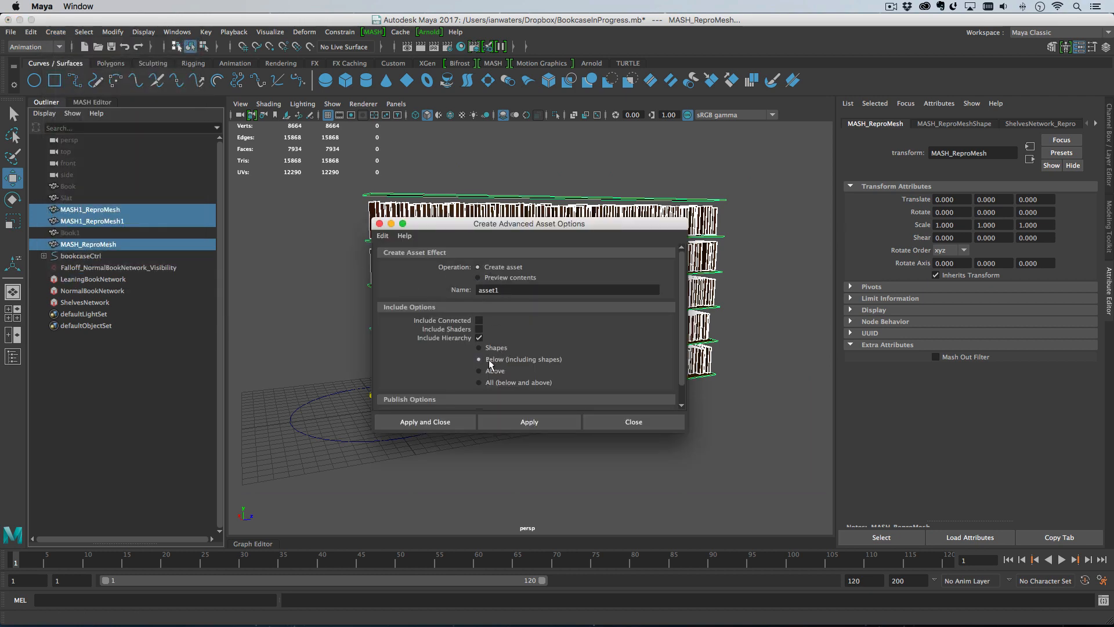
{"action": "double_click", "coordinate": [501, 289]}
{"action": "type", "text": "bookshelfAsset"}
{"action": "left_click", "coordinate": [426, 421]}
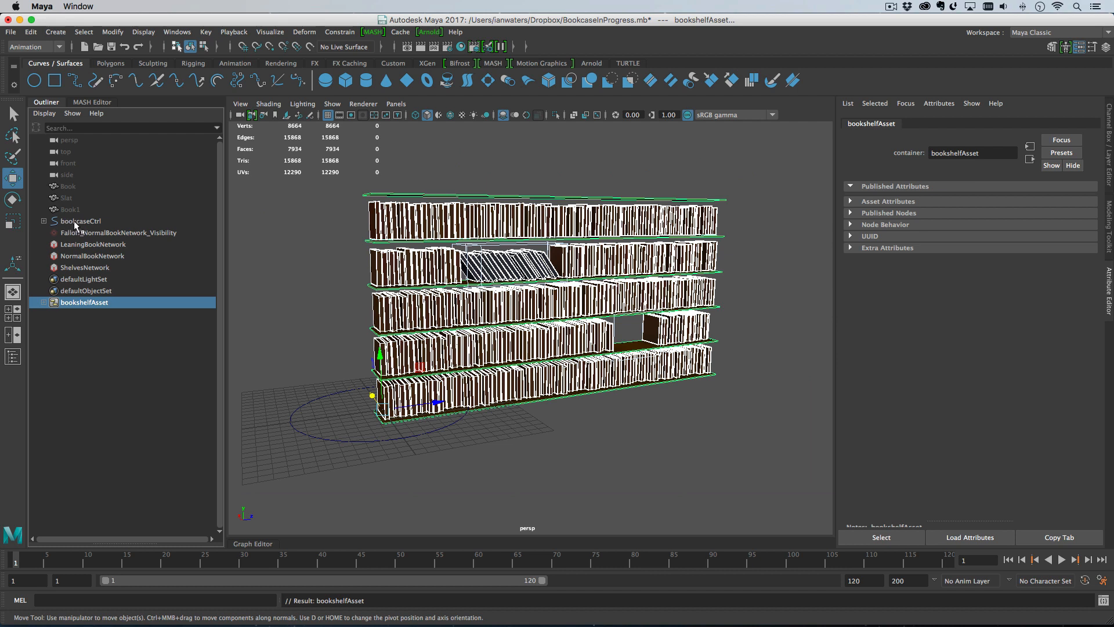
Add bookcaseCtrl to bookshelfAsset and expand the asset to show its contents.
{"action": "left_click_drag", "start_coordinate": [73, 221], "coordinate": [88, 302]}
{"action": "left_click", "coordinate": [44, 290]}
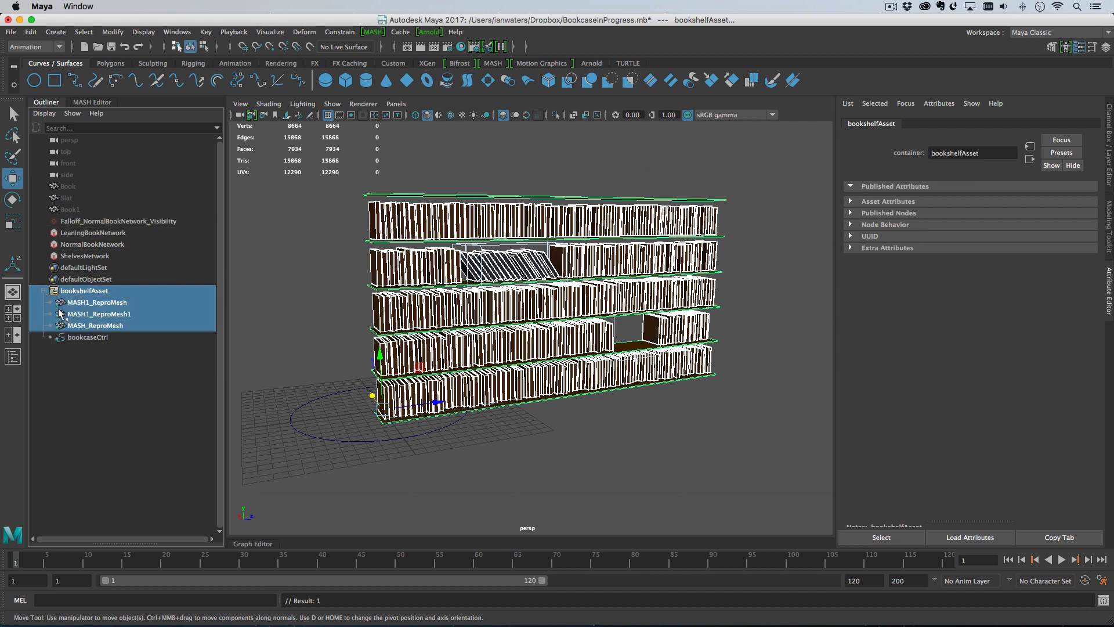
{"action": "left_click", "coordinate": [94, 292]}
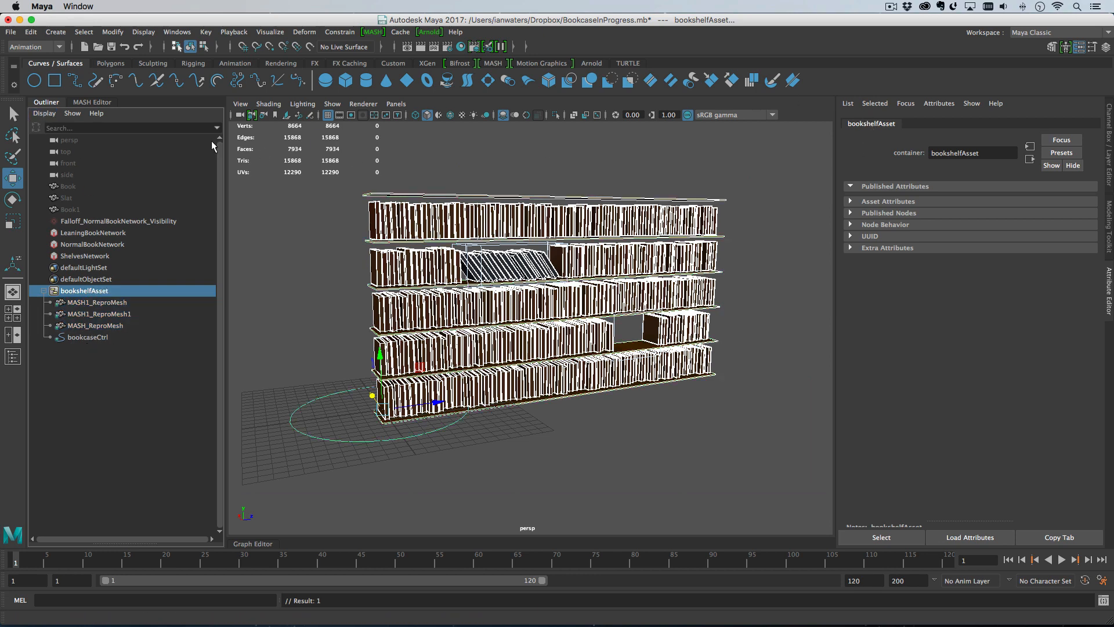
Show the hidden MASH nodes in the Outliner and add LeaningBookNetwork_Color and NormalBookNetwork_Color to bookshelfAsset.
{"action": "left_click", "coordinate": [44, 113]}
{"action": "left_click", "coordinate": [72, 133]}
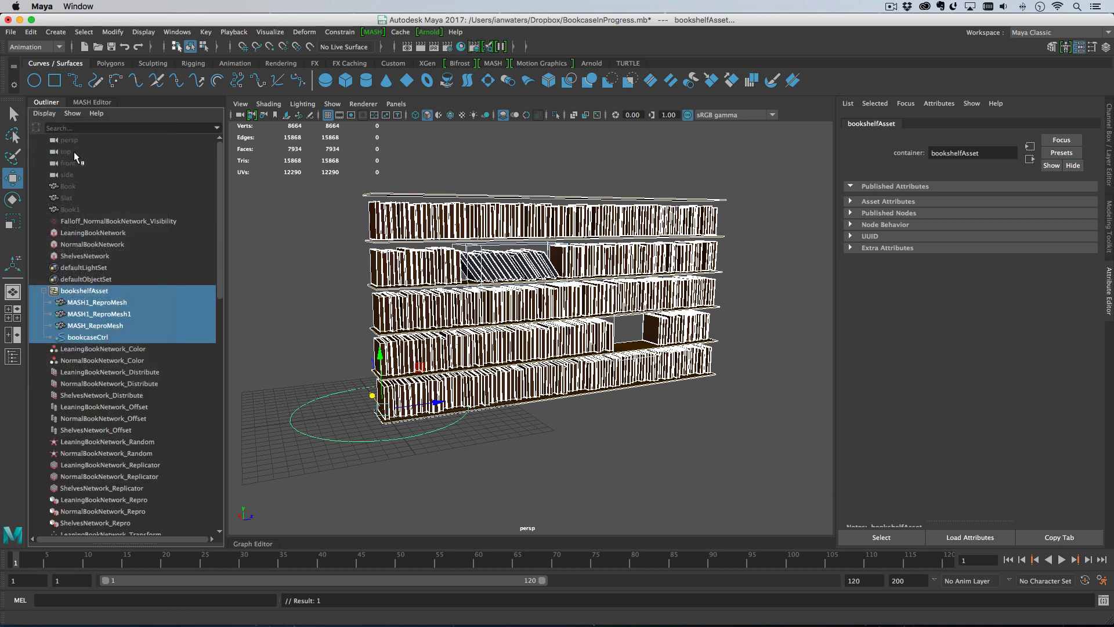
{"action": "left_click_drag", "start_coordinate": [142, 350], "coordinate": [163, 356]}
{"action": "middle_click_drag", "start_coordinate": [121, 349], "coordinate": [82, 296]}
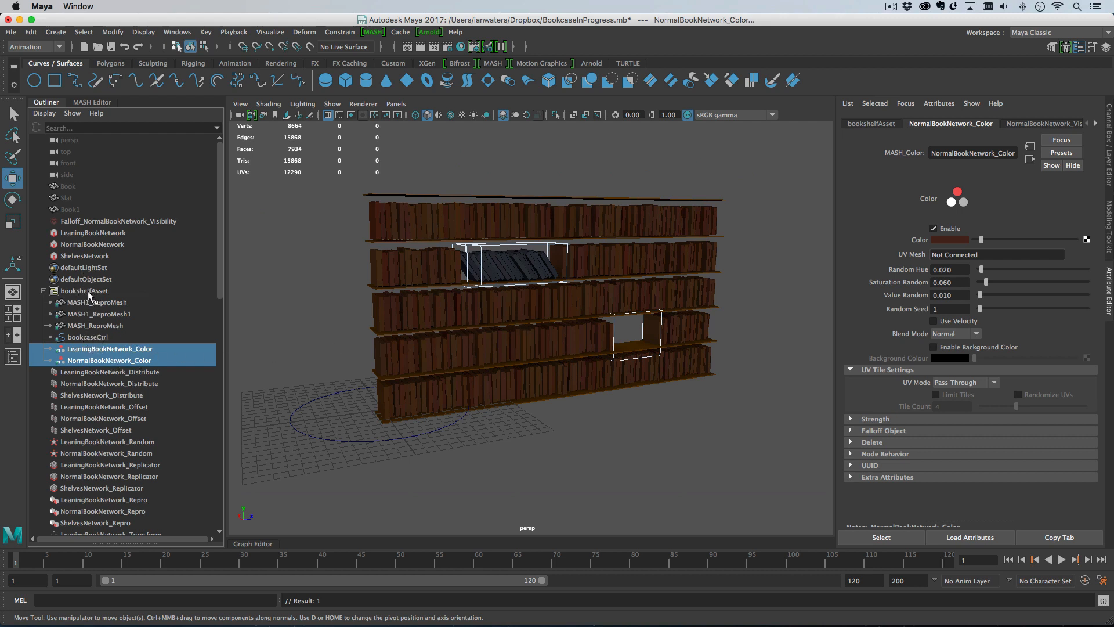
Publish the Random Hue and Color attributes of LeaningBookNetwork_Color to bookshelfAsset.
{"action": "left_click", "coordinate": [136, 350]}
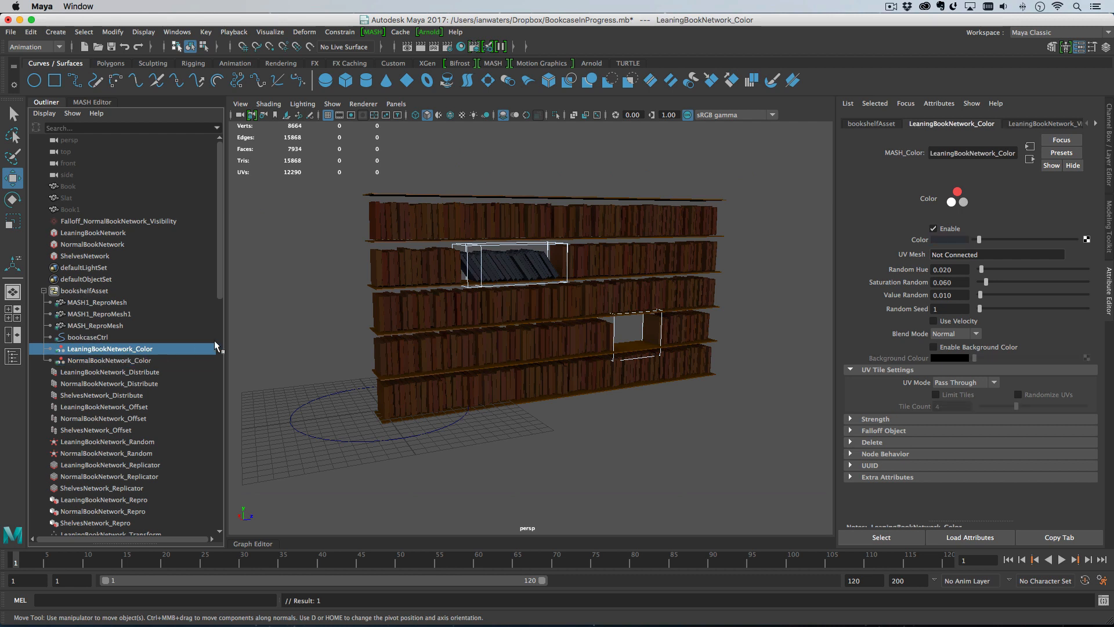
{"action": "right_click", "coordinate": [924, 272]}
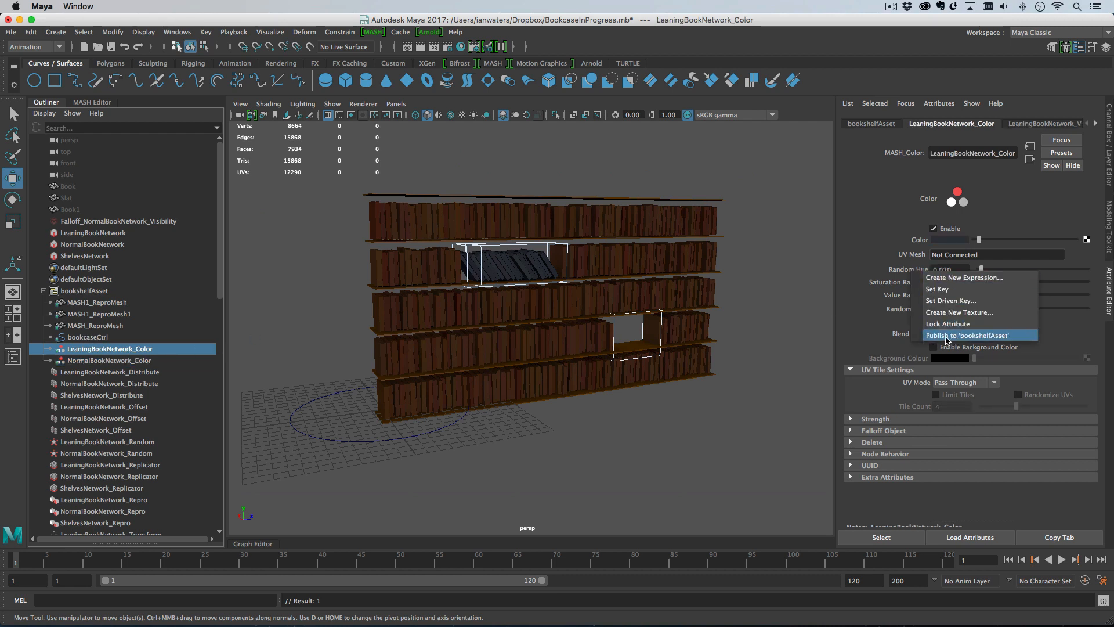
{"action": "left_click", "coordinate": [944, 337]}
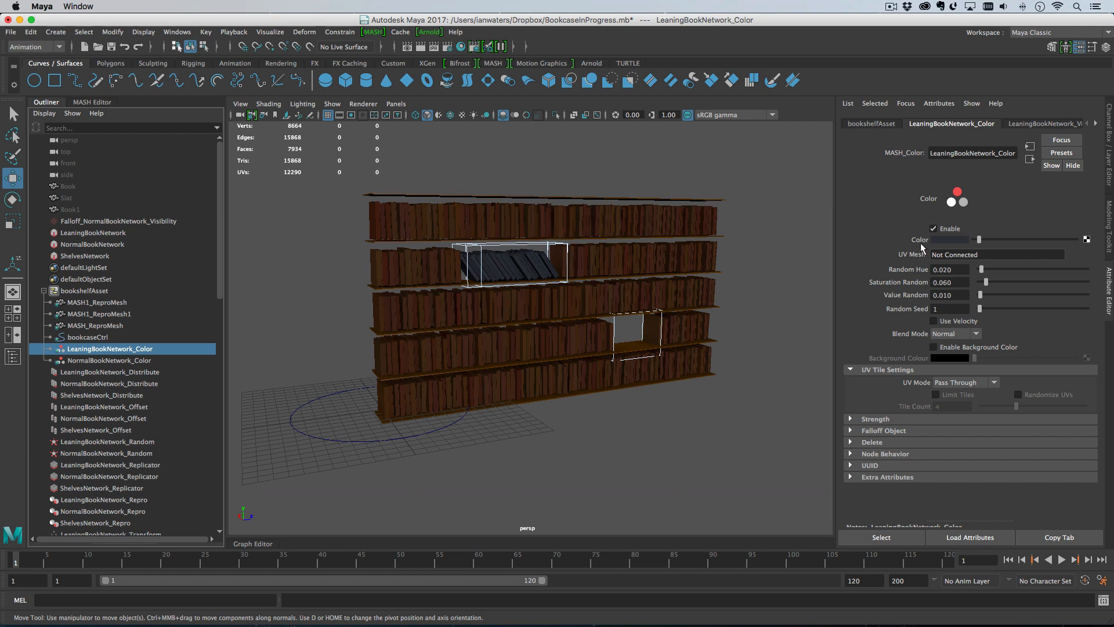
{"action": "right_click", "coordinate": [922, 247]}
{"action": "left_click", "coordinate": [946, 314]}
Publish the Color and Random Hue attributes of NormalBookNetwork_Color to bookshelfAsset.
{"action": "left_click", "coordinate": [153, 361]}
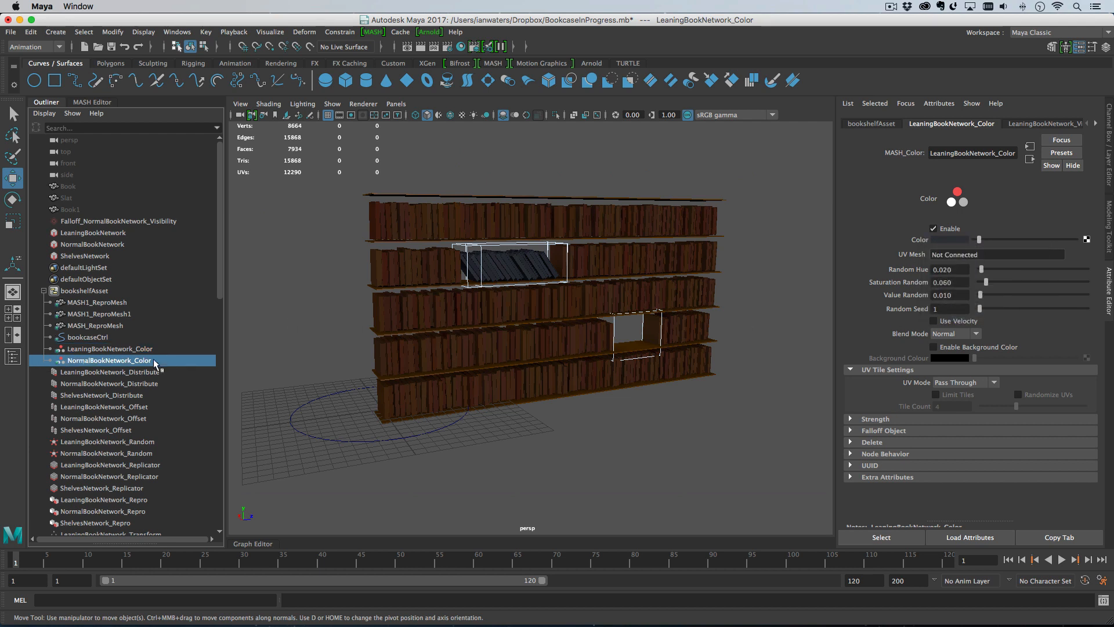
{"action": "right_click", "coordinate": [917, 243]}
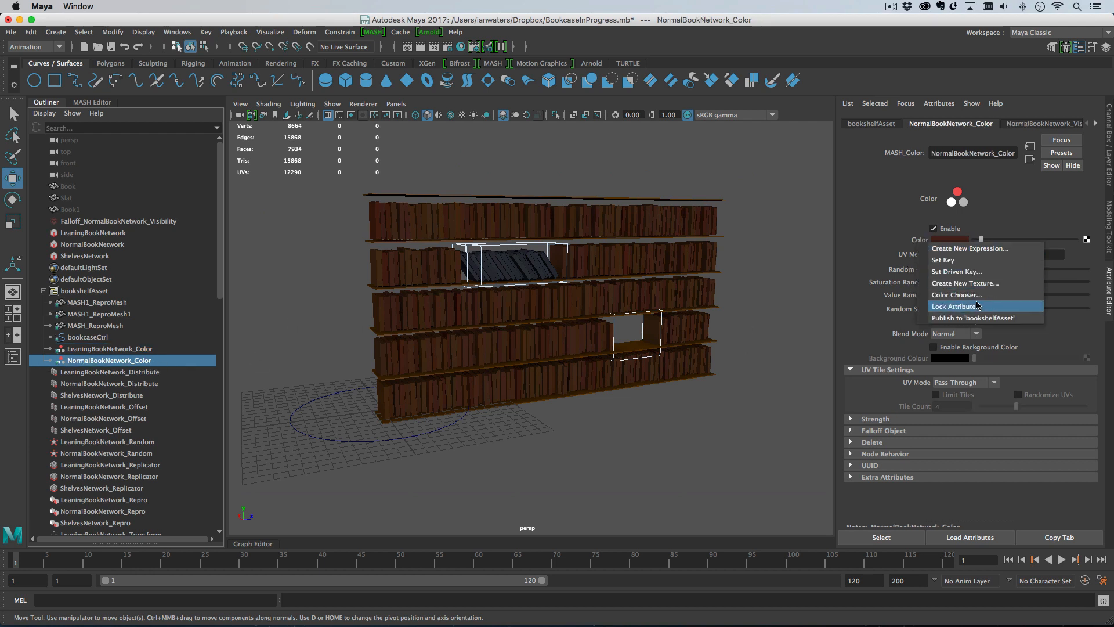
{"action": "left_click", "coordinate": [957, 319]}
{"action": "right_click", "coordinate": [915, 267]}
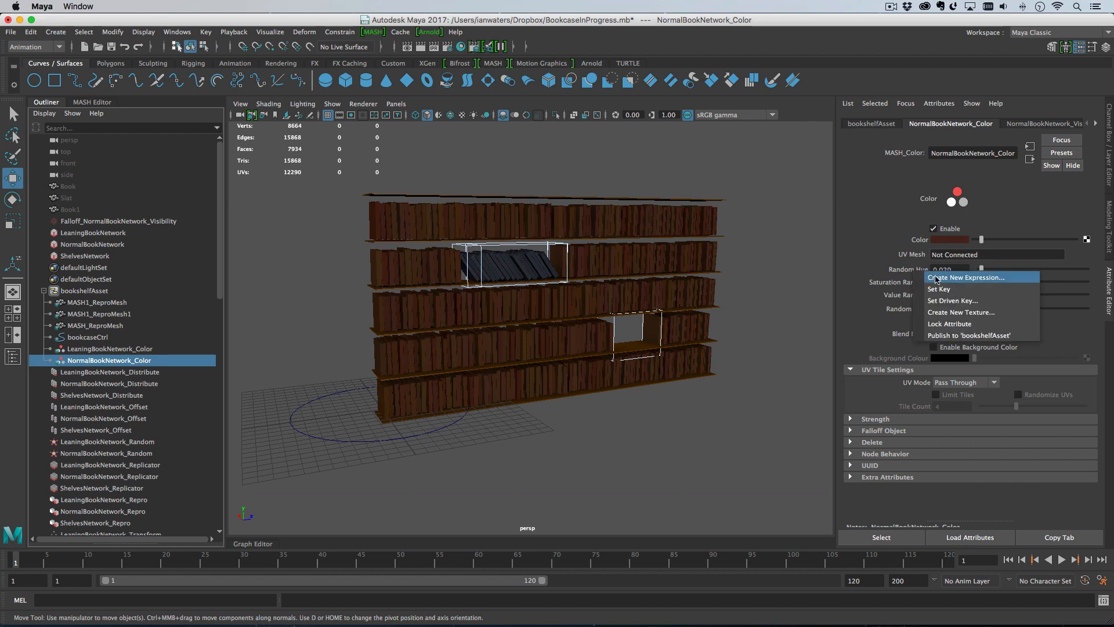
{"action": "left_click", "coordinate": [964, 336]}
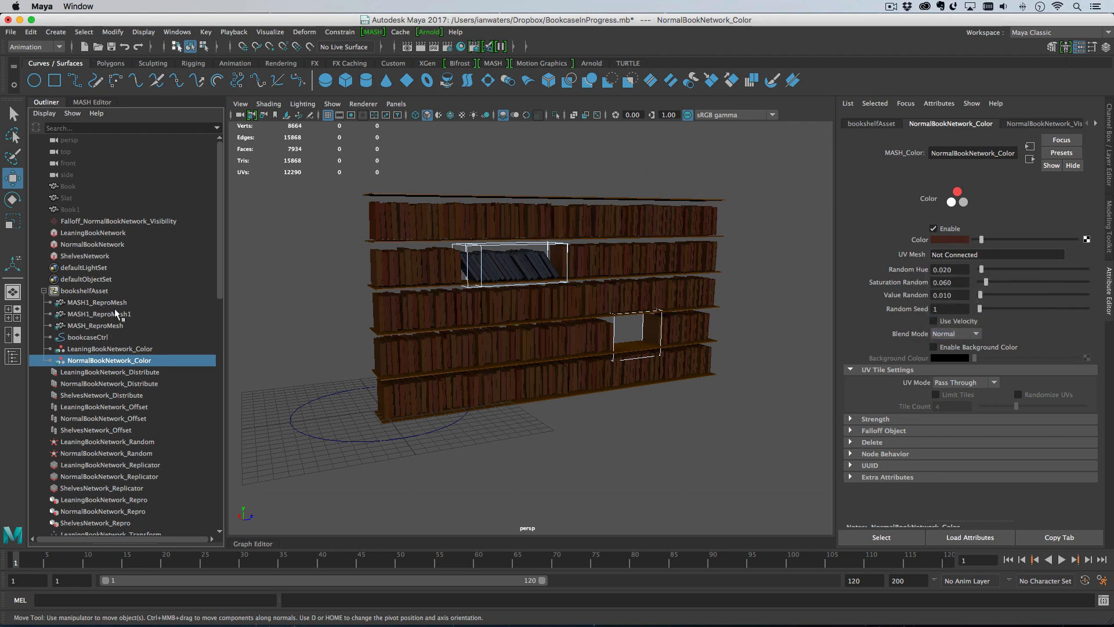
Publish bookcaseCtrl's Translate and Rotate attributes to bookshelfAsset and check the asset's published attributes.
{"action": "left_click", "coordinate": [87, 337]}
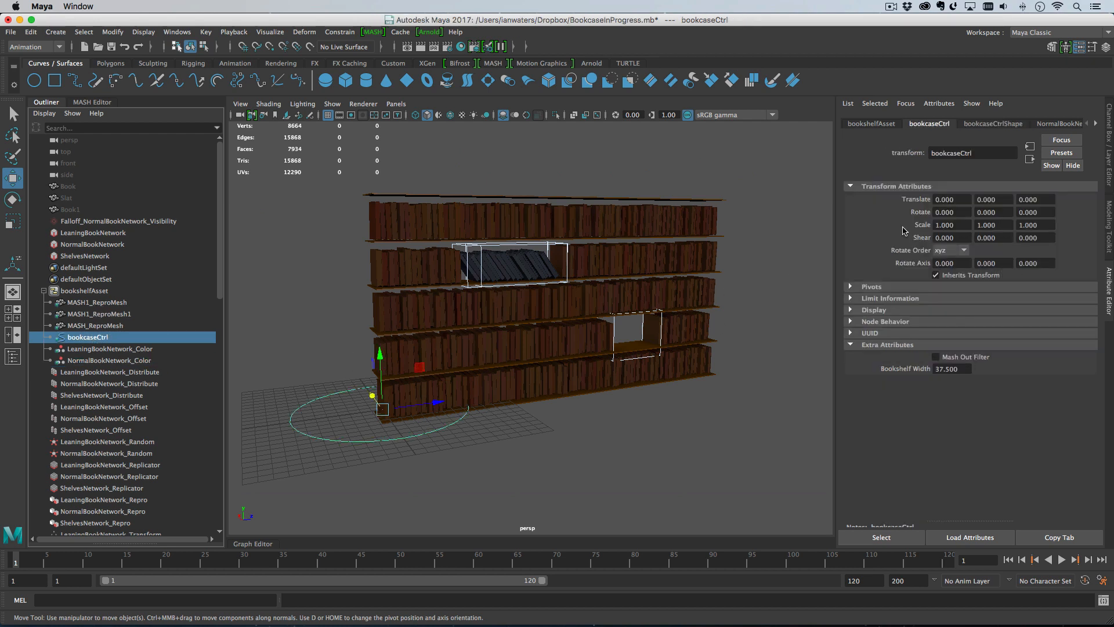
{"action": "right_click", "coordinate": [914, 212]}
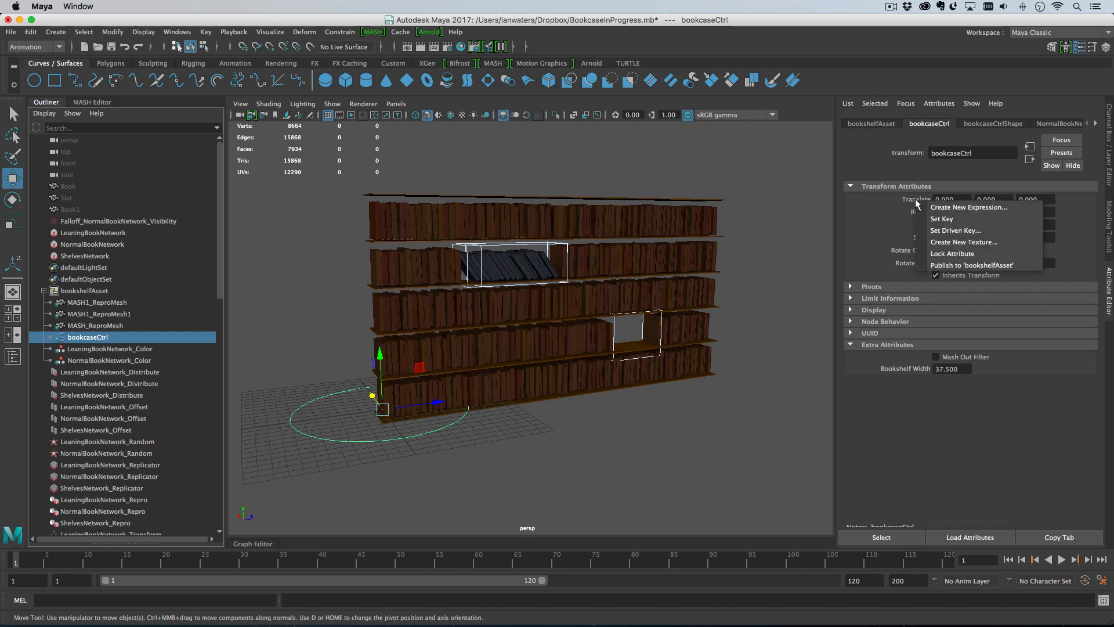
{"action": "left_click", "coordinate": [953, 274]}
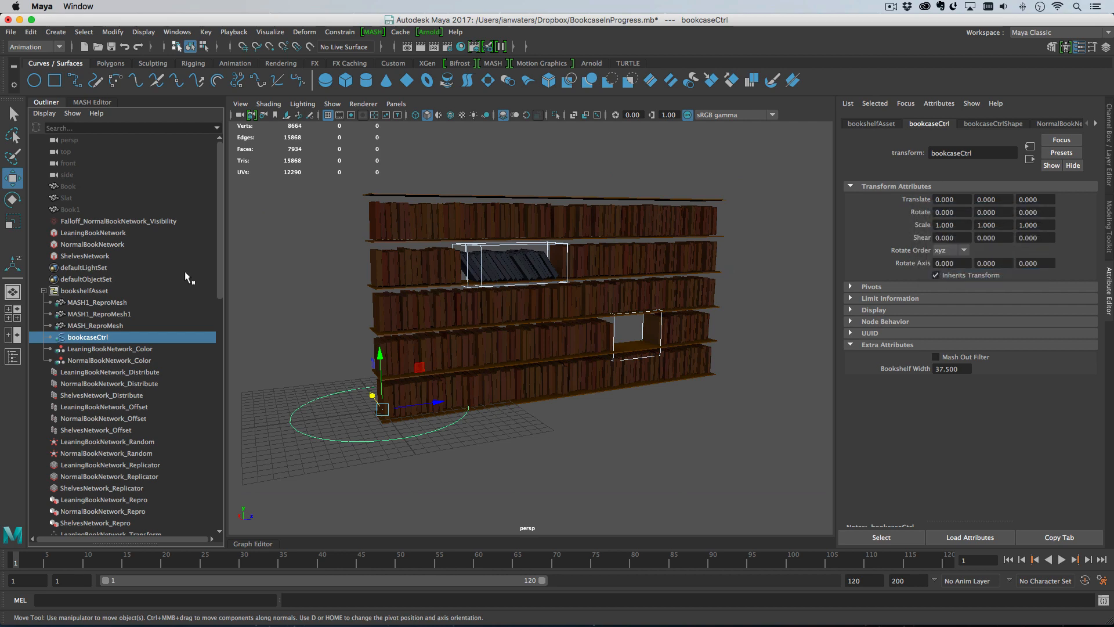
{"action": "left_click", "coordinate": [81, 291]}
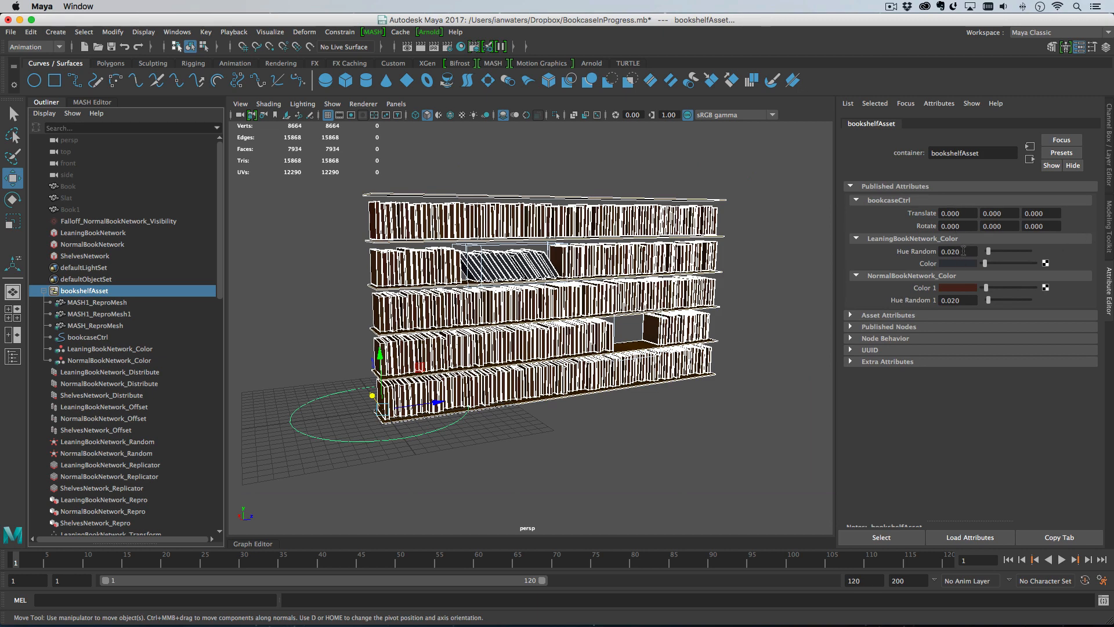
{"action": "left_click", "coordinate": [881, 537]}
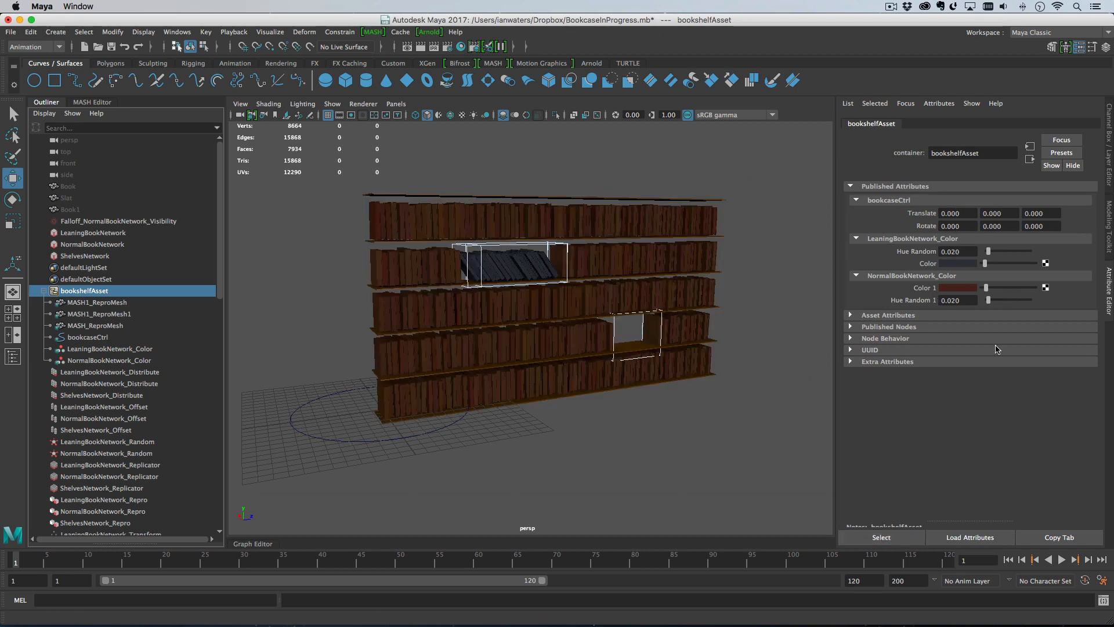
Try changing the hue randomness of both book networks through bookshelfAsset, and undo both changes.
{"action": "mouse_move", "coordinate": [959, 253]}
{"action": "left_mouse_down", "text": "ctrl"}
{"action": "mouse_move", "coordinate": [980, 252]}
{"action": "mouse_move", "coordinate": [963, 252]}
{"action": "left_mouse_up", "text": "ctrl"}
{"action": "left_click_drag", "start_coordinate": [956, 300], "coordinate": [964, 301], "text": "ctrl"}
{"action": "key", "text": "z"}
{"action": "key", "text": "z"}
Publish bookcaseCtrl as the selection transform of bookshelfAsset.
{"action": "left_click", "coordinate": [116, 337]}
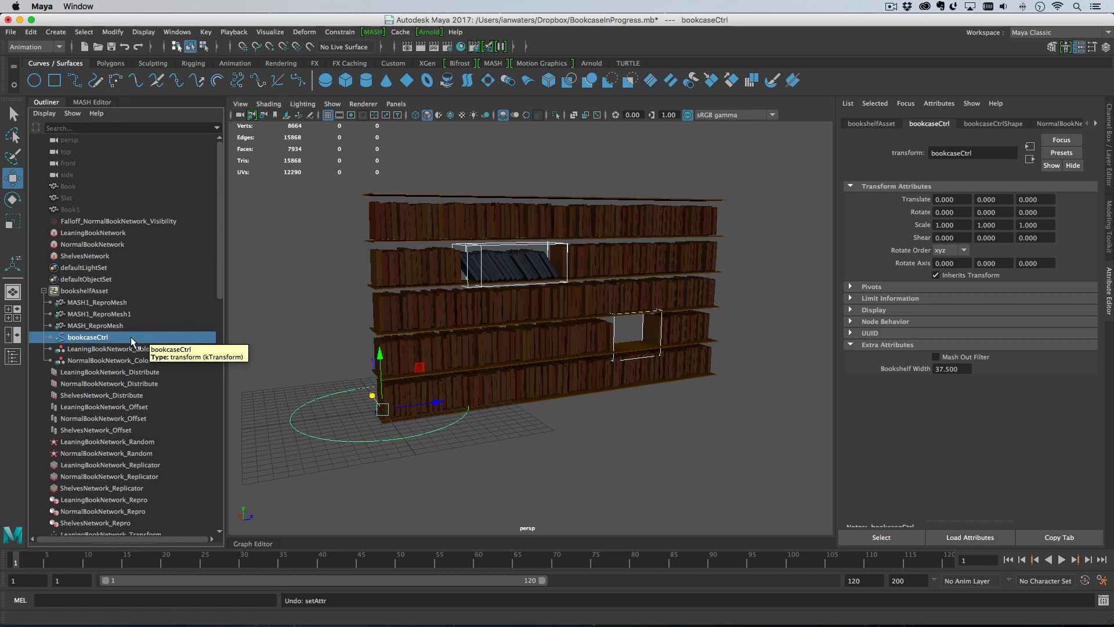
{"action": "left_click", "coordinate": [113, 33]}
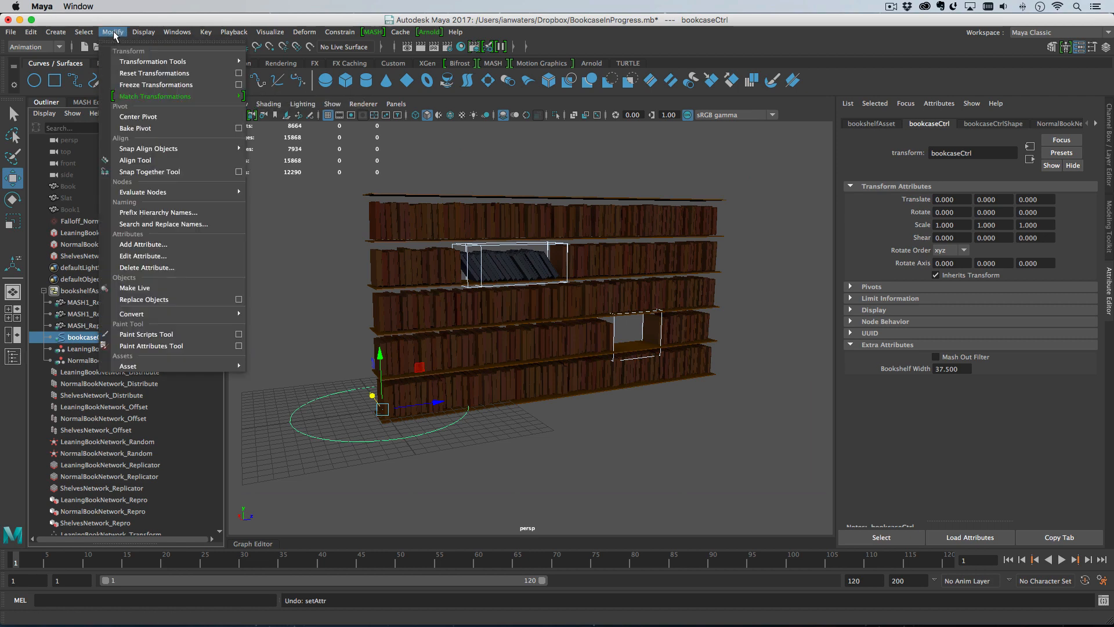
{"action": "mouse_move", "coordinate": [185, 366]}
{"action": "mouse_move", "coordinate": [347, 525]}
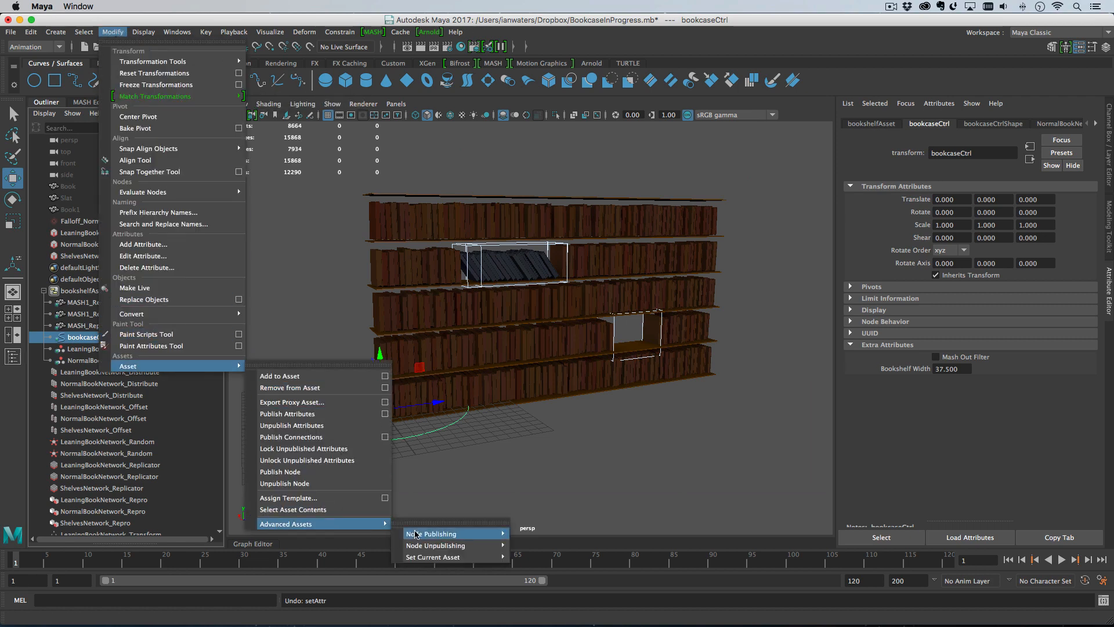
{"action": "mouse_move", "coordinate": [416, 533]}
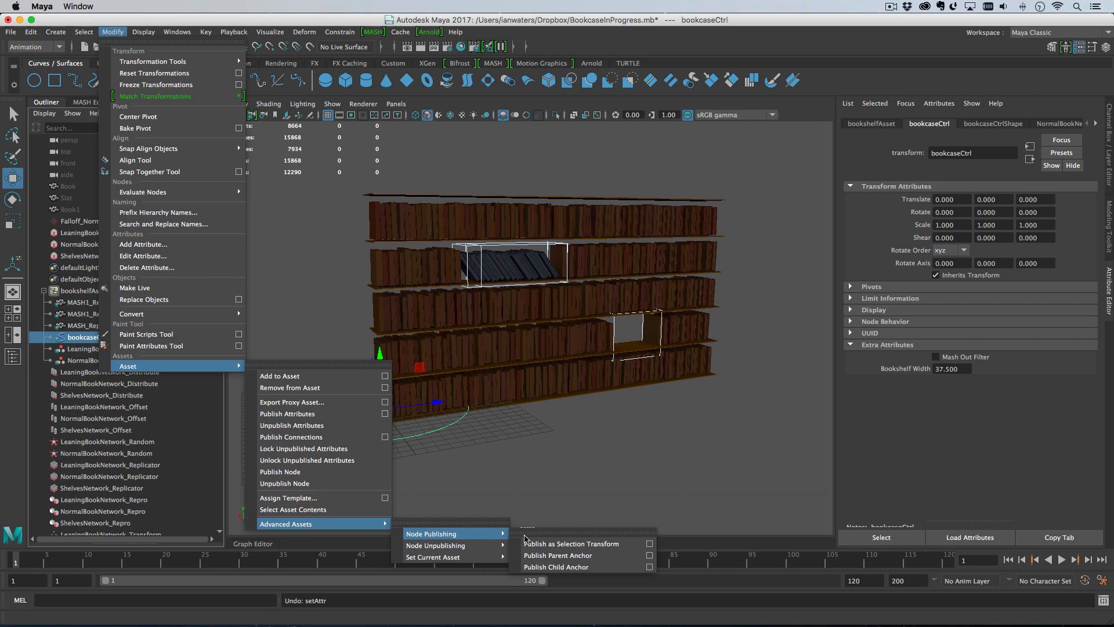
{"action": "left_click", "coordinate": [614, 549]}
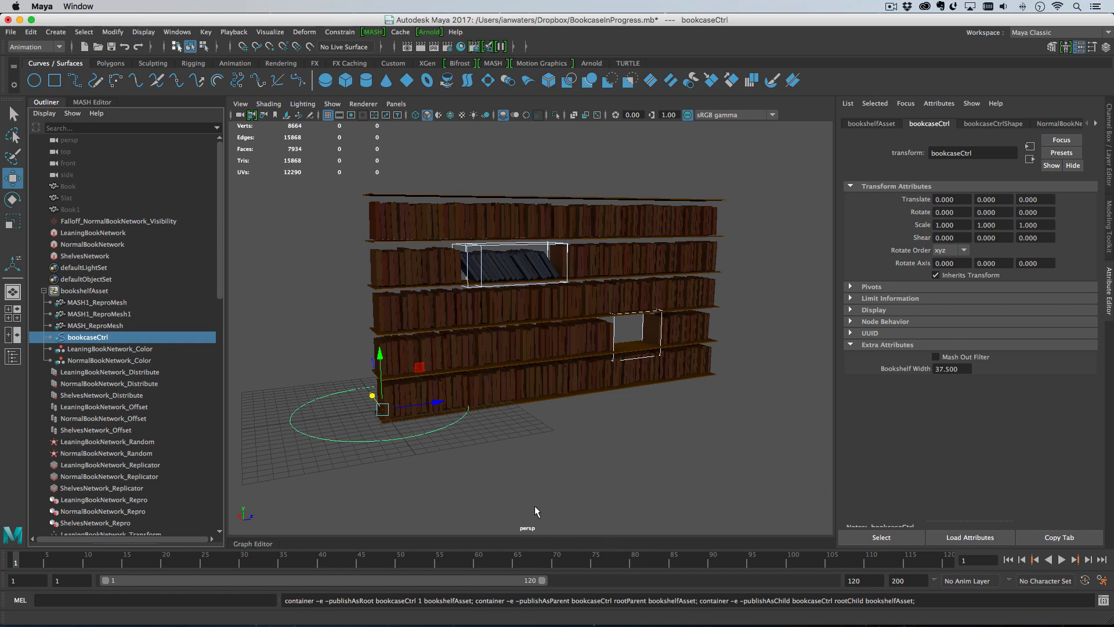
Test selecting the bookcase parts in the viewport, try moving bookcaseCtrl about 4.75 units along Z, and undo the move.
{"action": "left_click", "coordinate": [546, 314]}
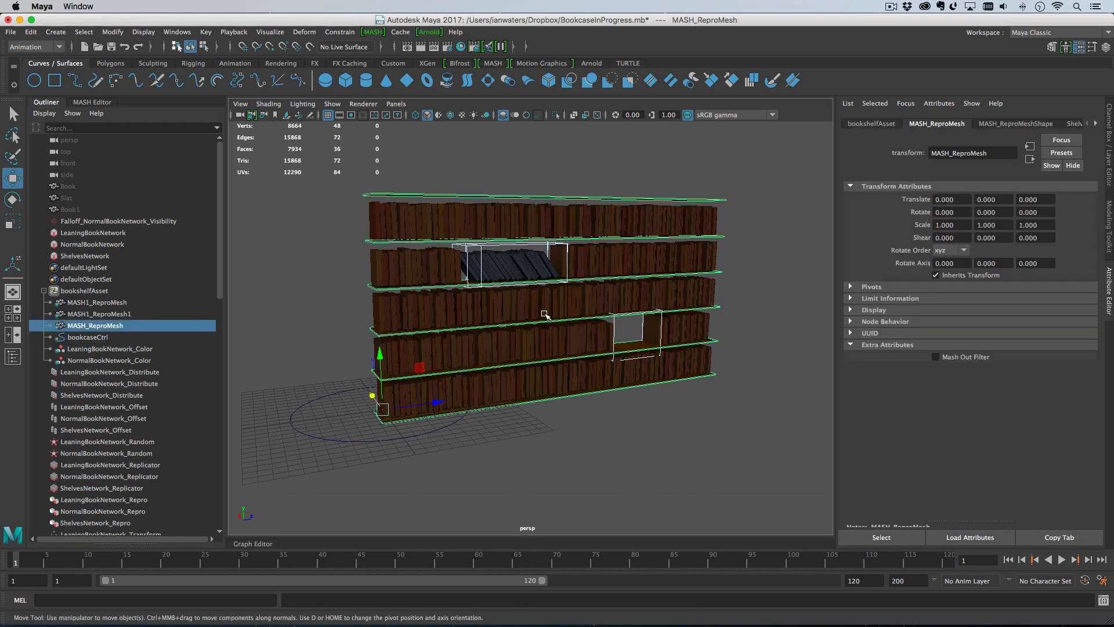
{"action": "left_click", "coordinate": [540, 306]}
{"action": "left_click", "coordinate": [341, 322]}
{"action": "left_click_drag", "start_coordinate": [346, 361], "coordinate": [350, 435]}
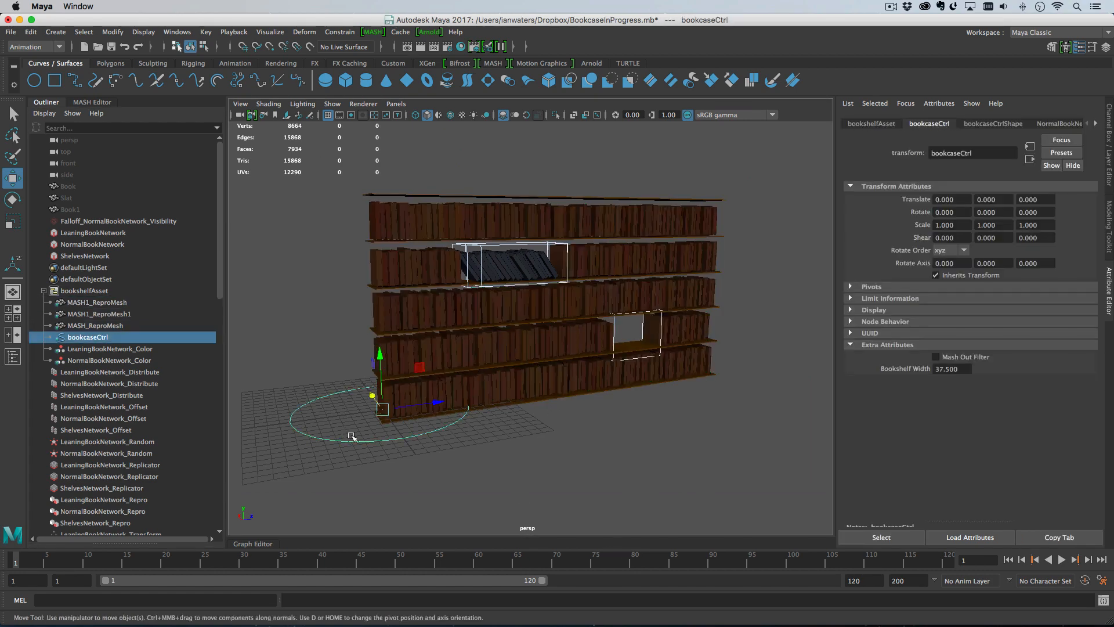
{"action": "left_click_drag", "start_coordinate": [433, 402], "coordinate": [478, 403]}
{"action": "key", "text": "z"}
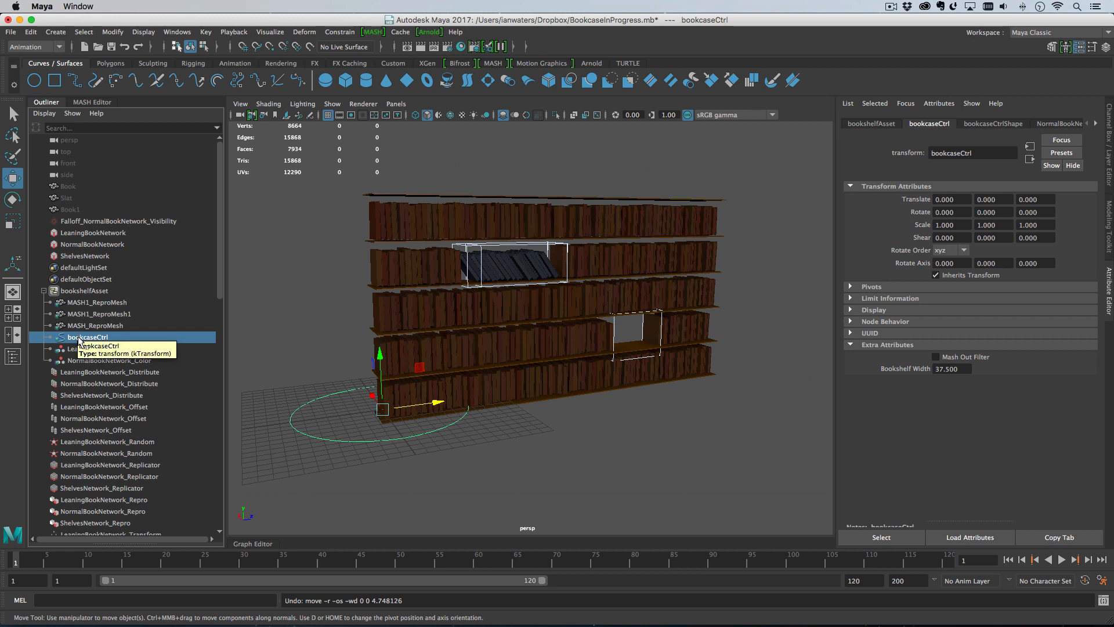
Parent Falloff_NormalBookNetwork_Visibility under bookcaseCtrl and test the link by moving bookcaseCtrl to about 1.83 along Z.
{"action": "left_click", "coordinate": [114, 223]}
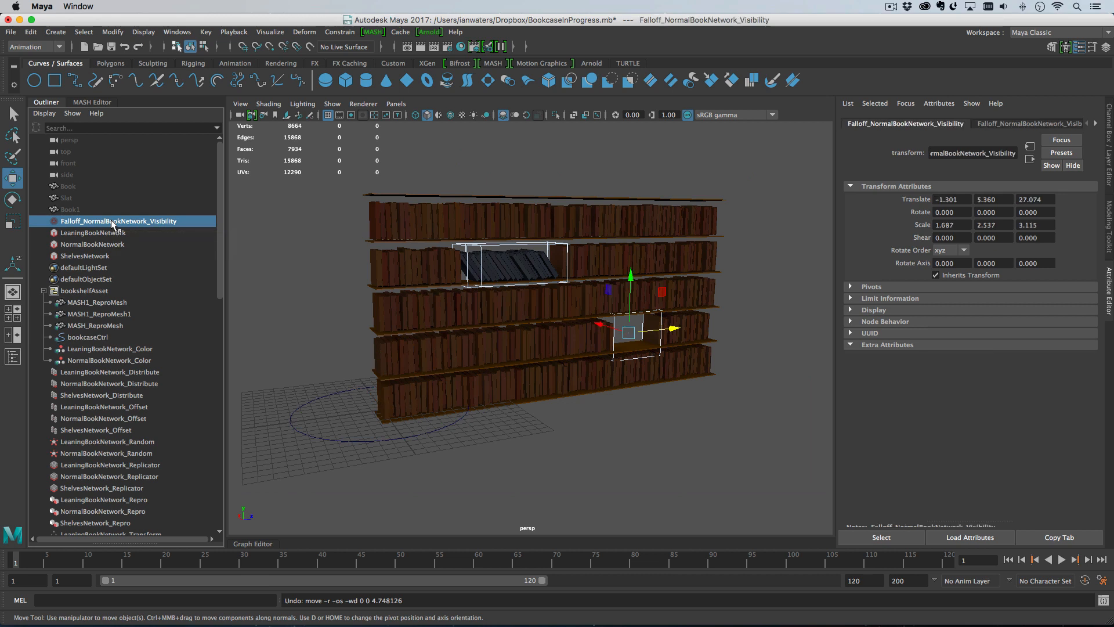
{"action": "left_click", "coordinate": [86, 341]}
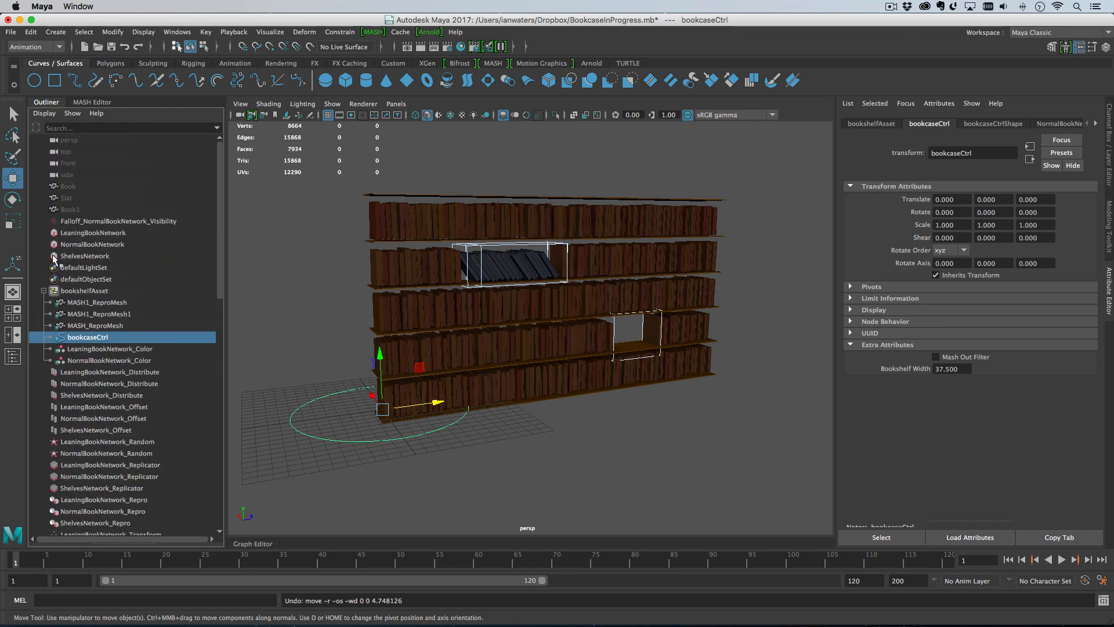
{"action": "left_click", "coordinate": [44, 291]}
{"action": "left_click", "coordinate": [64, 292]}
{"action": "left_click", "coordinate": [44, 291]}
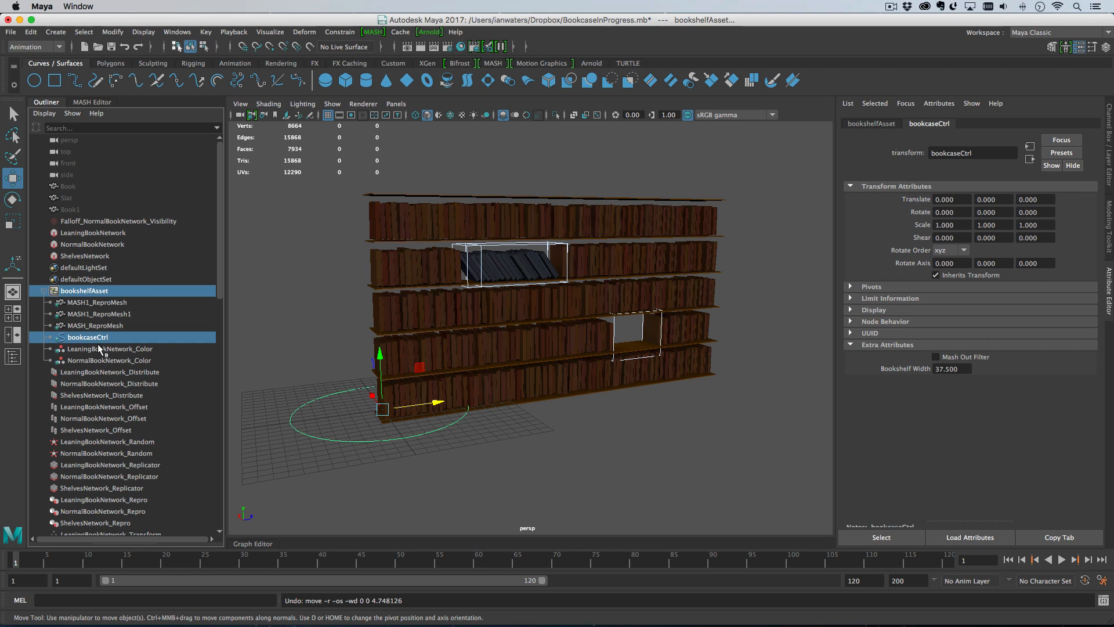
{"action": "left_click", "coordinate": [101, 221]}
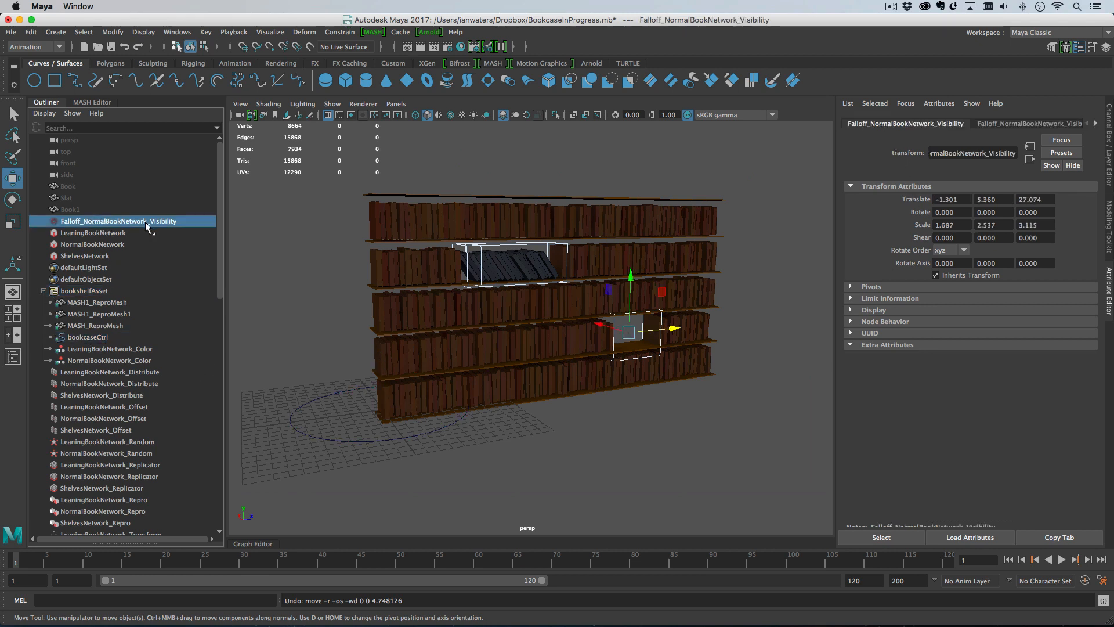
{"action": "left_click", "coordinate": [106, 338], "text": "super"}
{"action": "key", "text": "p"}
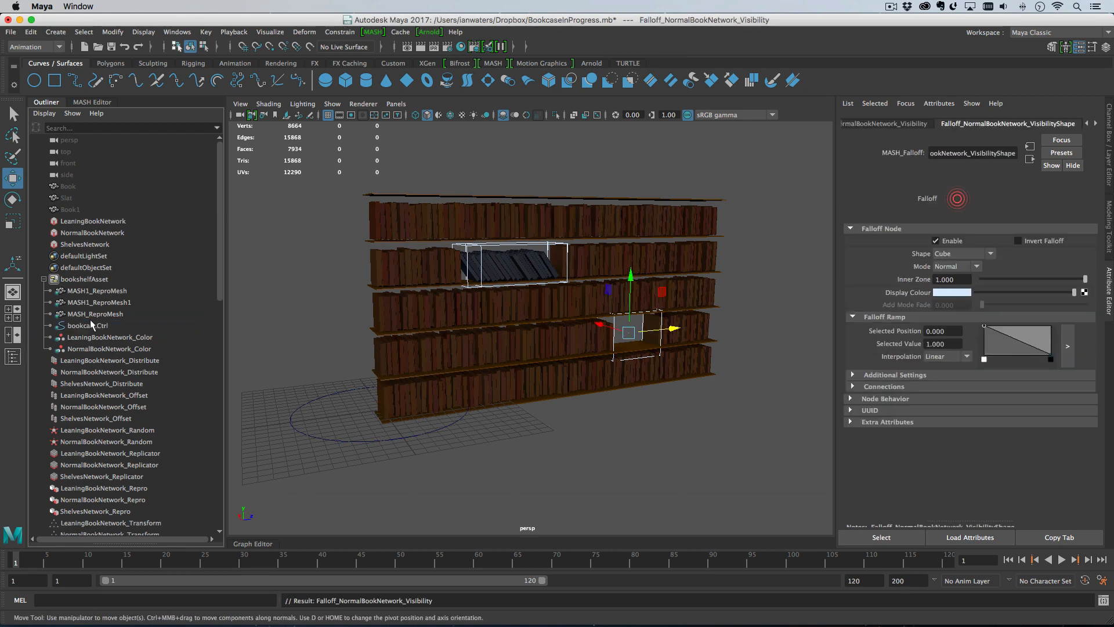
{"action": "left_click", "coordinate": [88, 326]}
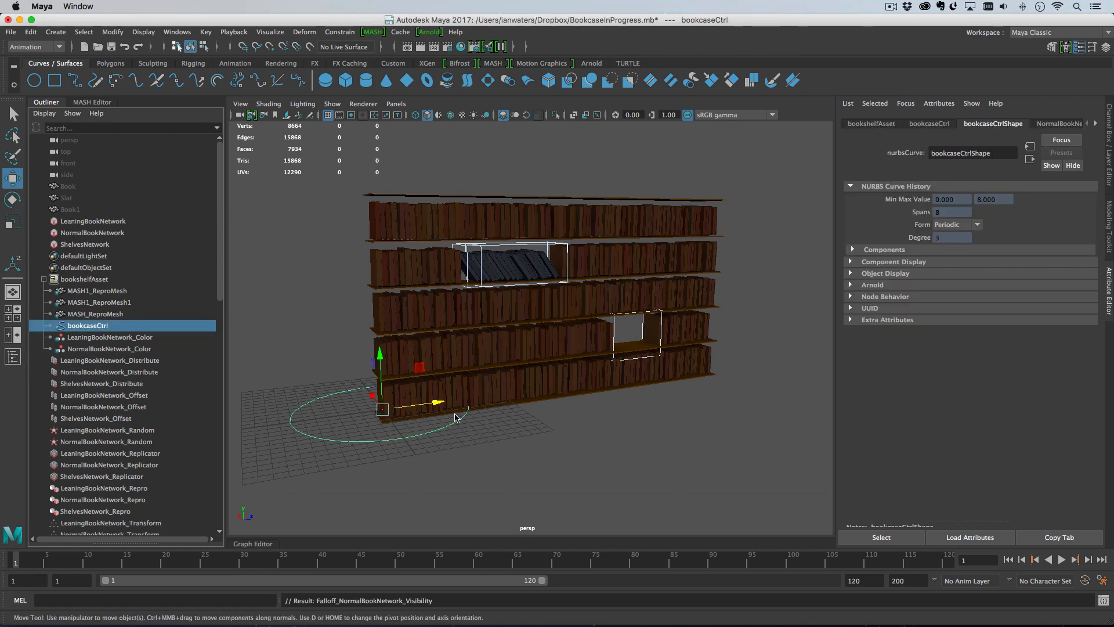
{"action": "mouse_move", "coordinate": [455, 417]}
{"action": "left_mouse_down"}
{"action": "mouse_move", "coordinate": [510, 406]}
{"action": "mouse_move", "coordinate": [453, 402]}
{"action": "left_mouse_up"}
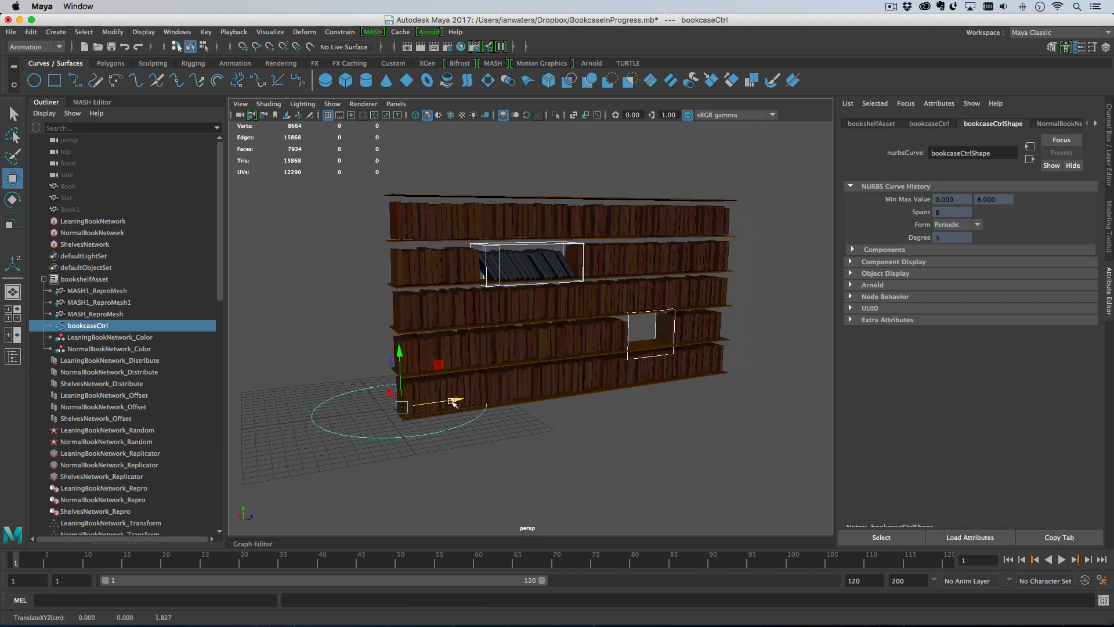
Turn on Black Box for bookshelfAsset and test selecting the books in the viewport.
{"action": "left_click", "coordinate": [82, 279]}
{"action": "left_click", "coordinate": [903, 316]}
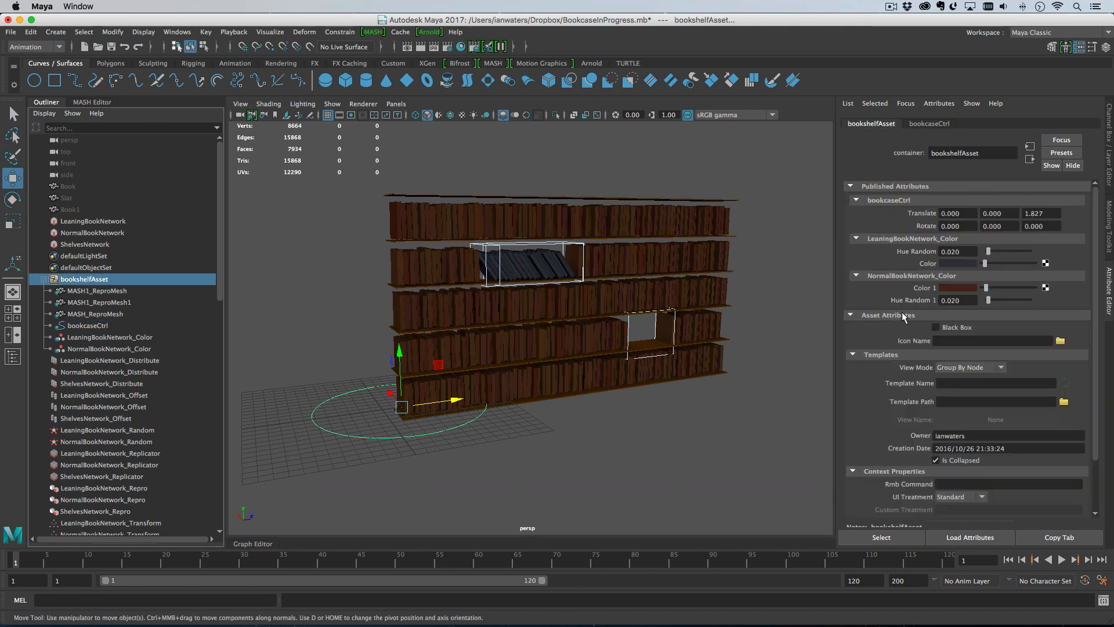
{"action": "left_click", "coordinate": [935, 328]}
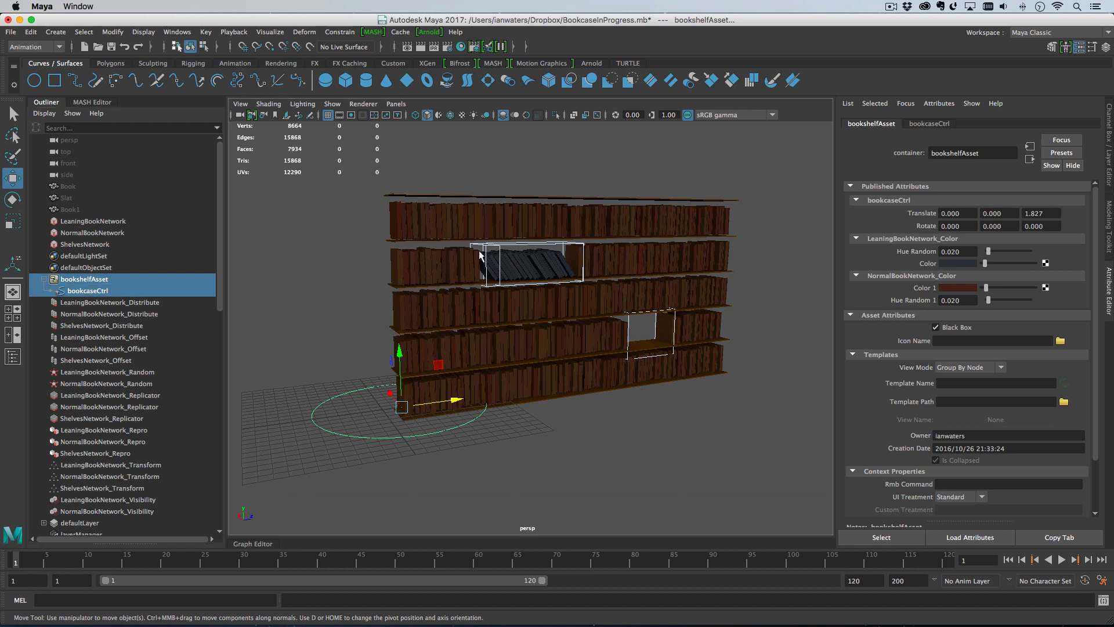
{"action": "left_click", "coordinate": [468, 154]}
{"action": "left_click", "coordinate": [482, 217]}
{"action": "left_click", "coordinate": [493, 182]}
{"action": "left_click", "coordinate": [500, 217]}
{"action": "left_click", "coordinate": [506, 153]}
{"action": "left_click", "coordinate": [506, 216]}
{"action": "left_click", "coordinate": [510, 176]}
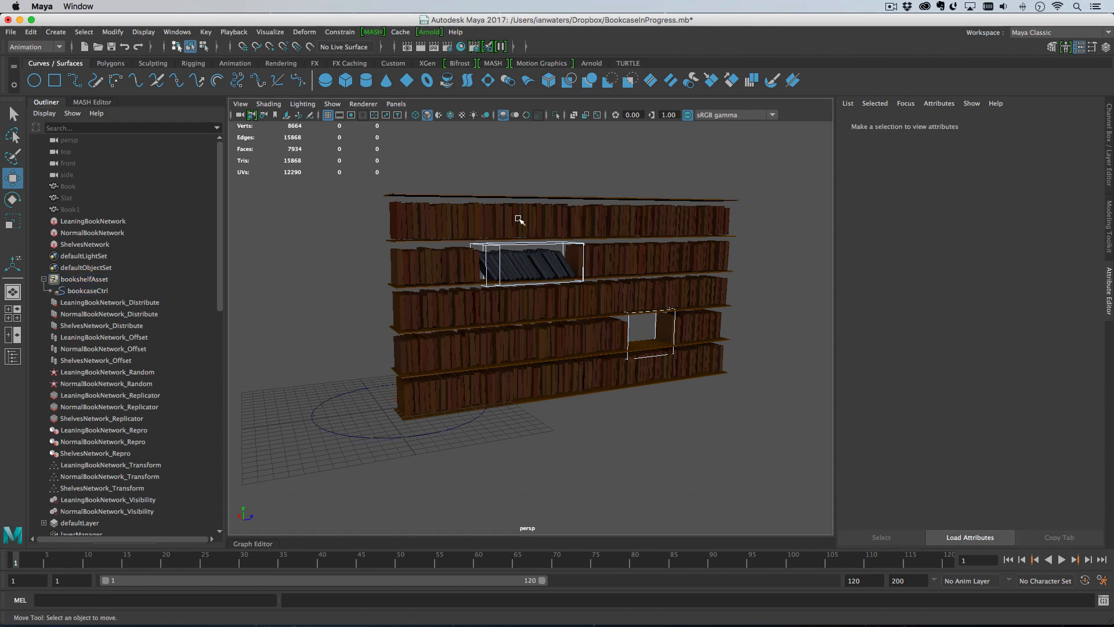
Publish bookcaseCtrl as the asset's selection transform again, then select the bookcase through its books and move it to about 0.58 along Z.
{"action": "left_click", "coordinate": [84, 291]}
{"action": "left_click", "coordinate": [112, 32]}
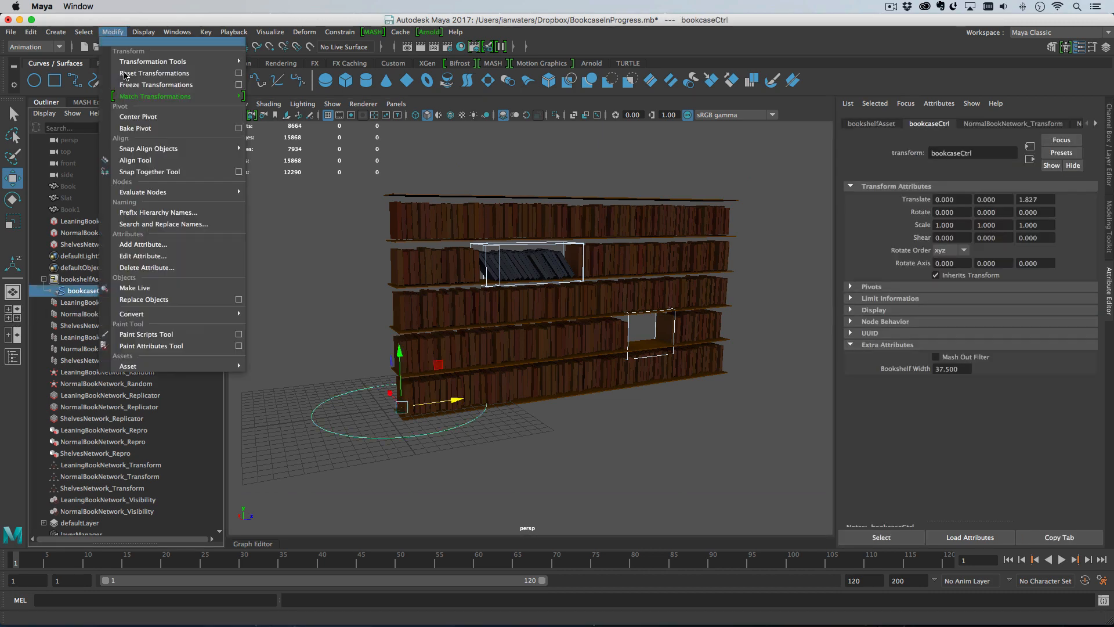
{"action": "mouse_move", "coordinate": [207, 366]}
{"action": "mouse_move", "coordinate": [302, 524]}
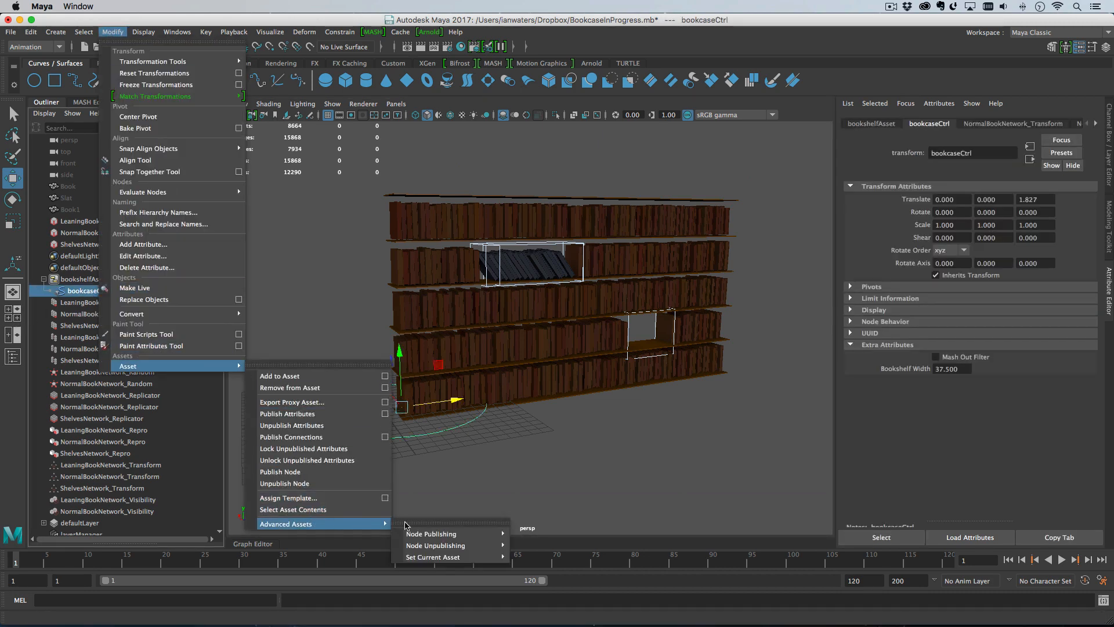
{"action": "mouse_move", "coordinate": [440, 534]}
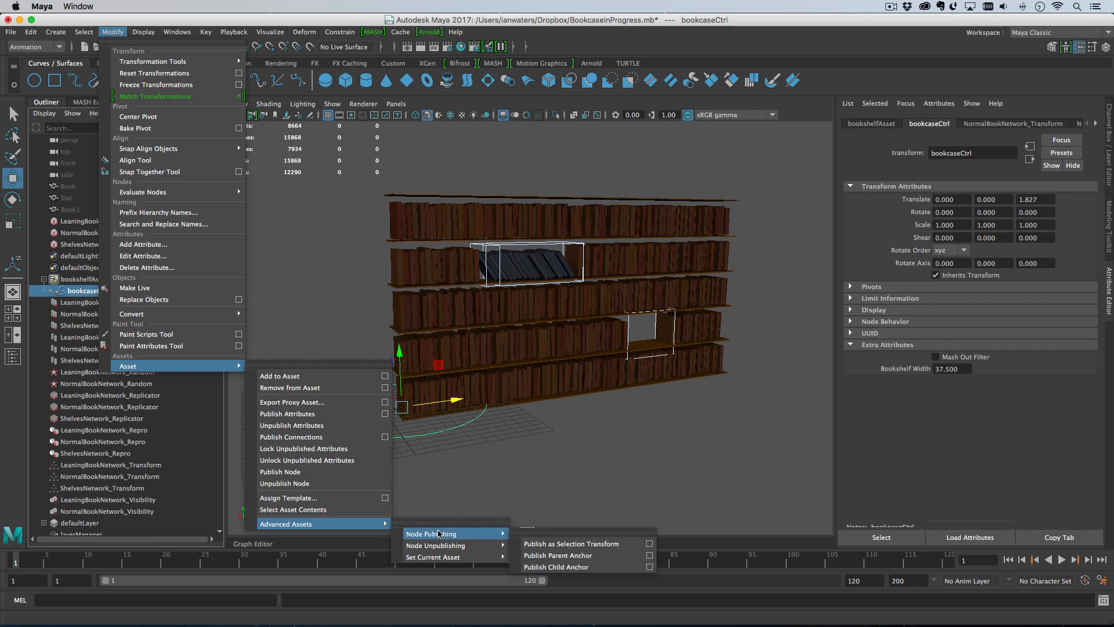
{"action": "left_click", "coordinate": [561, 543]}
{"action": "left_click", "coordinate": [608, 224]}
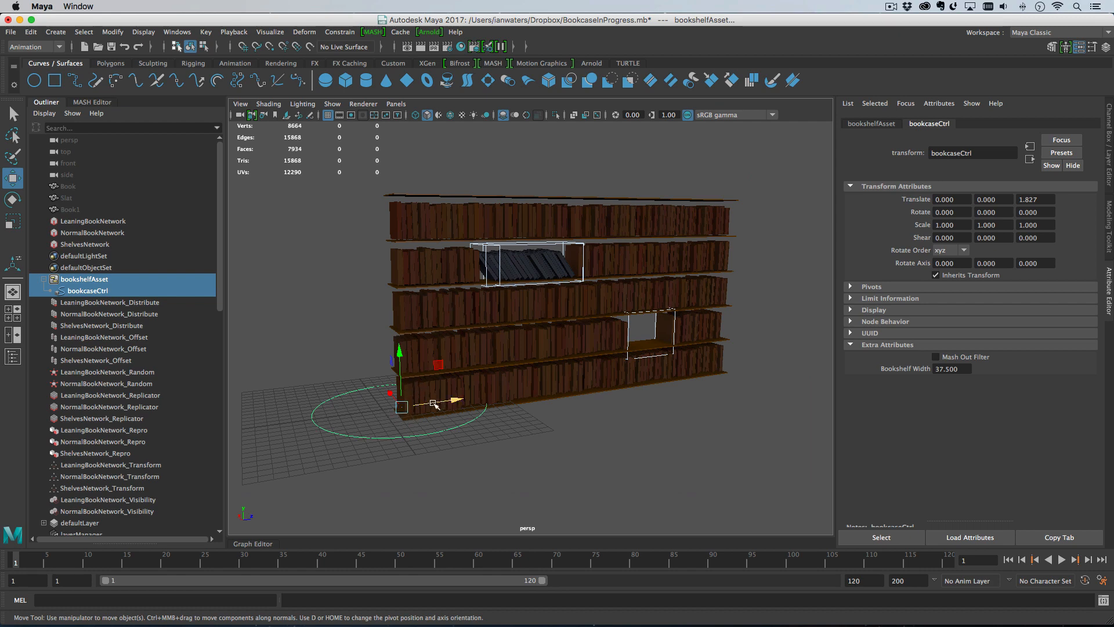
{"action": "mouse_move", "coordinate": [447, 401]}
{"action": "left_mouse_down"}
{"action": "mouse_move", "coordinate": [433, 405]}
{"action": "mouse_move", "coordinate": [466, 401]}
{"action": "mouse_move", "coordinate": [428, 404]}
{"action": "left_mouse_up"}
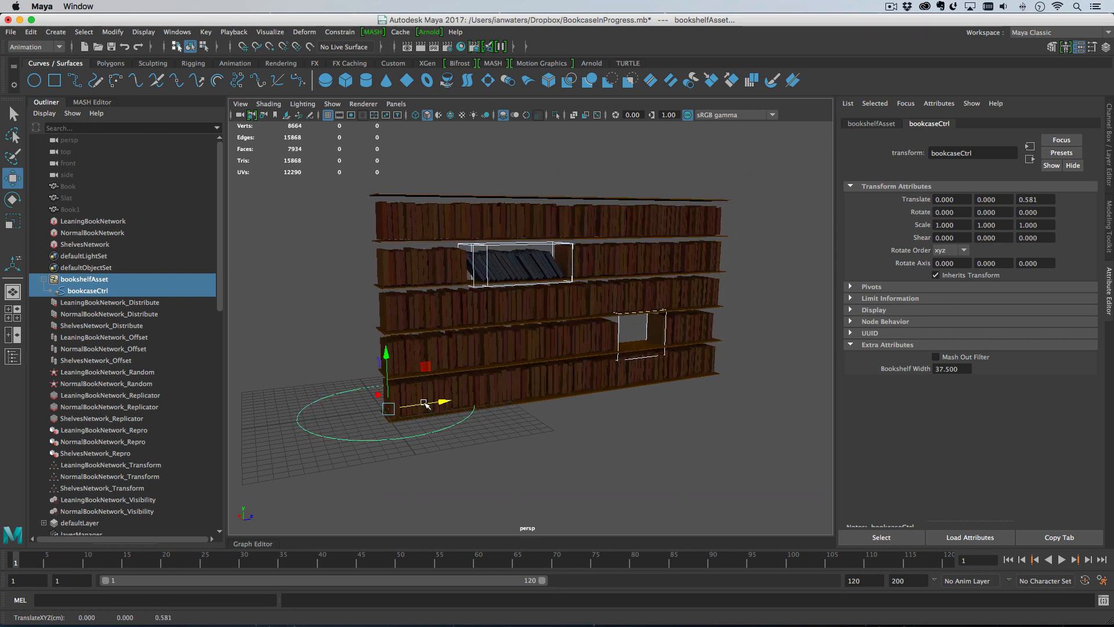
Limit the Outliner to DAG objects, and place the bookcase at about 6.5 along Z with a Y rotation of about -33.1 degrees.
{"action": "left_click", "coordinate": [44, 113]}
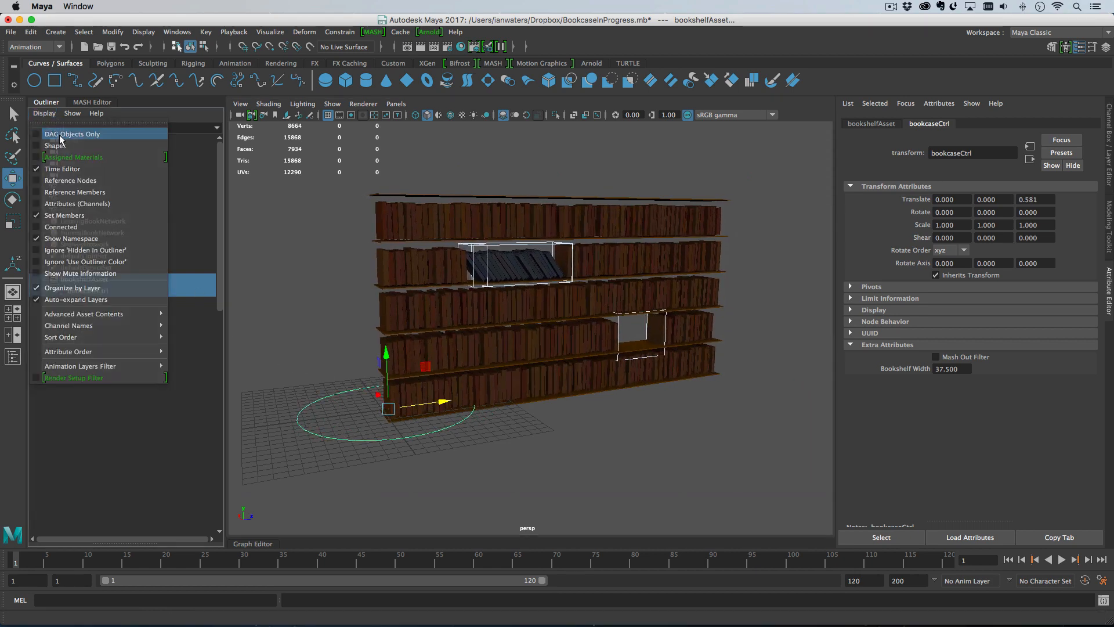
{"action": "left_click", "coordinate": [64, 138]}
{"action": "left_click_drag", "start_coordinate": [439, 403], "coordinate": [526, 392]}
{"action": "key", "text": "e"}
Publish bookcaseCtrl's Bookshelf Width attribute to bookshelfAsset and check the asset's published attributes.
{"action": "left_click", "coordinate": [120, 278]}
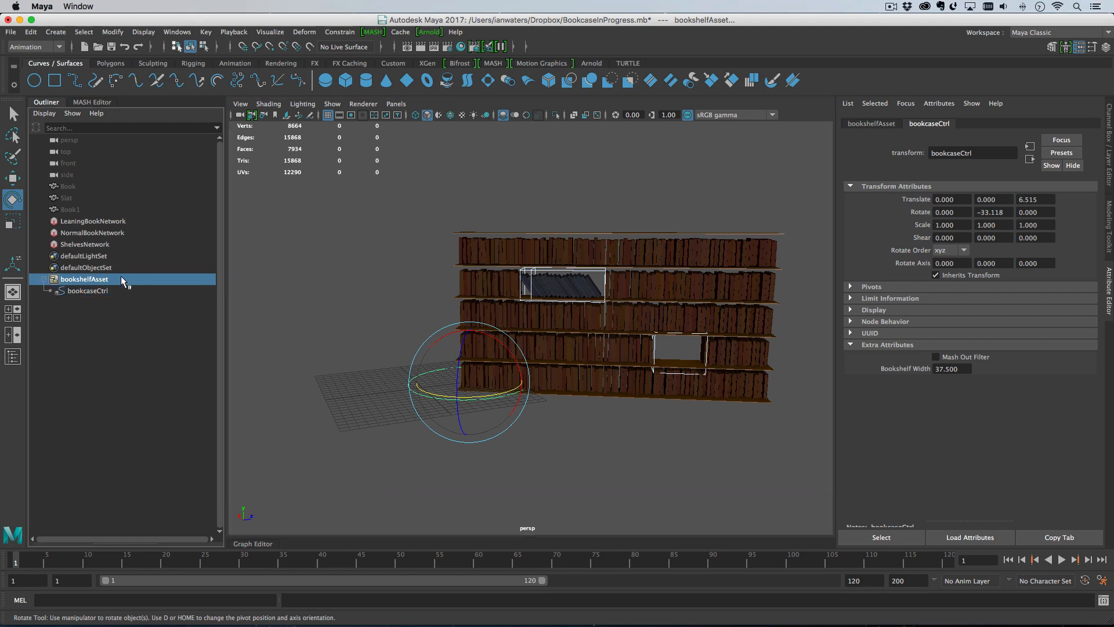
{"action": "left_click", "coordinate": [871, 123]}
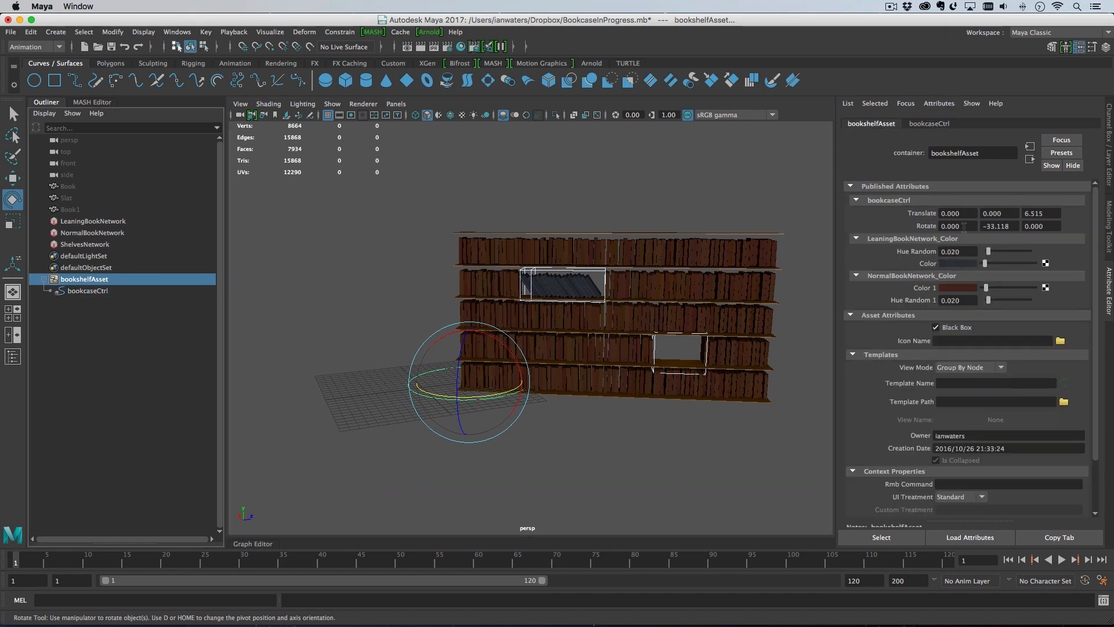
{"action": "left_click", "coordinate": [87, 291]}
{"action": "right_click", "coordinate": [921, 370]}
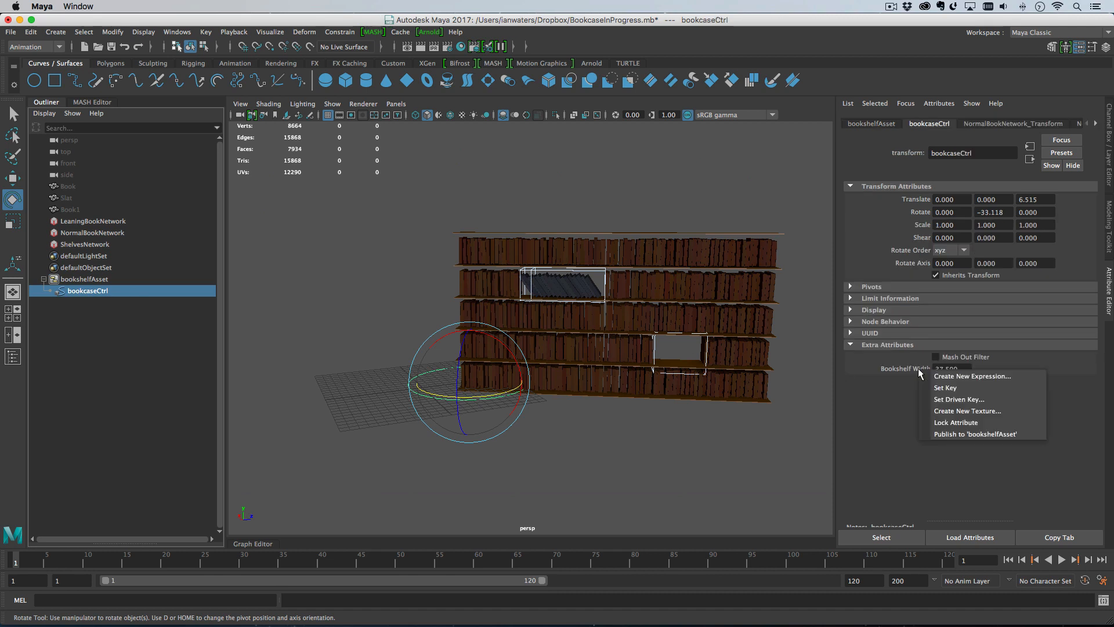
{"action": "left_click", "coordinate": [970, 434]}
{"action": "left_click", "coordinate": [96, 279]}
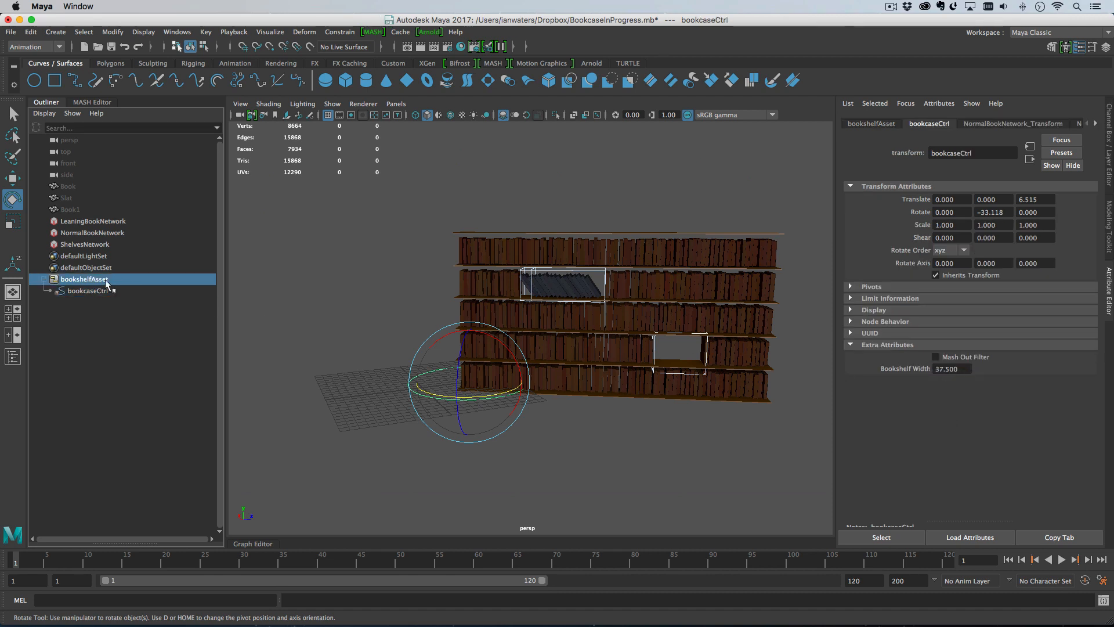
{"action": "left_click", "coordinate": [871, 124]}
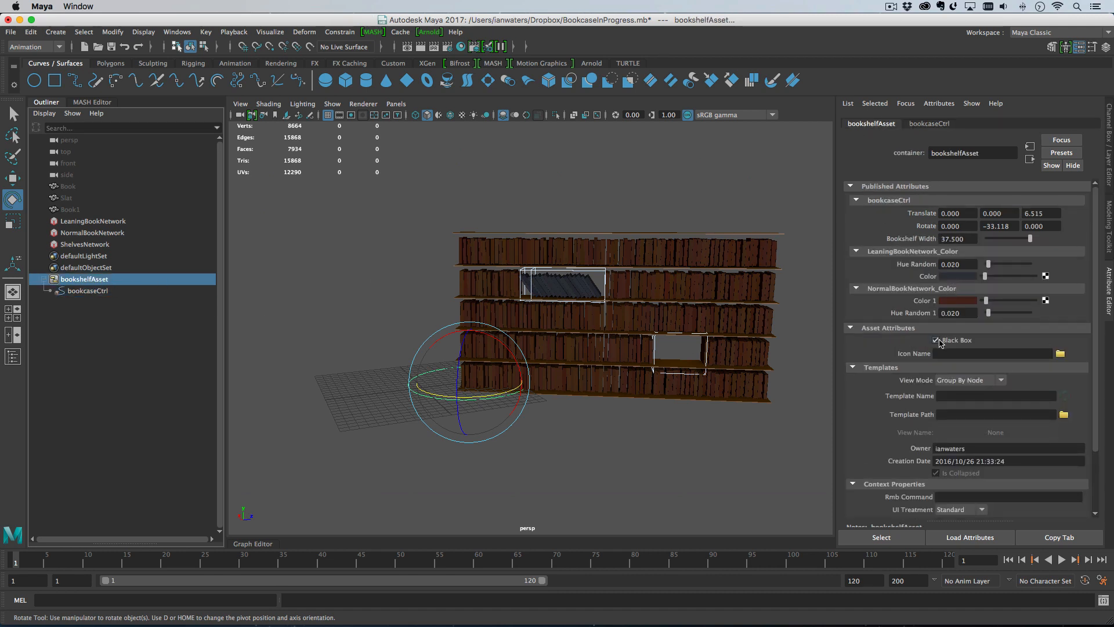
Collapse the Asset Attributes section and set Bookshelf Width to 37.9, the leaning books' Hue Random to 0.11 and the normal books' Hue Random 1 to 0.03.
{"action": "left_click", "coordinate": [911, 329]}
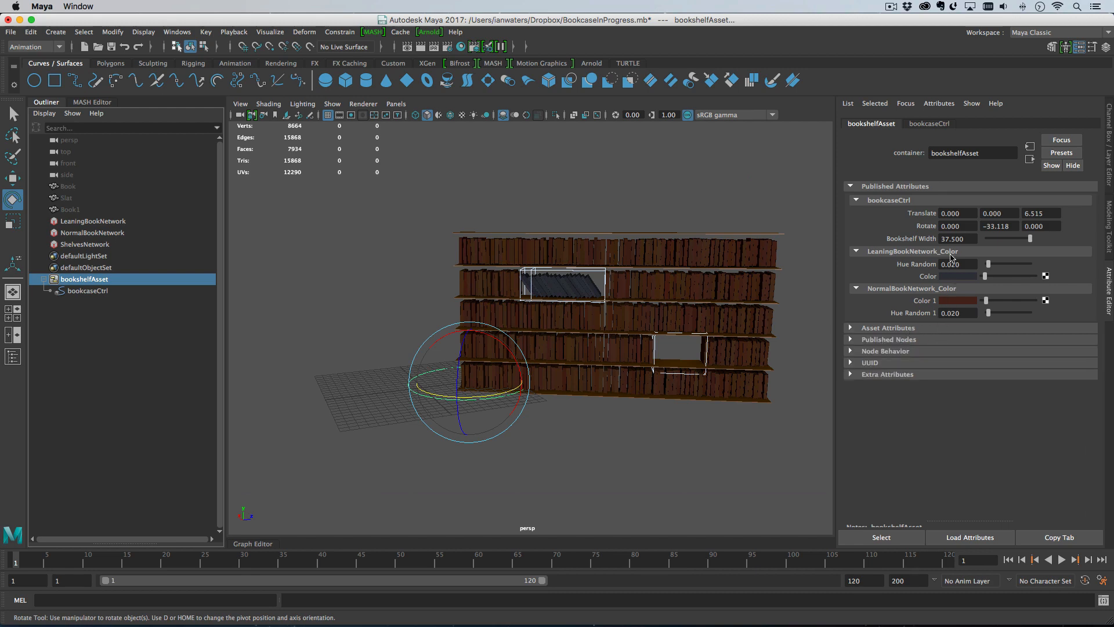
{"action": "left_click_drag", "start_coordinate": [957, 237], "coordinate": [963, 267], "text": "ctrl"}
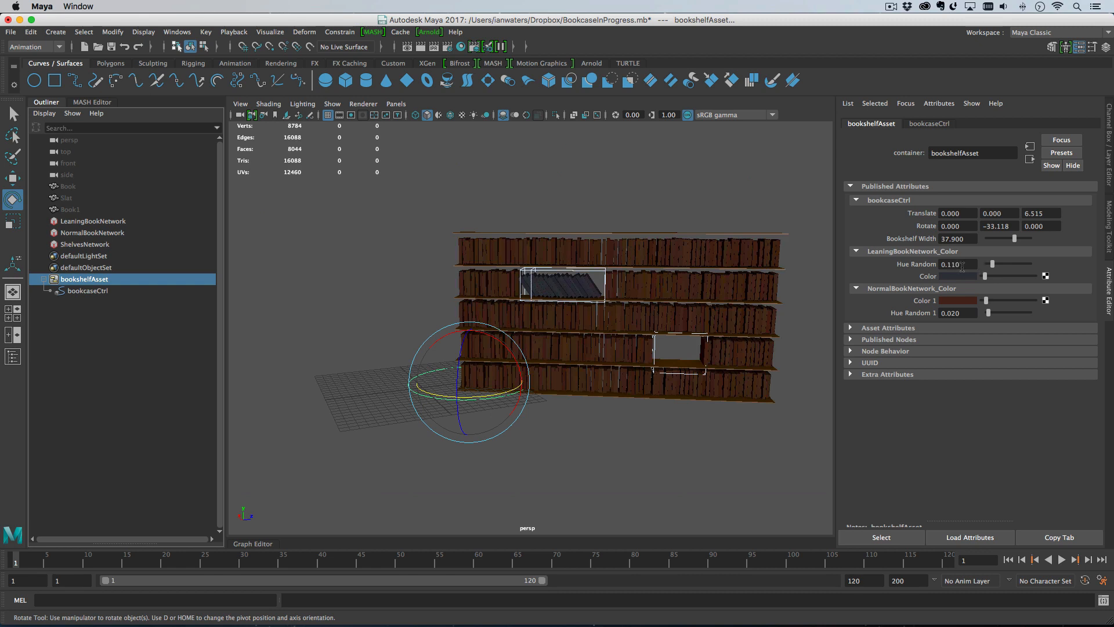
{"action": "left_click_drag", "start_coordinate": [955, 308], "coordinate": [955, 319], "text": "ctrl"}
Rotate the bookcase asset to about -28.6 degrees around Y and move it to about X -0.026, Z 6.563.
{"action": "left_click_drag", "start_coordinate": [492, 405], "coordinate": [530, 428]}
{"action": "left_click_drag", "start_coordinate": [435, 401], "coordinate": [521, 397]}
{"action": "key", "text": "w"}
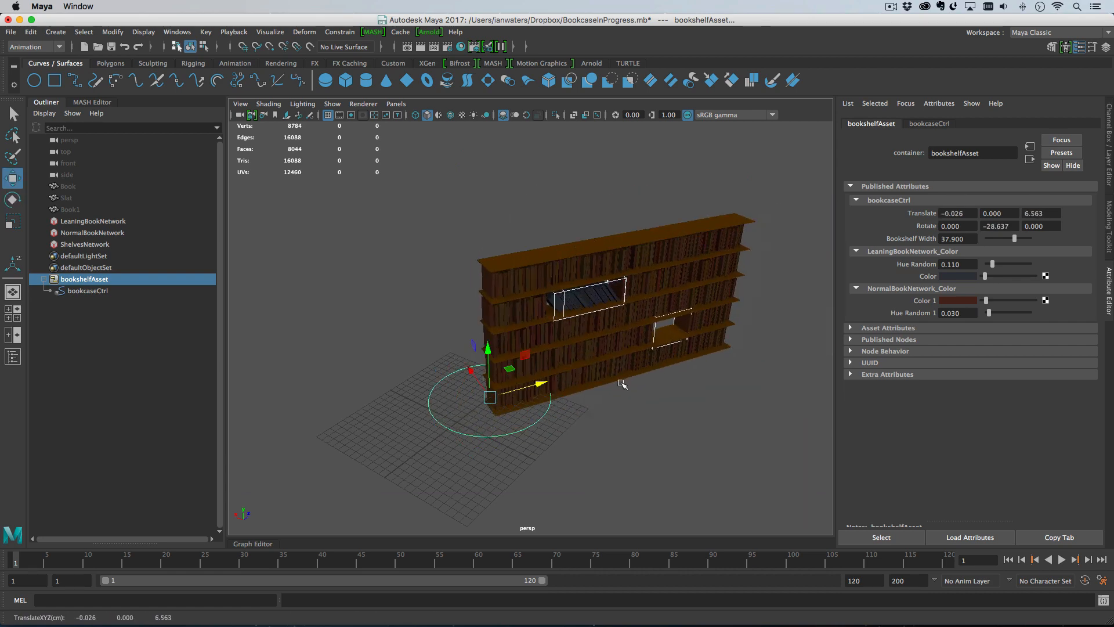
{"action": "right_click_drag", "start_coordinate": [622, 383], "coordinate": [626, 368], "text": "alt"}
{"action": "left_click_drag", "start_coordinate": [627, 368], "coordinate": [641, 348], "text": "alt"}
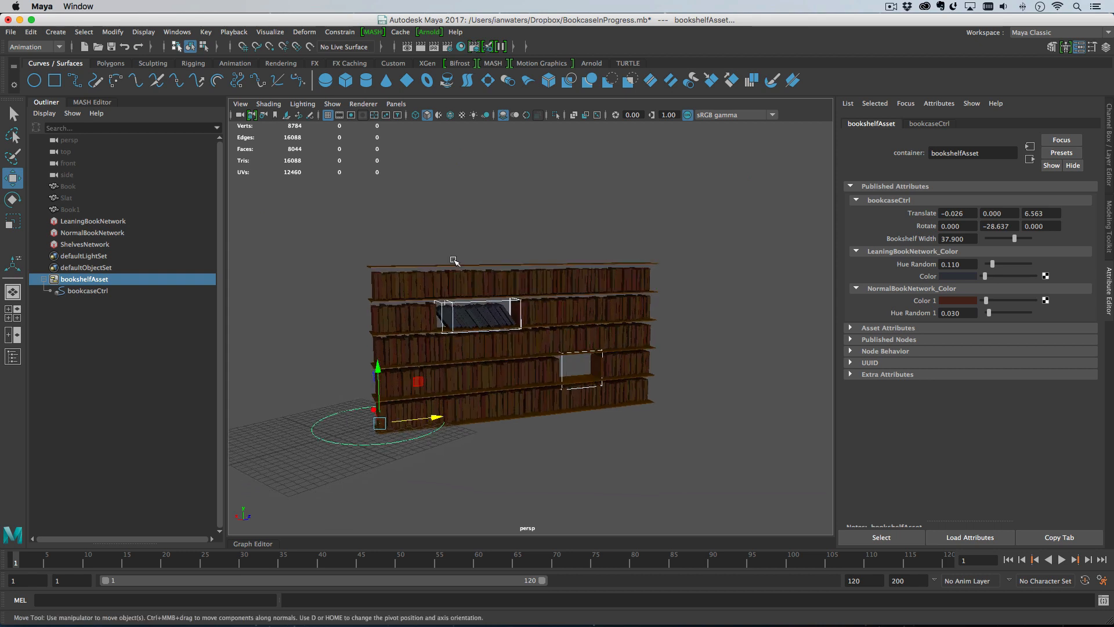
{"action": "left_click_drag", "start_coordinate": [466, 242], "coordinate": [524, 281], "text": "alt"}
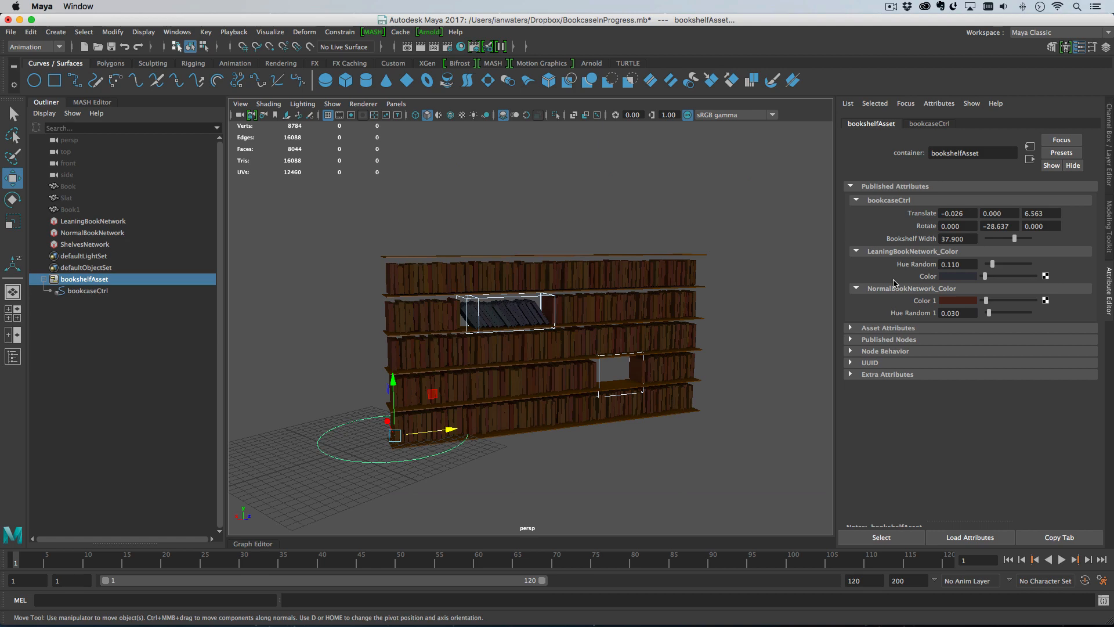
Try tilting the bookcase asset to about -42.4 degrees around X, and undo the rotation.
{"action": "key", "text": "e"}
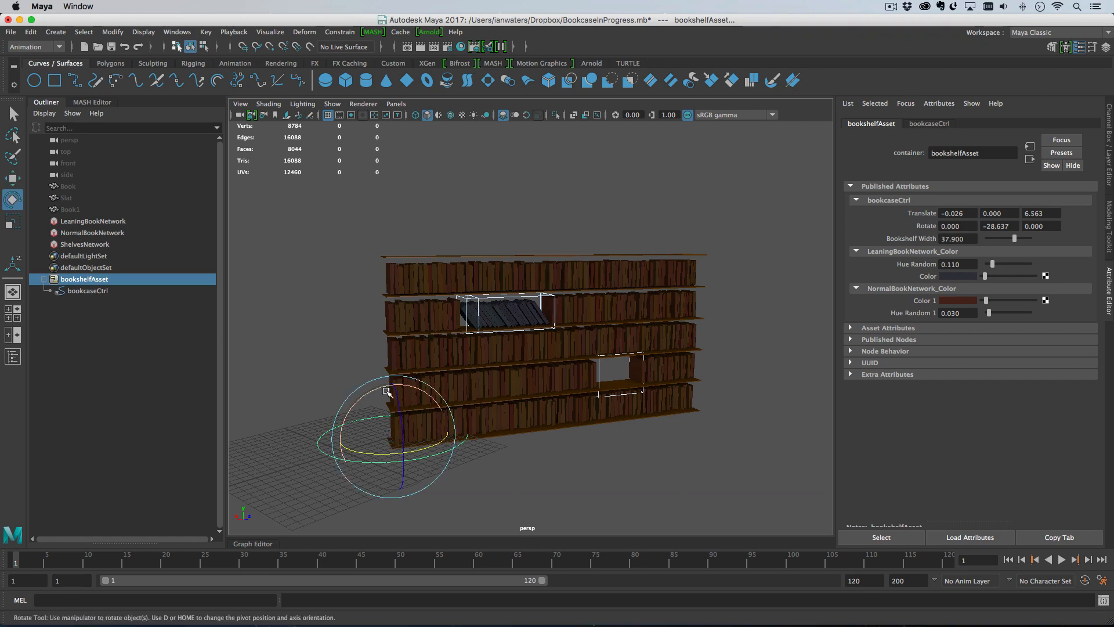
{"action": "left_click_drag", "start_coordinate": [387, 392], "coordinate": [411, 412], "text": "alt"}
{"action": "middle_click_drag", "start_coordinate": [411, 412], "coordinate": [418, 378], "text": "alt"}
{"action": "right_click_drag", "start_coordinate": [418, 378], "coordinate": [438, 398], "text": "alt"}
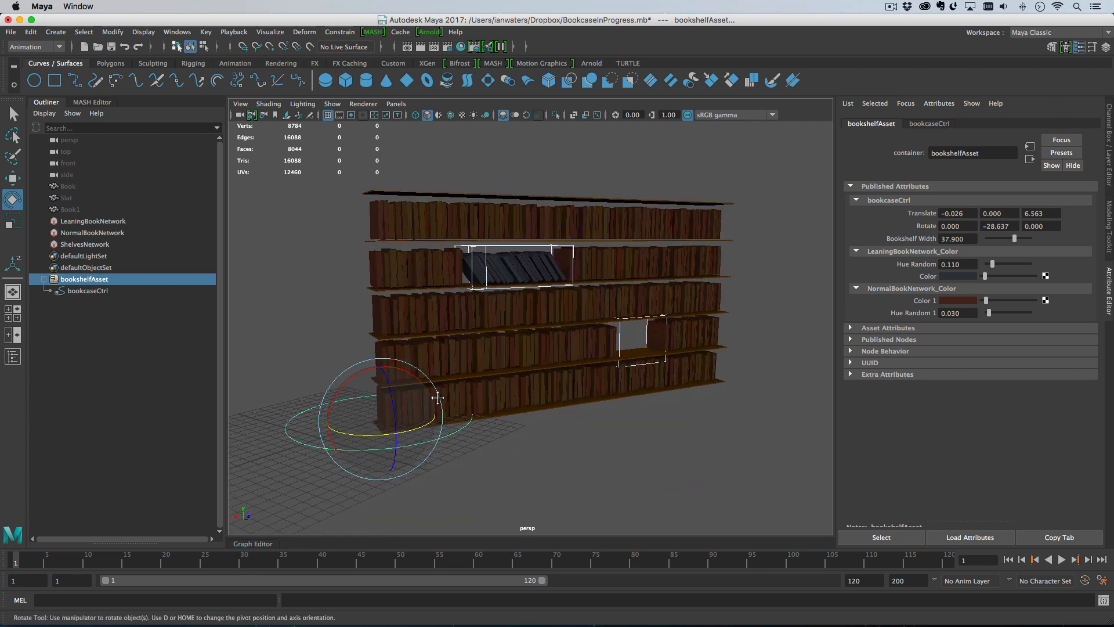
{"action": "middle_click_drag", "start_coordinate": [438, 397], "coordinate": [459, 409], "text": "alt"}
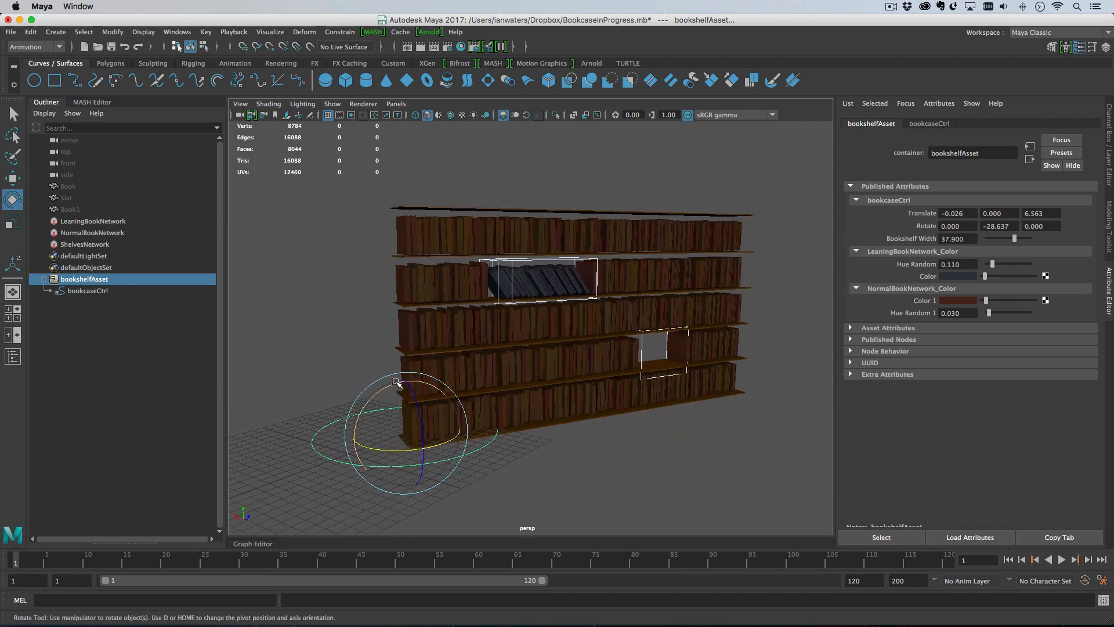
{"action": "left_click_drag", "start_coordinate": [399, 383], "coordinate": [365, 406]}
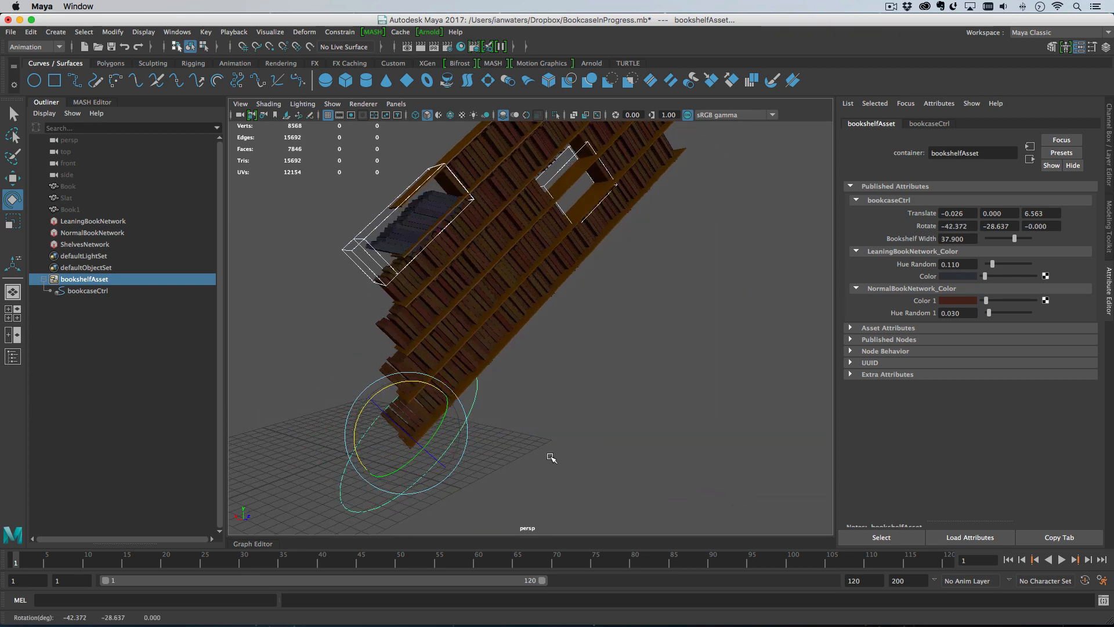
{"action": "left_click_drag", "start_coordinate": [552, 455], "coordinate": [510, 450], "text": "alt"}
{"action": "key", "text": "super+z"}
Try tilting the bookcase asset to about -28.3 degrees around X and rotating it once more, and undo both rotations.
{"action": "right_click_drag", "start_coordinate": [510, 451], "coordinate": [562, 455], "text": "alt"}
{"action": "middle_click_drag", "start_coordinate": [563, 456], "coordinate": [569, 446], "text": "alt"}
{"action": "right_click_drag", "start_coordinate": [569, 447], "coordinate": [614, 446], "text": "alt"}
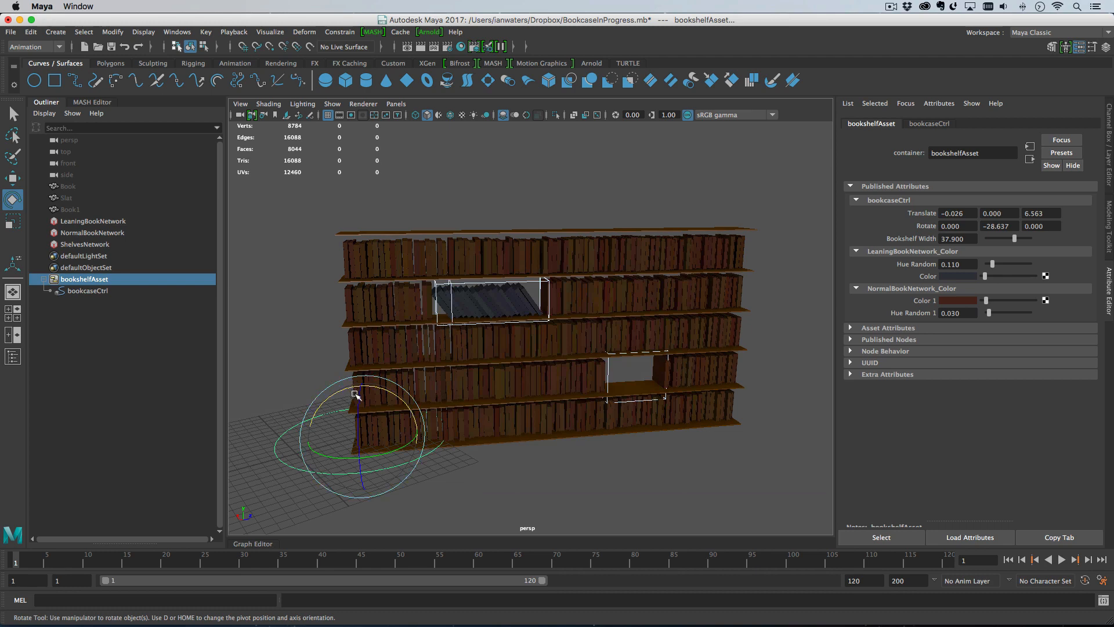
{"action": "left_click_drag", "start_coordinate": [351, 390], "coordinate": [348, 401]}
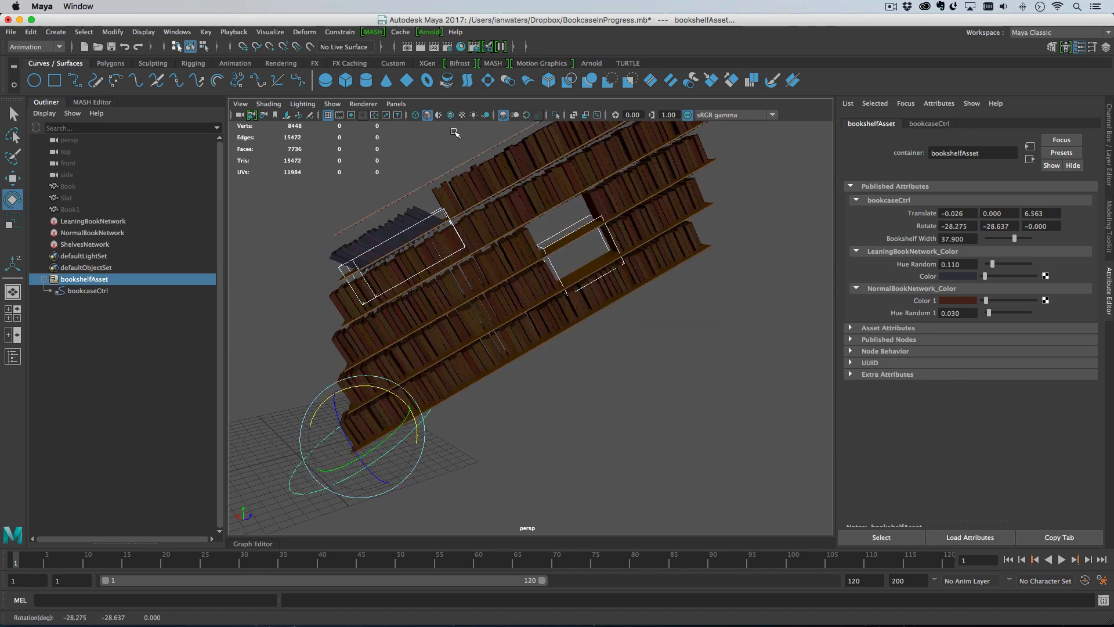
{"action": "key", "text": "z"}
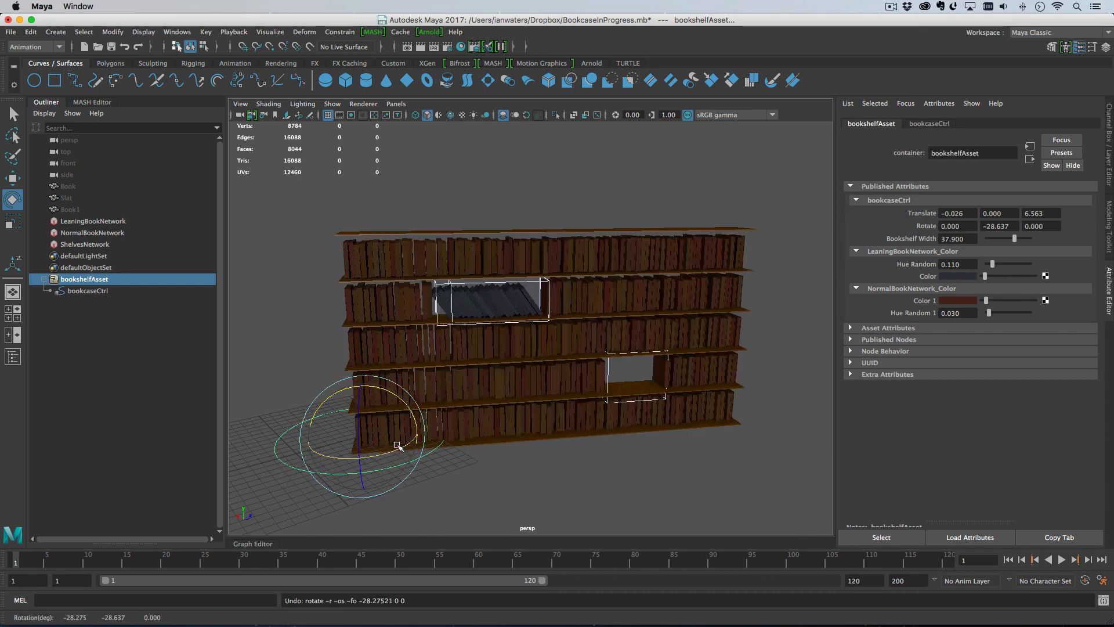
{"action": "left_click_drag", "start_coordinate": [393, 449], "coordinate": [469, 438]}
{"action": "key", "text": "z"}
Move the bookcase asset to about X -7.43, Z 4.31 and view it from several angles.
{"action": "key", "text": "w"}
{"action": "left_click_drag", "start_coordinate": [527, 462], "coordinate": [493, 438], "text": "alt"}
{"action": "right_click_drag", "start_coordinate": [493, 437], "coordinate": [580, 467], "text": "alt"}
{"action": "left_click_drag", "start_coordinate": [580, 467], "coordinate": [547, 471], "text": "alt"}
{"action": "right_click_drag", "start_coordinate": [547, 471], "coordinate": [439, 427], "text": "alt"}
{"action": "left_click_drag", "start_coordinate": [439, 427], "coordinate": [423, 430], "text": "alt"}
{"action": "right_click_drag", "start_coordinate": [423, 430], "coordinate": [551, 458], "text": "alt"}
{"action": "left_click_drag", "start_coordinate": [551, 458], "coordinate": [581, 452], "text": "alt"}
{"action": "right_click_drag", "start_coordinate": [581, 453], "coordinate": [645, 447], "text": "alt"}
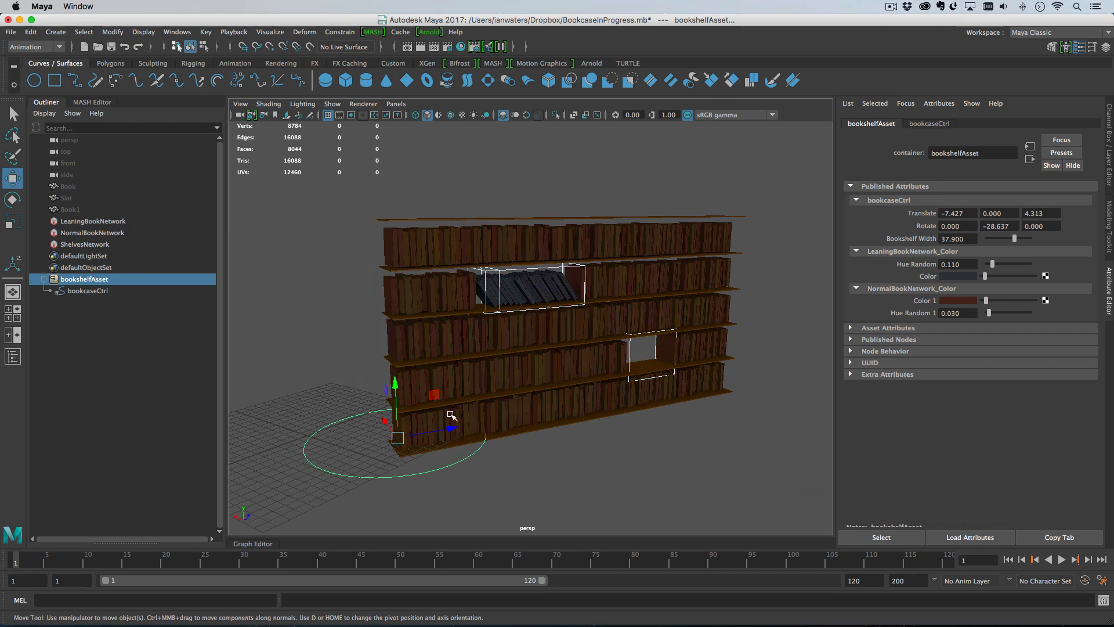
{"action": "left_click_drag", "start_coordinate": [480, 418], "coordinate": [458, 424], "text": "alt"}
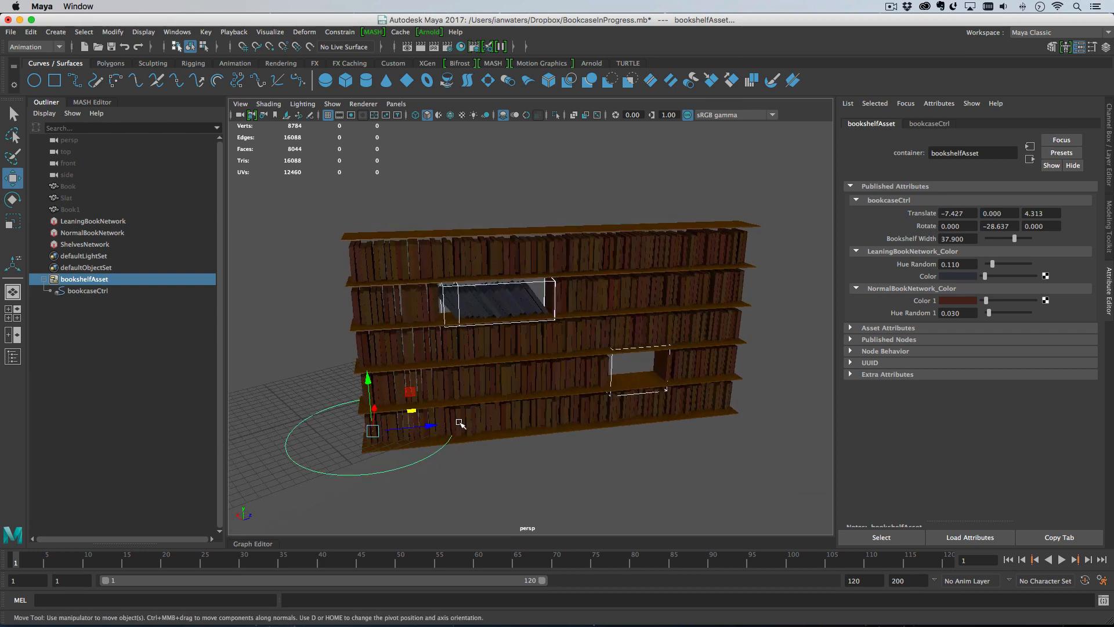
{"action": "right_click_drag", "start_coordinate": [459, 424], "coordinate": [490, 427], "text": "alt"}
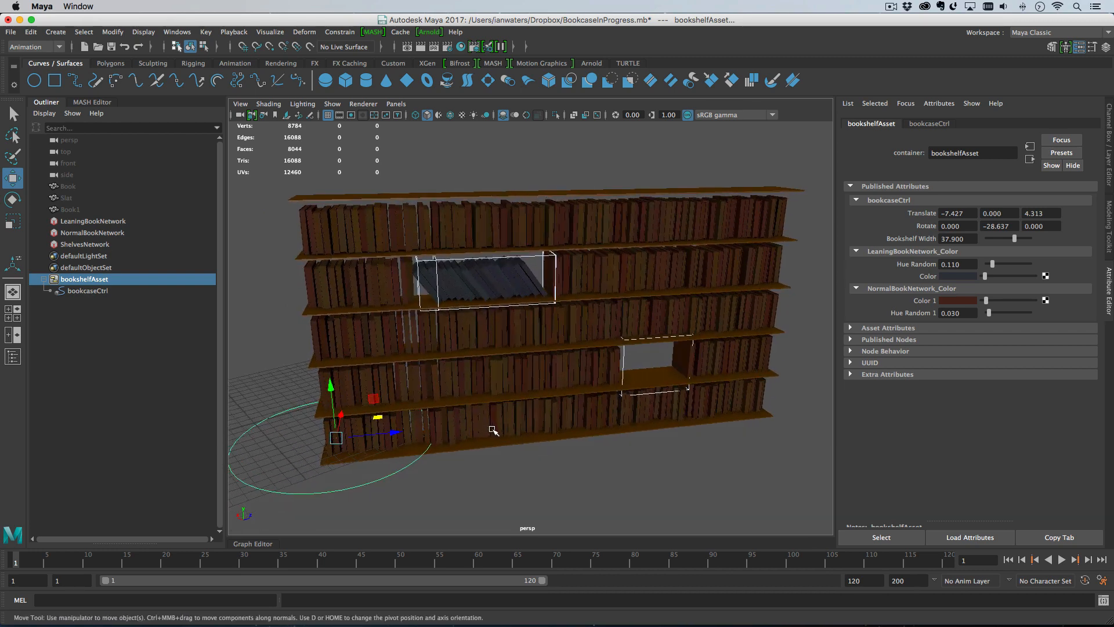
{"action": "left_click_drag", "start_coordinate": [492, 429], "coordinate": [497, 428], "text": "alt"}
{"action": "right_click_drag", "start_coordinate": [497, 428], "coordinate": [470, 425], "text": "alt"}
{"action": "left_click_drag", "start_coordinate": [471, 425], "coordinate": [487, 431], "text": "alt"}
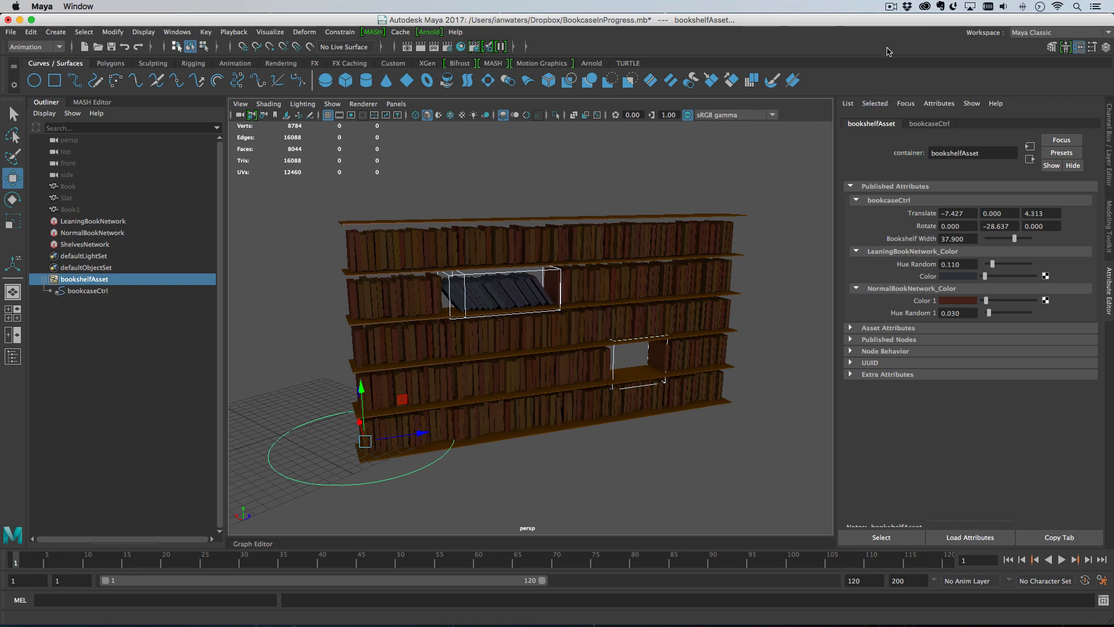
{"action": "left_click", "coordinate": [891, 7]}
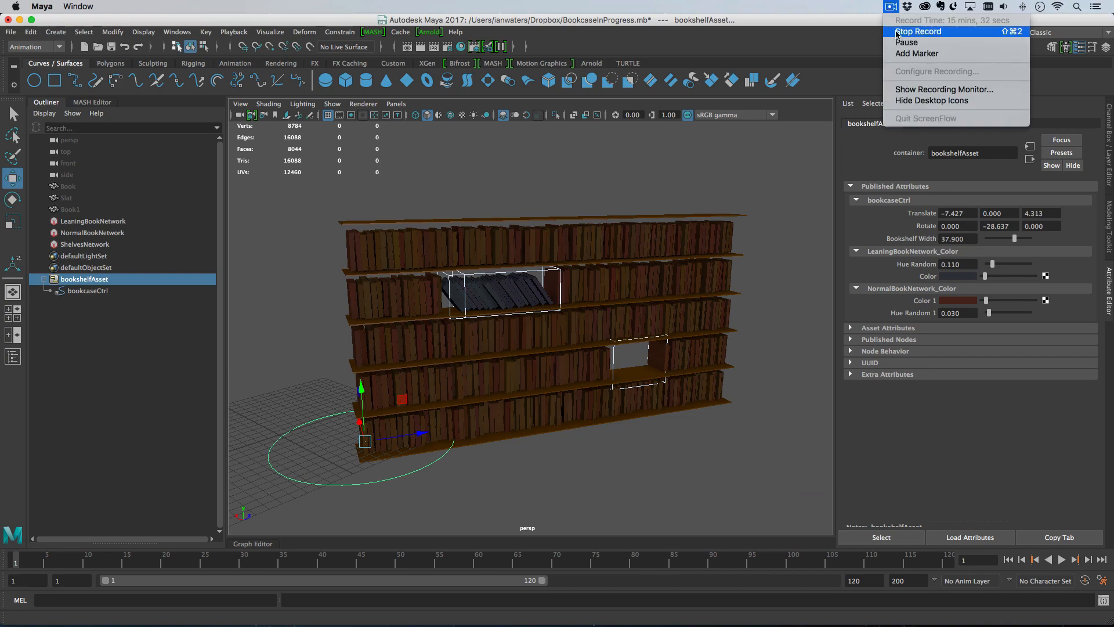